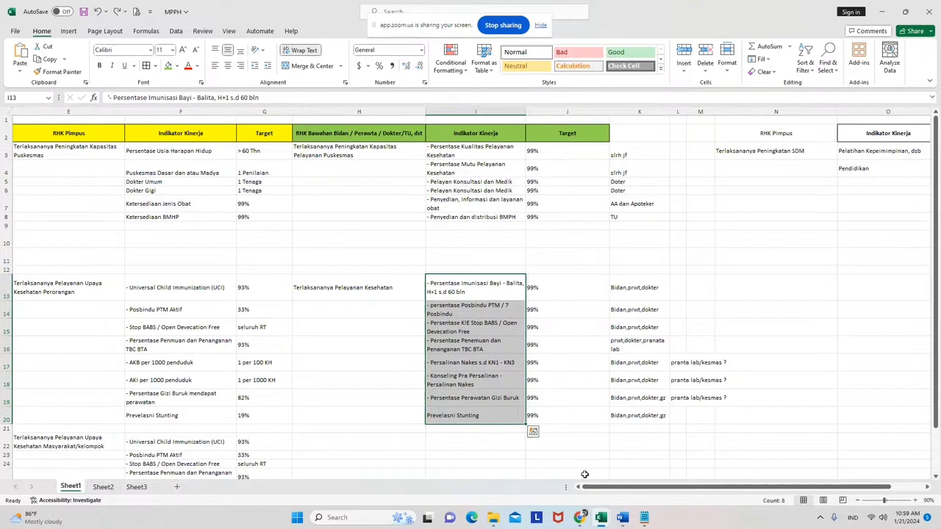
Examine the subordinate staff targets in column J and the indicators in column I for Terlaksananya Pelayanan Kesehatan.
{"action": "left_click", "coordinate": [549, 154]}
{"action": "key", "text": "ctrl+shift+Down"}
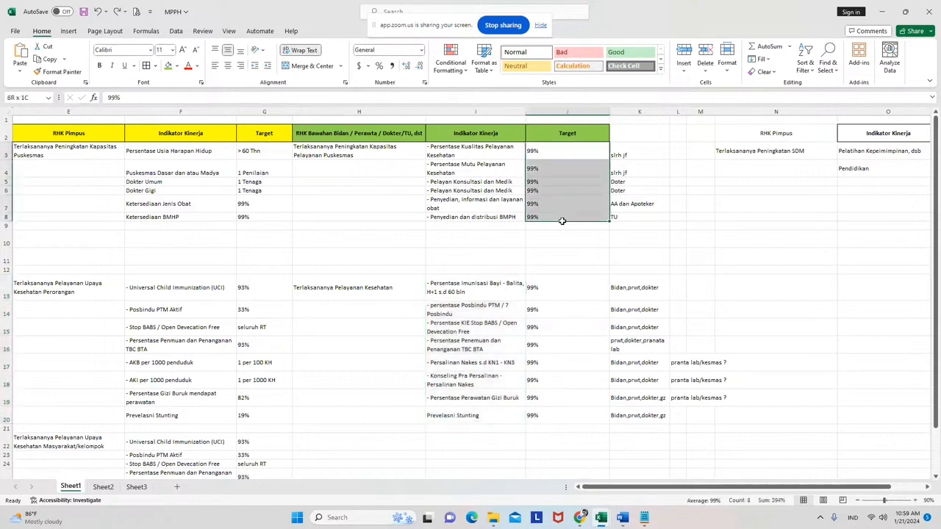
{"action": "left_click_drag", "start_coordinate": [550, 283], "coordinate": [568, 421]}
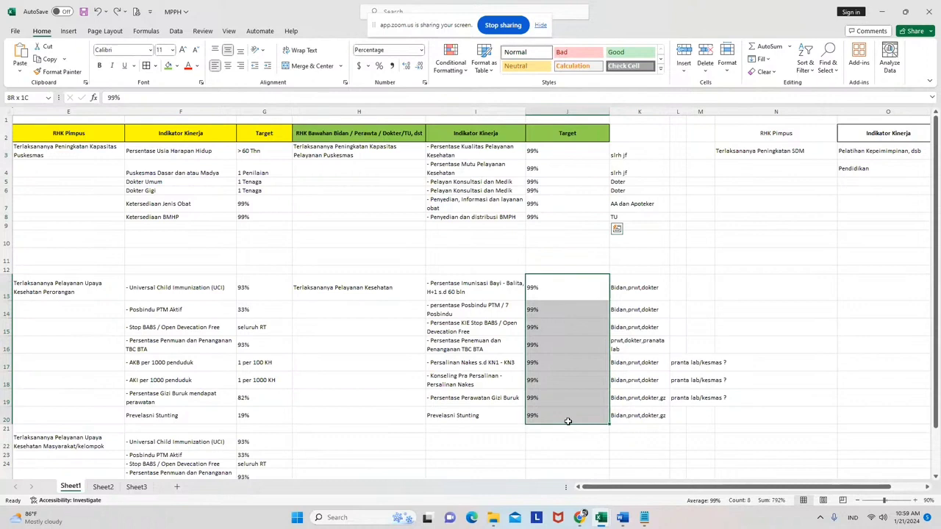
{"action": "left_click", "coordinate": [740, 427]}
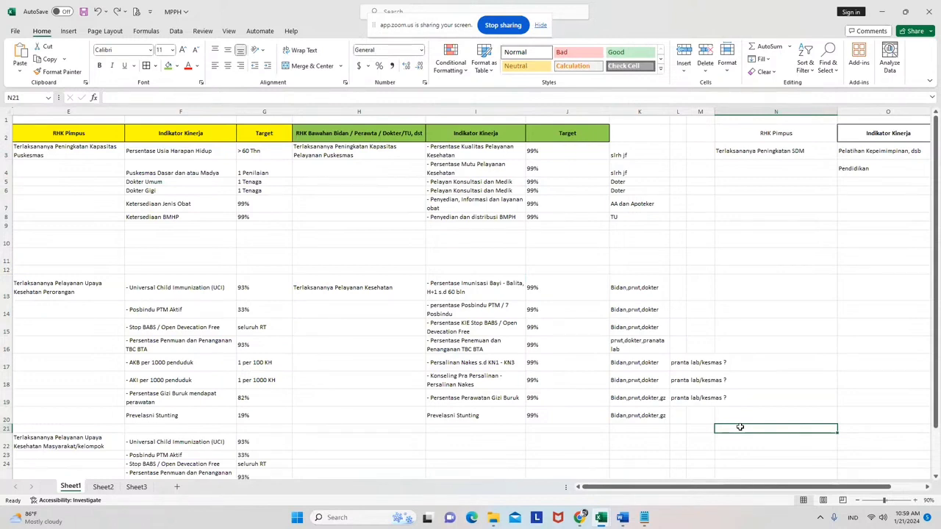
{"action": "left_click", "coordinate": [489, 292]}
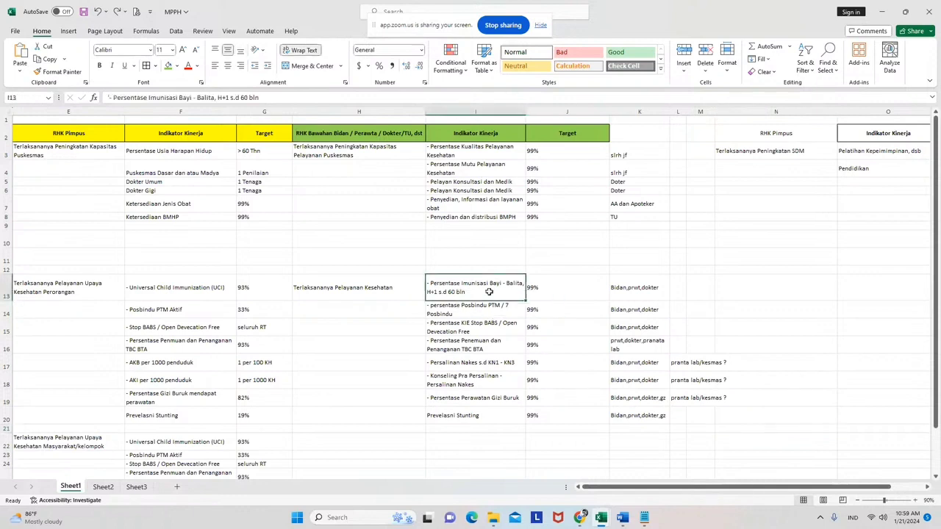
{"action": "left_click", "coordinate": [791, 285]}
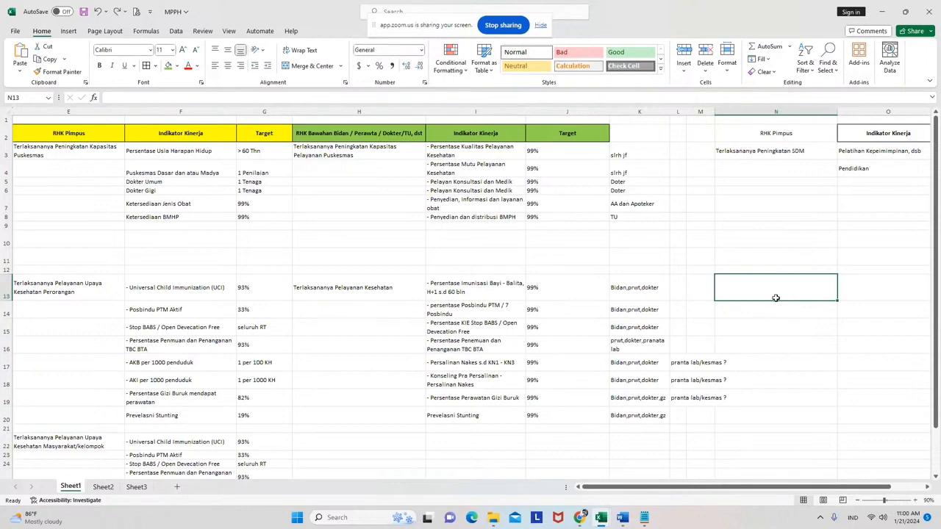
{"action": "left_click", "coordinate": [564, 296]}
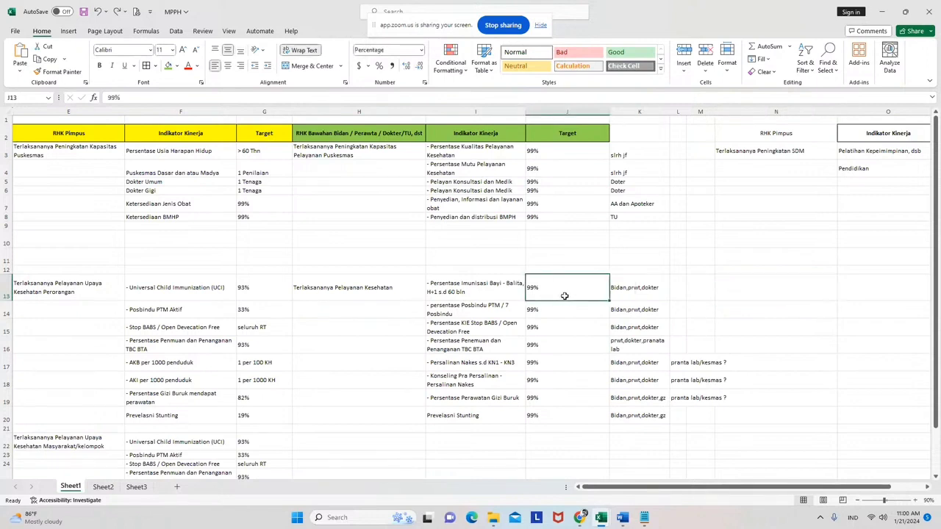
{"action": "left_click", "coordinate": [359, 294]}
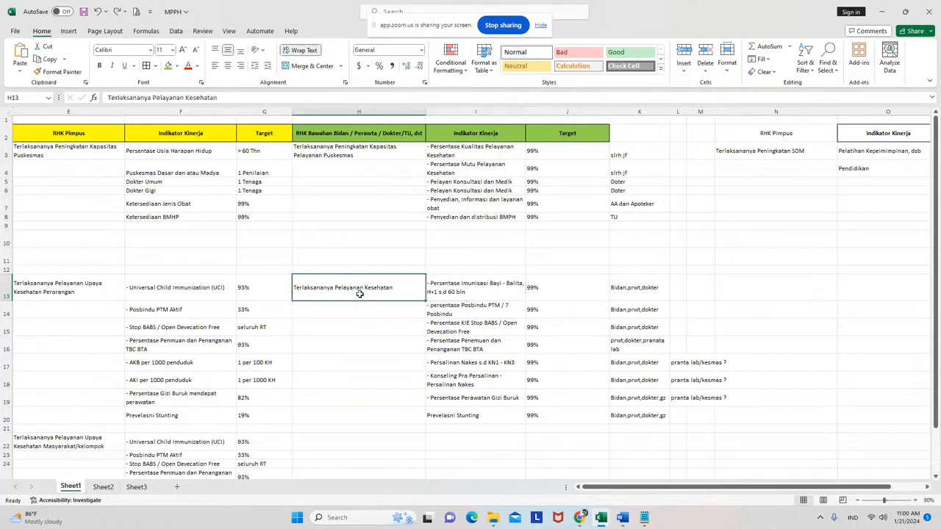
{"action": "left_click", "coordinate": [745, 292]}
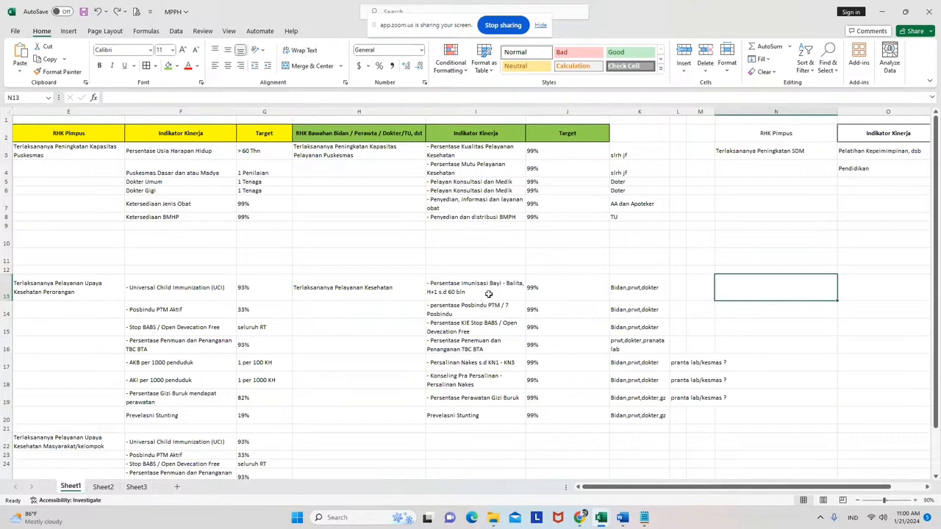
{"action": "left_click_drag", "start_coordinate": [489, 294], "coordinate": [488, 313]}
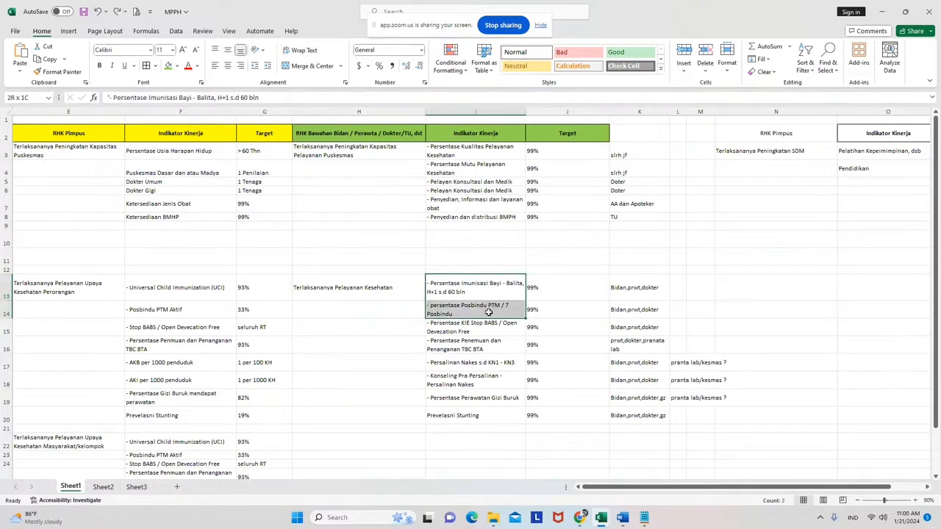
Enter 80% in cell N13 and again in cell N14, beside the health service indicators.
{"action": "left_click", "coordinate": [752, 296]}
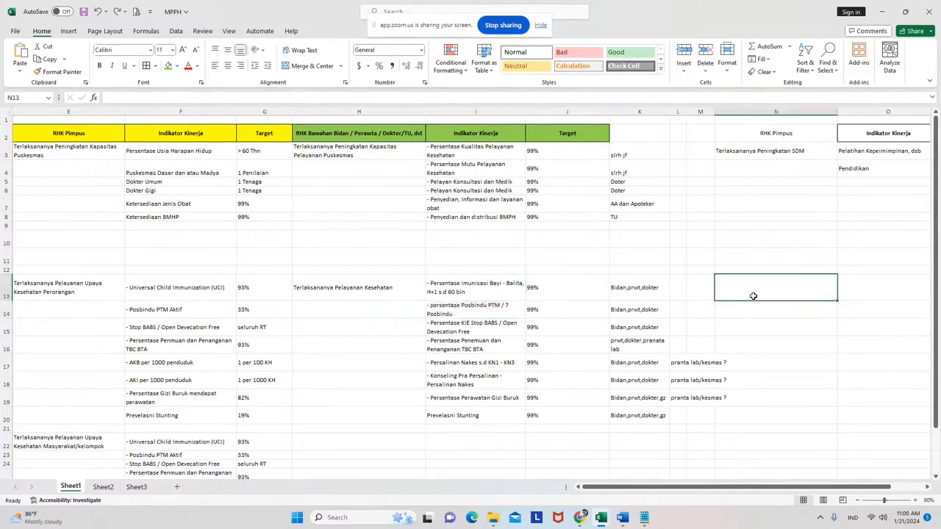
{"action": "type", "text": "8"}
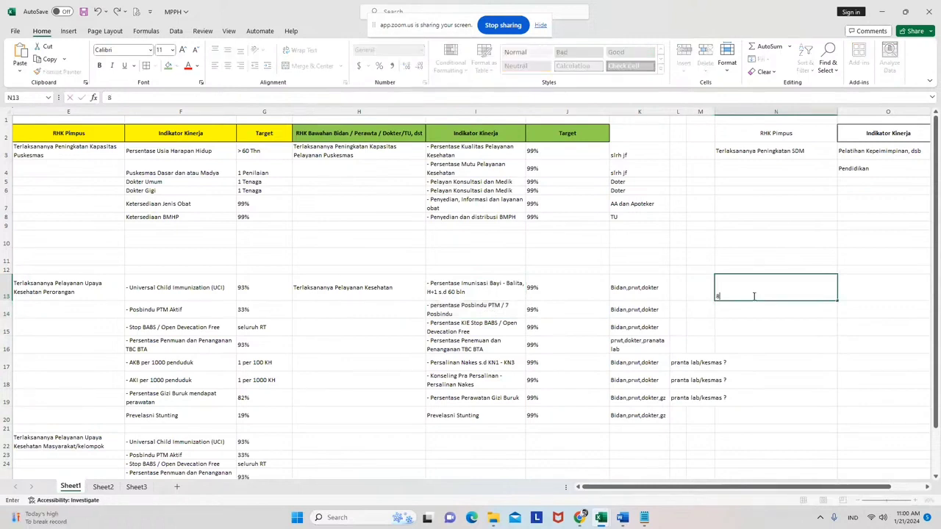
{"action": "type", "text": "0%"}
{"action": "key", "text": "Return"}
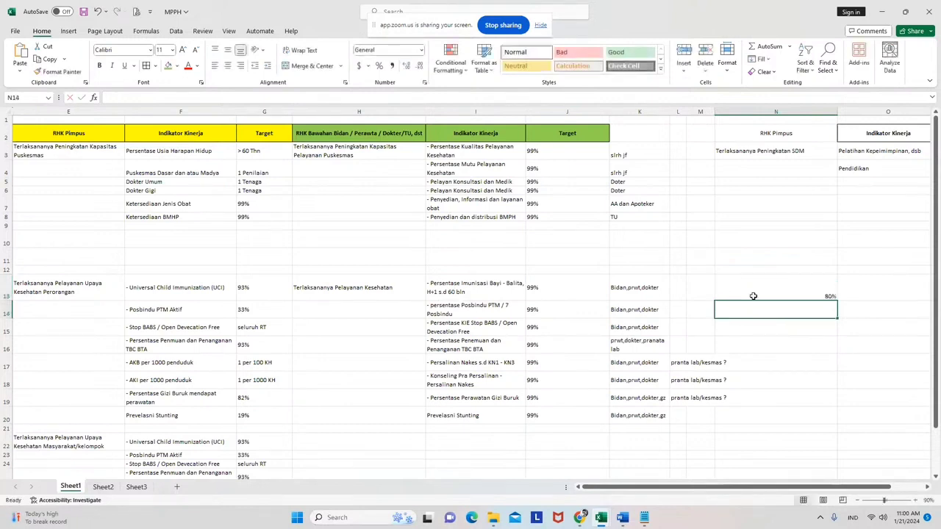
{"action": "left_click", "coordinate": [753, 296]}
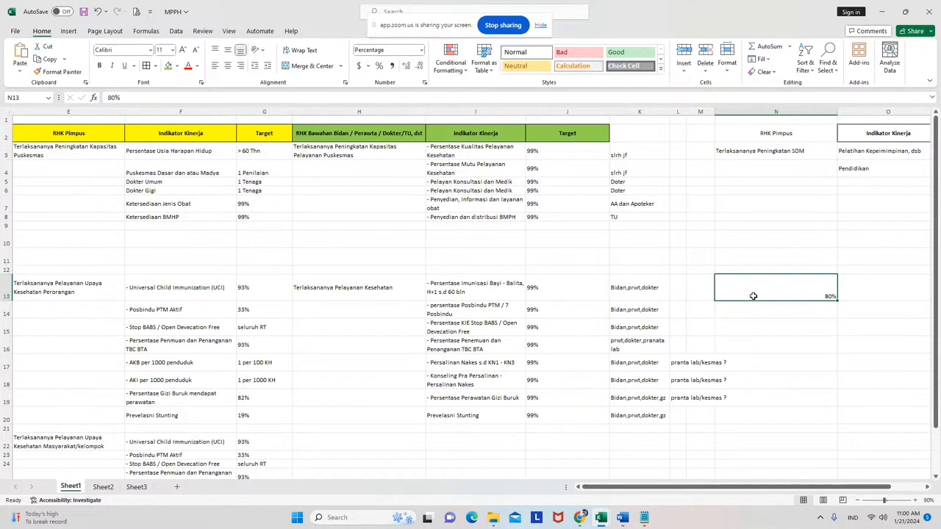
{"action": "key", "text": "Return"}
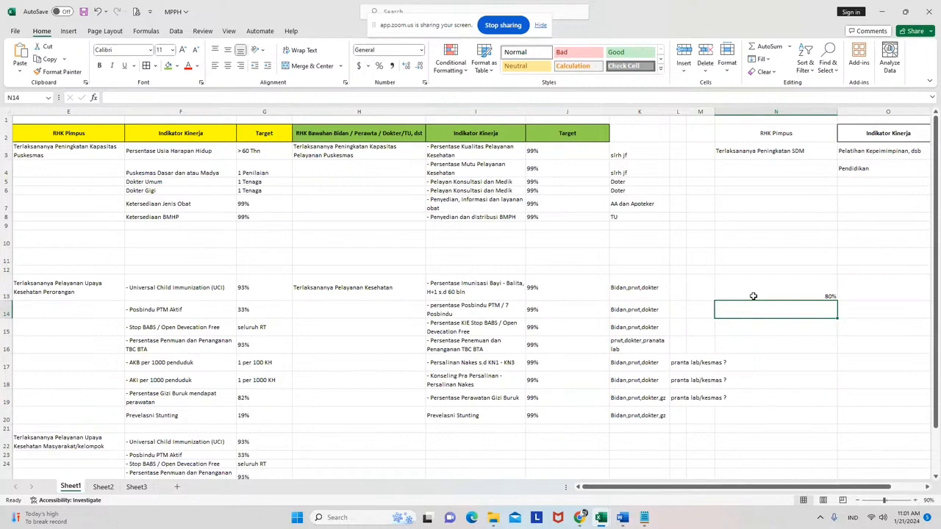
{"action": "type", "text": "80"}
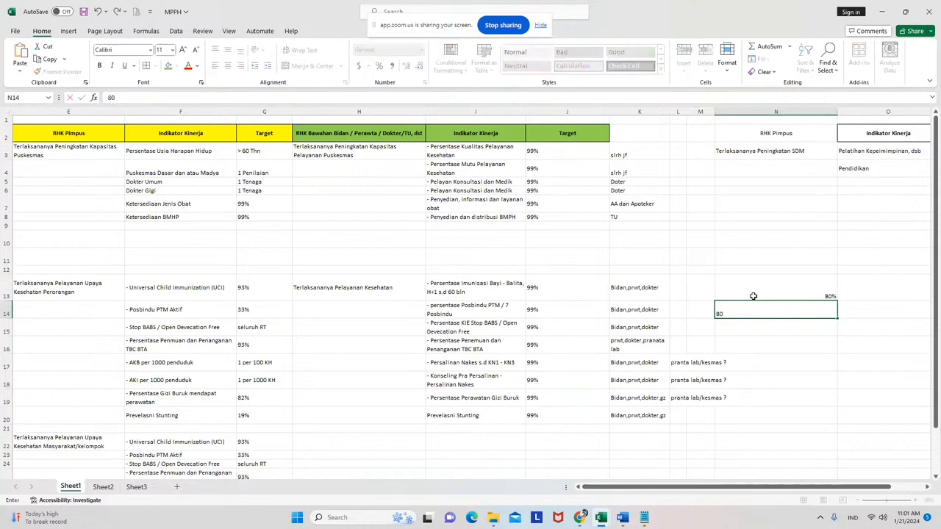
{"action": "type", "text": "%"}
{"action": "key", "text": "Return"}
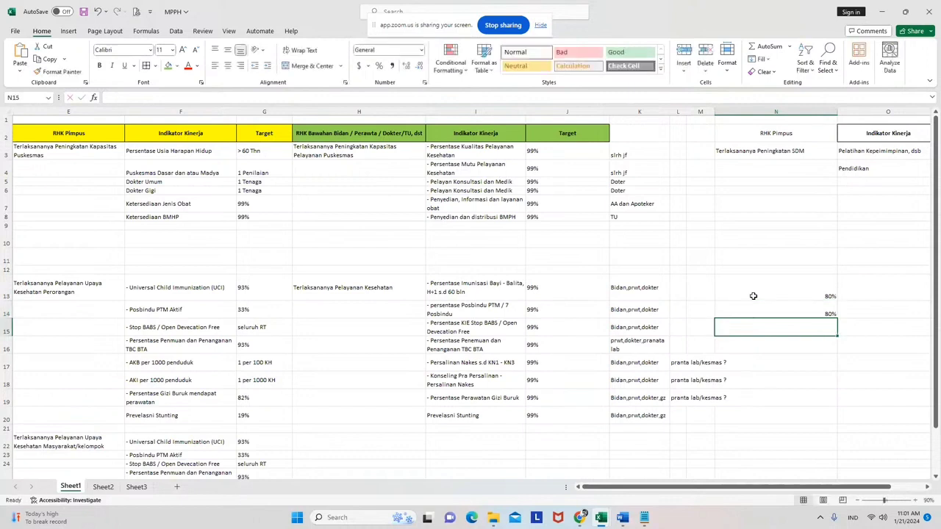
Compare the percentages in N13:N14 with the Terlaksananya Pelayanan Kesehatan result and its first three indicators and targets in I13:J15.
{"action": "key", "text": "Up"}
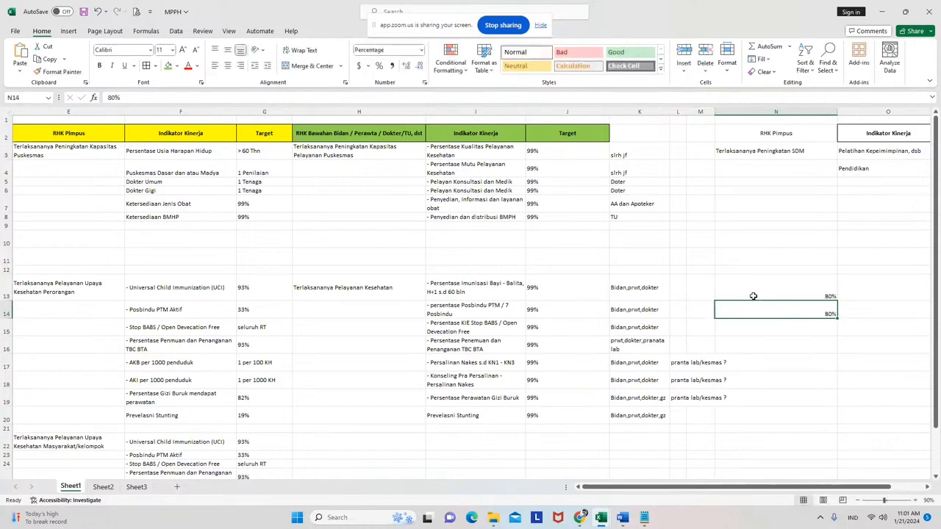
{"action": "key", "text": "Up"}
{"action": "scroll", "coordinate": [754, 296], "scroll_direction": "right", "scroll_amount": 2}
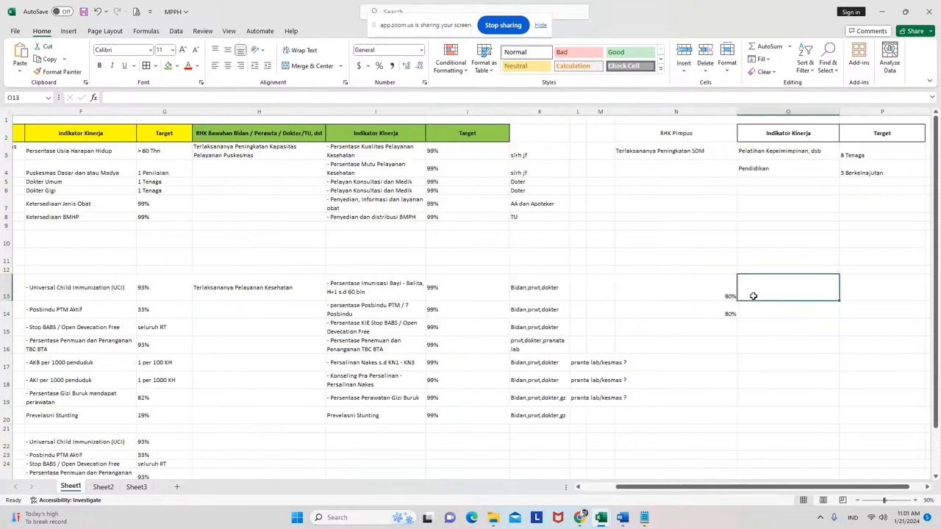
{"action": "key", "text": "Left"}
{"action": "key", "text": "Left"}
{"action": "key", "text": "Left"}
{"action": "key", "text": "Left"}
{"action": "key", "text": "Left"}
{"action": "key", "text": "Left"}
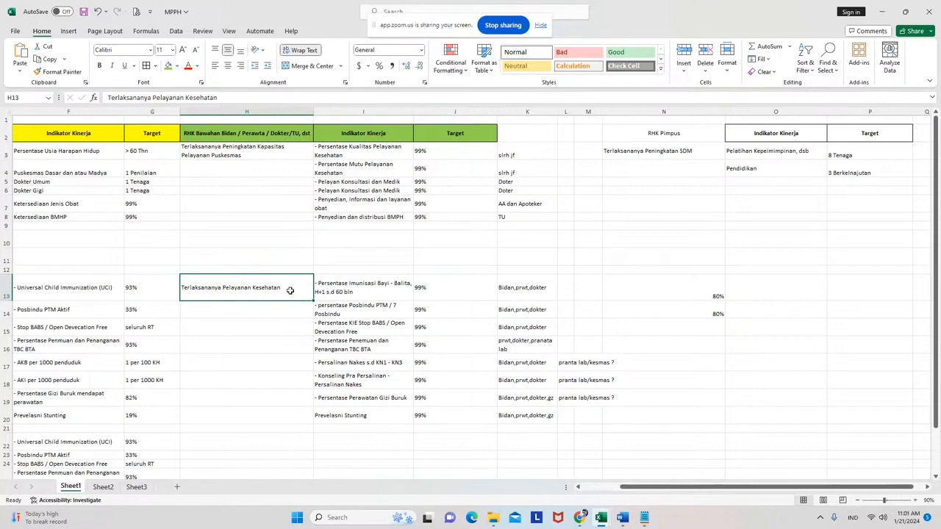
{"action": "left_click_drag", "start_coordinate": [662, 293], "coordinate": [674, 311]}
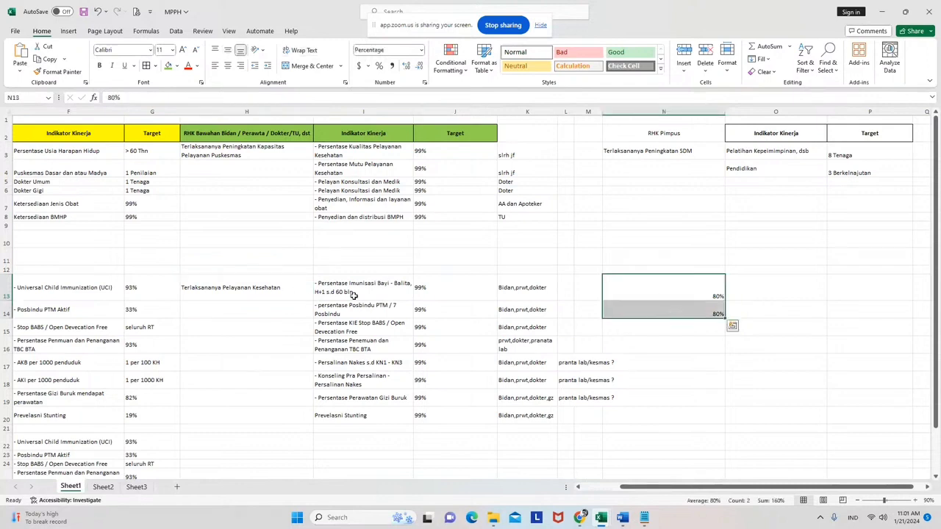
{"action": "left_click", "coordinate": [272, 291]}
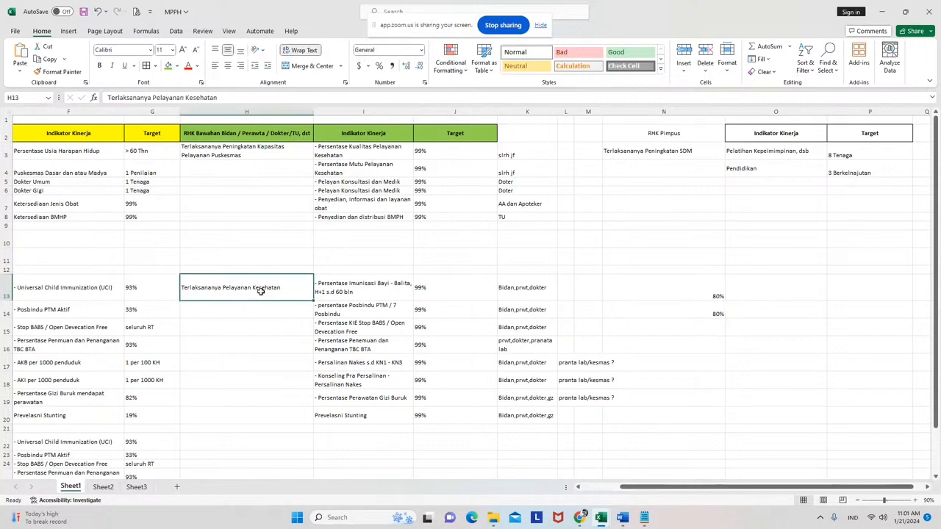
{"action": "left_click", "coordinate": [771, 294]}
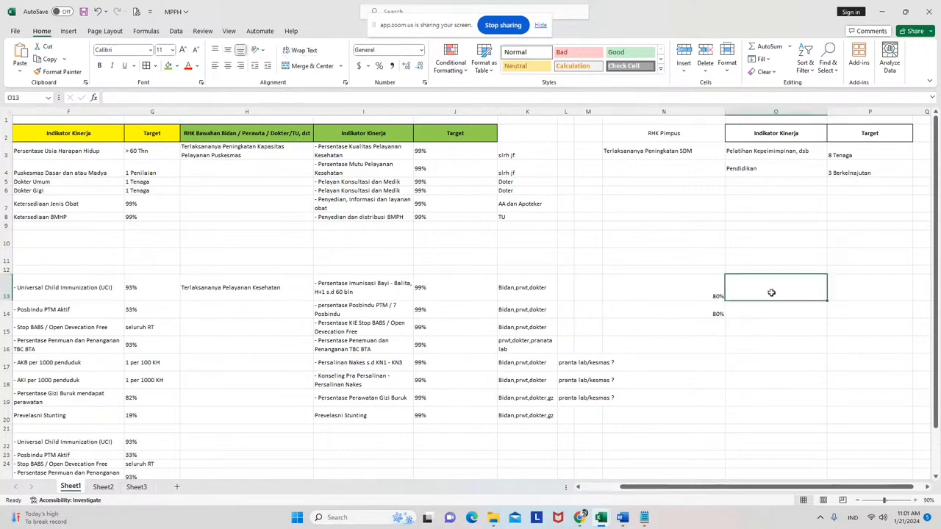
{"action": "left_click_drag", "start_coordinate": [701, 298], "coordinate": [698, 305]}
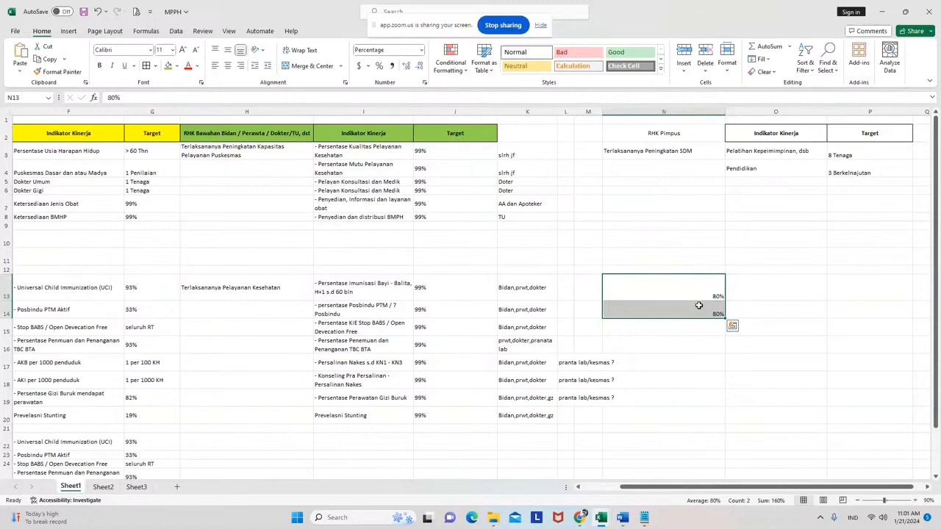
{"action": "left_click_drag", "start_coordinate": [408, 294], "coordinate": [438, 329]}
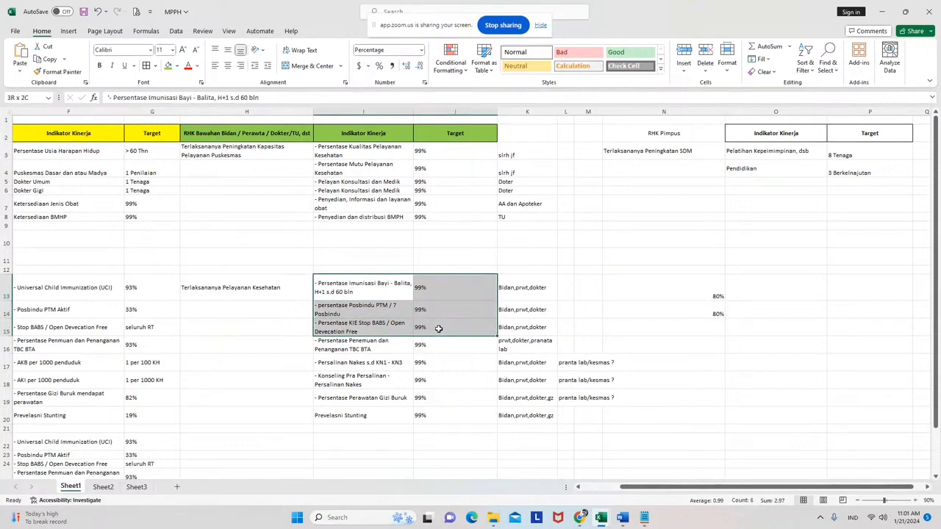
{"action": "left_click_drag", "start_coordinate": [438, 328], "coordinate": [439, 329]}
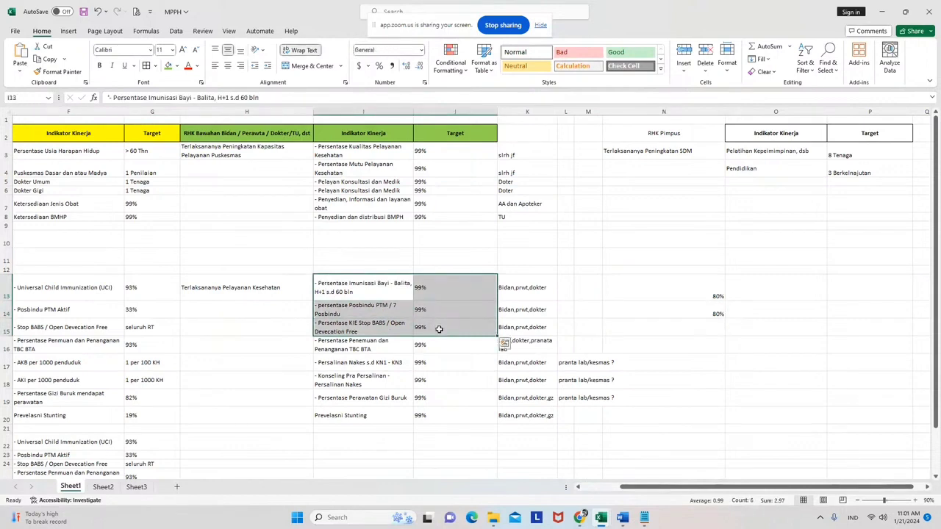
{"action": "left_click_drag", "start_coordinate": [402, 291], "coordinate": [437, 328]}
{"action": "left_click_drag", "start_coordinate": [437, 329], "coordinate": [435, 328]}
Enter the label "Kinerja dan Perilaku" in cell N11, above the two percentages.
{"action": "left_click", "coordinate": [677, 260]}
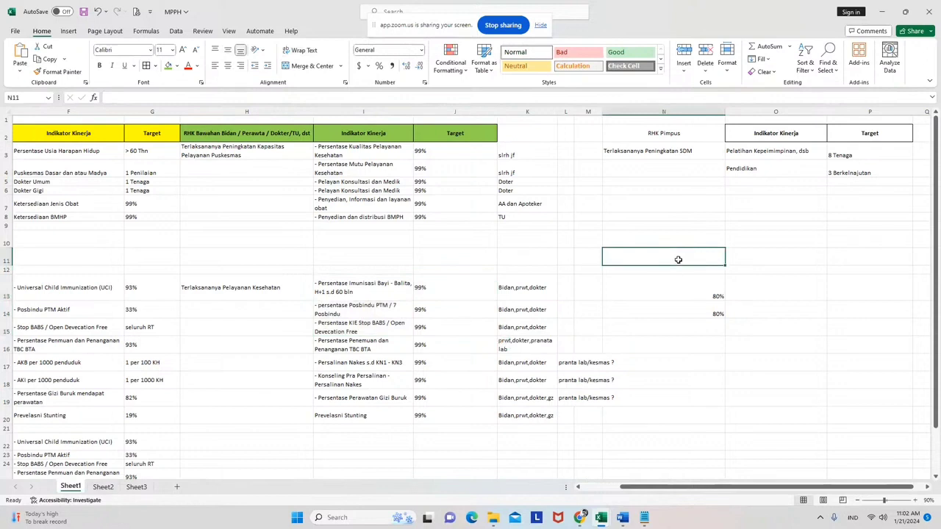
{"action": "type", "text": "Kin"}
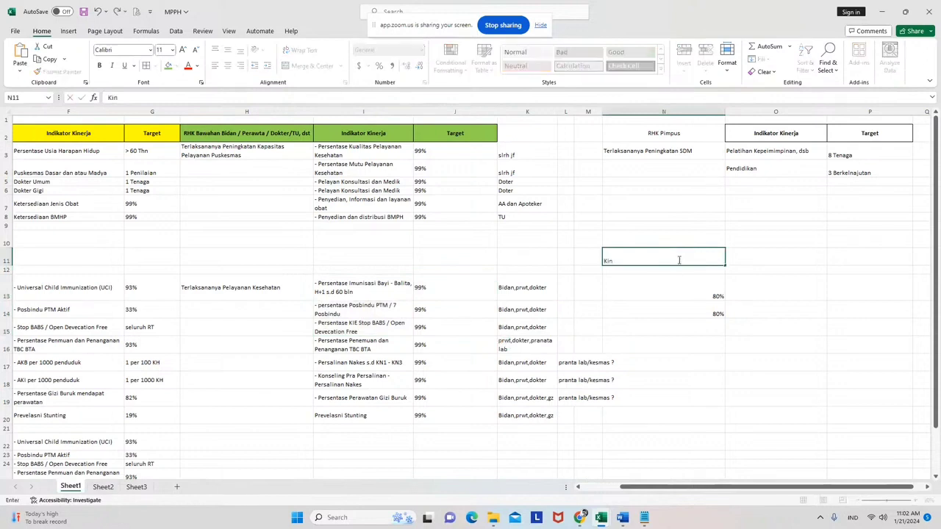
{"action": "type", "text": "erja dan P"}
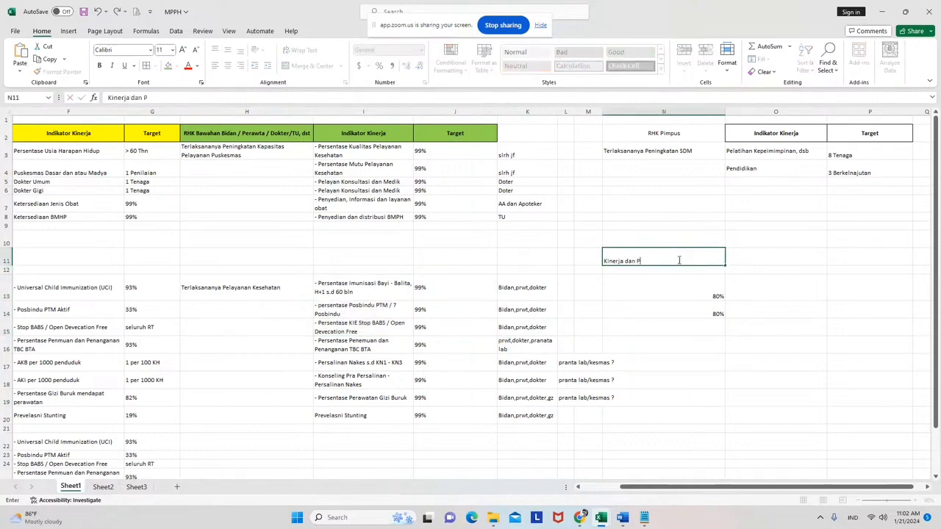
{"action": "type", "text": "erilaku"}
{"action": "key", "text": "Return"}
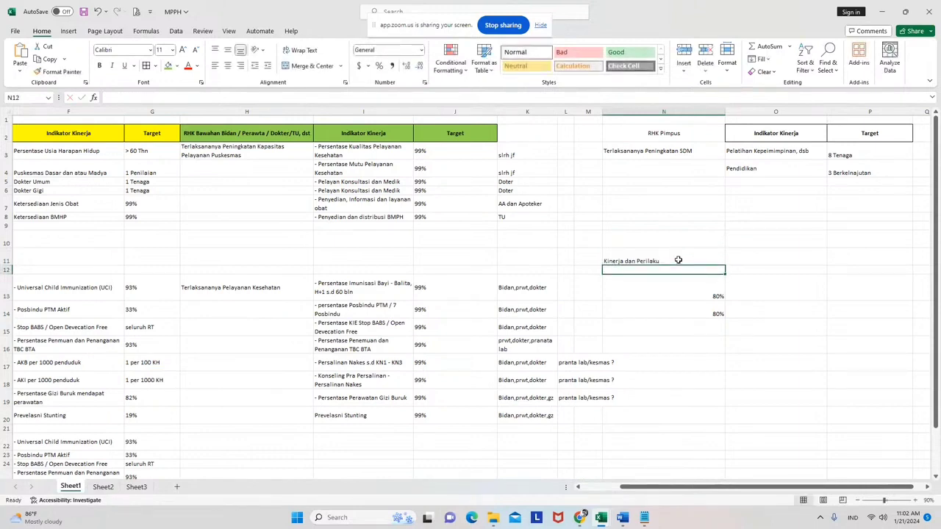
{"action": "left_click", "coordinate": [677, 261]}
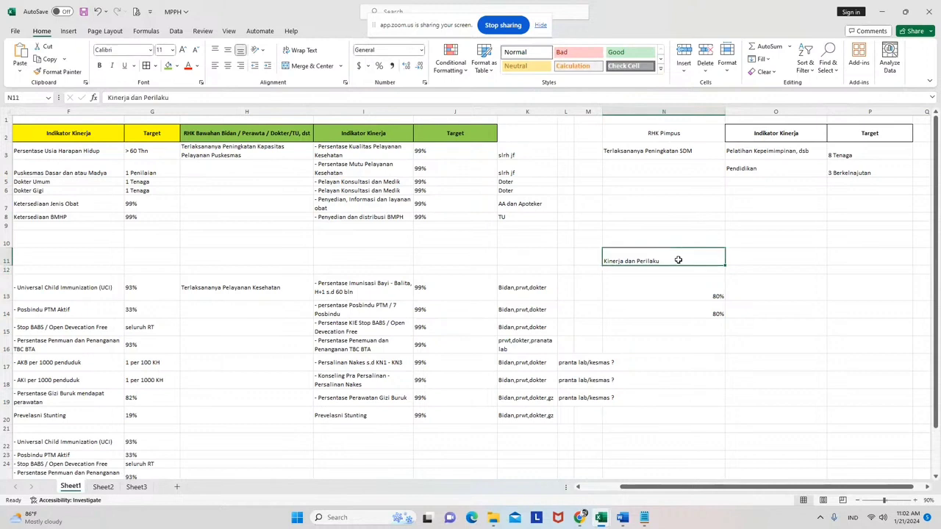
Review the work results in column H against the indicators in I13:I15, the percentage in N13 and the label in N11.
{"action": "left_click", "coordinate": [272, 298]}
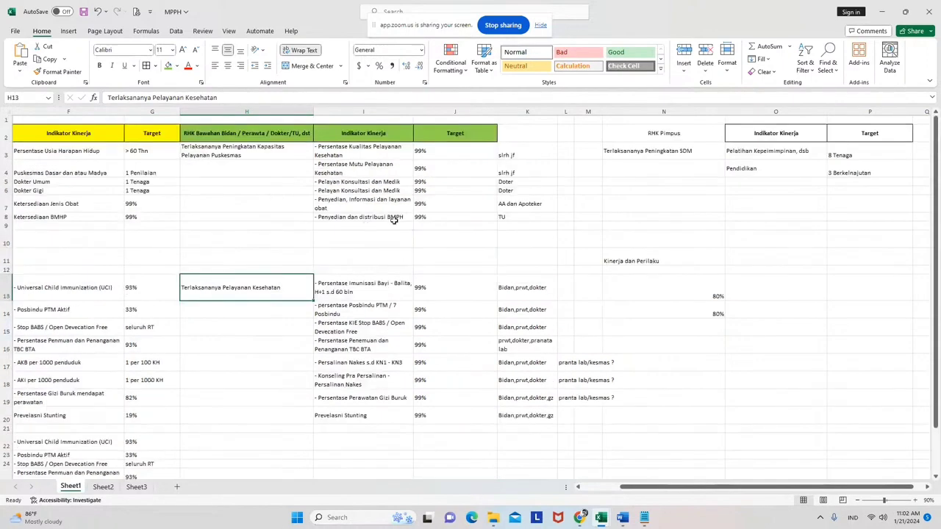
{"action": "left_click", "coordinate": [277, 149]}
{"action": "left_click", "coordinate": [274, 394]}
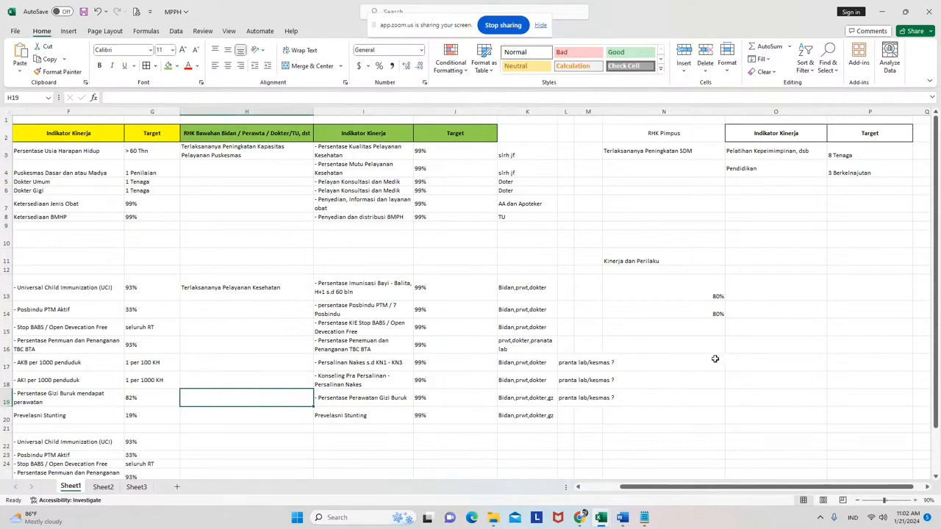
{"action": "left_click", "coordinate": [712, 295]}
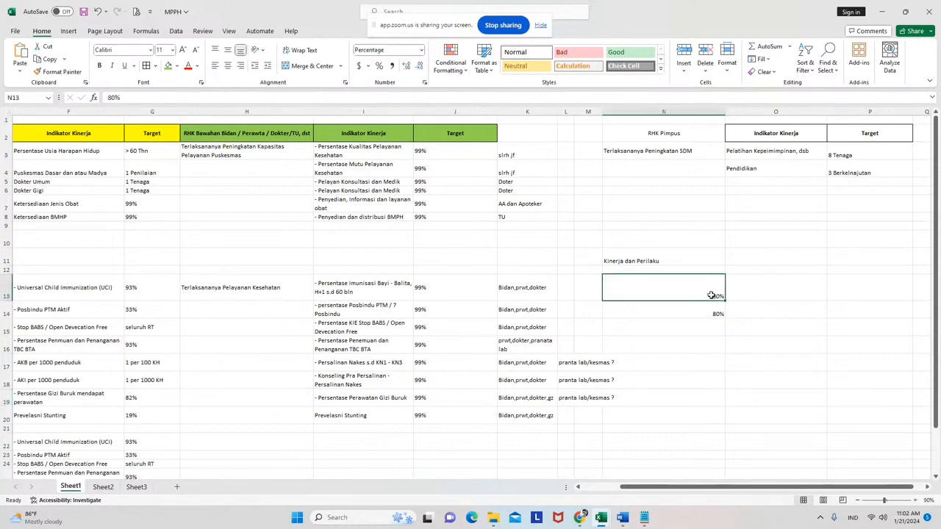
{"action": "left_click_drag", "start_coordinate": [397, 291], "coordinate": [407, 324]}
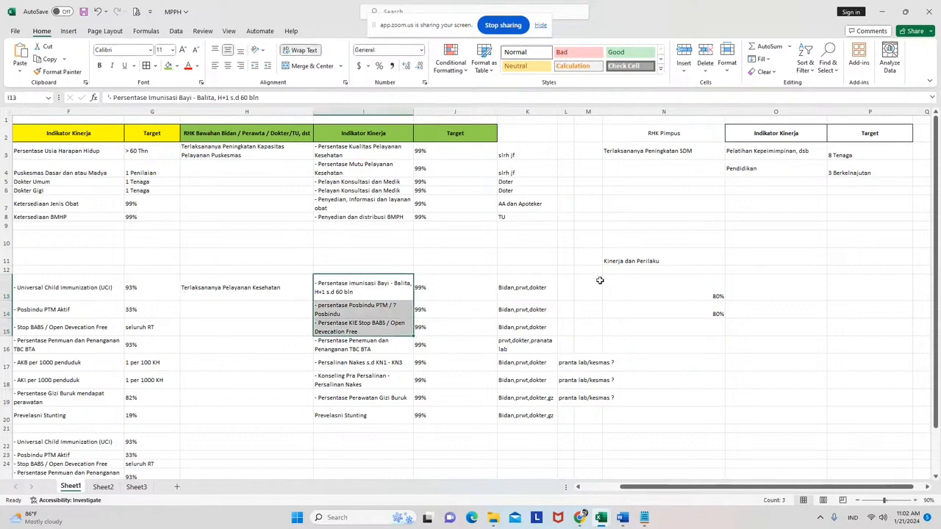
{"action": "left_click", "coordinate": [624, 261]}
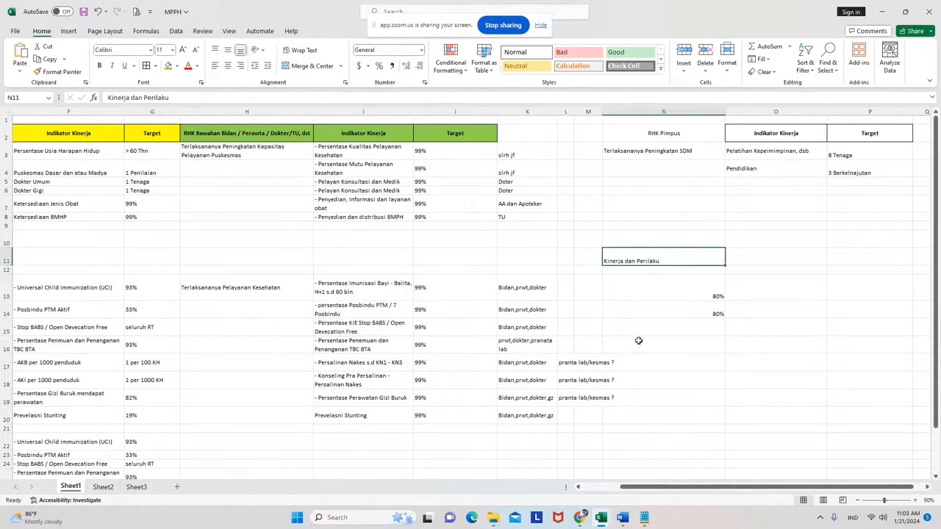
Switch to the nurse's SKP workbook and review the Umpan Balik sheet's targets, realisations and feedback down to the Perilaku Kerja section.
{"action": "mouse_move", "coordinate": [594, 517]}
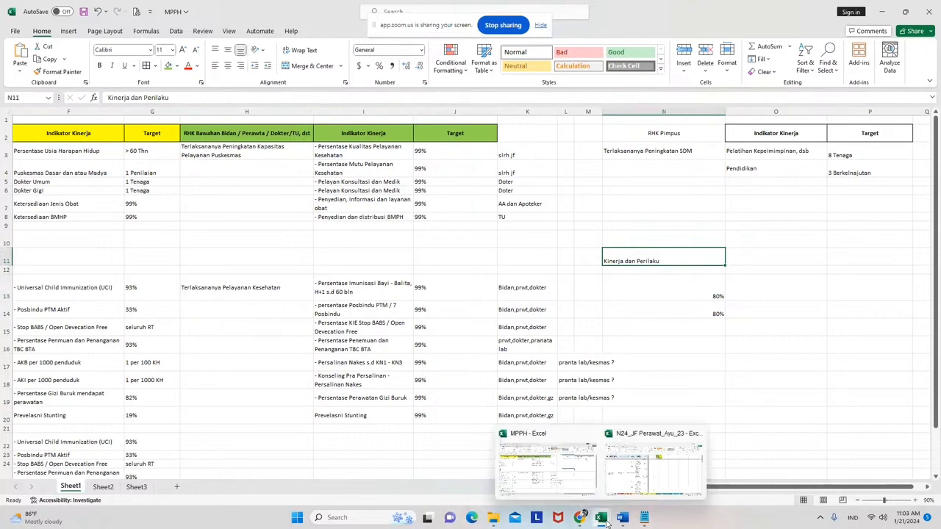
{"action": "left_click", "coordinate": [607, 519]}
{"action": "left_click", "coordinate": [653, 466]}
{"action": "scroll", "coordinate": [508, 449], "scroll_direction": "down", "scroll_amount": 6}
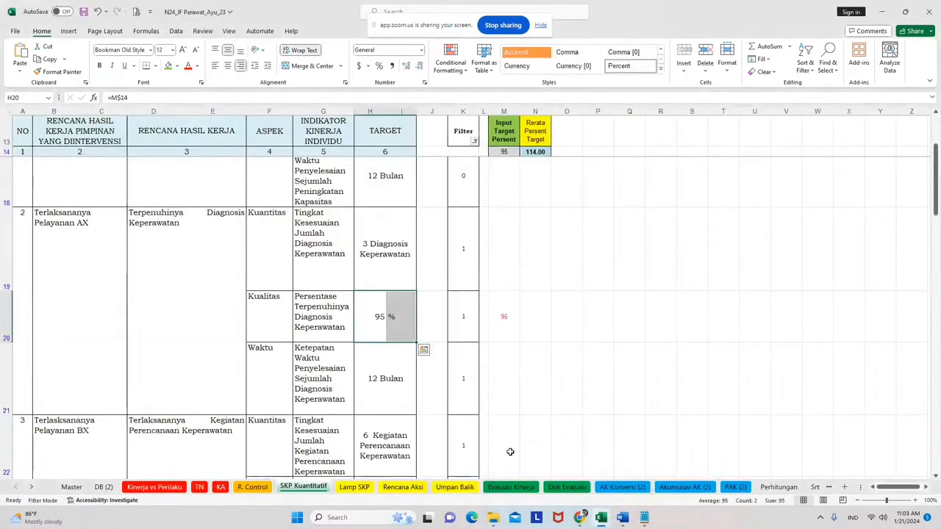
{"action": "left_click", "coordinate": [455, 487]}
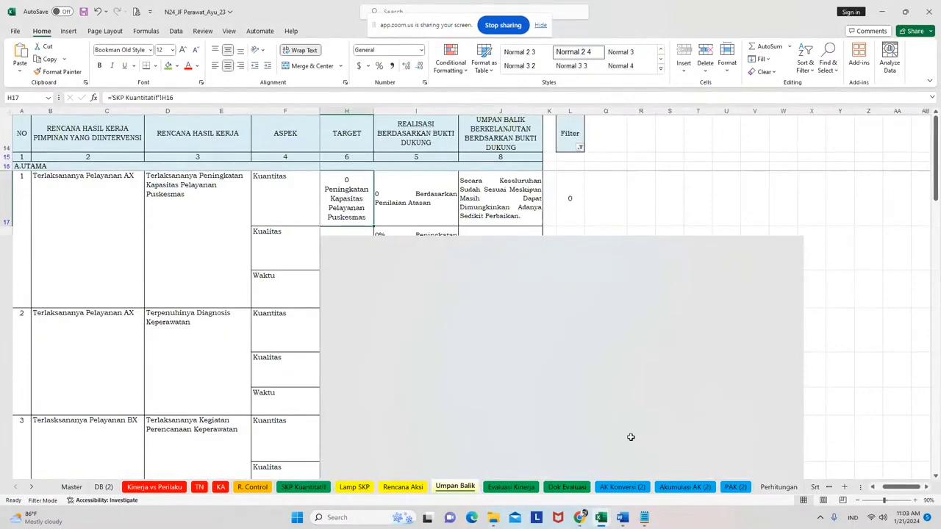
{"action": "left_click", "coordinate": [275, 302]}
{"action": "scroll", "coordinate": [279, 297], "scroll_direction": "down", "scroll_amount": 2}
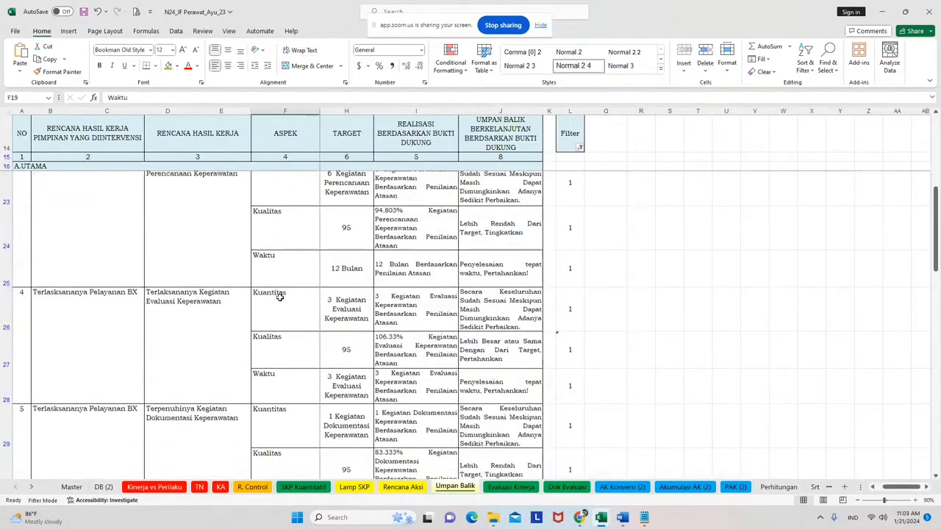
{"action": "scroll", "coordinate": [280, 297], "scroll_direction": "down", "scroll_amount": 5}
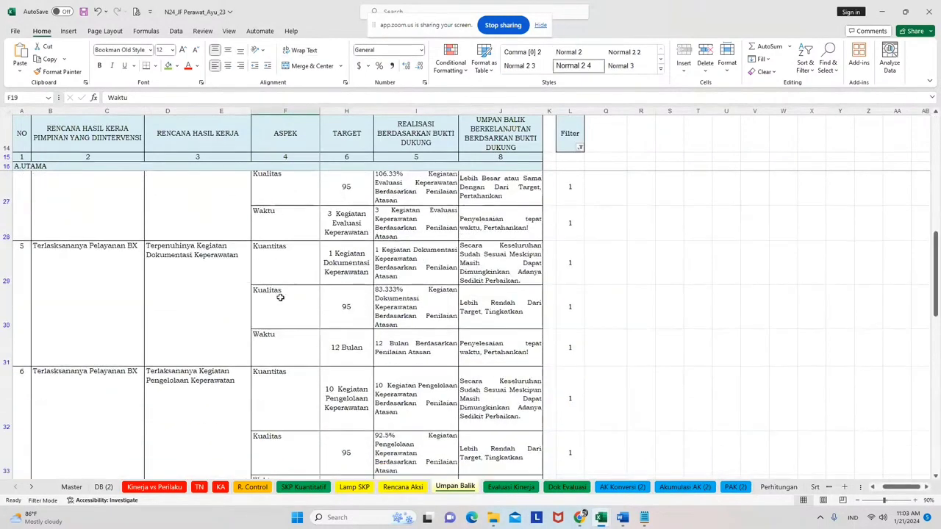
{"action": "scroll", "coordinate": [280, 297], "scroll_direction": "down", "scroll_amount": 1}
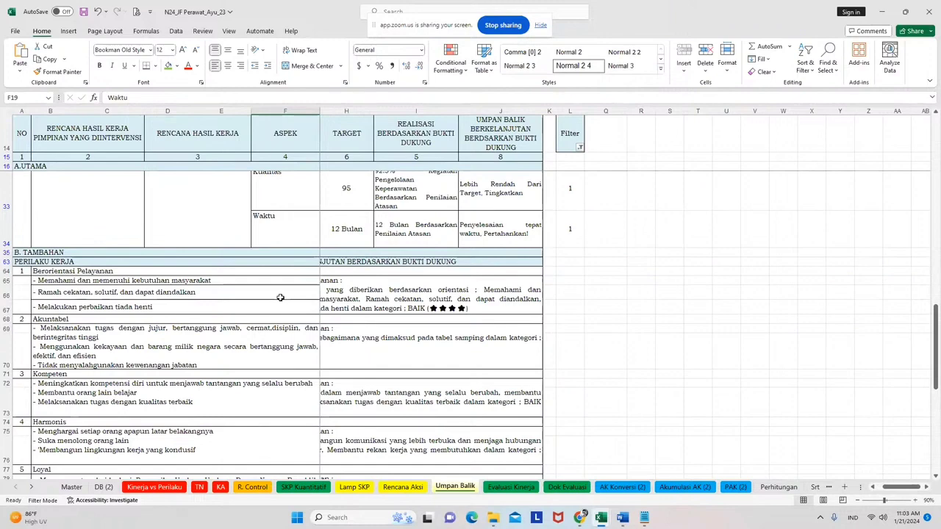
Examine the leader's expectation feedback beside the work behaviours from Berorientasi Pelayanan through Loyal.
{"action": "left_click", "coordinate": [362, 341]}
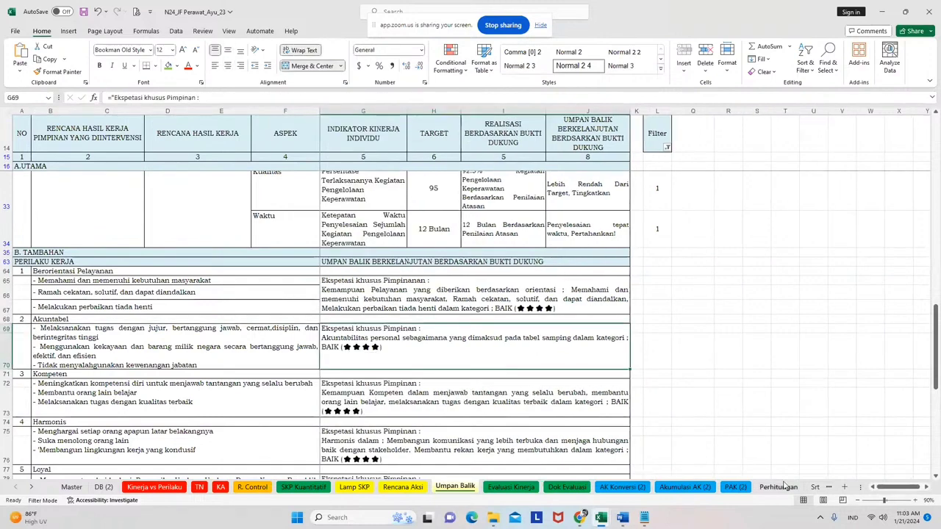
{"action": "key", "text": "Down"}
{"action": "key", "text": "Down"}
{"action": "key", "text": "Down"}
{"action": "key", "text": "Down"}
{"action": "key", "text": "Down"}
{"action": "key", "text": "Down"}
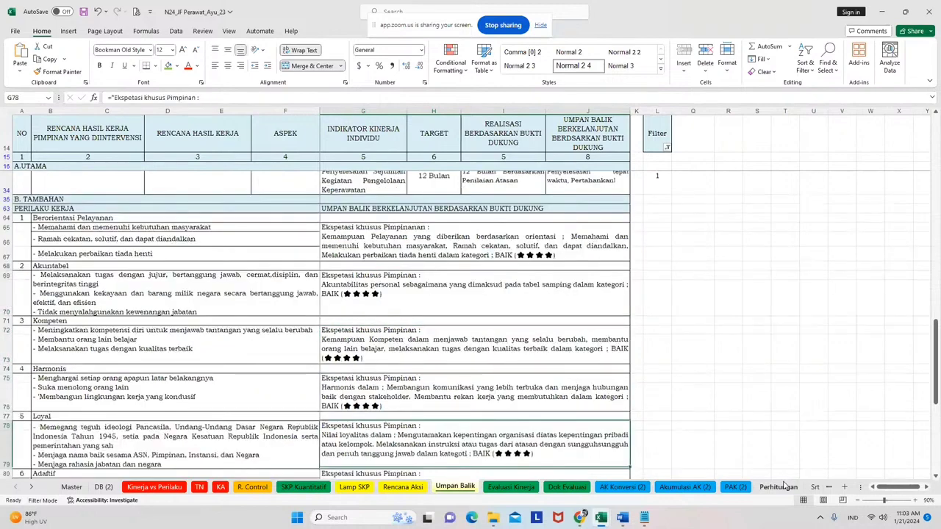
{"action": "key", "text": "Up"}
{"action": "key", "text": "Up"}
{"action": "key", "text": "Up"}
{"action": "key", "text": "Up"}
{"action": "key", "text": "Up"}
{"action": "key", "text": "Up"}
{"action": "key", "text": "Up"}
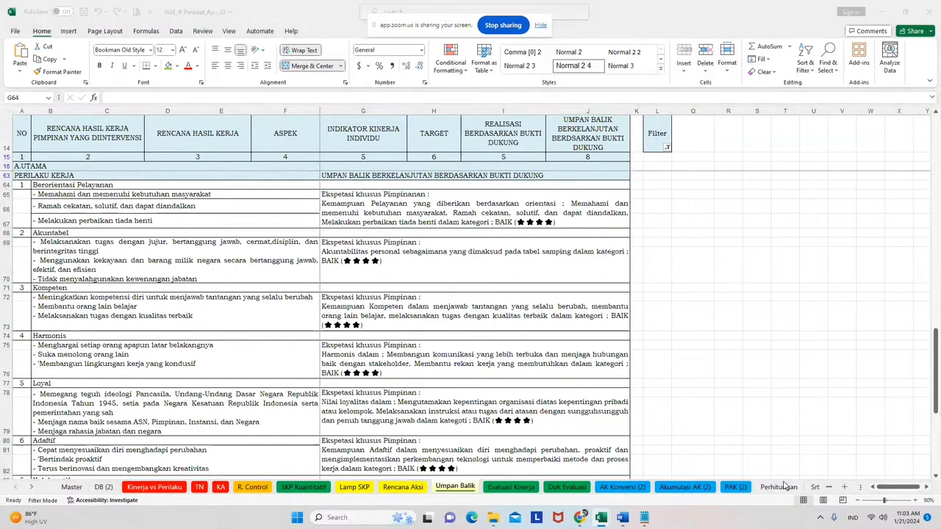
Read the individual behaviour points under Berorientasi Pelayanan, Akuntabel and Kompeten.
{"action": "left_click", "coordinate": [52, 195]}
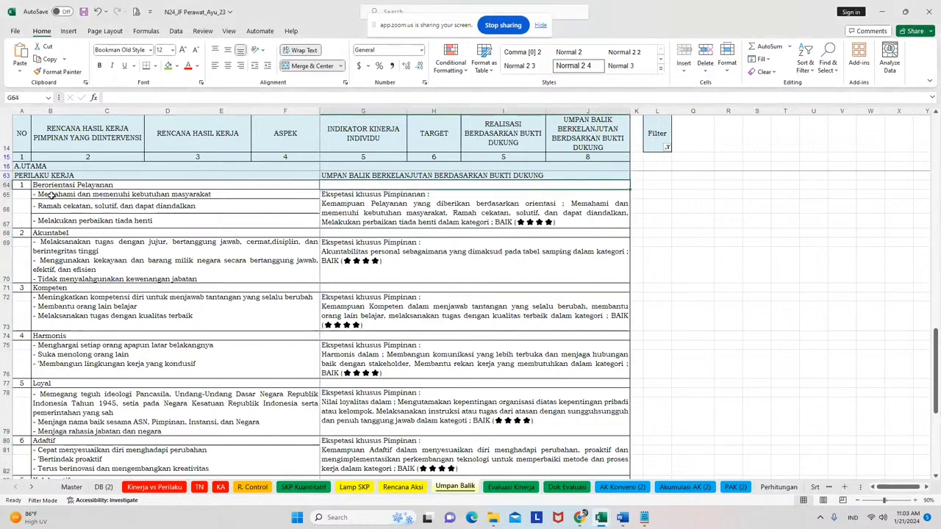
{"action": "left_click", "coordinate": [51, 195]}
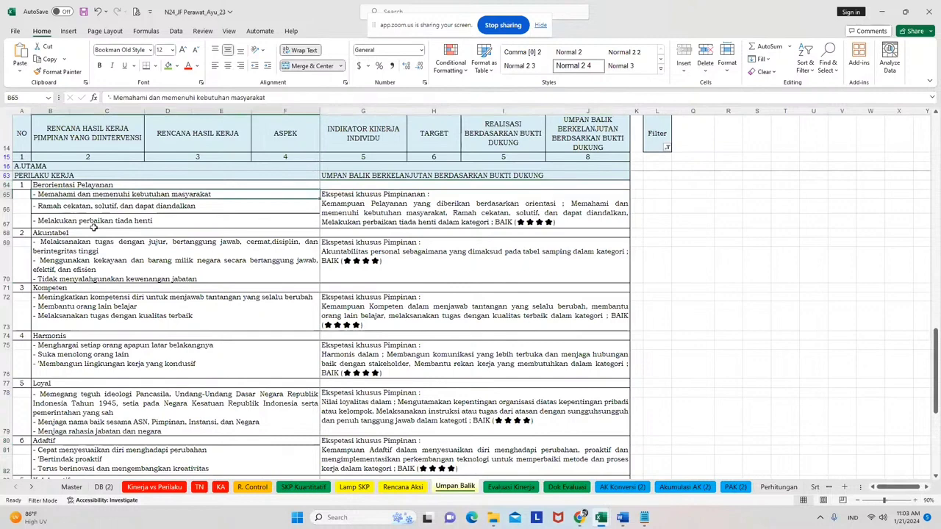
{"action": "left_click", "coordinate": [145, 208]}
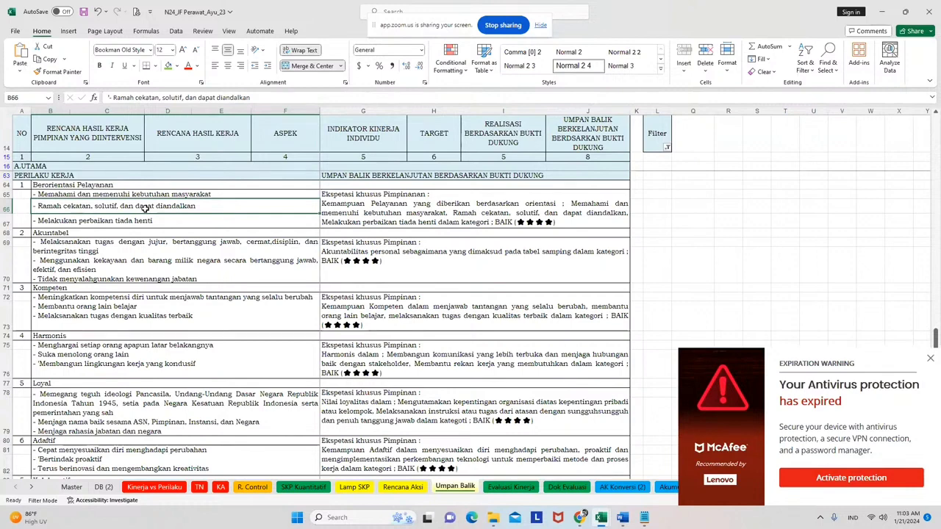
{"action": "left_click", "coordinate": [144, 221]}
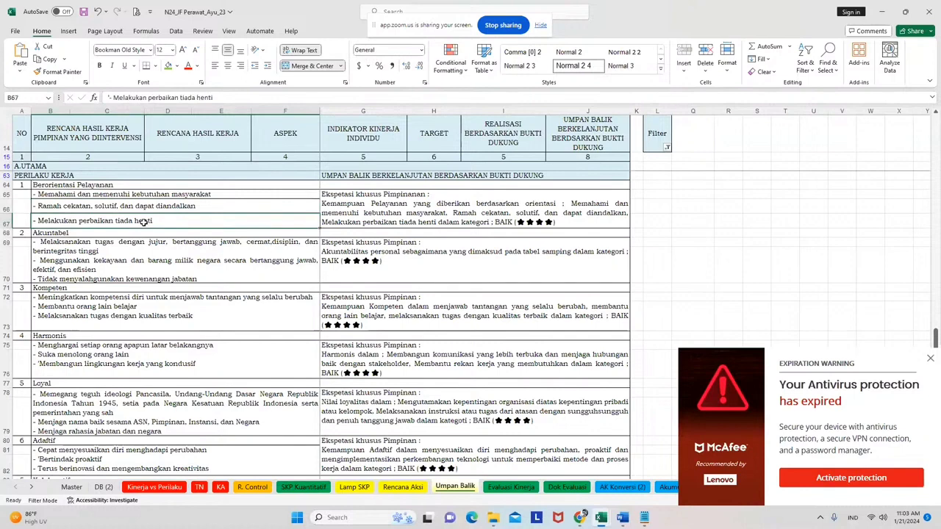
{"action": "left_click", "coordinate": [145, 249]}
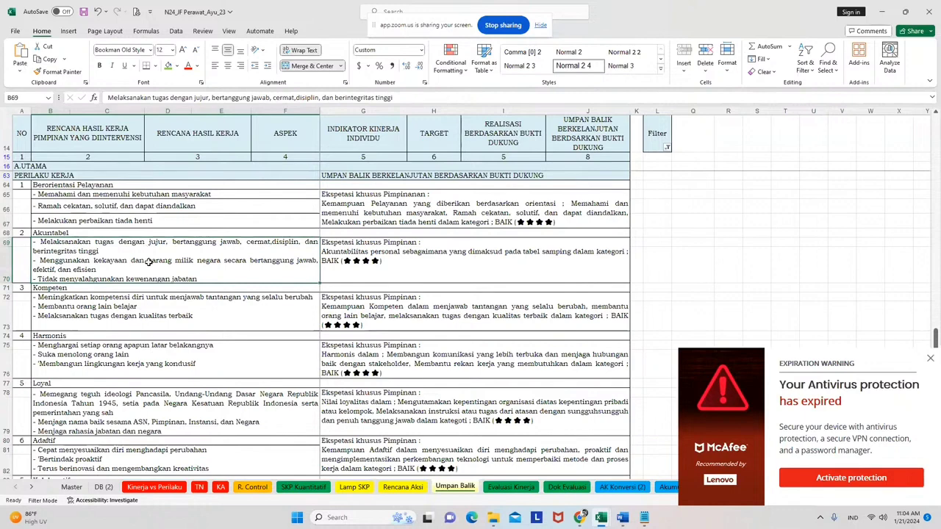
{"action": "left_click", "coordinate": [170, 299]}
{"action": "scroll", "coordinate": [197, 383], "scroll_direction": "down", "scroll_amount": 1}
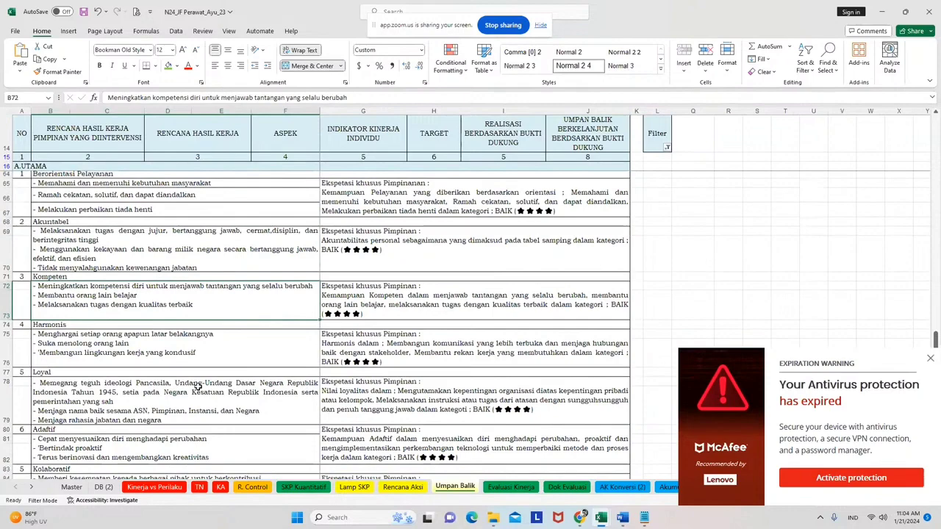
Highlight the behaviour descriptions from Kolaboratif up to Berorientasi Pelayanan and review them against the work results above.
{"action": "scroll", "coordinate": [197, 386], "scroll_direction": "down", "scroll_amount": 3}
{"action": "mouse_move", "coordinate": [200, 389]}
{"action": "left_mouse_down"}
{"action": "mouse_move", "coordinate": [195, 174]}
{"action": "mouse_move", "coordinate": [197, 342]}
{"action": "mouse_move", "coordinate": [254, 384]}
{"action": "left_mouse_up"}
{"action": "scroll", "coordinate": [254, 383], "scroll_direction": "up", "scroll_amount": 2}
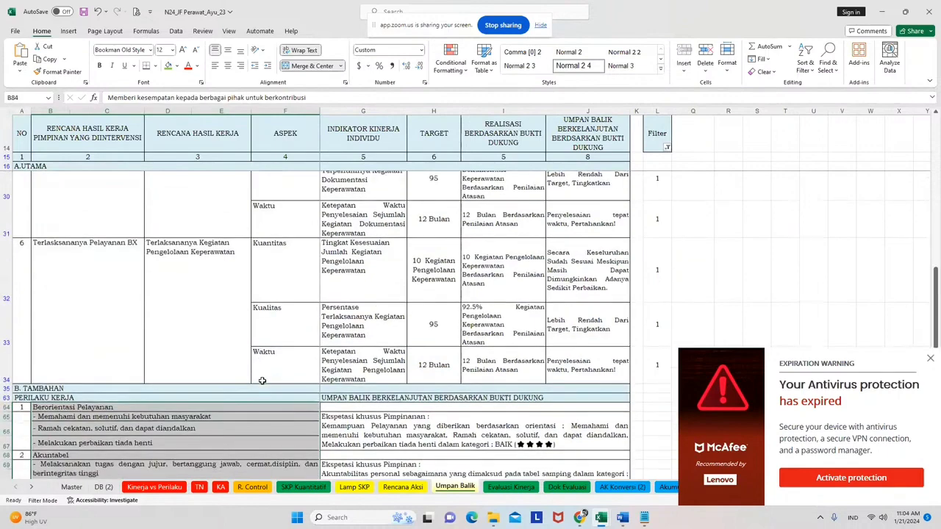
{"action": "scroll", "coordinate": [261, 381], "scroll_direction": "down", "scroll_amount": 2}
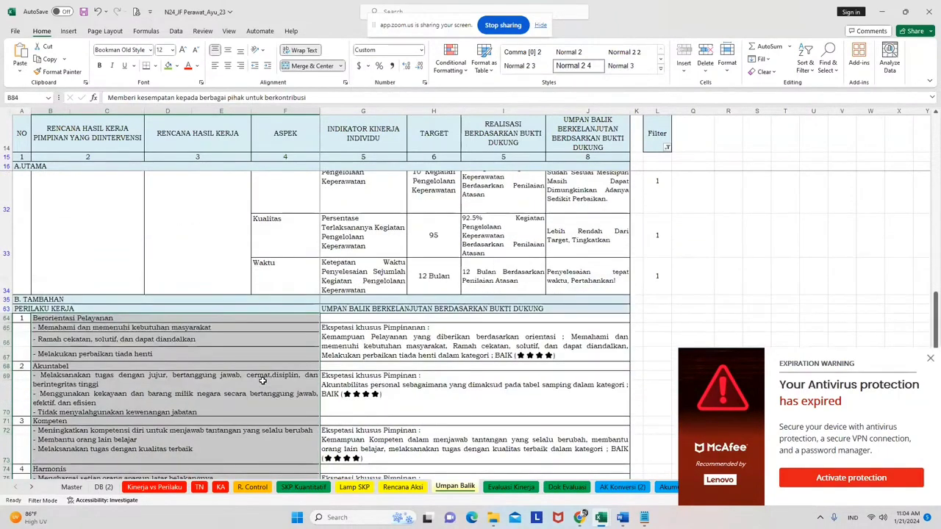
{"action": "scroll", "coordinate": [263, 380], "scroll_direction": "down", "scroll_amount": 5}
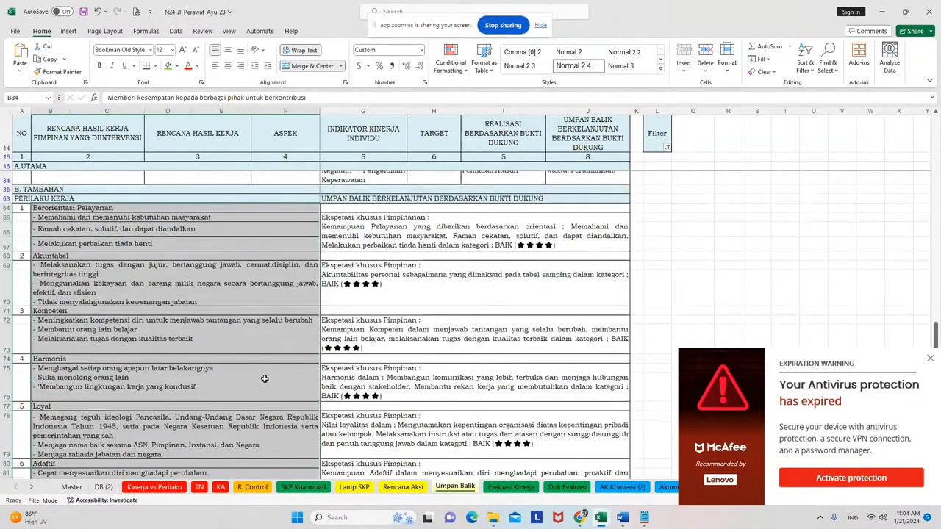
{"action": "scroll", "coordinate": [265, 379], "scroll_direction": "down", "scroll_amount": 4}
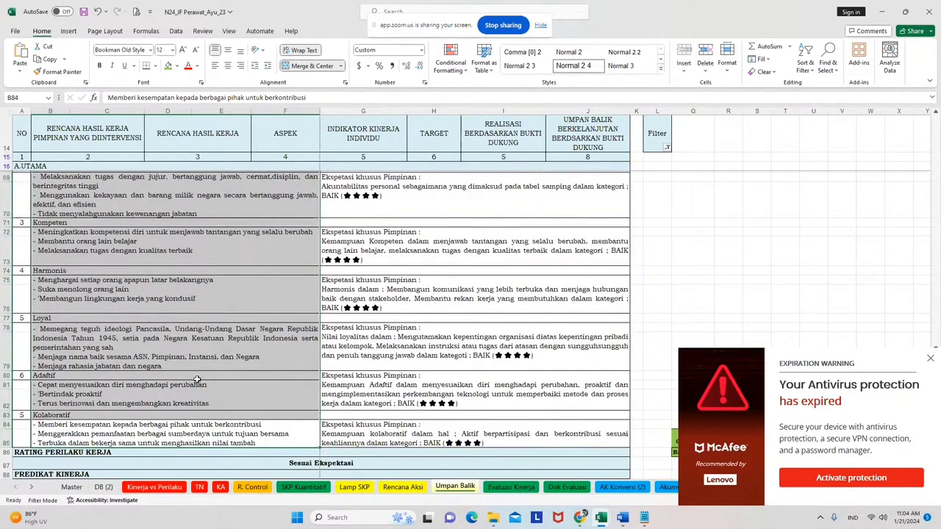
{"action": "scroll", "coordinate": [209, 423], "scroll_direction": "up", "scroll_amount": 3}
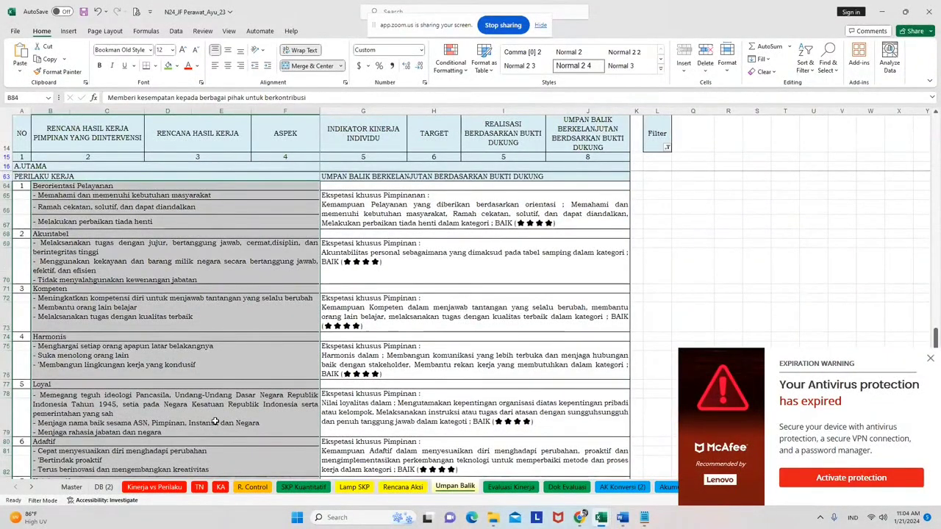
{"action": "scroll", "coordinate": [215, 421], "scroll_direction": "up", "scroll_amount": 1}
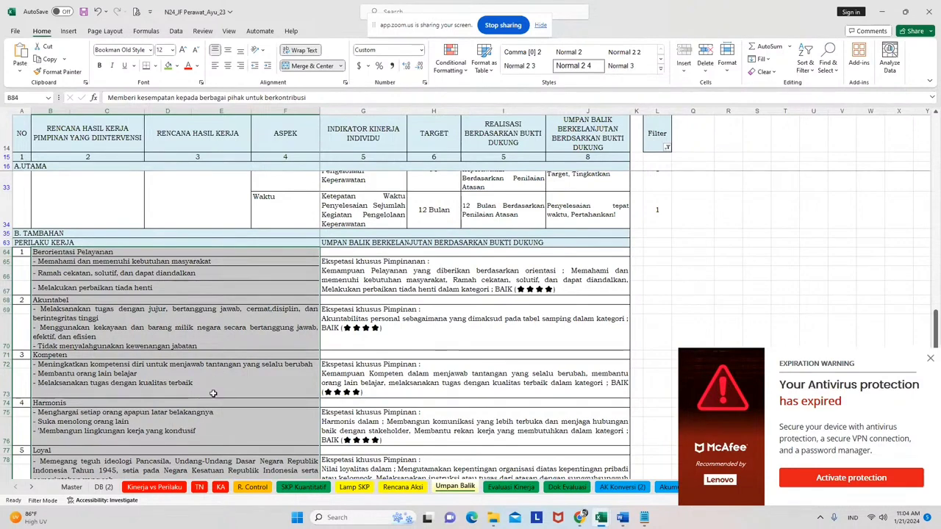
Return to the MPPH workbook and compare the percentages in N13:N14 with the health service indicators in I13:I19.
{"action": "left_click", "coordinate": [603, 521]}
{"action": "left_click", "coordinate": [590, 499]}
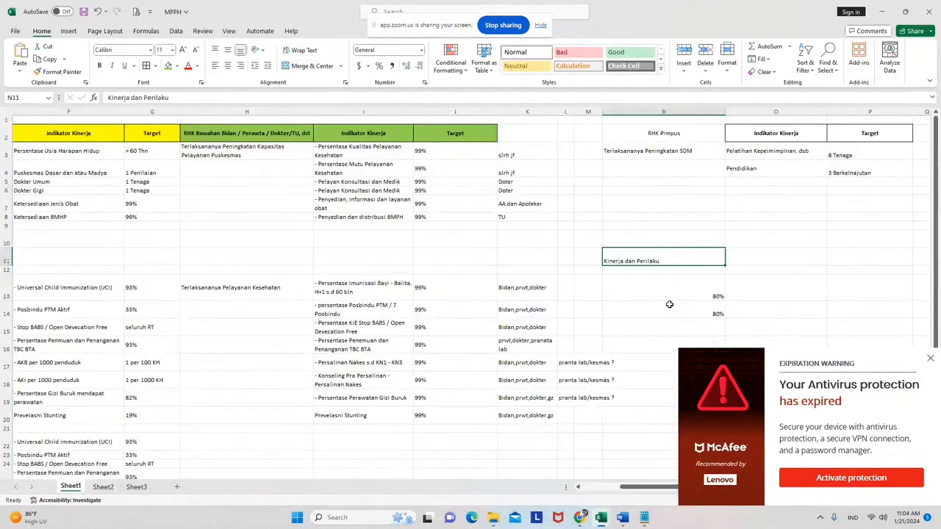
{"action": "left_click", "coordinate": [657, 297]}
{"action": "left_click_drag", "start_coordinate": [632, 279], "coordinate": [662, 324]}
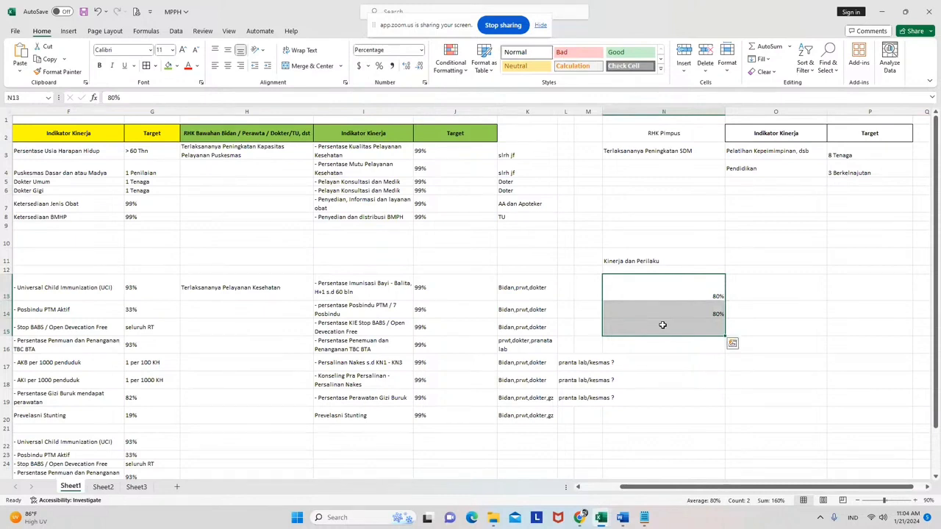
{"action": "left_click_drag", "start_coordinate": [309, 288], "coordinate": [346, 395]}
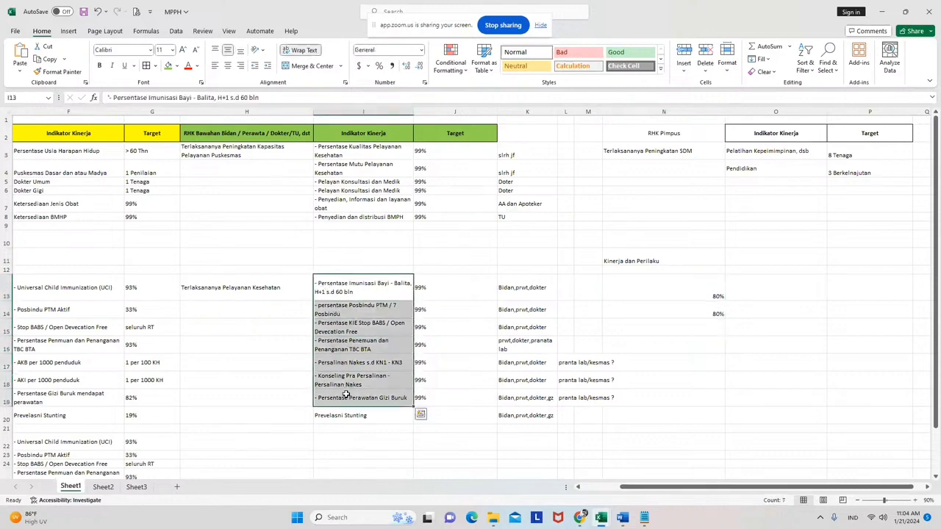
Switch back to the nurse's SKP workbook and review the Perilaku Kerja points with their feedback on the Umpan Balik sheet.
{"action": "mouse_move", "coordinate": [625, 519]}
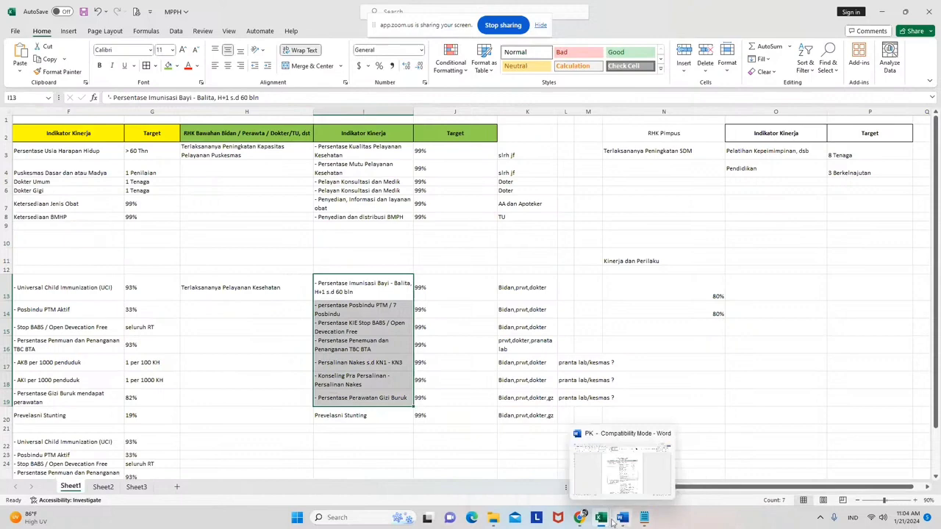
{"action": "left_click", "coordinate": [609, 522]}
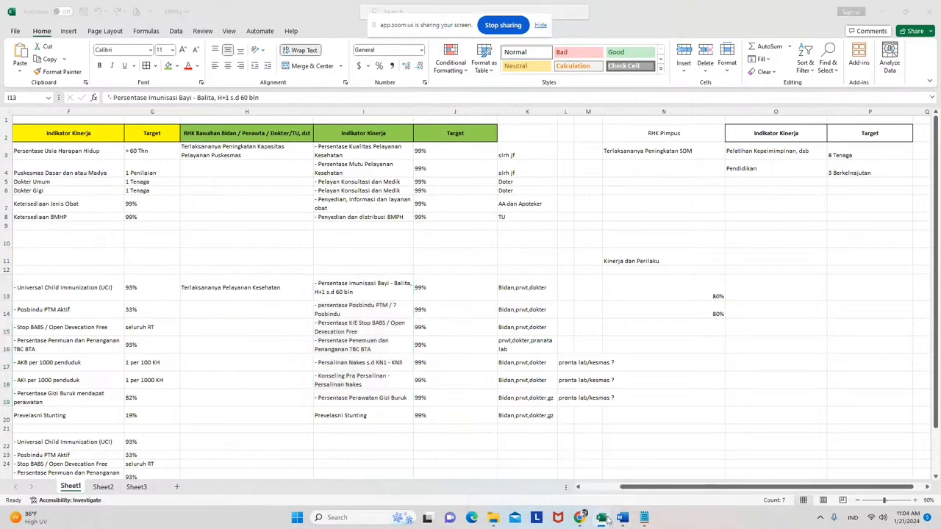
{"action": "left_click", "coordinate": [621, 477]}
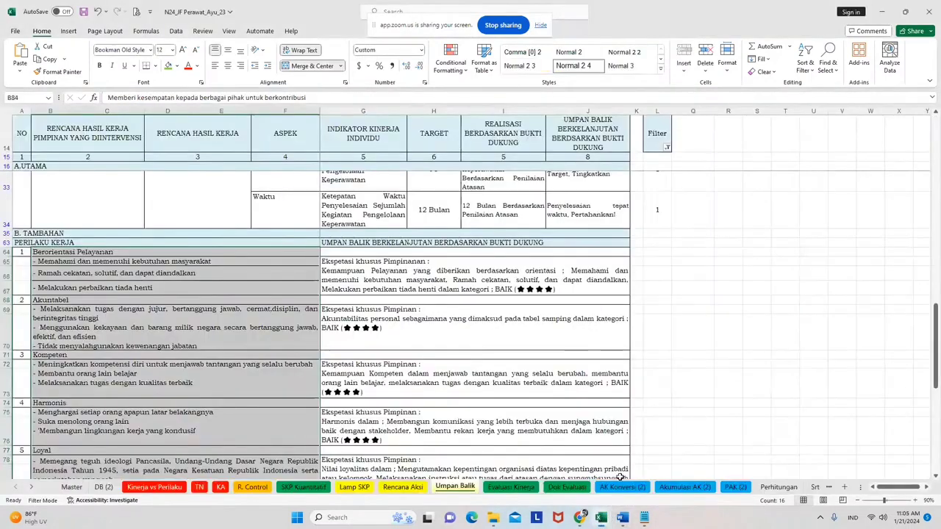
{"action": "scroll", "coordinate": [174, 279], "scroll_direction": "down", "scroll_amount": 3}
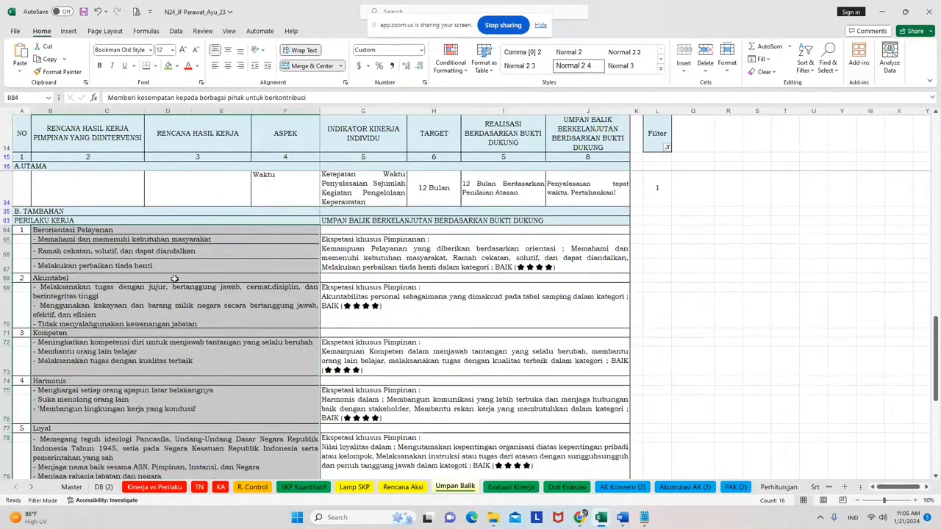
{"action": "scroll", "coordinate": [190, 296], "scroll_direction": "up", "scroll_amount": 2}
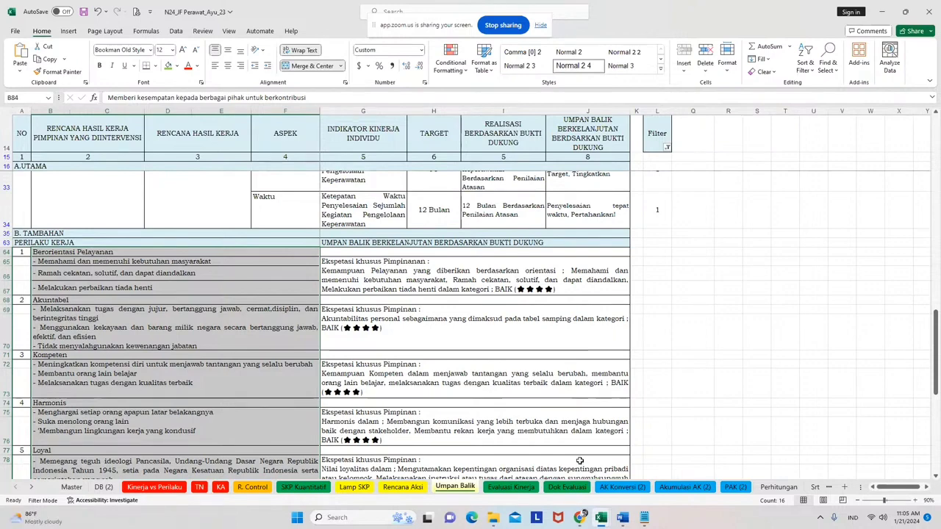
Go back to the MPPH workbook and review the Kinerja dan Perilaku label together with its percentages in N13:N14.
{"action": "mouse_move", "coordinate": [622, 518]}
{"action": "left_click", "coordinate": [602, 517]}
{"action": "left_click", "coordinate": [594, 488]}
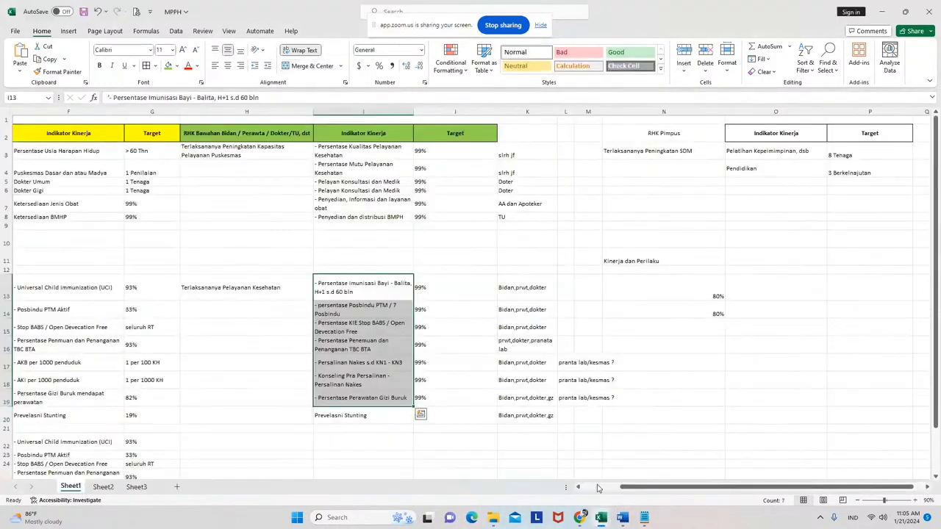
{"action": "left_click", "coordinate": [663, 260]}
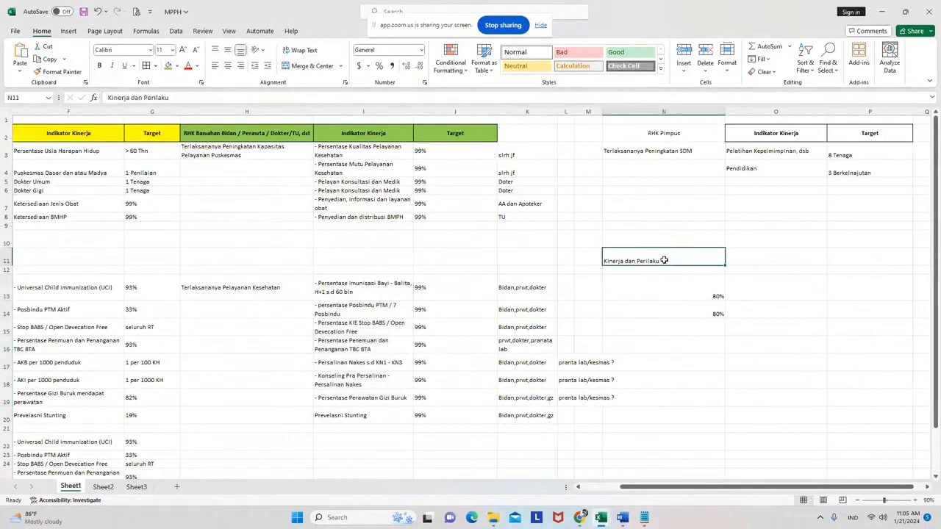
{"action": "left_click_drag", "start_coordinate": [680, 293], "coordinate": [699, 310]}
Enter the rating "Baik & Baik" in cell O13, beside the first Kinerja dan Perilaku percentage.
{"action": "left_click", "coordinate": [751, 297]}
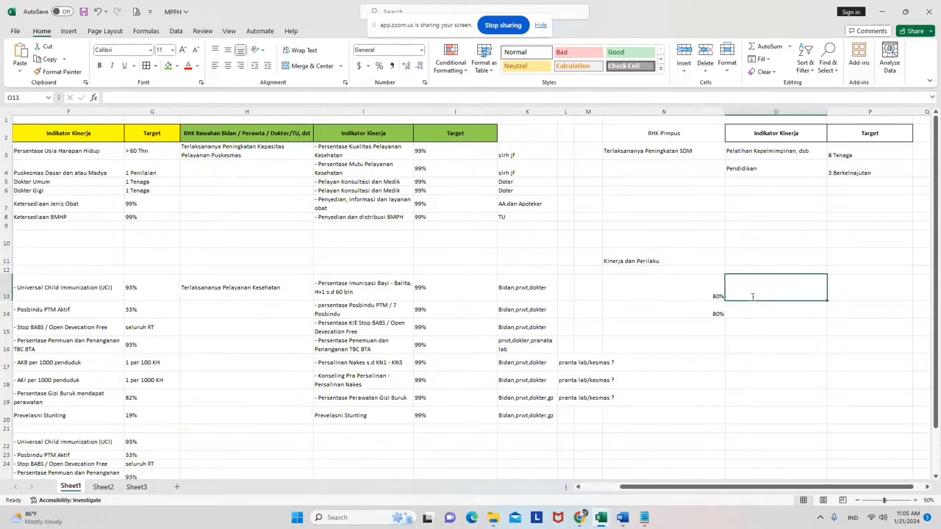
{"action": "type", "text": "Baik"}
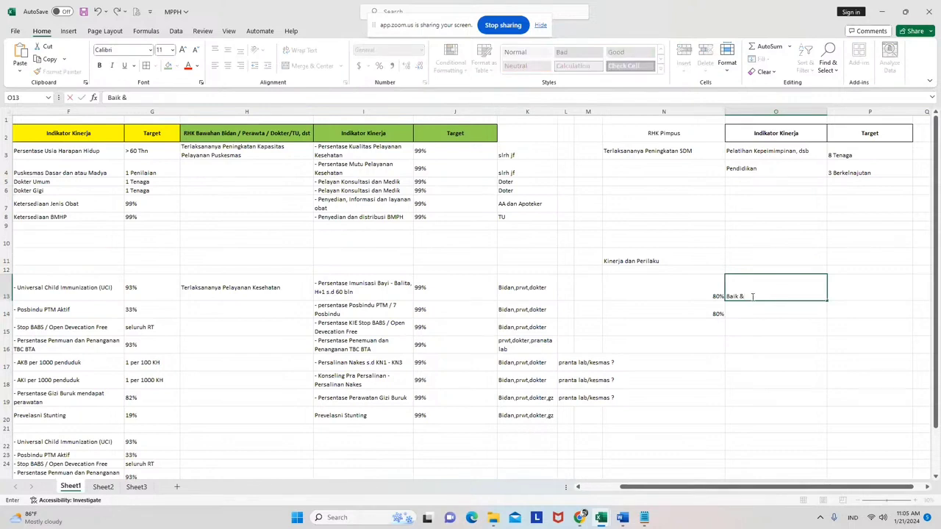
{"action": "type", "text": " & Baik"}
{"action": "key", "text": "Return"}
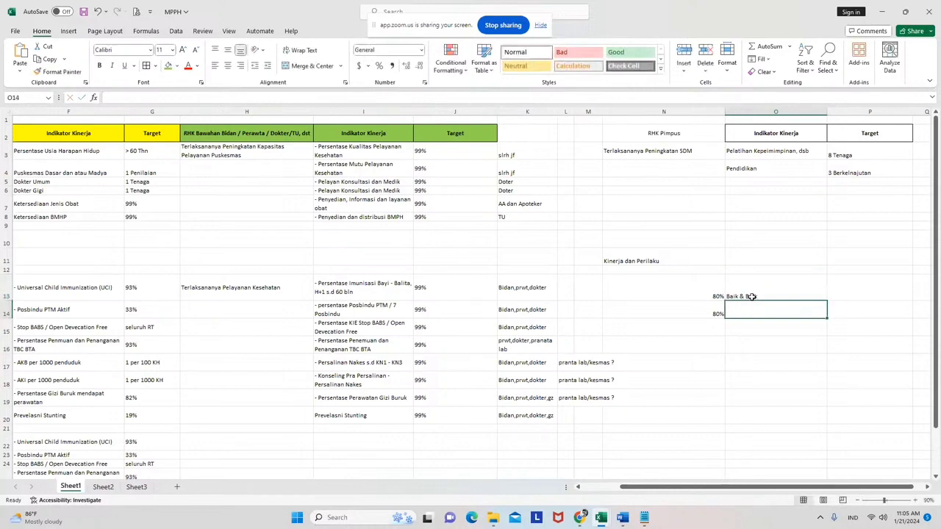
{"action": "left_click", "coordinate": [655, 261]}
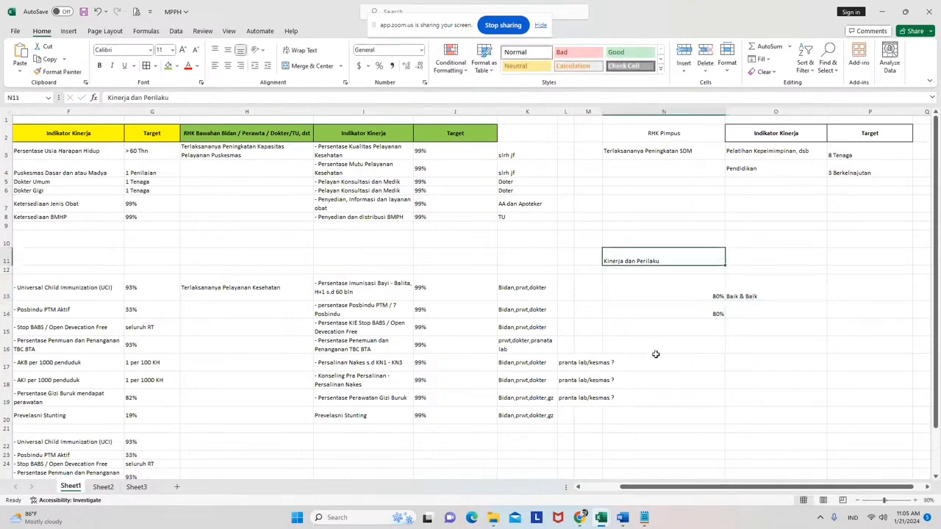
Enter the rating "Baik" in cell P13, beside the "Baik & Baik" entry.
{"action": "left_click", "coordinate": [753, 296]}
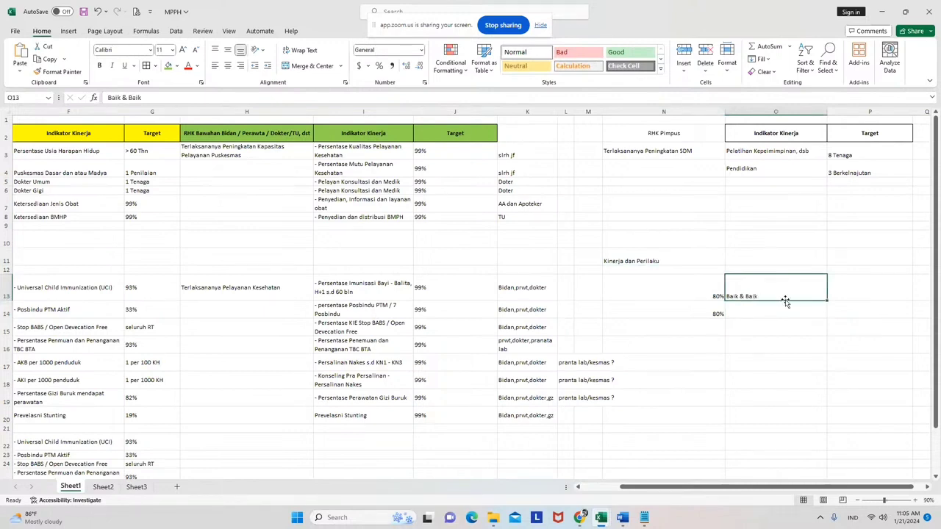
{"action": "left_click", "coordinate": [843, 294]}
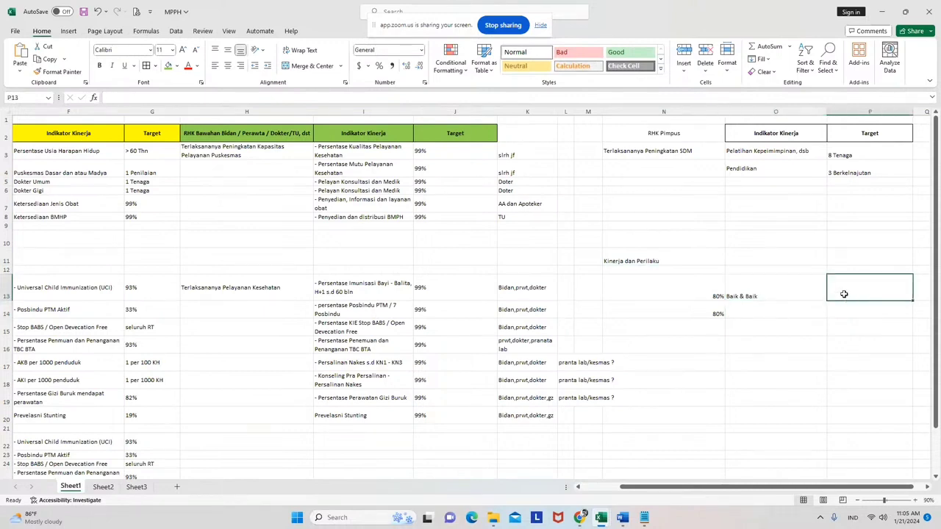
{"action": "type", "text": "Baik"}
{"action": "key", "text": "Return"}
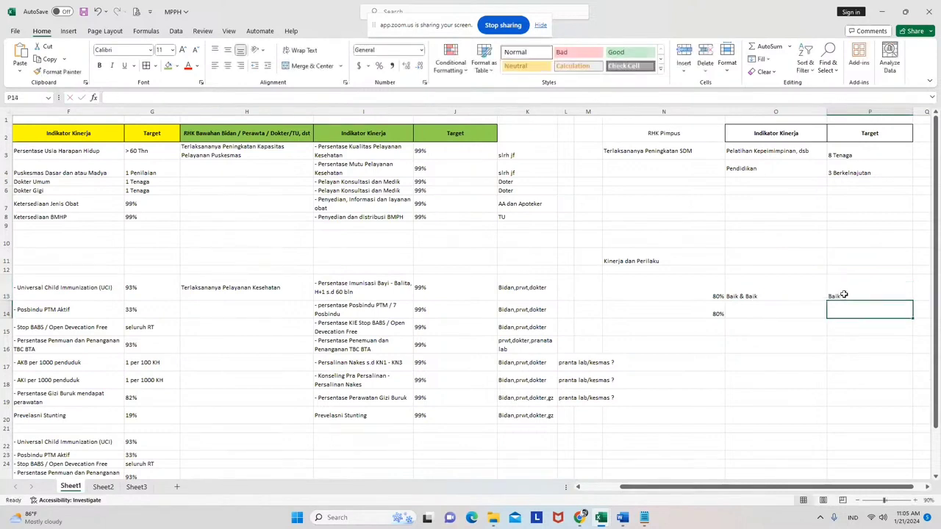
{"action": "left_click", "coordinate": [843, 295]}
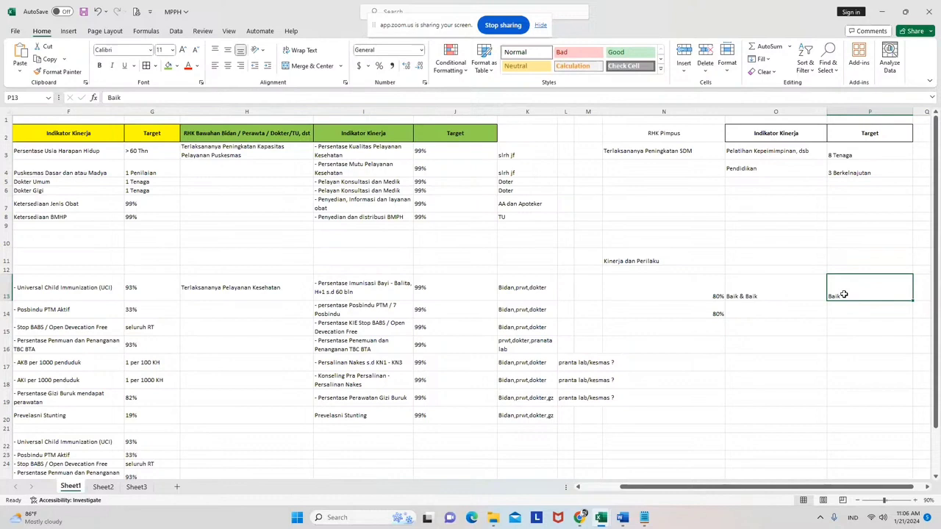
{"action": "key", "text": "Right"}
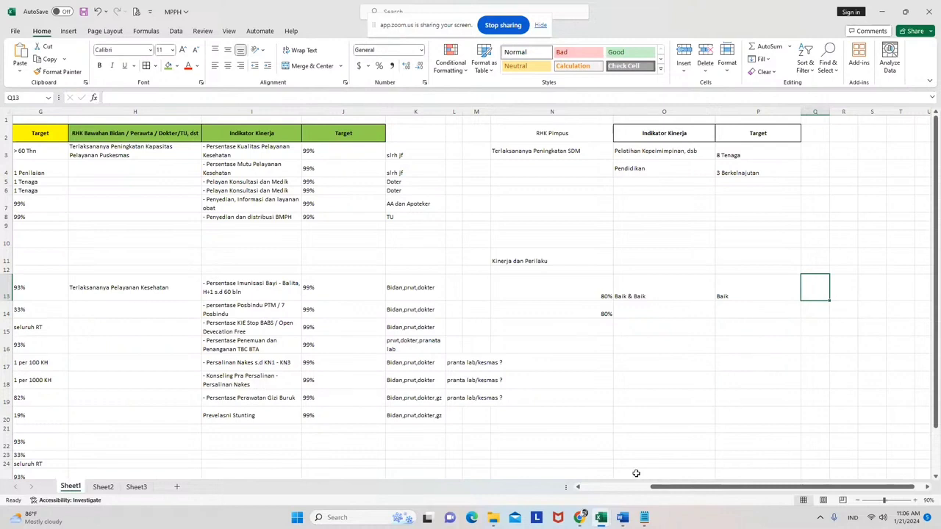
Check the next page of participants in the Zoom meeting, and return to the MPPH workbook.
{"action": "left_click", "coordinate": [580, 518]}
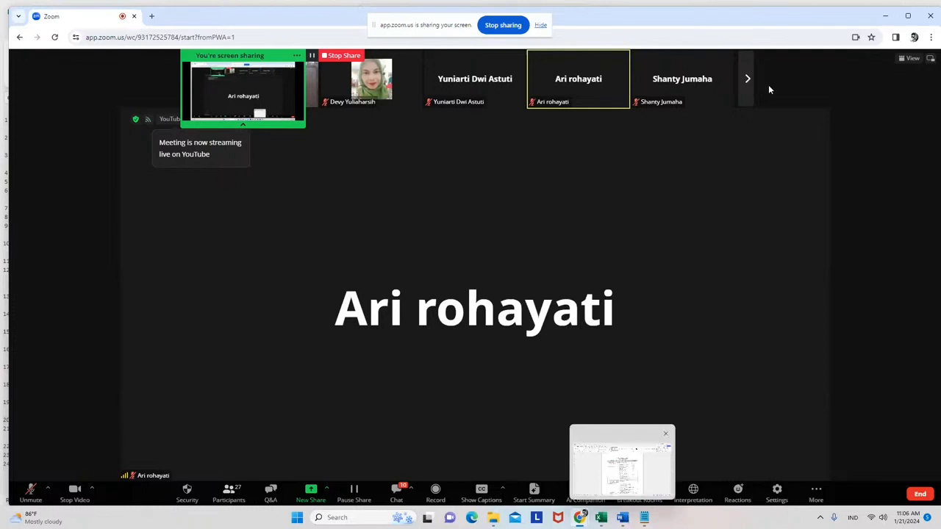
{"action": "left_click", "coordinate": [747, 79]}
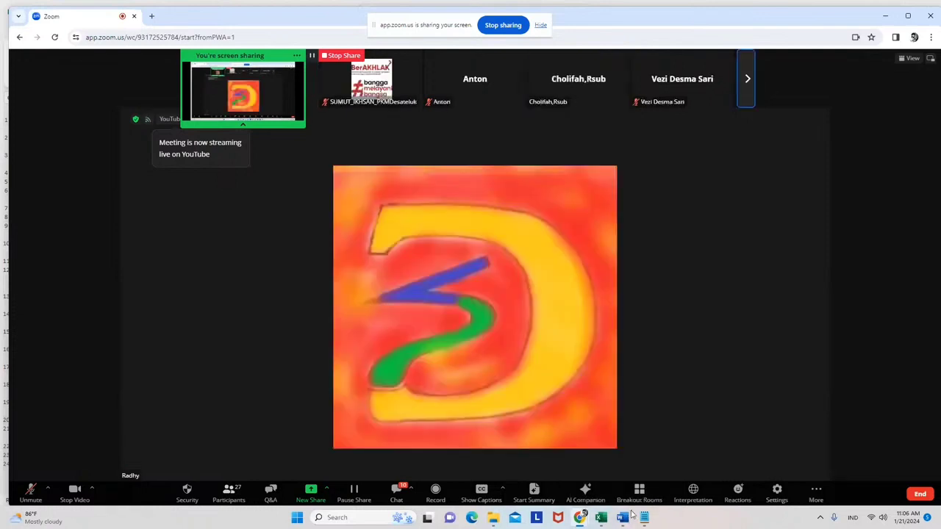
{"action": "left_click", "coordinate": [637, 444]}
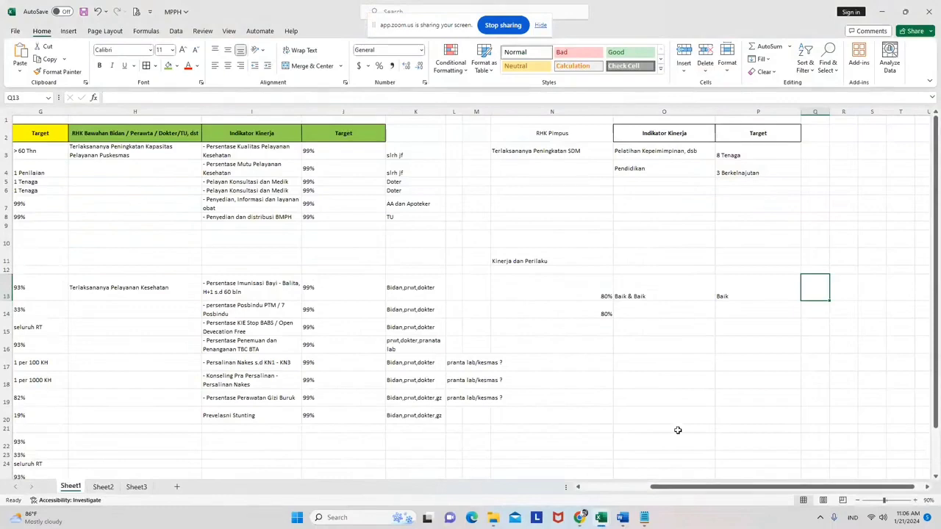
Enter the example value 5 in cell Q13, beside the "Baik" rating.
{"action": "left_click", "coordinate": [620, 299]}
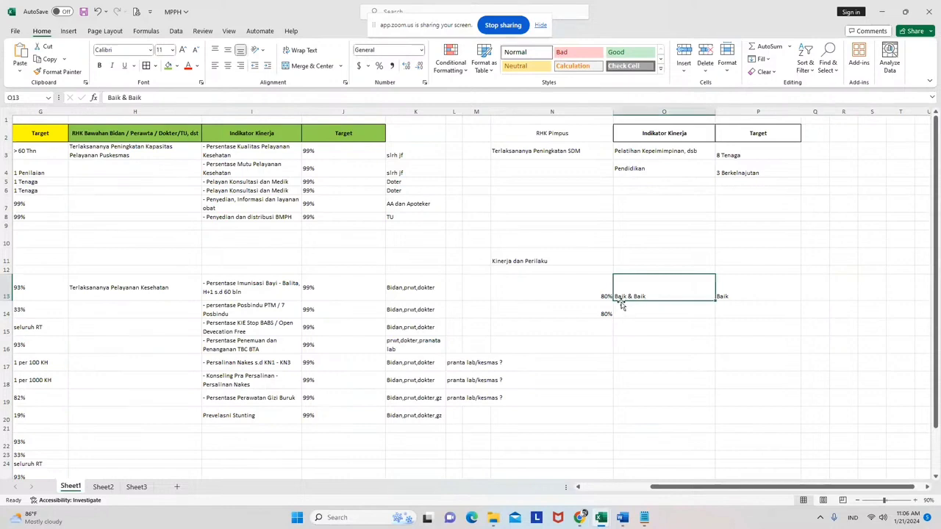
{"action": "left_click", "coordinate": [725, 298]}
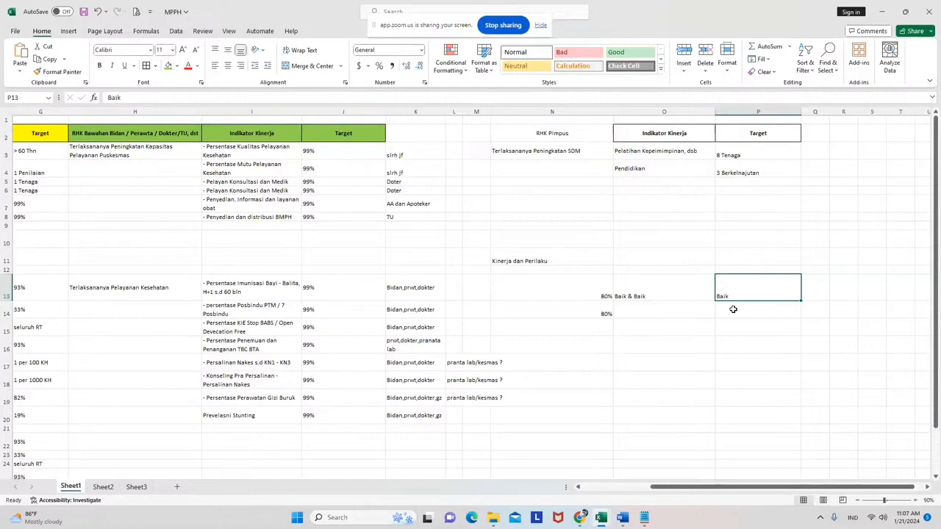
{"action": "key", "text": "Right"}
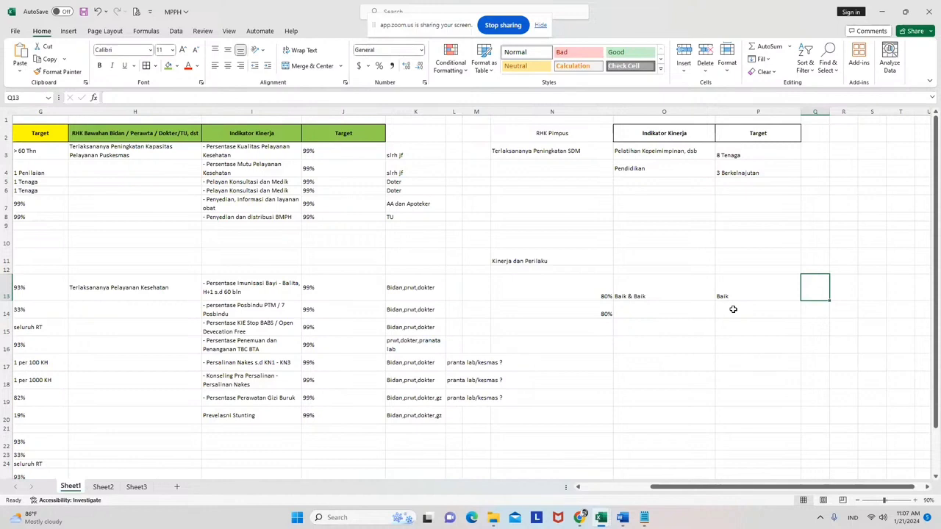
{"action": "type", "text": "5"}
{"action": "key", "text": "Return"}
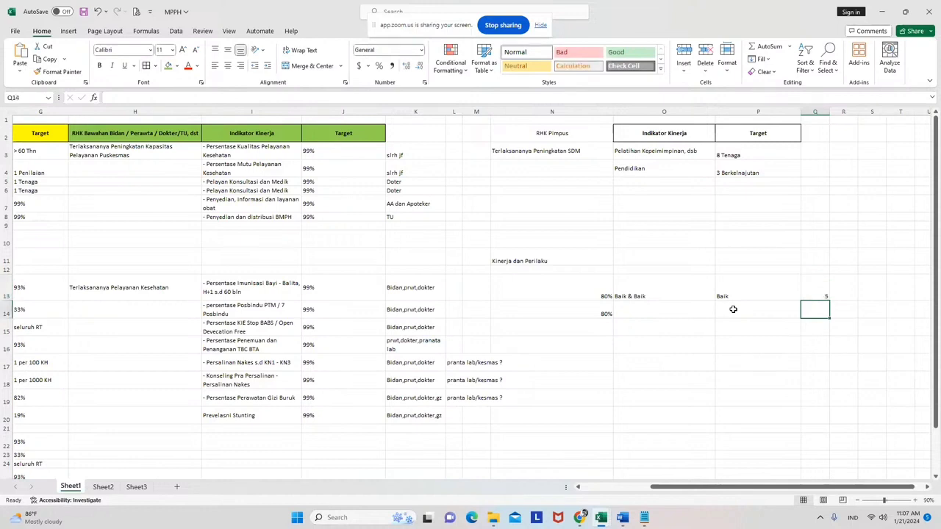
Calculate 100% of the example value in cell R13 with the formula =Q13*100%.
{"action": "key", "text": "Up"}
{"action": "key", "text": "Left"}
{"action": "key", "text": "Left"}
{"action": "key", "text": "Right"}
{"action": "key", "text": "Right"}
{"action": "key", "text": "Right"}
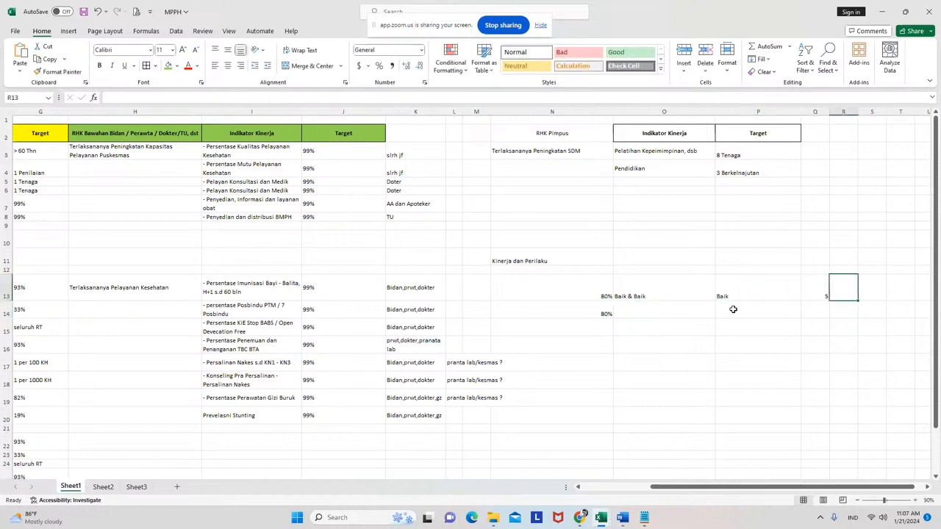
{"action": "type", "text": "="}
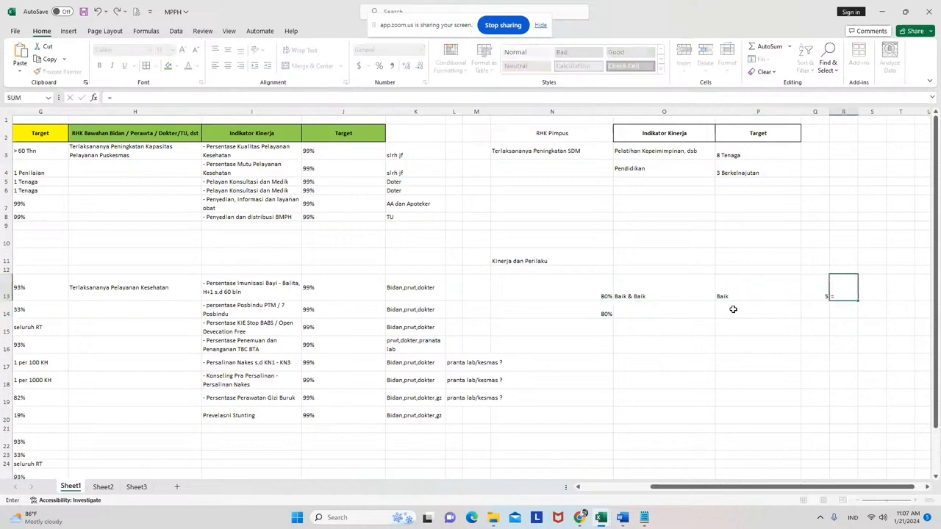
{"action": "key", "text": "Left"}
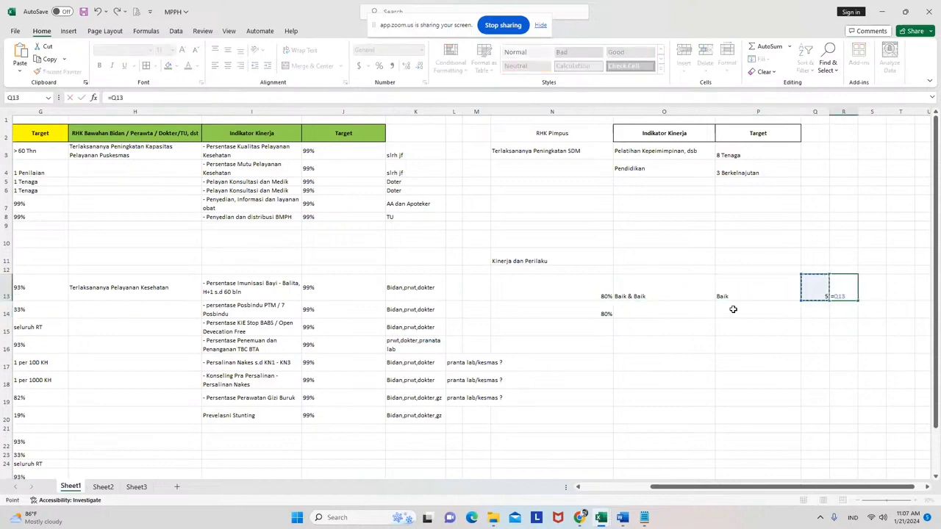
{"action": "type", "text": "*100%"}
{"action": "key", "text": "Return"}
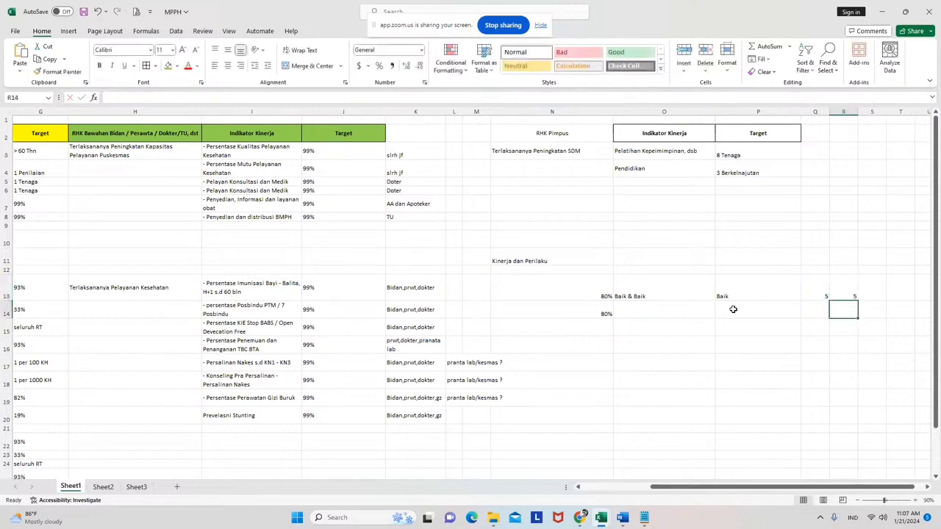
Calculate 150% of the example value in cell S13 with the formula =Q13*150%.
{"action": "key", "text": "Up"}
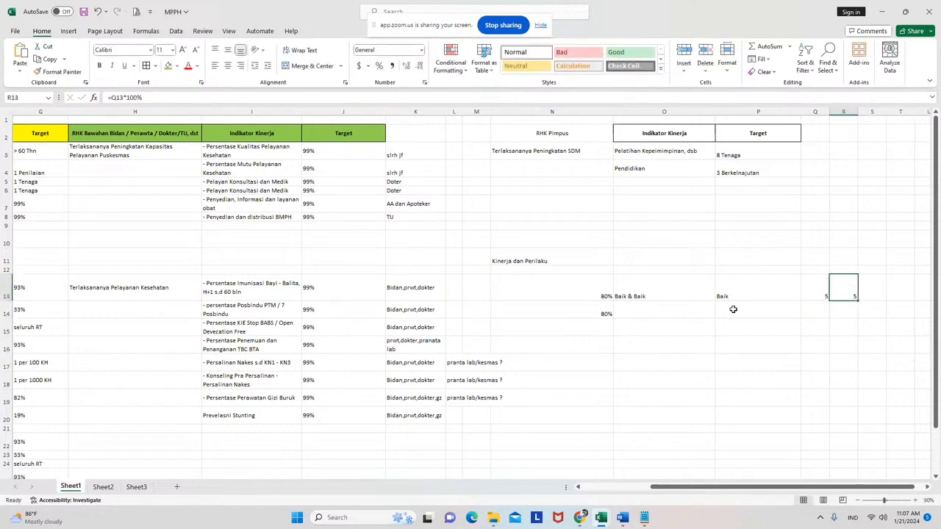
{"action": "key", "text": "Right"}
{"action": "type", "text": "="}
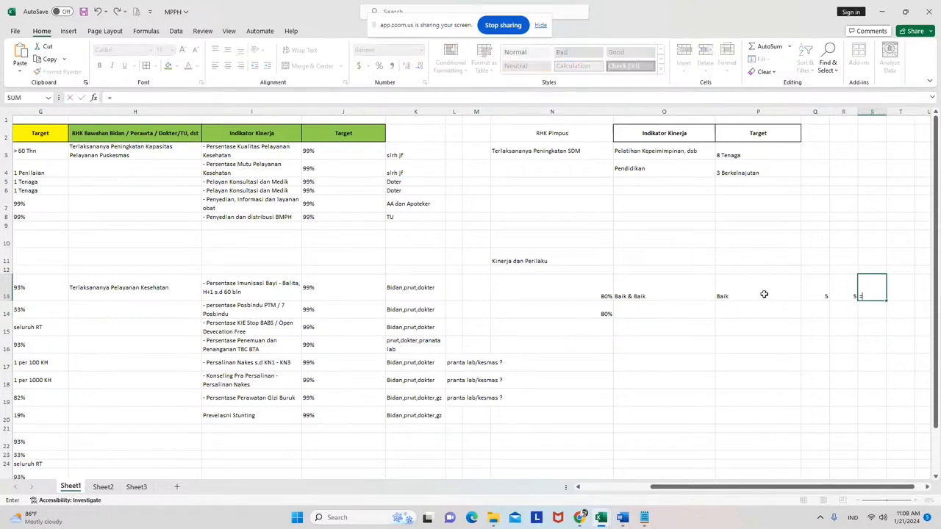
{"action": "key", "text": "Left"}
{"action": "key", "text": "Left"}
{"action": "type", "text": "*15"}
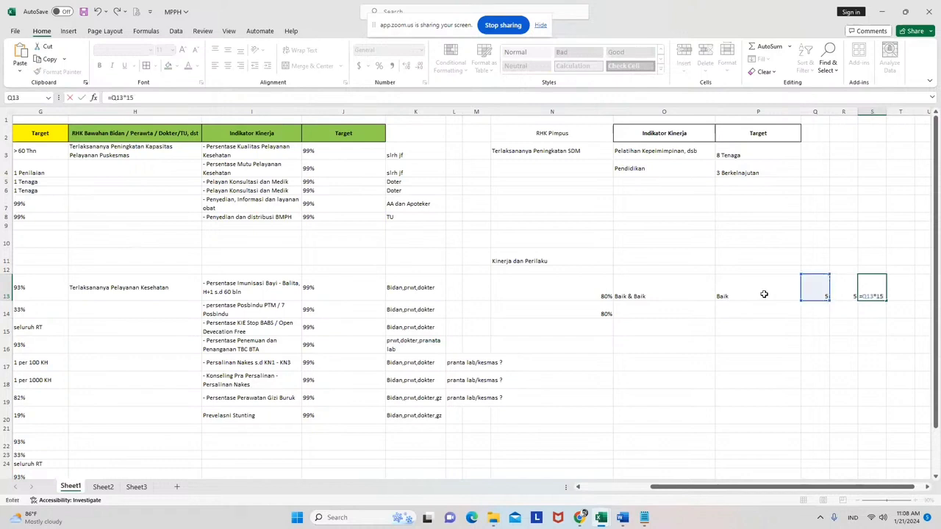
{"action": "type", "text": "0%"}
{"action": "key", "text": "Return"}
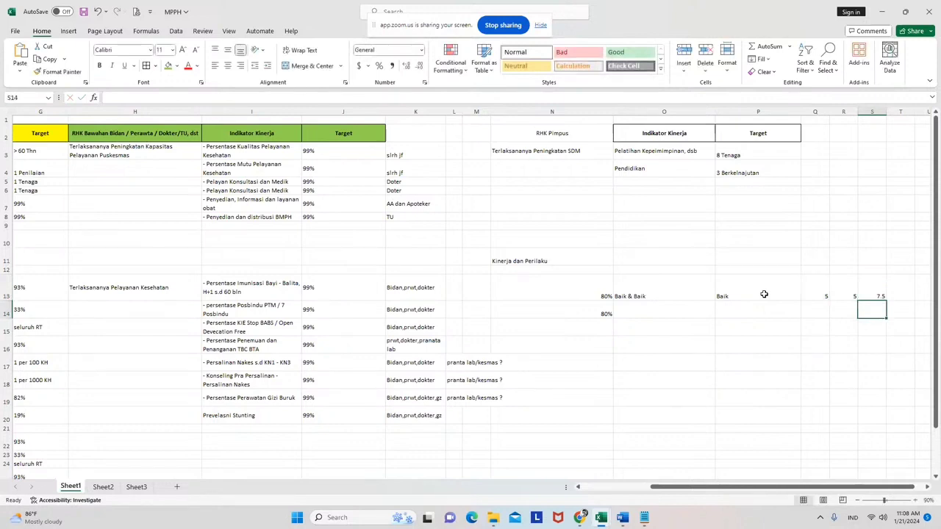
{"action": "key", "text": "Up"}
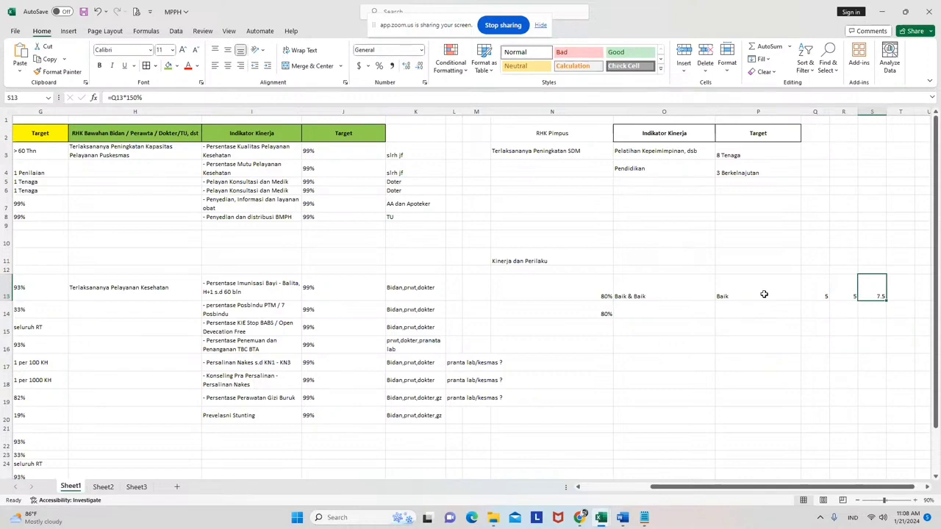
Review the "Baik" rating in P13 against the base value and the 100% and 150% formulas in Q13:S13.
{"action": "scroll", "coordinate": [763, 294], "scroll_direction": "right", "scroll_amount": 2}
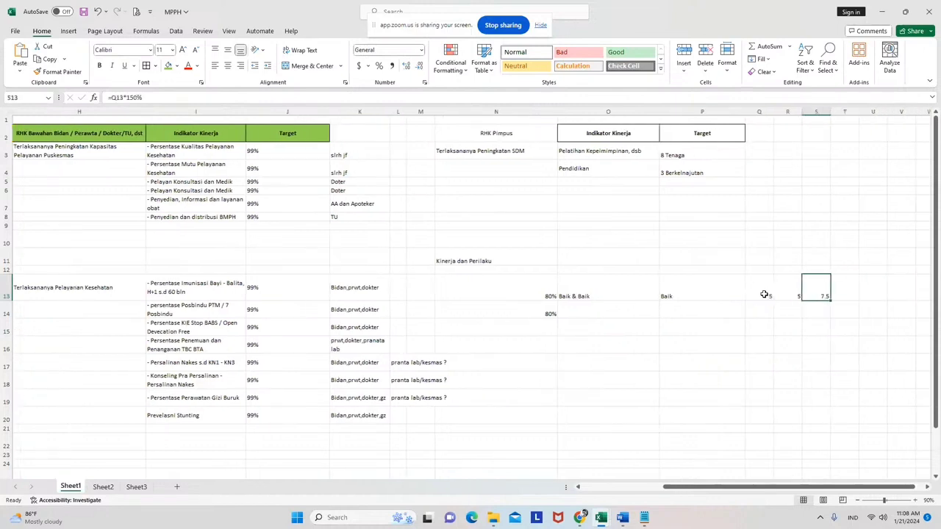
{"action": "left_click", "coordinate": [678, 296]}
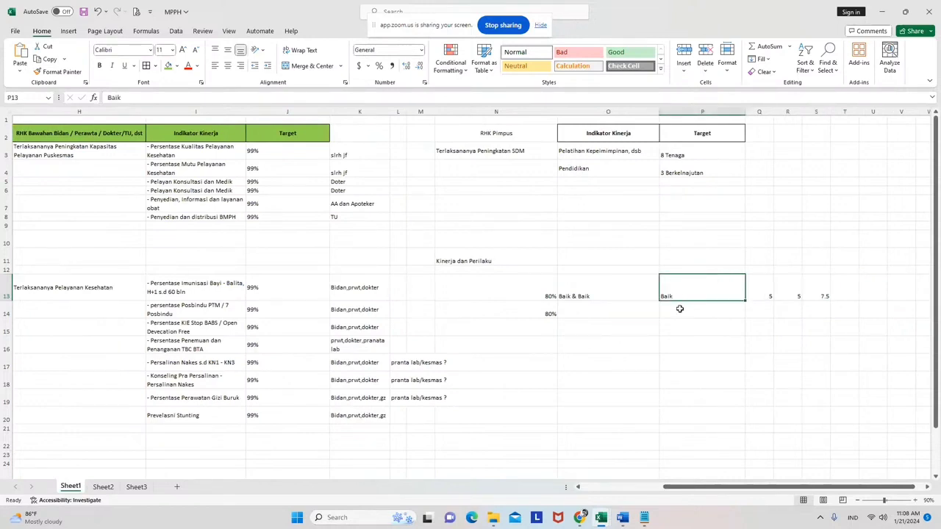
{"action": "left_click", "coordinate": [679, 308]}
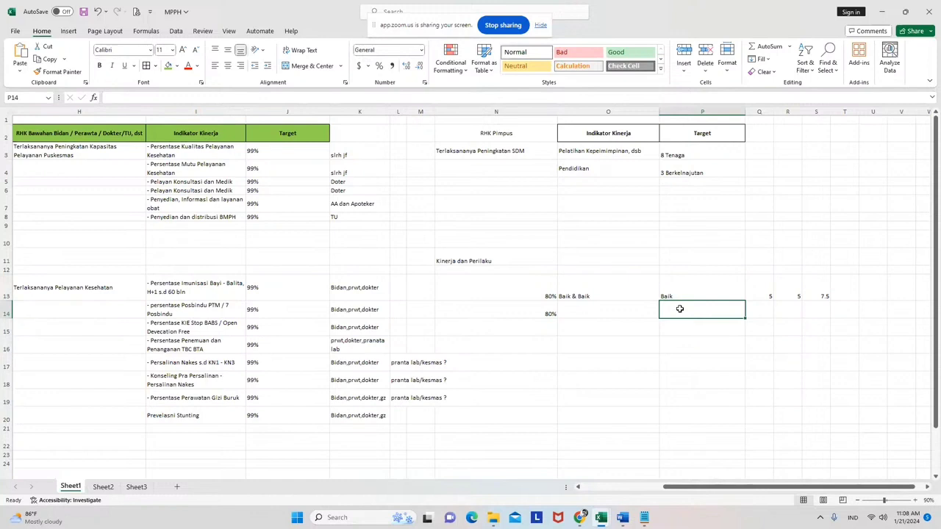
{"action": "left_click", "coordinate": [811, 300]}
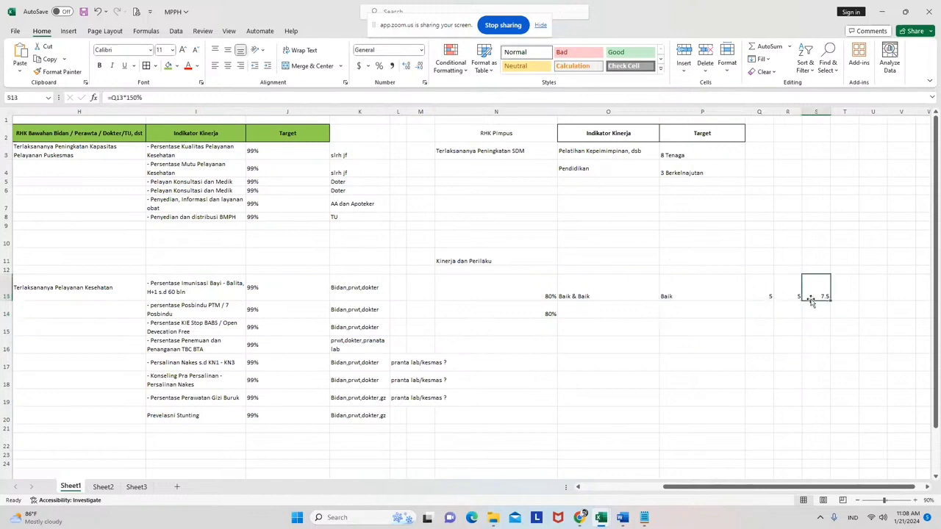
{"action": "left_click", "coordinate": [779, 297]}
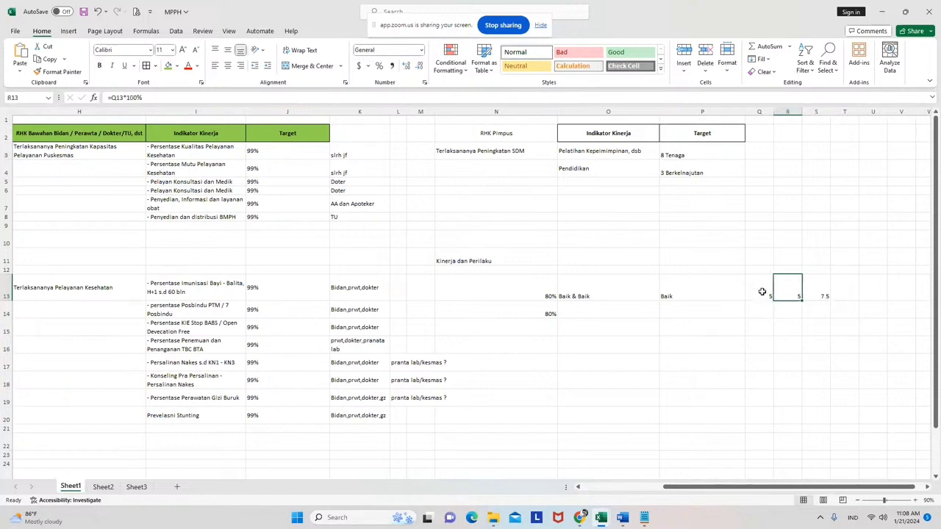
{"action": "left_click", "coordinate": [759, 297]}
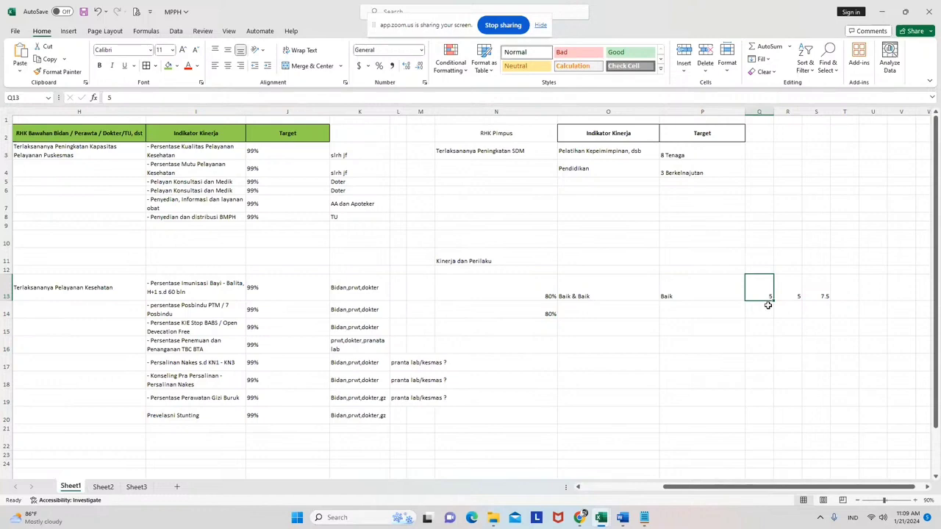
Switch to the nurse's SKP workbook and examine the Koefisien AK Jabatan formula in D46 on the DB (2) sheet.
{"action": "mouse_move", "coordinate": [601, 518]}
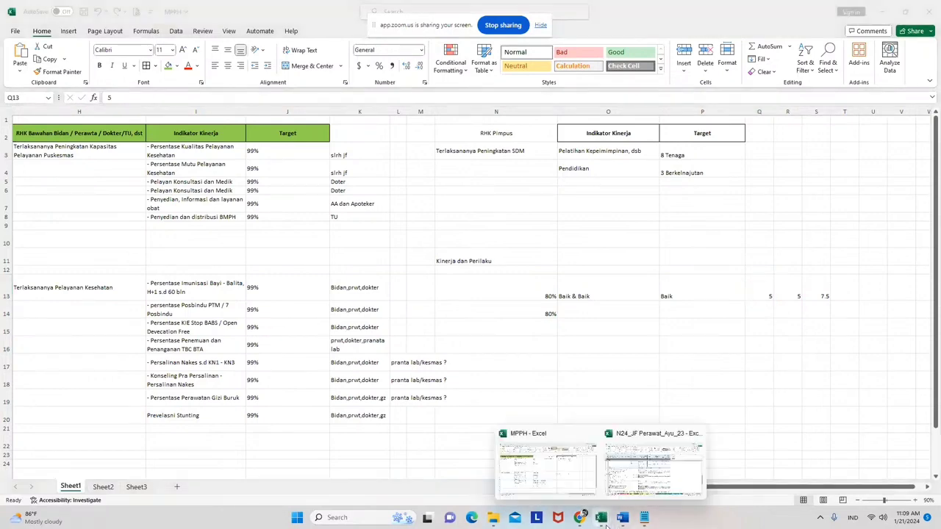
{"action": "left_click", "coordinate": [639, 474]}
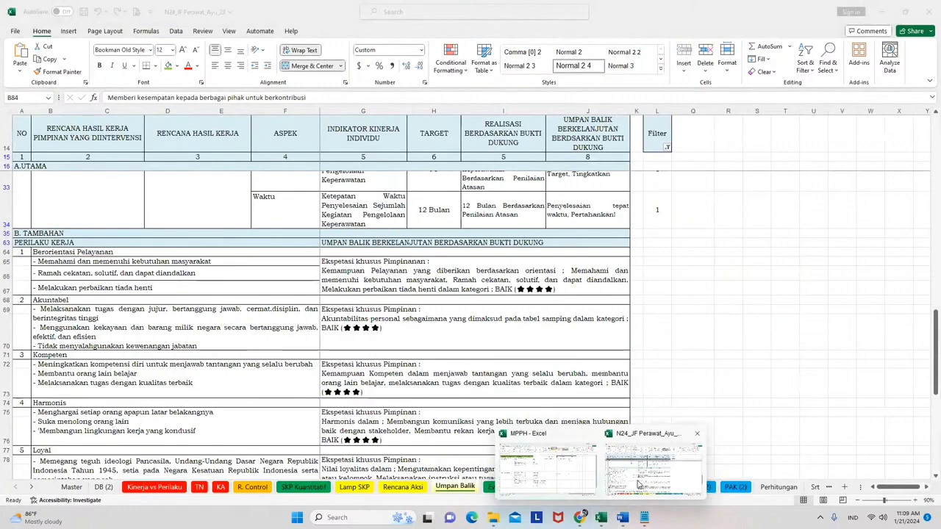
{"action": "left_click", "coordinate": [102, 487]}
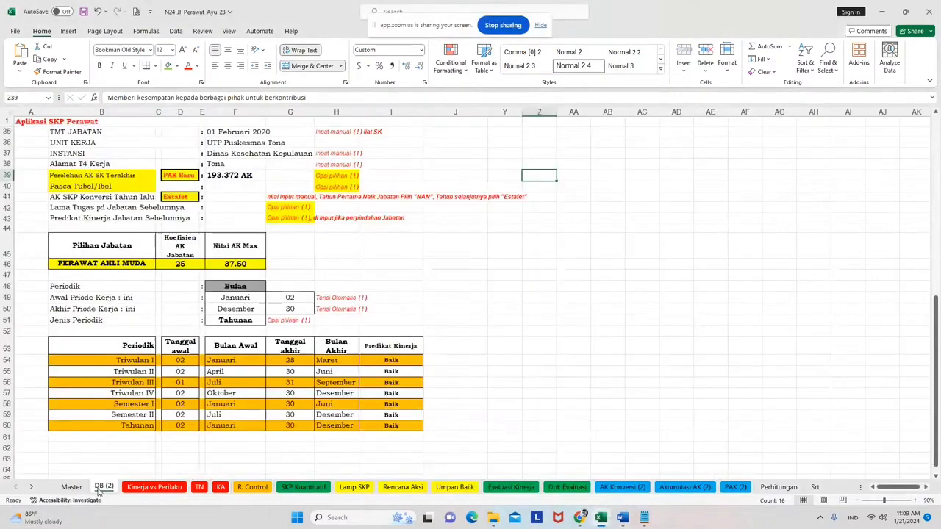
{"action": "scroll", "coordinate": [309, 428], "scroll_direction": "up", "scroll_amount": 5}
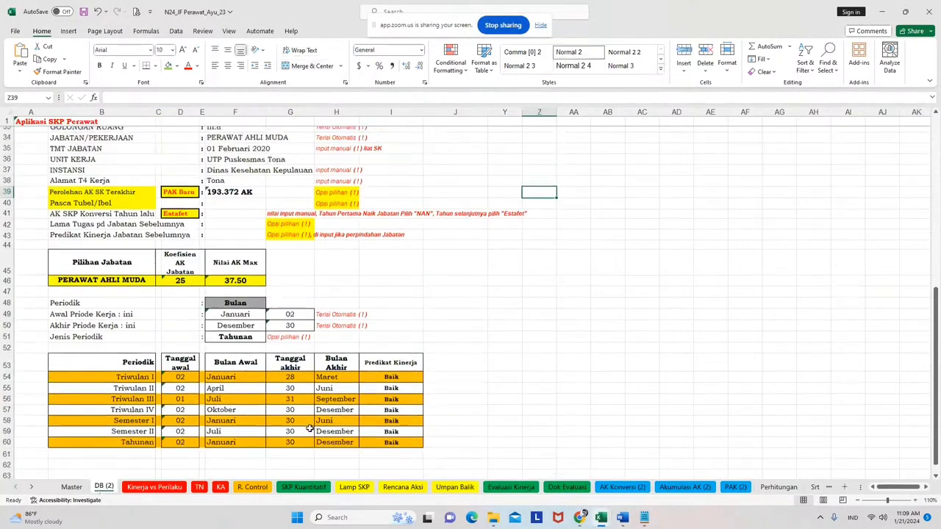
{"action": "scroll", "coordinate": [309, 428], "scroll_direction": "up", "scroll_amount": 4}
{"action": "scroll", "coordinate": [243, 405], "scroll_direction": "down", "scroll_amount": 6}
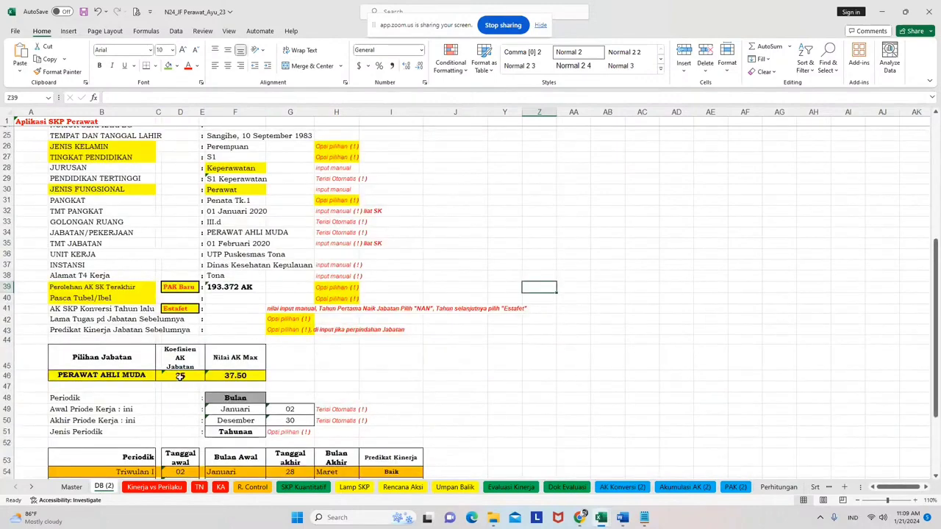
{"action": "left_click", "coordinate": [183, 375]}
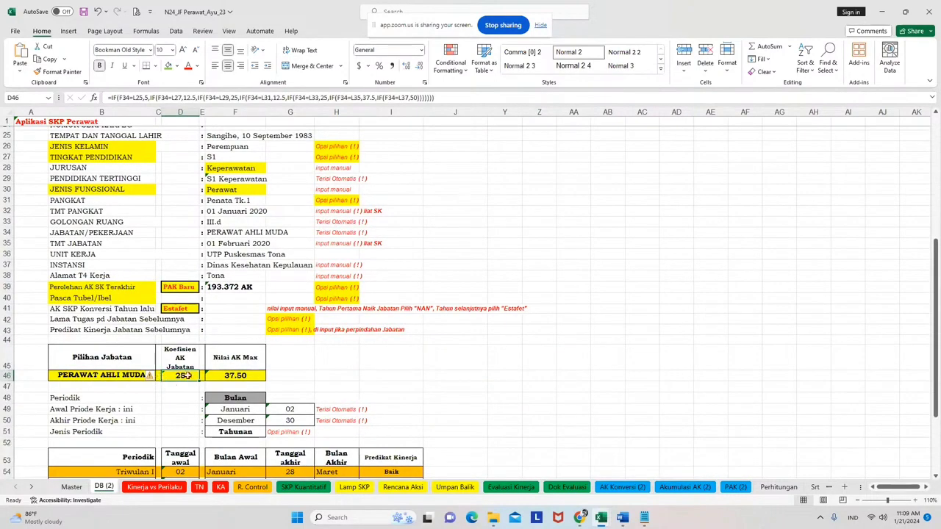
Set the nurse's Pangkat in F31 to Penata Muda Tk.1.
{"action": "left_click", "coordinate": [224, 204]}
{"action": "left_click", "coordinate": [269, 200]}
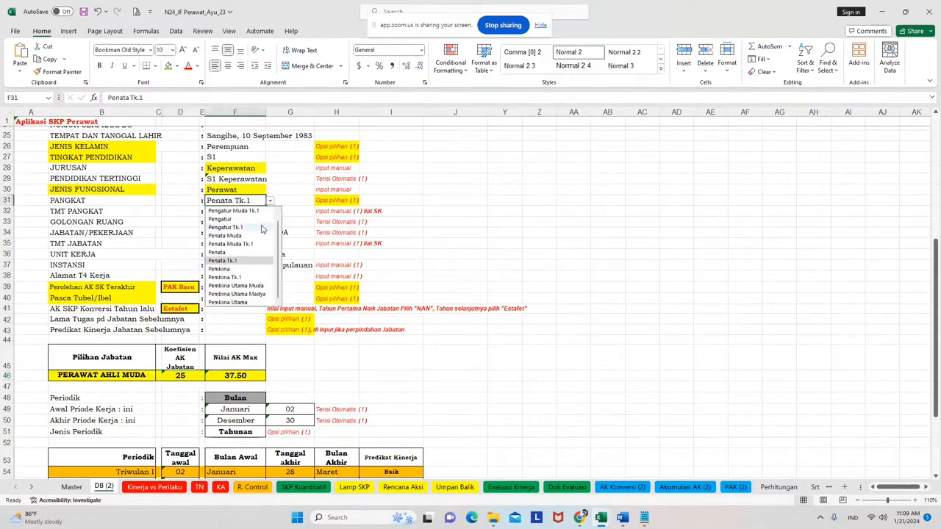
{"action": "left_click", "coordinate": [253, 245]}
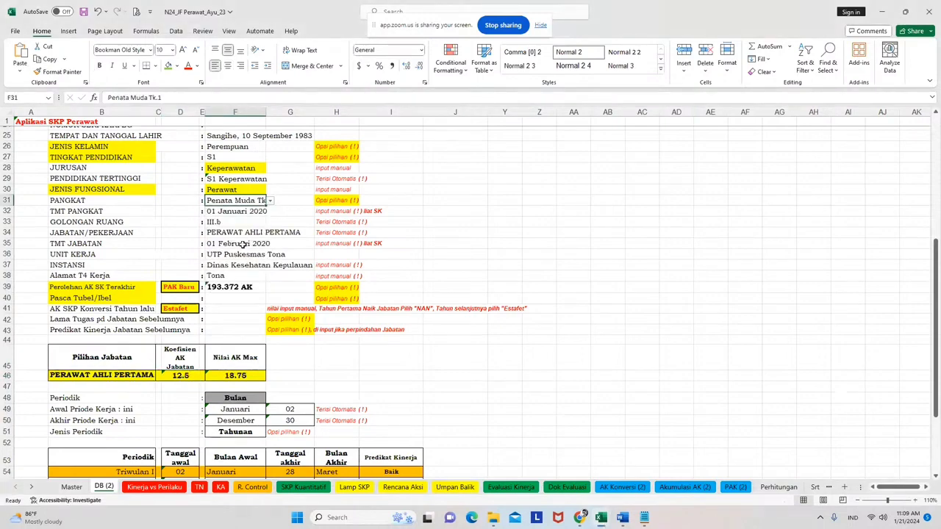
Examine the Jabatan formula in F34, the Koefisien AK Jabatan formula in D46 and the Nilai AK Max formula in F46.
{"action": "left_click", "coordinate": [222, 232]}
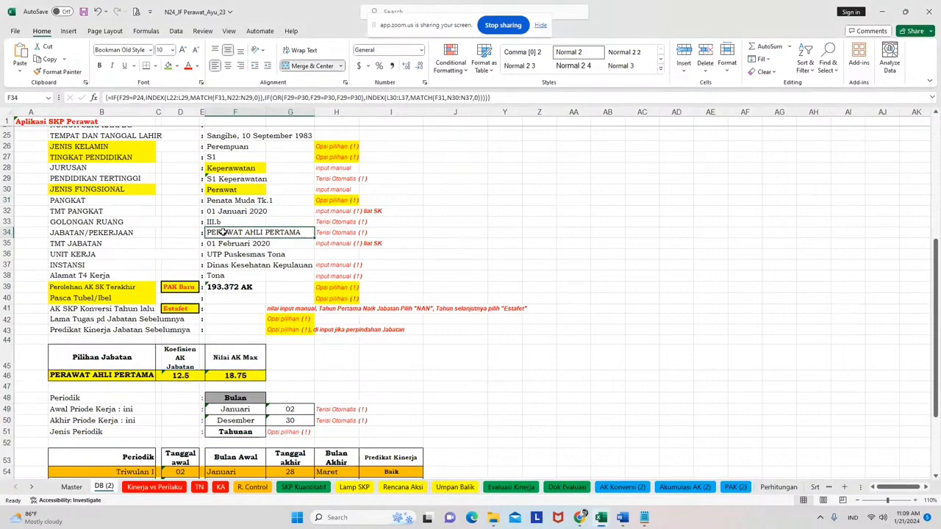
{"action": "left_click", "coordinate": [181, 376]}
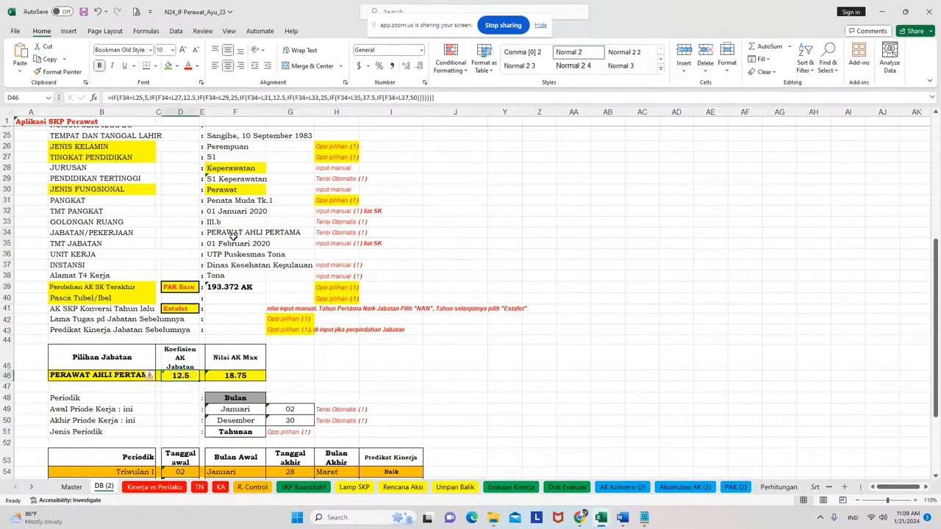
{"action": "left_click", "coordinate": [210, 379]}
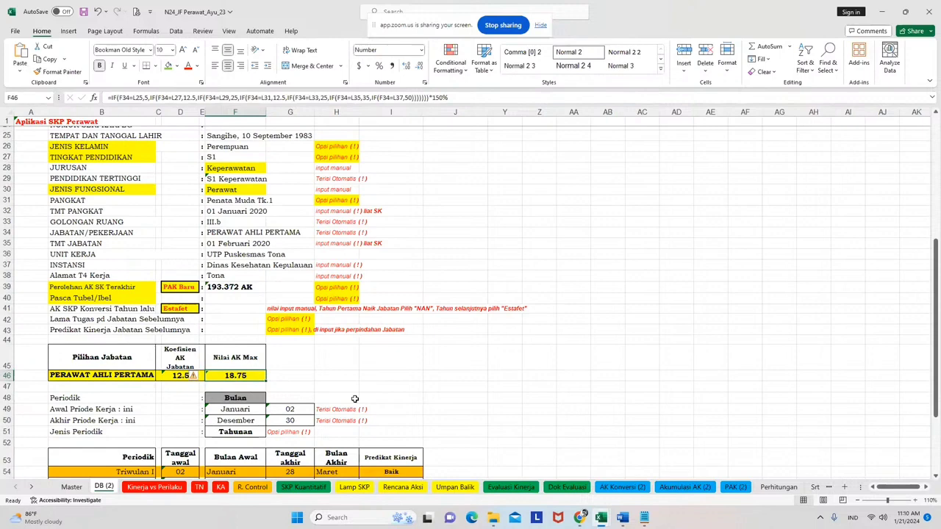
{"action": "left_click", "coordinate": [400, 376]}
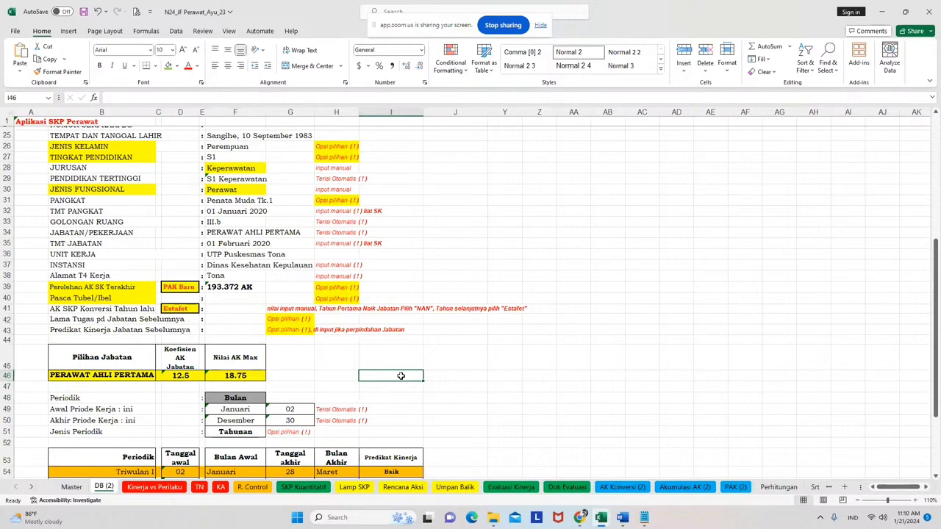
{"action": "scroll", "coordinate": [581, 446], "scroll_direction": "down", "scroll_amount": 1}
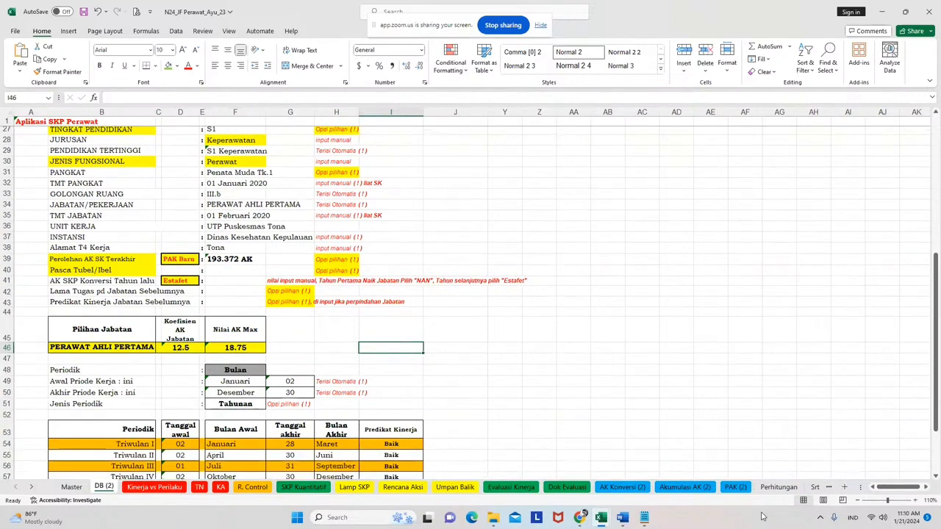
On the Perhitungan sheet, examine the Penata Muda Tk.1 row's position, AK Dasar, AK Pangkat and AK Jabatan values.
{"action": "left_click", "coordinate": [780, 488]}
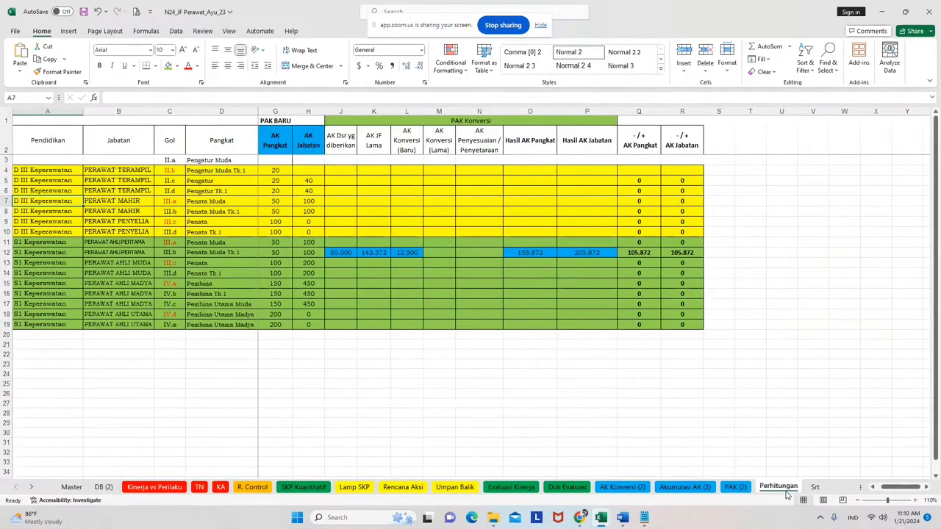
{"action": "left_click", "coordinate": [243, 253]}
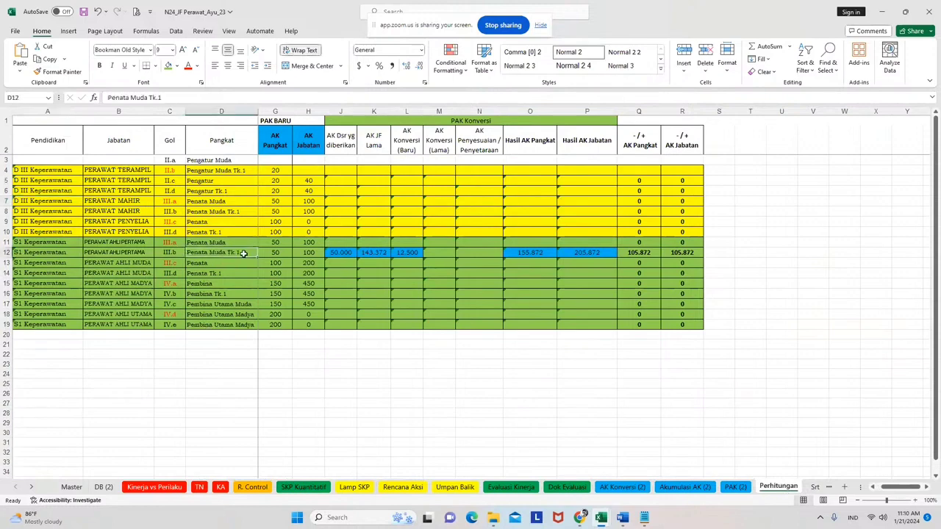
{"action": "key", "text": "Right"}
{"action": "key", "text": "Right"}
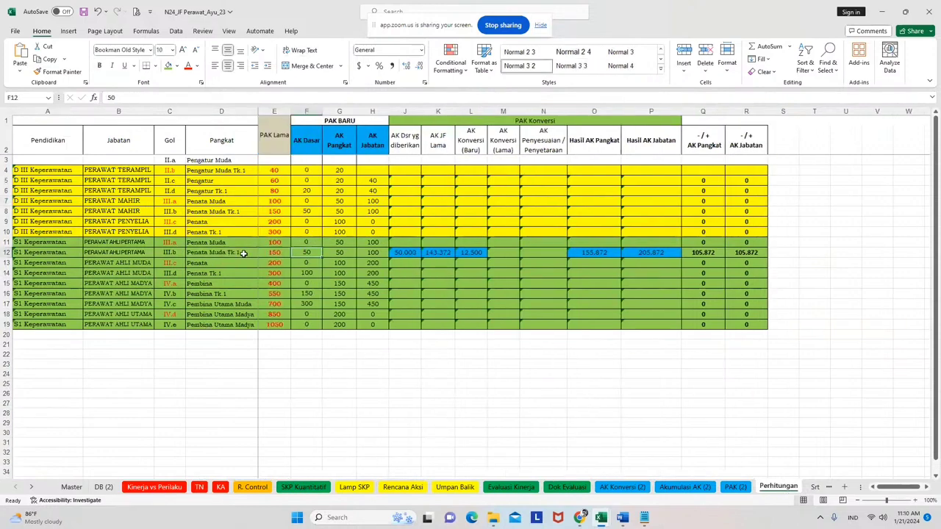
{"action": "key", "text": "Left"}
{"action": "key", "text": "Left"}
{"action": "key", "text": "Left"}
{"action": "key", "text": "Left"}
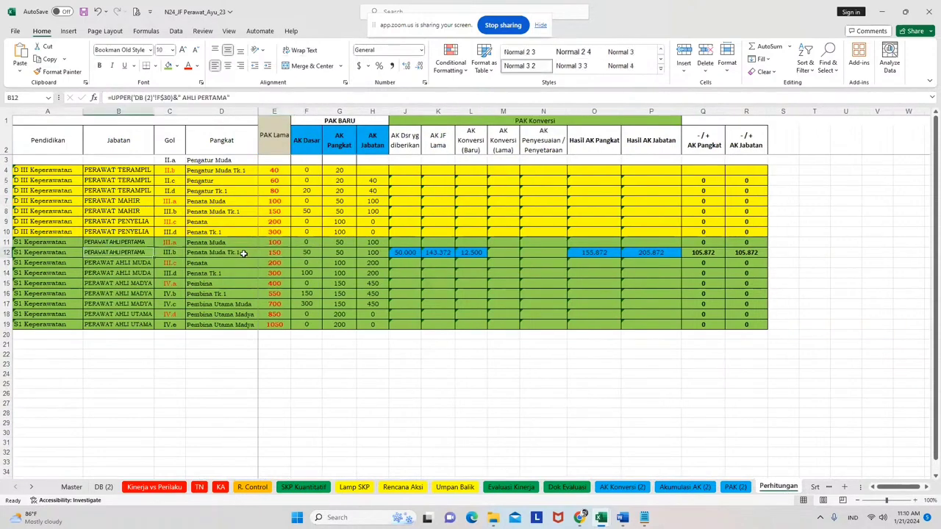
{"action": "left_click", "coordinate": [342, 253]}
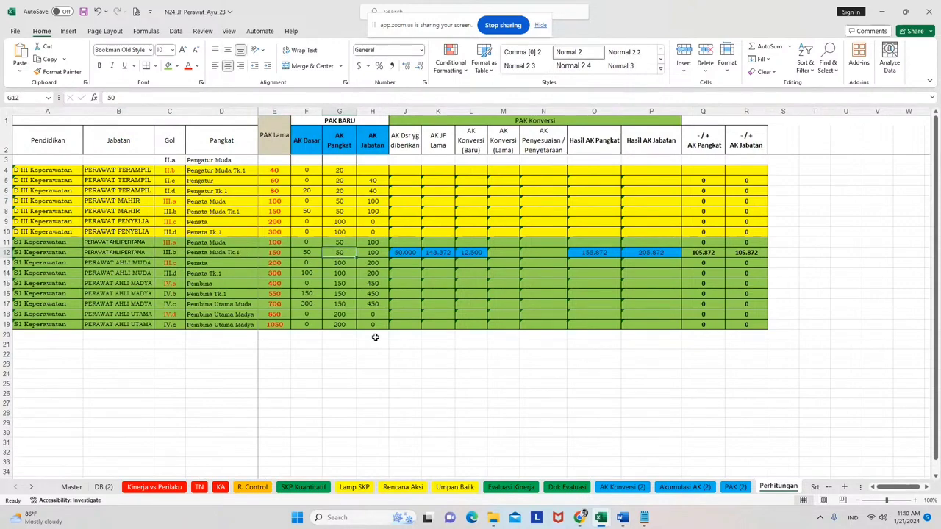
{"action": "left_click", "coordinate": [376, 253]}
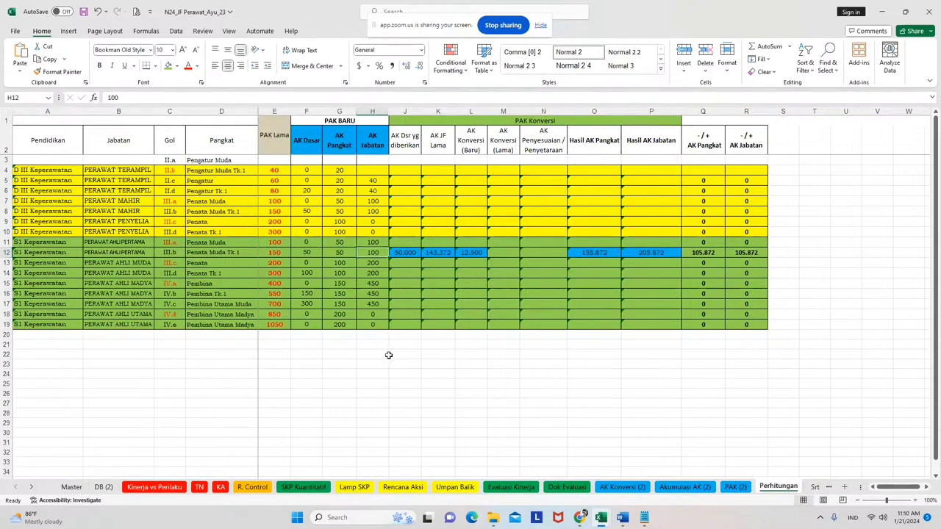
Enter the example yearly coefficient 12.5 in cell J25 below the table.
{"action": "left_click", "coordinate": [400, 383]}
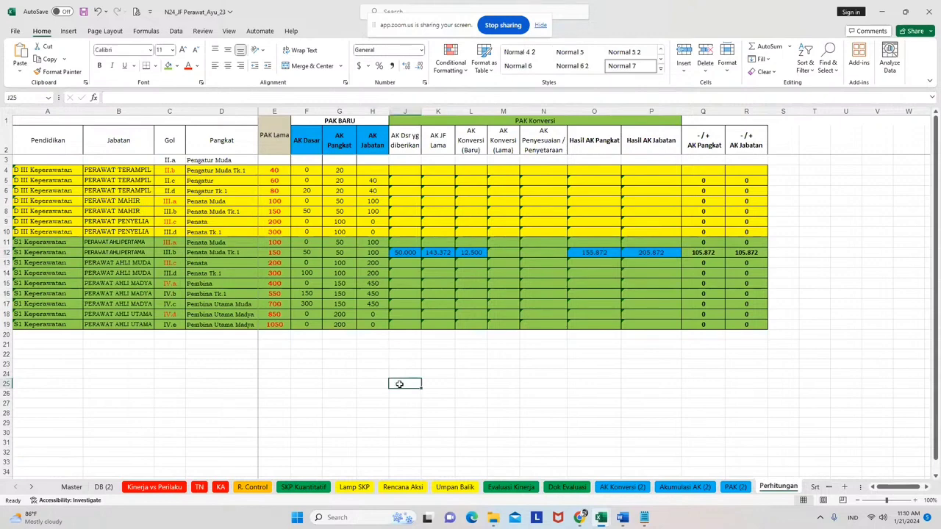
{"action": "type", "text": "12.5"}
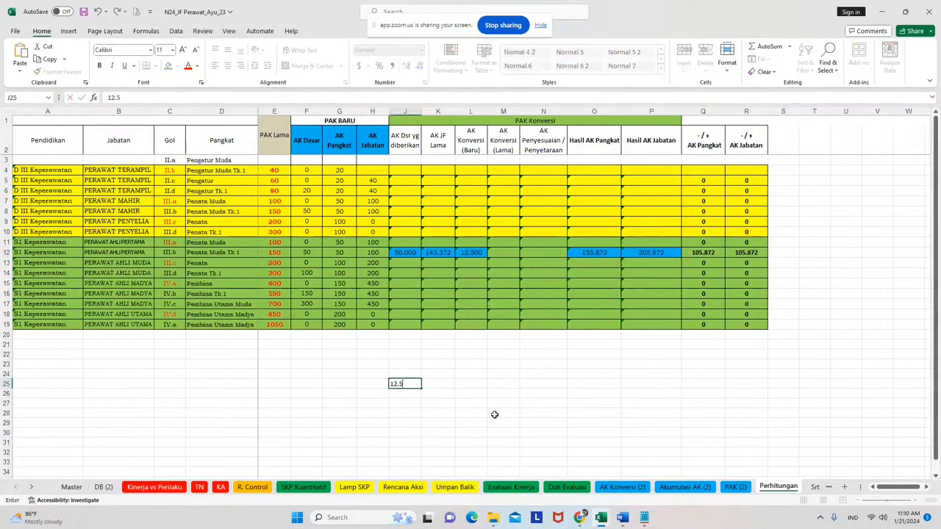
{"action": "key", "text": "Return"}
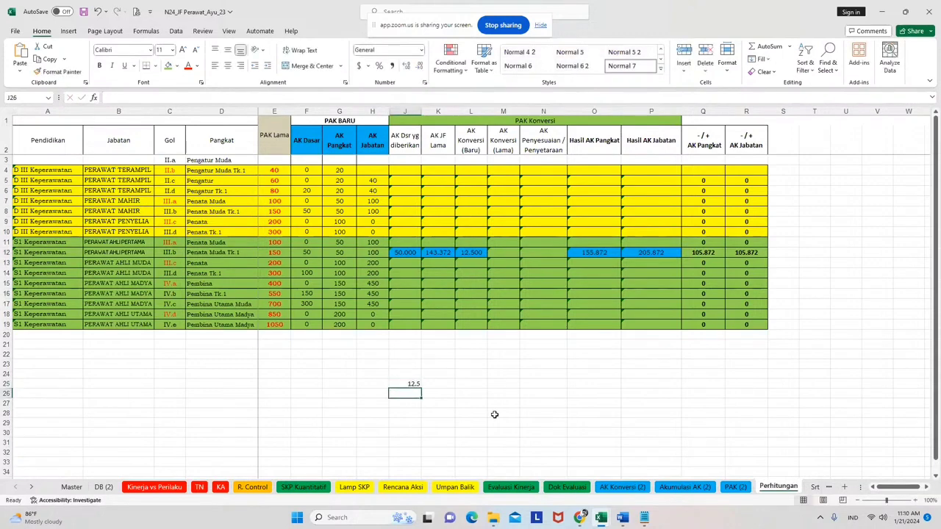
Divide the Penata Muda AK Pangkat value by the example coefficient in J26 with the formula =G11/J25.
{"action": "type", "text": "="}
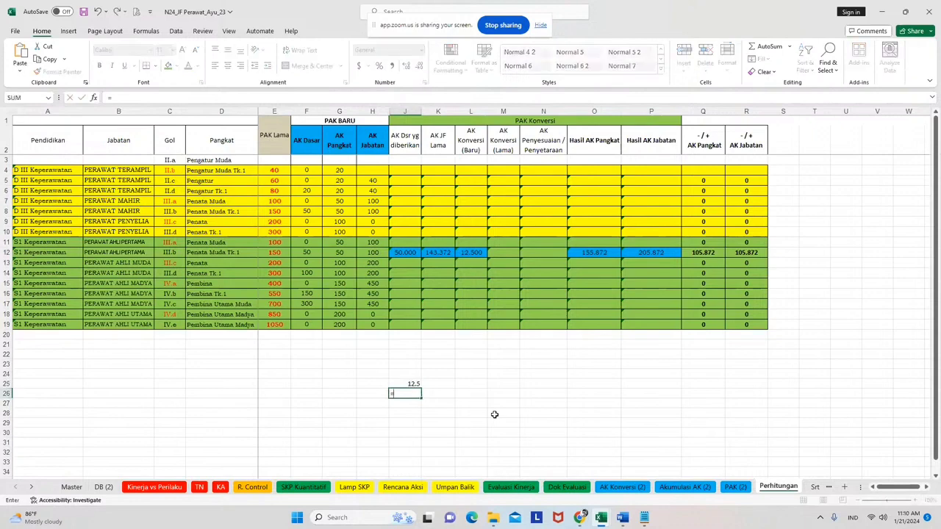
{"action": "key", "text": "Up"}
{"action": "key", "text": "Up"}
{"action": "key", "text": "Up"}
{"action": "key", "text": "Up"}
{"action": "key", "text": "Up"}
{"action": "key", "text": "Up"}
{"action": "key", "text": "Up"}
{"action": "key", "text": "Up"}
{"action": "key", "text": "Up"}
{"action": "key", "text": "Up"}
{"action": "key", "text": "Up"}
{"action": "key", "text": "Up"}
{"action": "key", "text": "Up"}
{"action": "key", "text": "Up"}
{"action": "key", "text": "Up"}
{"action": "key", "text": "Left"}
{"action": "key", "text": "Left"}
{"action": "key", "text": "Left"}
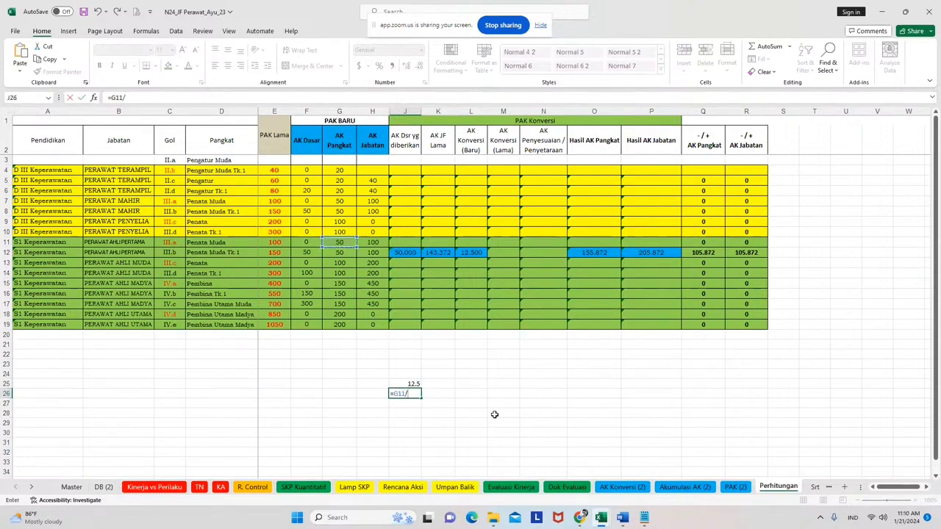
{"action": "key", "text": "Up"}
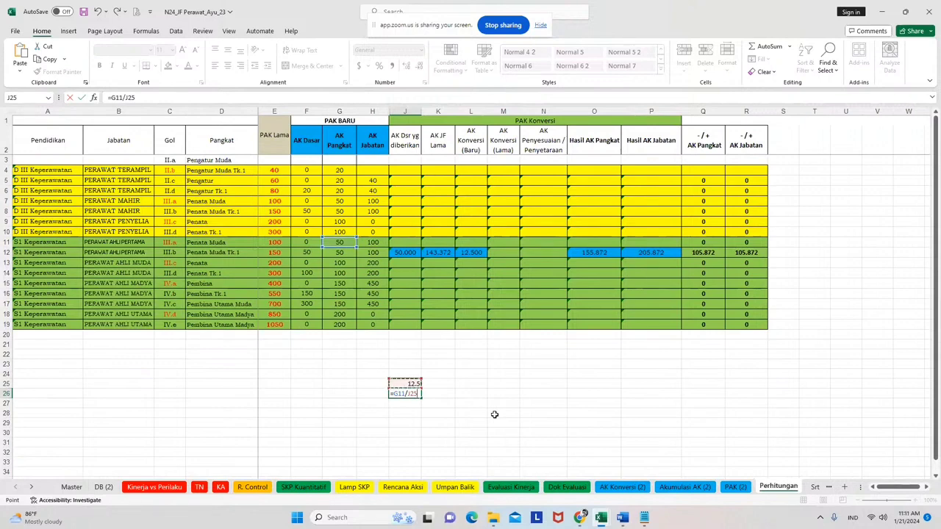
{"action": "key", "text": "Return"}
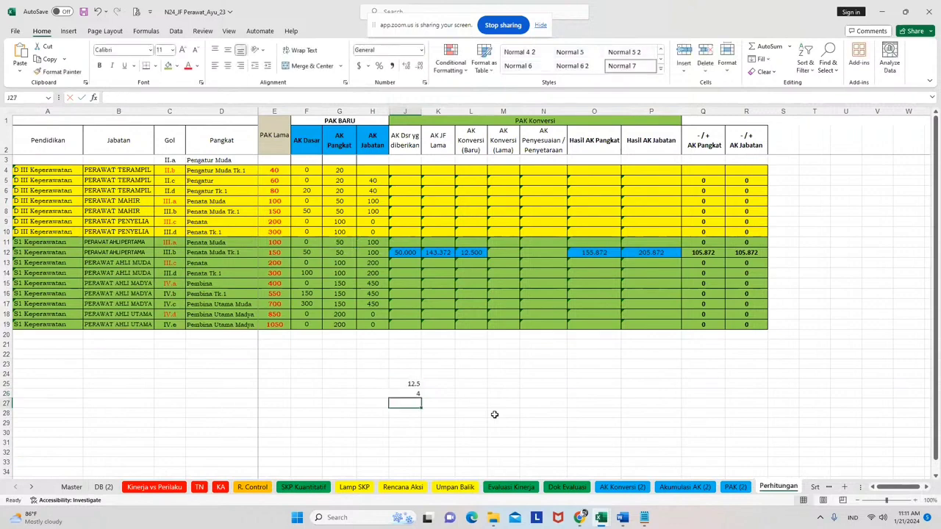
Compare the AK Pangkat values in G11:G12 with the trial calculation and clear cells J25:J26.
{"action": "left_click", "coordinate": [339, 243]}
{"action": "left_click", "coordinate": [339, 253]}
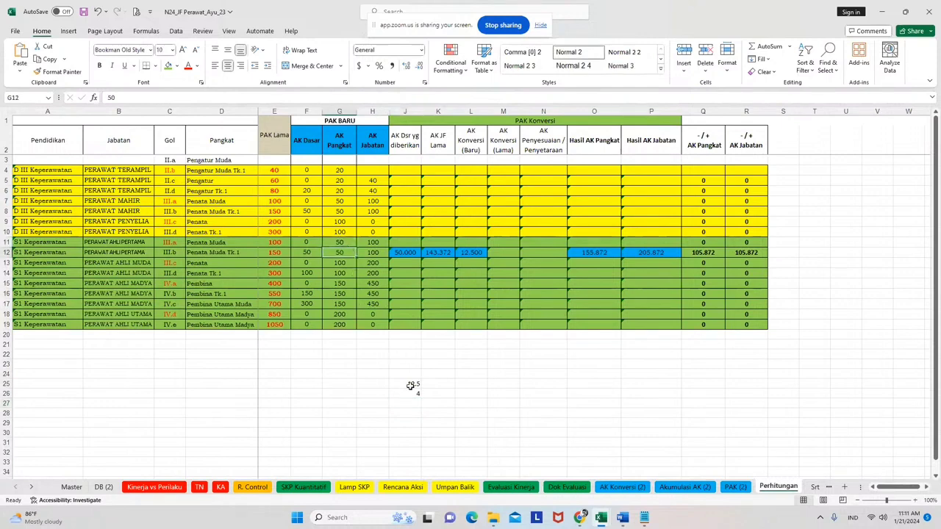
{"action": "left_click", "coordinate": [411, 385]}
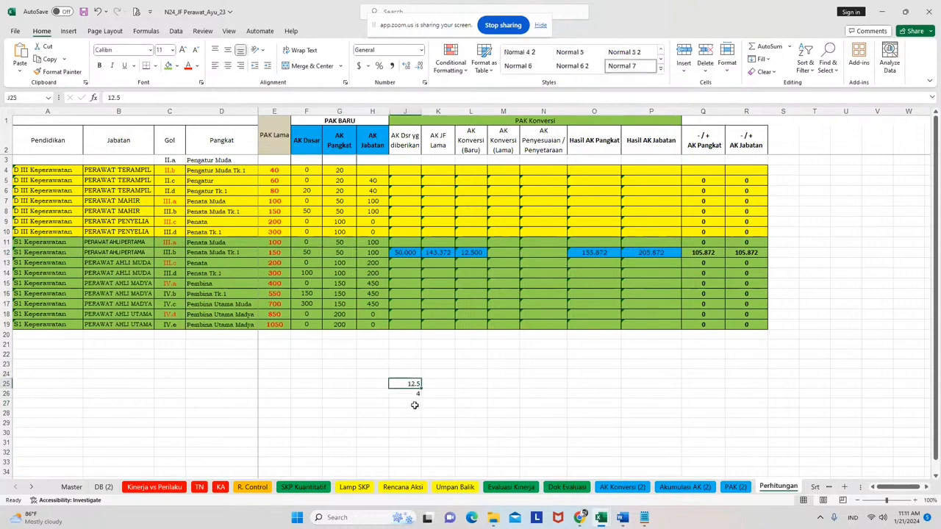
{"action": "left_click", "coordinate": [413, 394]}
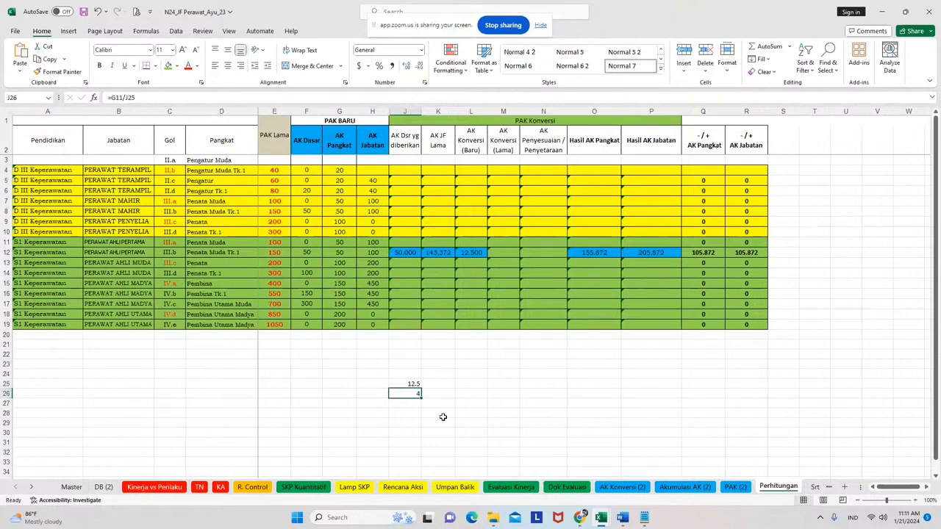
{"action": "key", "text": "shift+Up"}
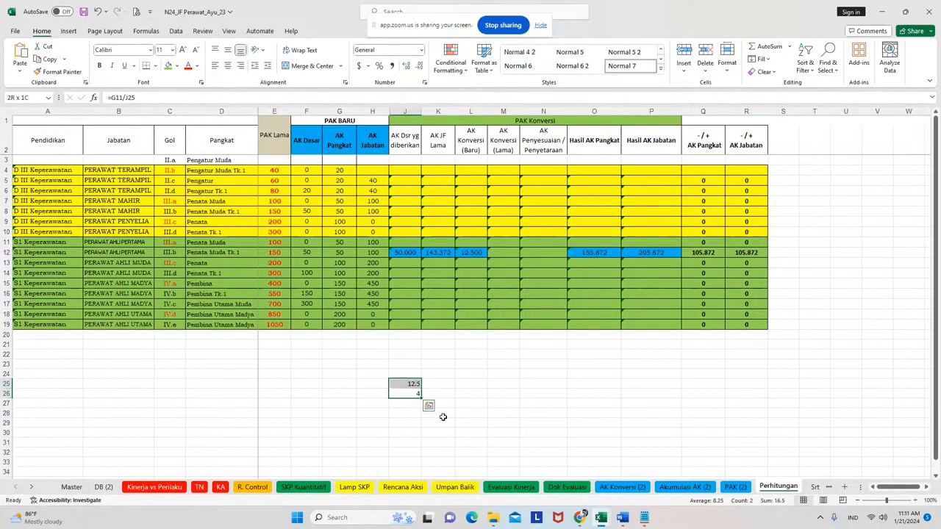
{"action": "key", "text": "Delete"}
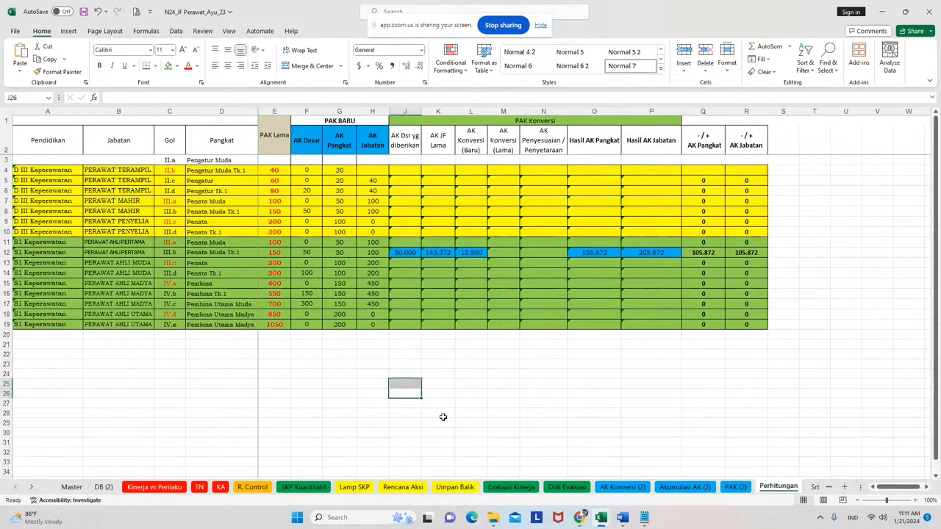
Switch to the MPPH workbook and set the Kinerja and Perilaku percentages in N13 and N14 to 100%.
{"action": "left_click", "coordinate": [605, 514]}
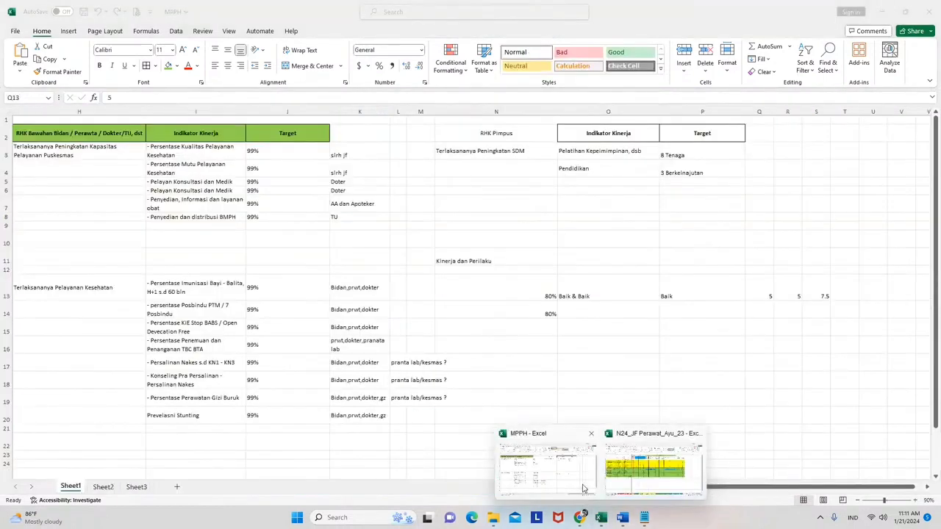
{"action": "left_click", "coordinate": [582, 488]}
{"action": "left_click", "coordinate": [274, 292]}
{"action": "left_click", "coordinate": [533, 294]}
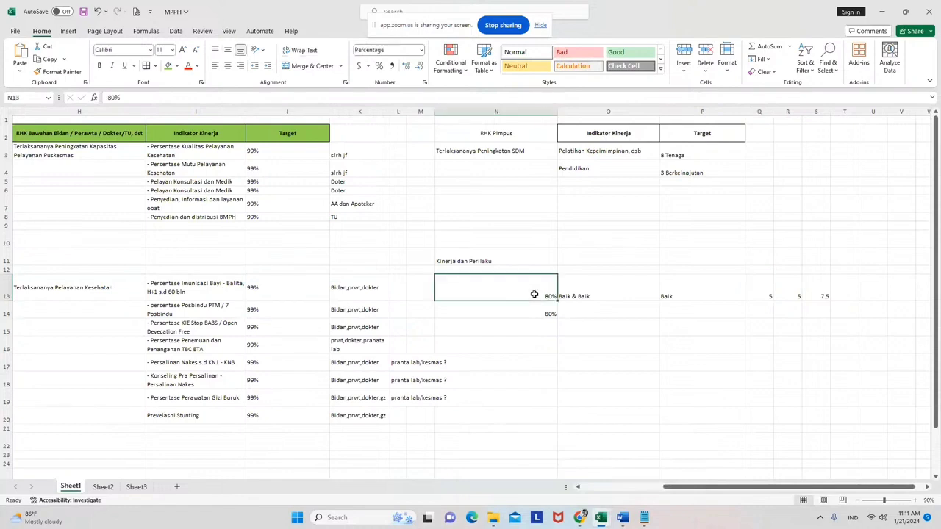
{"action": "type", "text": "100"}
{"action": "key", "text": "Return"}
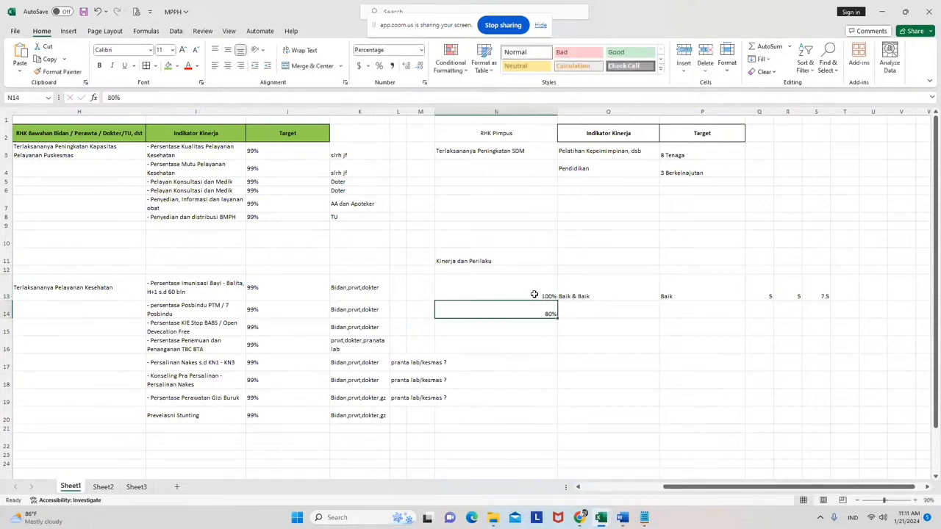
{"action": "type", "text": "100"}
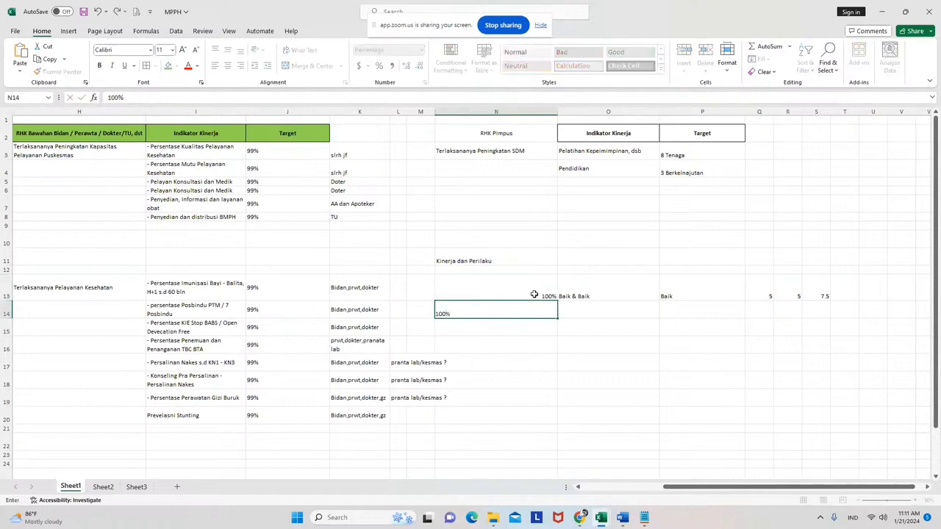
{"action": "key", "text": "Right"}
Change the overall rating in P13 to "Sangat Baik".
{"action": "key", "text": "Up"}
{"action": "key", "text": "Right"}
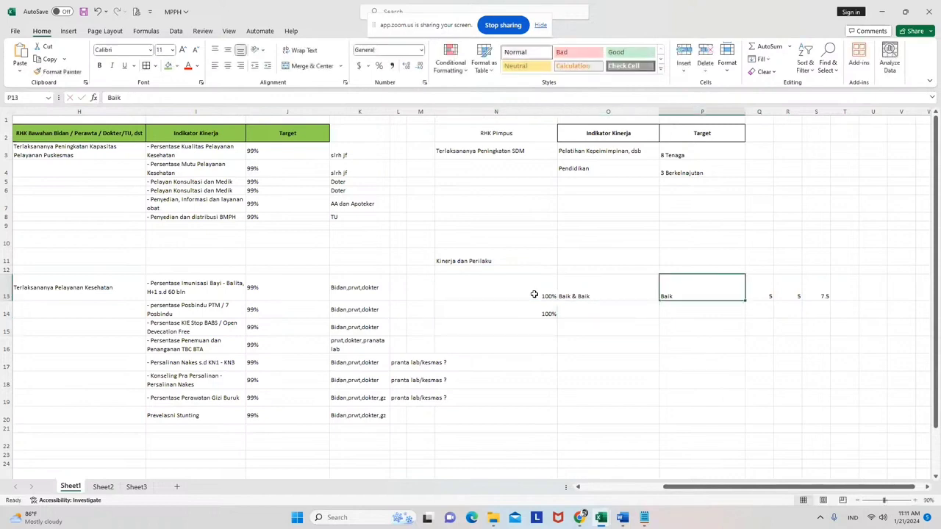
{"action": "type", "text": "Samngat"}
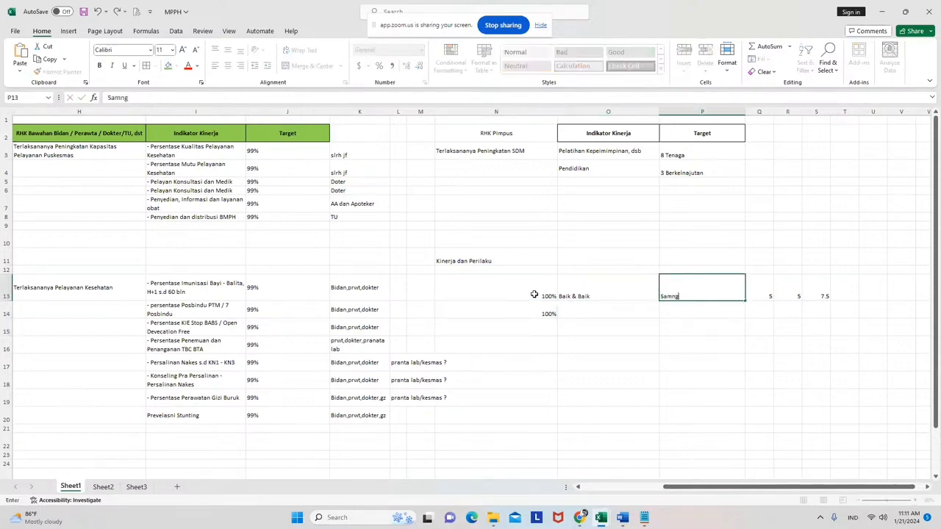
{"action": "key", "text": "BackSpace"}
{"action": "key", "text": "BackSpace"}
{"action": "key", "text": "BackSpace"}
{"action": "key", "text": "BackSpace"}
{"action": "key", "text": "BackSpace"}
{"action": "type", "text": "ngas"}
{"action": "key", "text": "BackSpace"}
{"action": "type", "text": "t Baik"}
{"action": "key", "text": "Return"}
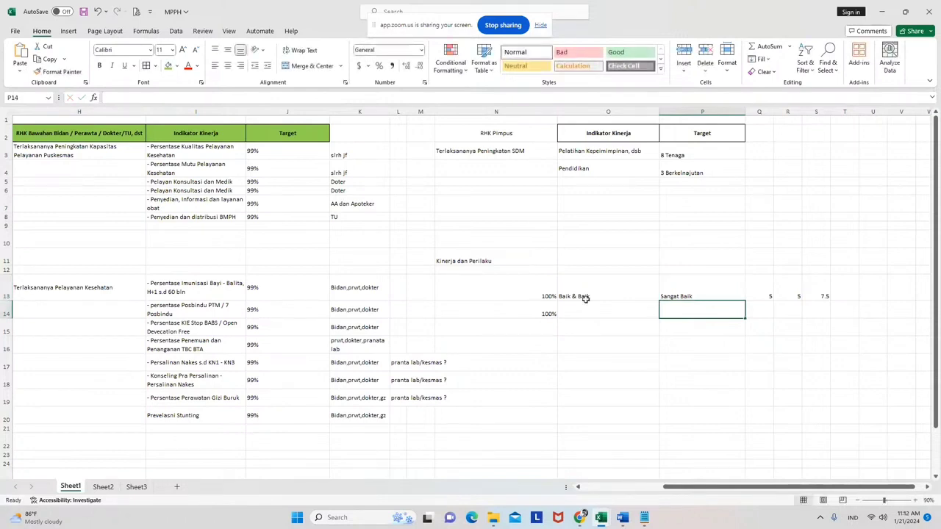
Check the targets in J13:J15 and change the rating combination in O13 to "Sangat Baik & Baik".
{"action": "left_click_drag", "start_coordinate": [282, 294], "coordinate": [277, 330]}
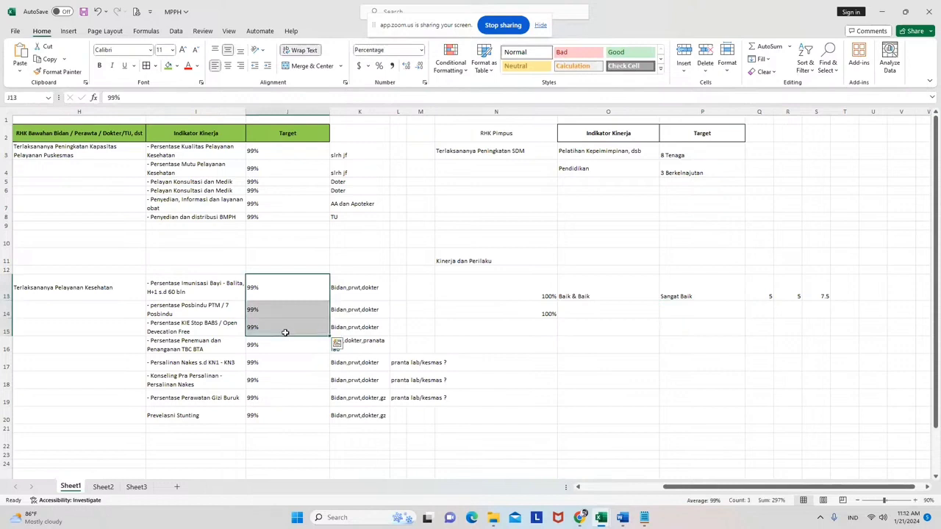
{"action": "double_click", "coordinate": [572, 296]}
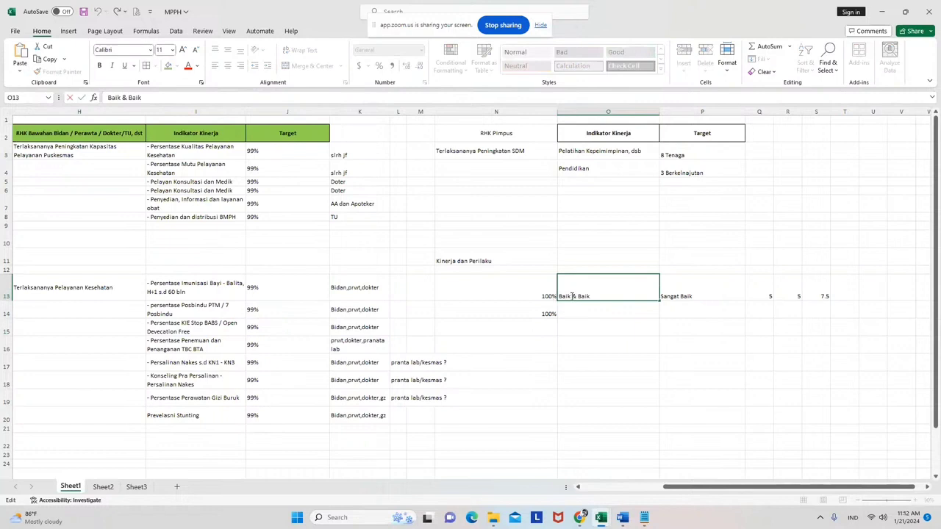
{"action": "key", "text": "BackSpace"}
{"action": "key", "text": "BackSpace"}
{"action": "key", "text": "BackSpace"}
{"action": "key", "text": "BackSpace"}
{"action": "key", "text": "BackSpace"}
{"action": "type", "text": "Sangat Baik"}
{"action": "key", "text": "Return"}
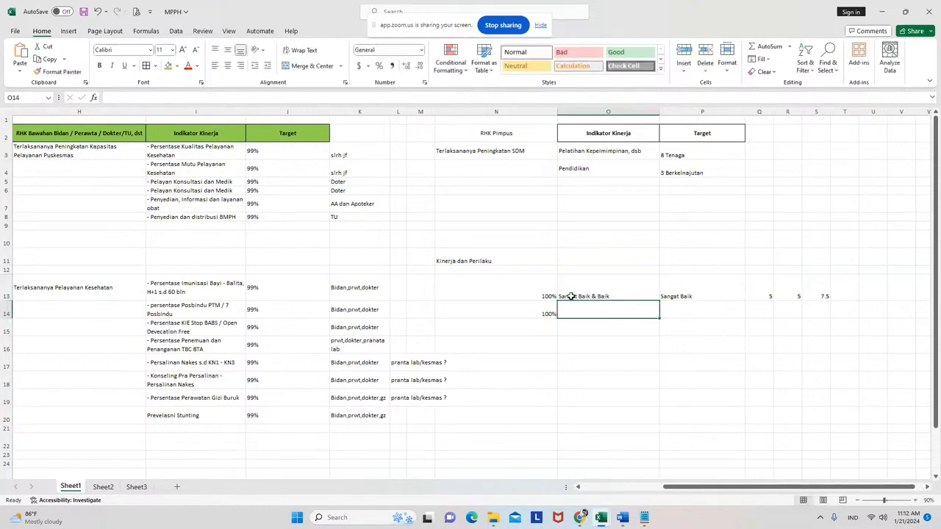
Review the rating combination in O13 against the "Kinerja dan Perilaku" heading in N11.
{"action": "key", "text": "Up"}
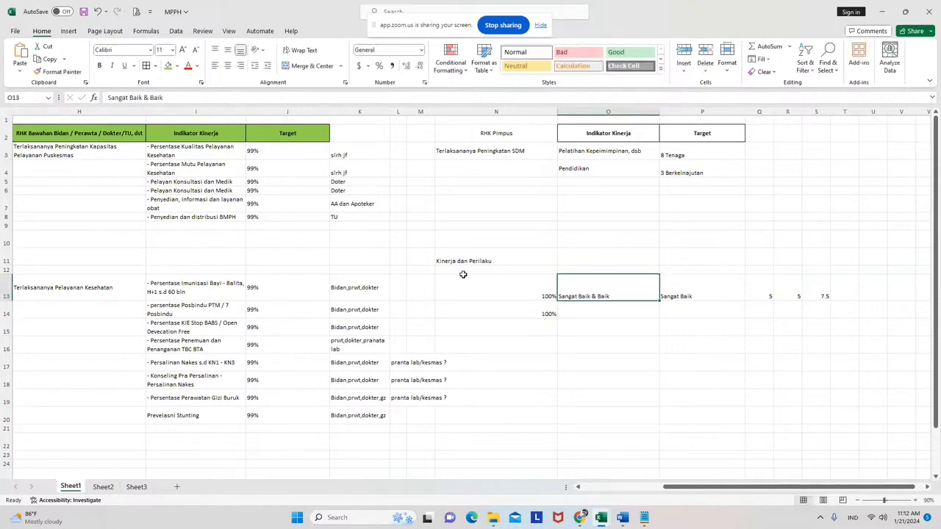
{"action": "key", "text": "Up"}
{"action": "key", "text": "Up"}
{"action": "key", "text": "Left"}
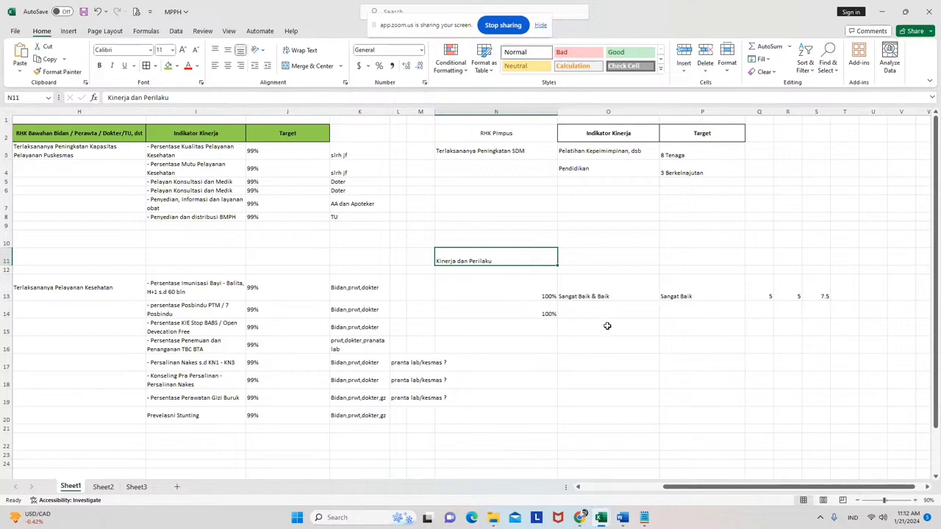
Switch to the nurse SKP workbook's Umpan Balik sheet and review the behaviour aspects from Akuntabel to Kolaboratif, down to the behaviour rating and performance predicate.
{"action": "mouse_move", "coordinate": [601, 517]}
{"action": "mouse_move", "coordinate": [609, 495]}
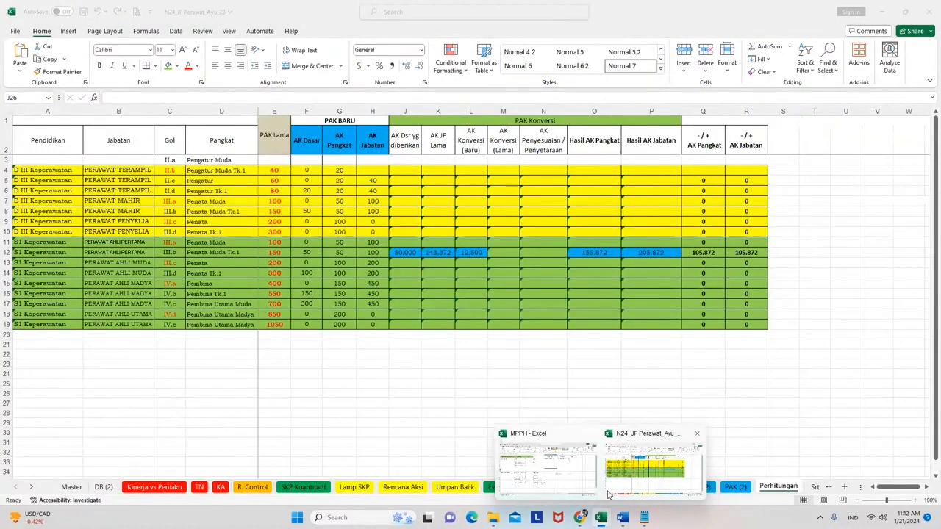
{"action": "left_click", "coordinate": [609, 495]}
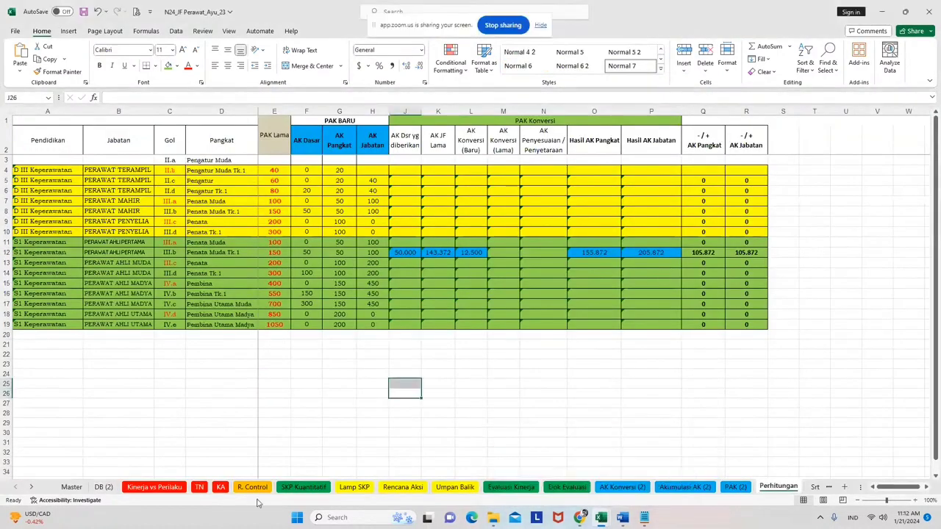
{"action": "left_click", "coordinate": [455, 488]}
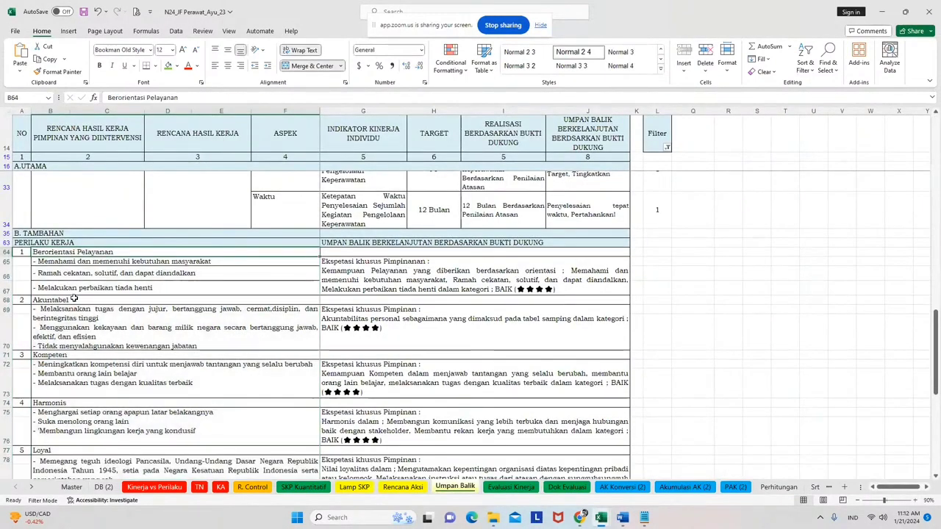
{"action": "left_click", "coordinate": [73, 299]}
{"action": "left_click", "coordinate": [86, 355]}
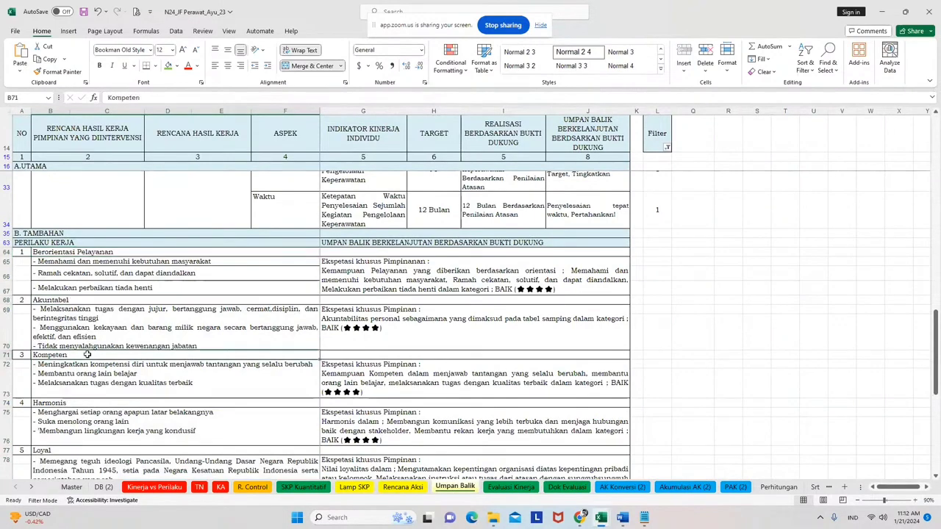
{"action": "left_click", "coordinate": [112, 405]}
{"action": "scroll", "coordinate": [117, 410], "scroll_direction": "down", "scroll_amount": 2}
{"action": "left_click", "coordinate": [111, 409]}
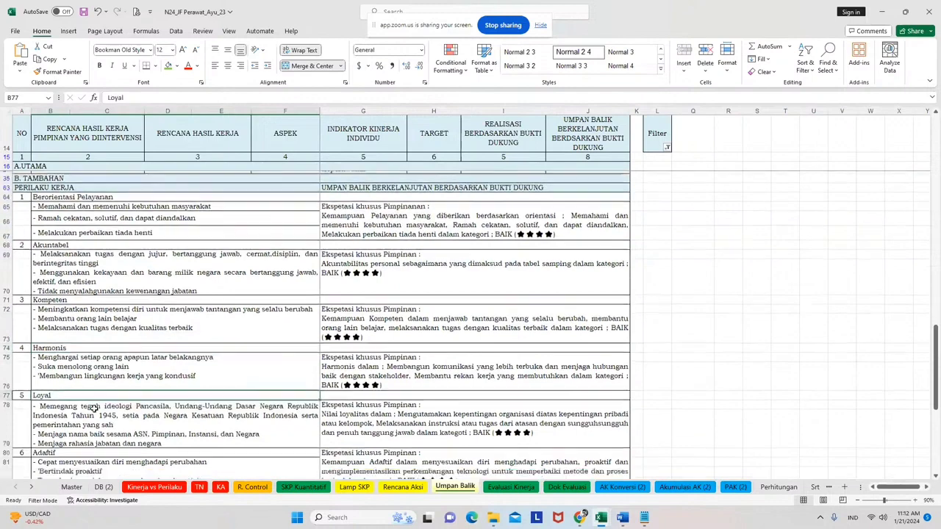
{"action": "scroll", "coordinate": [94, 409], "scroll_direction": "down", "scroll_amount": 2}
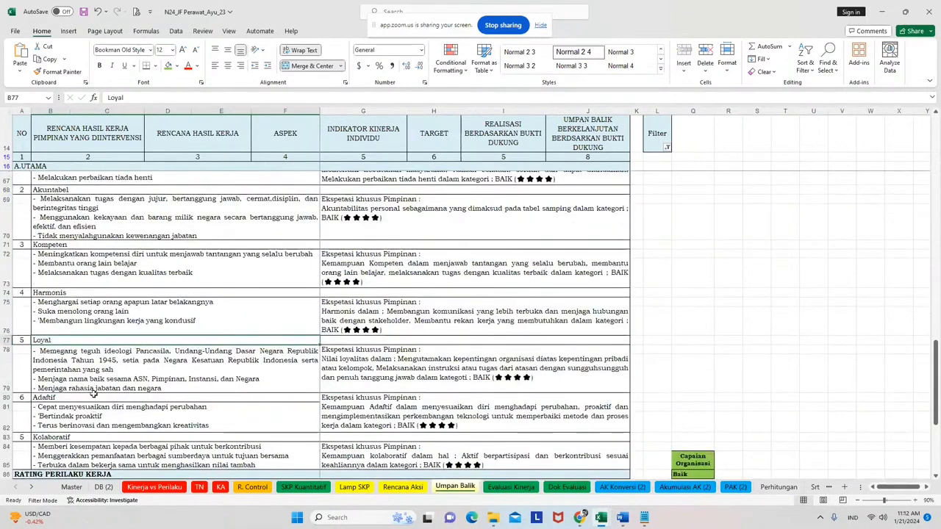
{"action": "left_click", "coordinate": [100, 424]}
{"action": "left_click", "coordinate": [139, 439]}
{"action": "scroll", "coordinate": [150, 444], "scroll_direction": "down", "scroll_amount": 1}
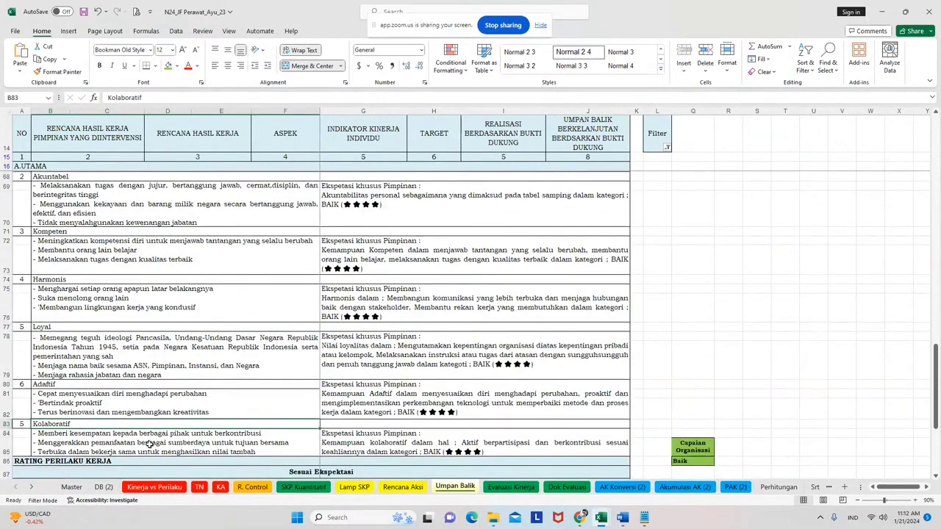
{"action": "scroll", "coordinate": [149, 444], "scroll_direction": "down", "scroll_amount": 1}
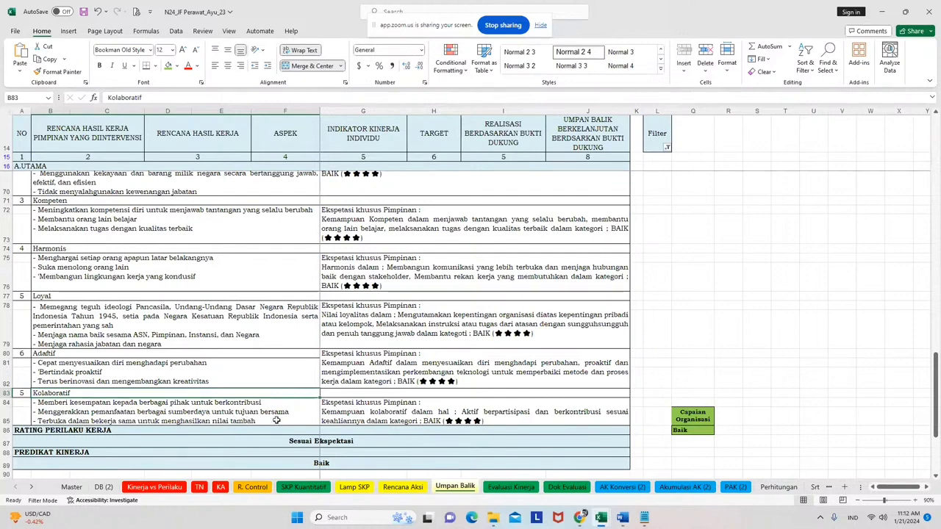
Return to the MPPH workbook and review the "Sangat Baik" rating in P13 and the credit calculations through S13.
{"action": "mouse_move", "coordinate": [601, 518]}
{"action": "left_click", "coordinate": [574, 479]}
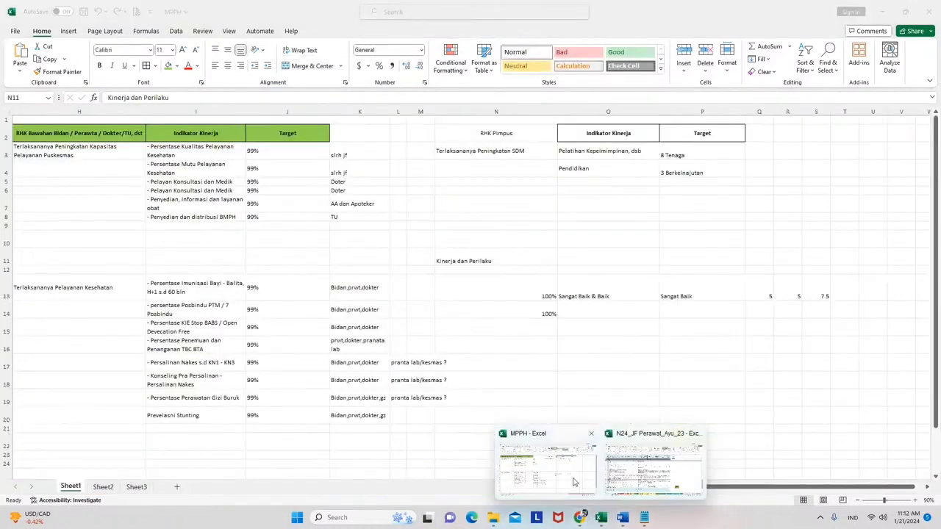
{"action": "left_click", "coordinate": [664, 296]}
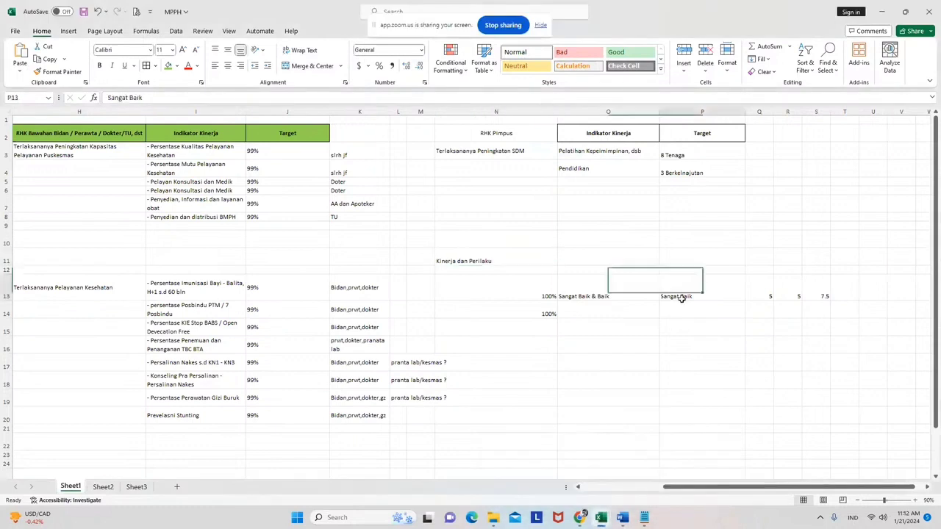
{"action": "left_click", "coordinate": [597, 313]}
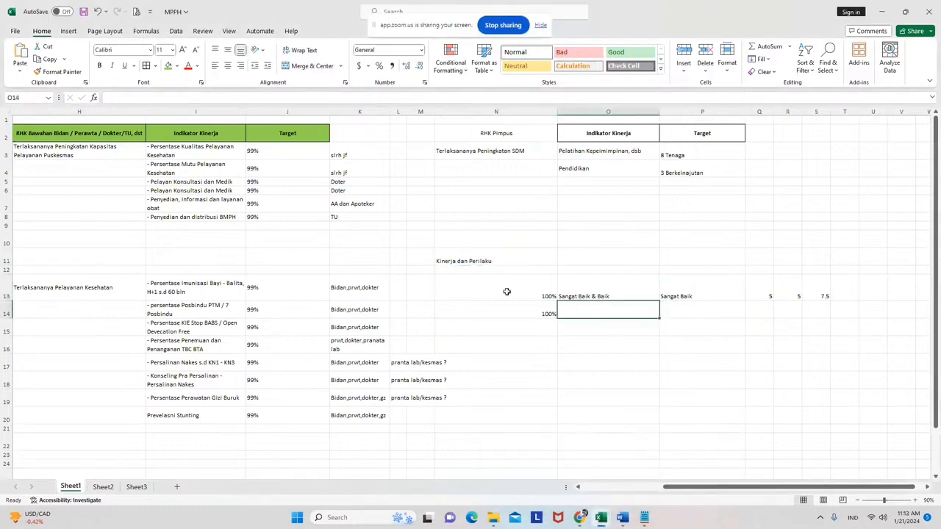
{"action": "left_click", "coordinate": [444, 263]}
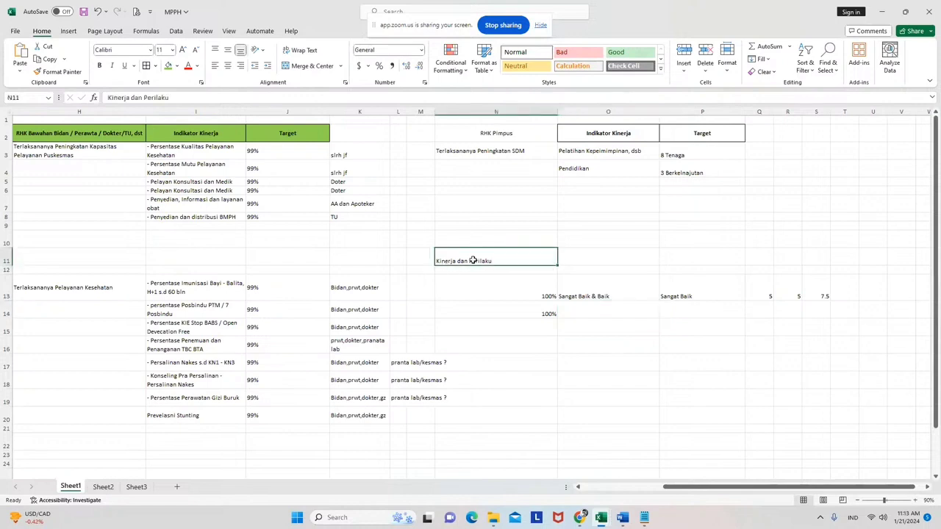
{"action": "left_click", "coordinate": [677, 293]}
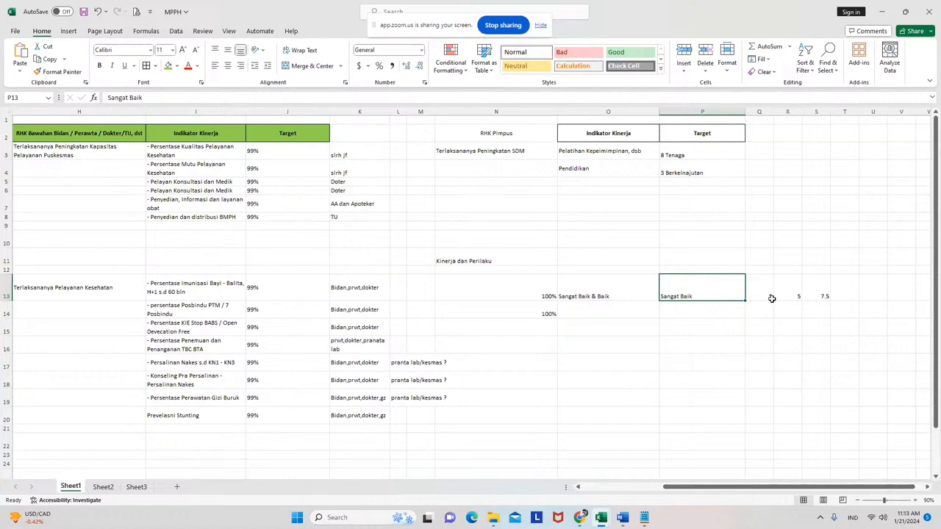
{"action": "key", "text": "Right"}
{"action": "key", "text": "Right"}
{"action": "key", "text": "Right"}
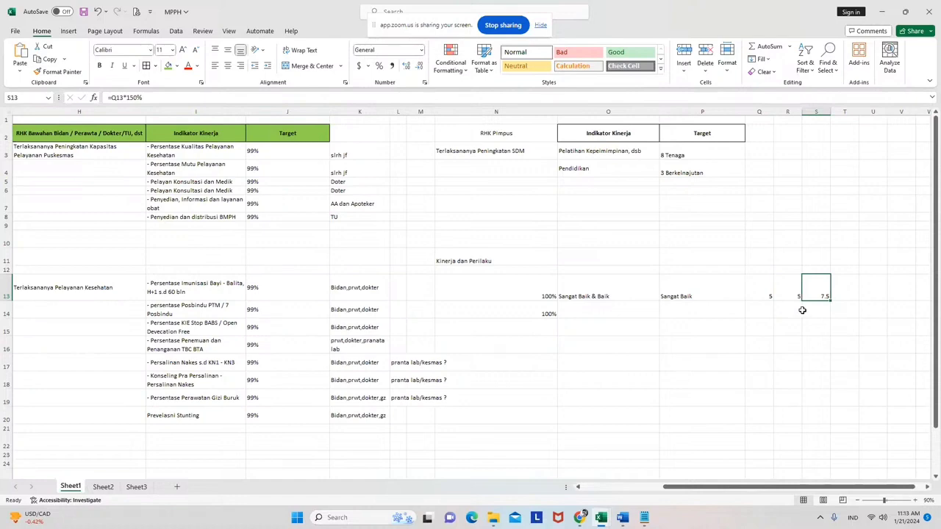
In the N24 nurse workbook's DB (2) sheet, change the PANGKAT rank in F31 to "Penata Tk.1".
{"action": "mouse_move", "coordinate": [600, 517]}
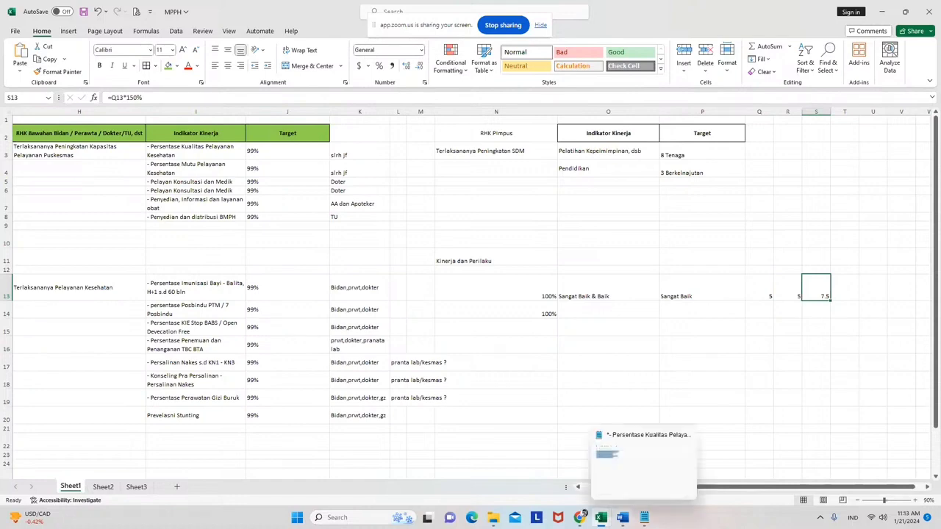
{"action": "left_click", "coordinate": [624, 491]}
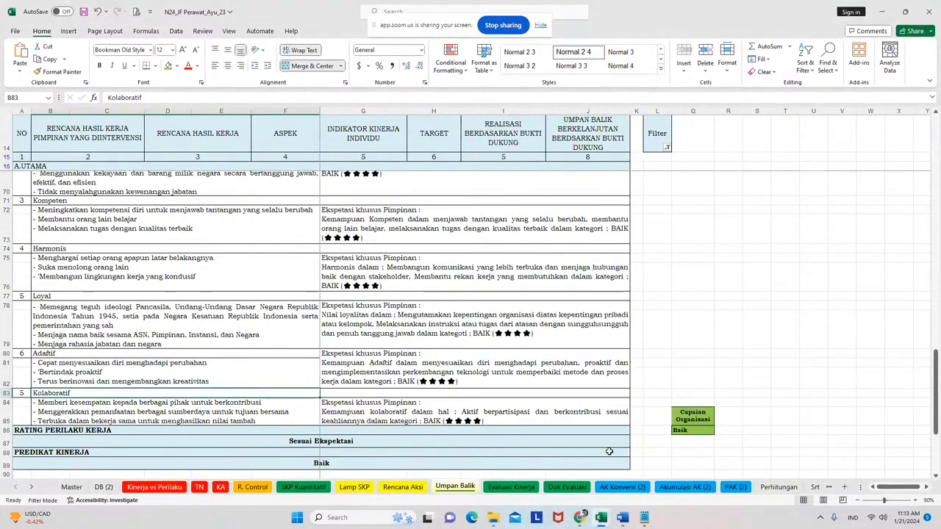
{"action": "left_click", "coordinate": [103, 487]}
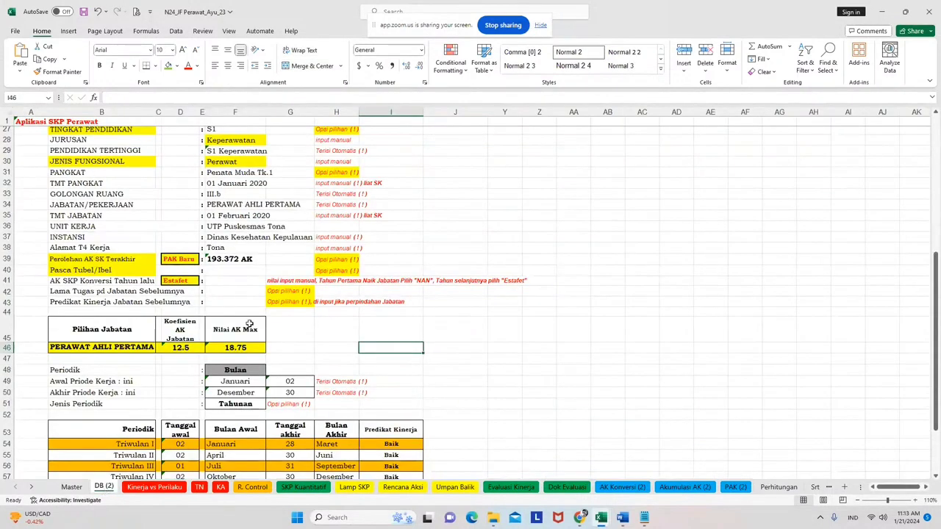
{"action": "left_click", "coordinate": [234, 194]}
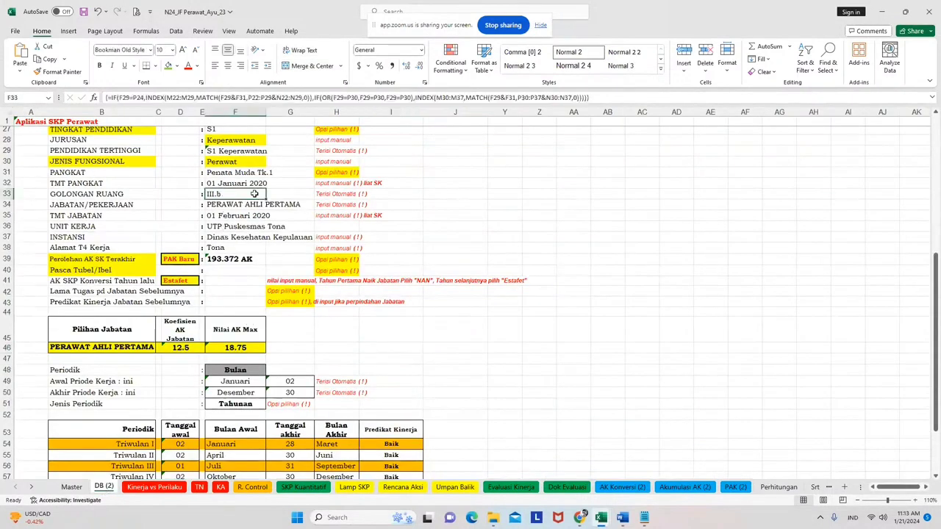
{"action": "left_click", "coordinate": [246, 174]}
{"action": "left_click", "coordinate": [272, 173]}
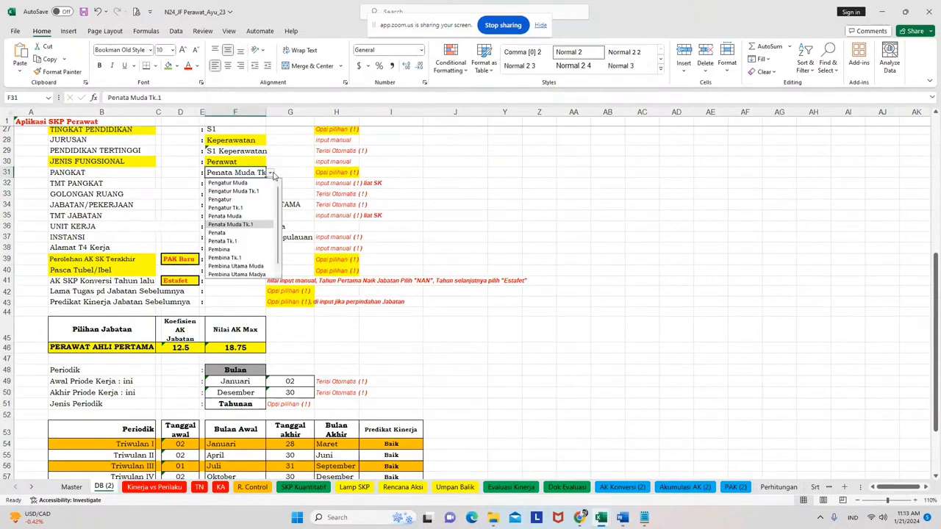
{"action": "left_click", "coordinate": [251, 242]}
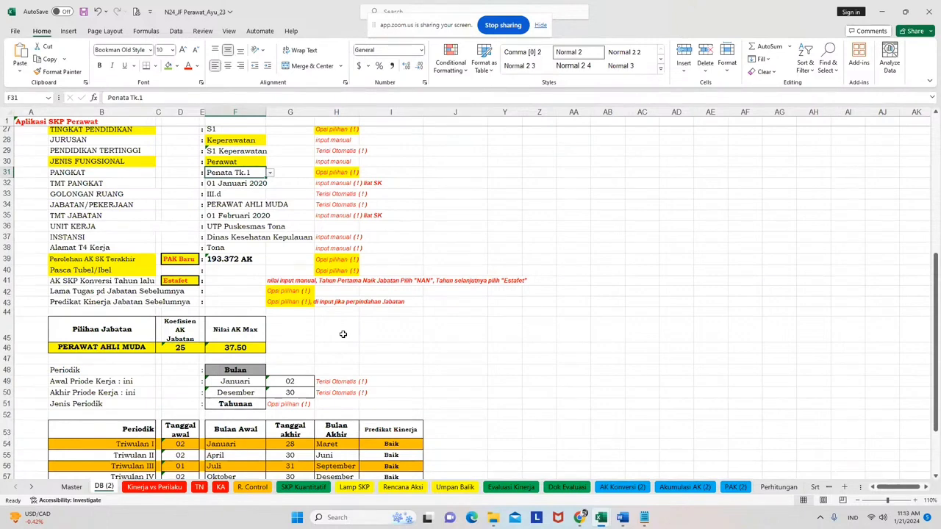
Open the N23 nurse workbook from the PKM BELENG (F:) drive and dismiss its workbook links notice to view the PAK Integrasi sheet.
{"action": "left_click", "coordinate": [601, 519]}
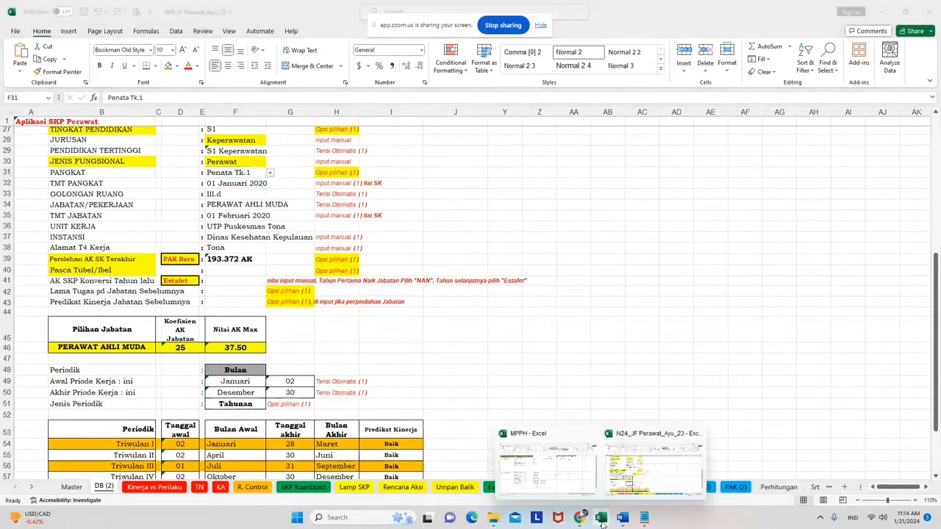
{"action": "left_click", "coordinate": [492, 518]}
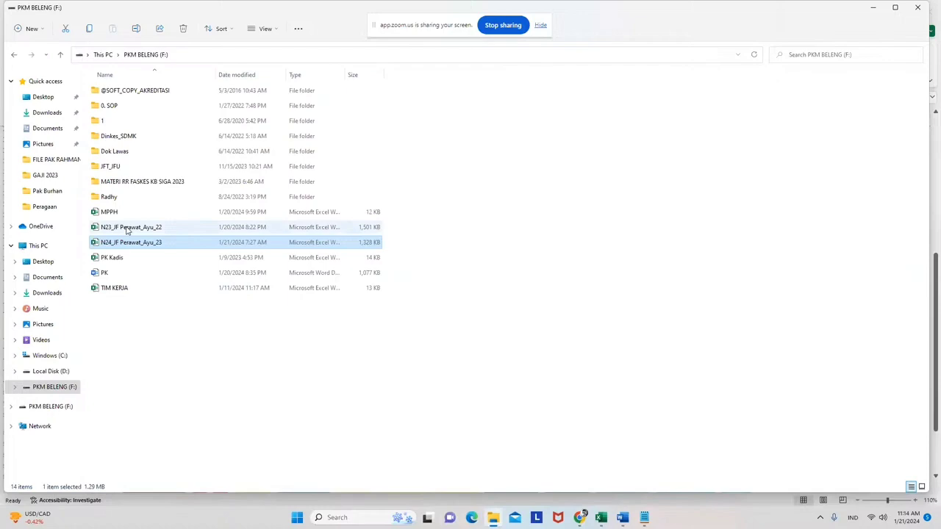
{"action": "double_click", "coordinate": [128, 229]}
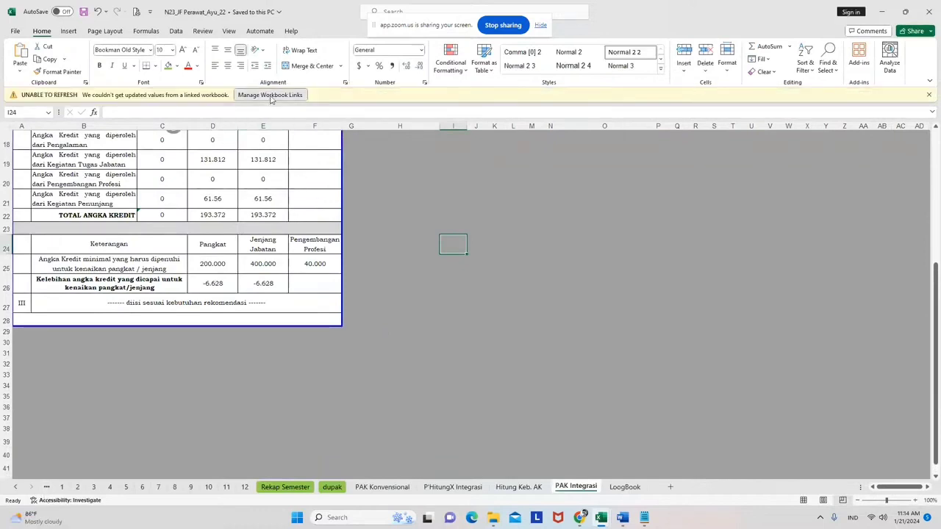
{"action": "left_click", "coordinate": [272, 100]}
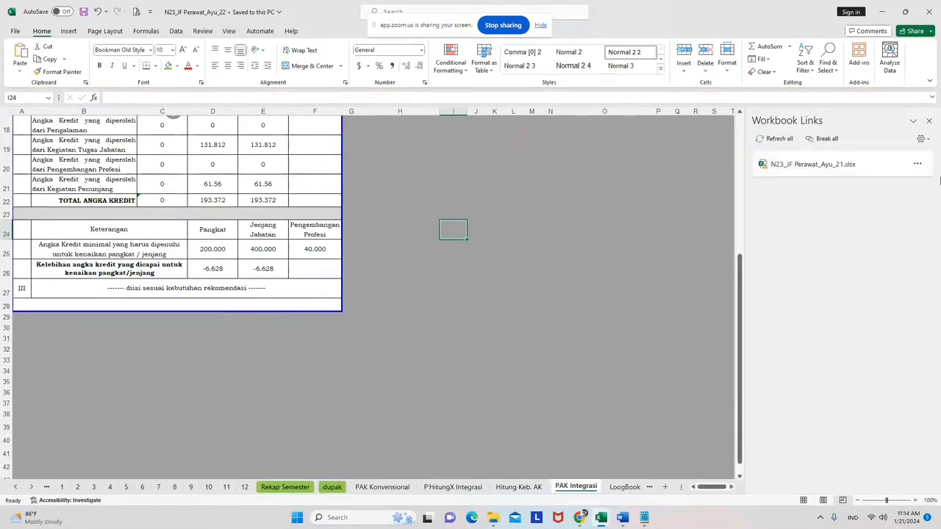
{"action": "left_click", "coordinate": [928, 122]}
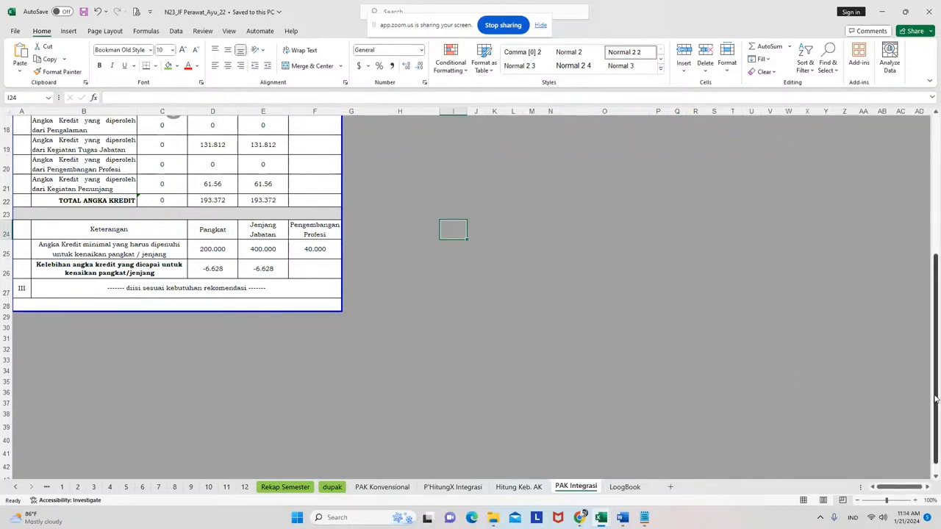
{"action": "left_click_drag", "start_coordinate": [935, 400], "coordinate": [939, 371]}
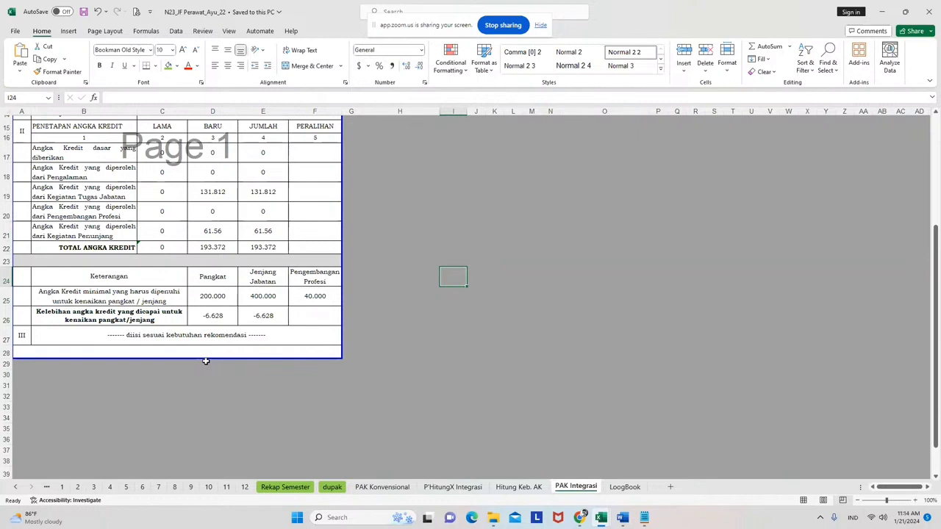
Examine the Lama, Baru and Jumlah credit columns on the PAK Konvensional sheet, ending at the overall total in E22.
{"action": "left_click", "coordinate": [383, 486]}
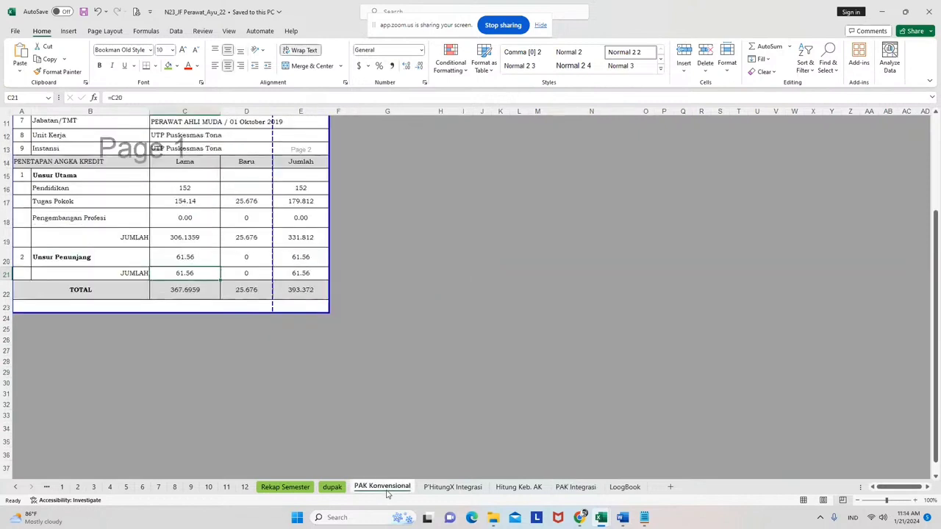
{"action": "left_click", "coordinate": [180, 183]}
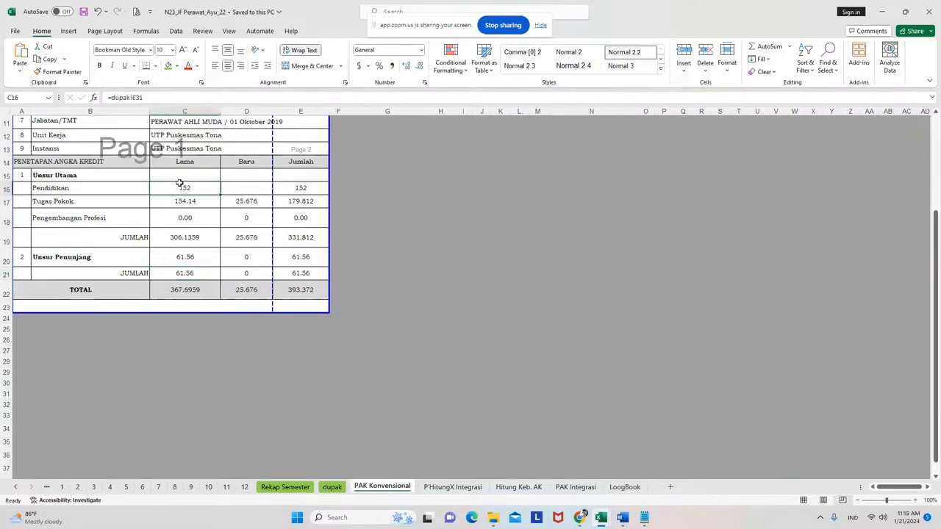
{"action": "left_click_drag", "start_coordinate": [179, 184], "coordinate": [197, 284]}
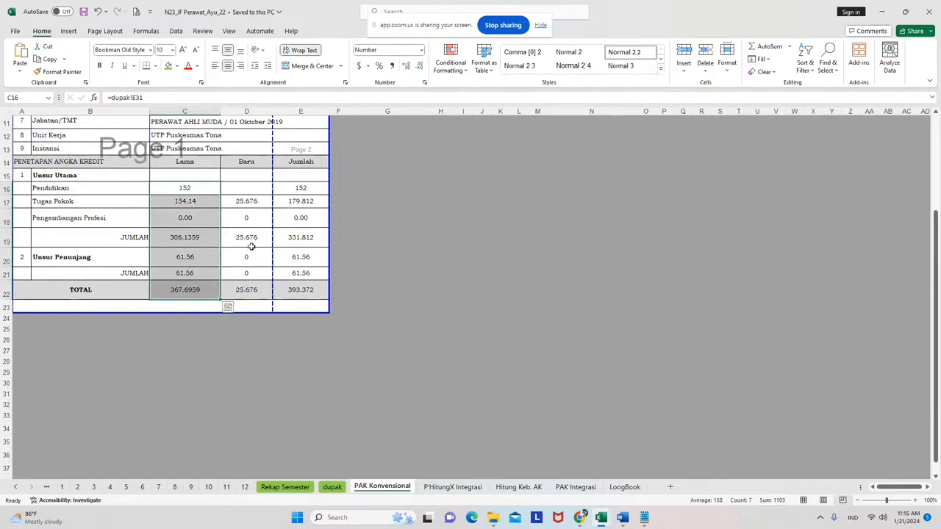
{"action": "left_click_drag", "start_coordinate": [254, 203], "coordinate": [257, 268]}
{"action": "left_click_drag", "start_coordinate": [309, 189], "coordinate": [308, 281]}
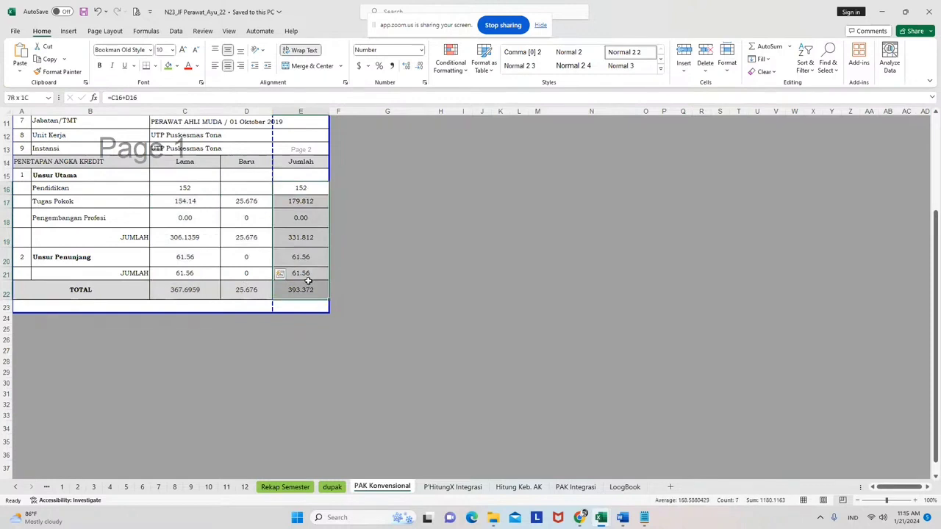
{"action": "left_click_drag", "start_coordinate": [308, 281], "coordinate": [308, 281]}
{"action": "left_click", "coordinate": [366, 307]}
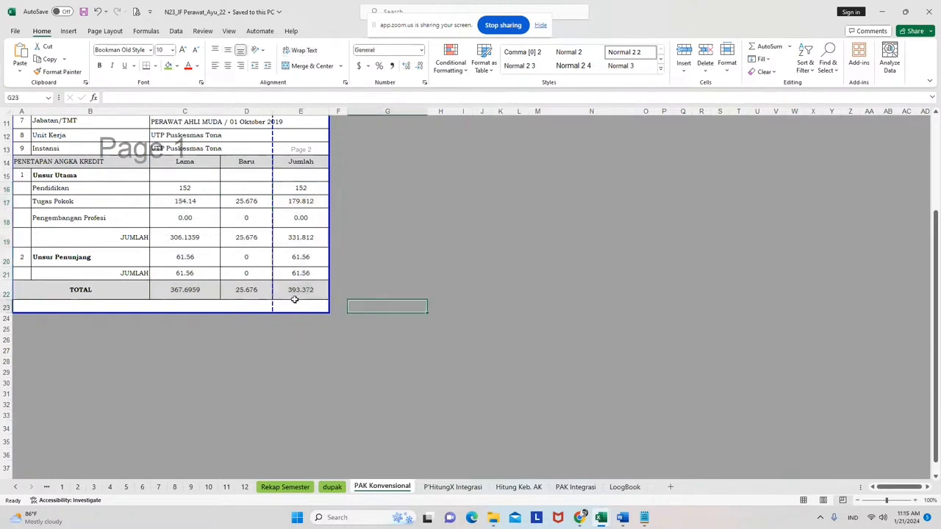
{"action": "left_click", "coordinate": [299, 294]}
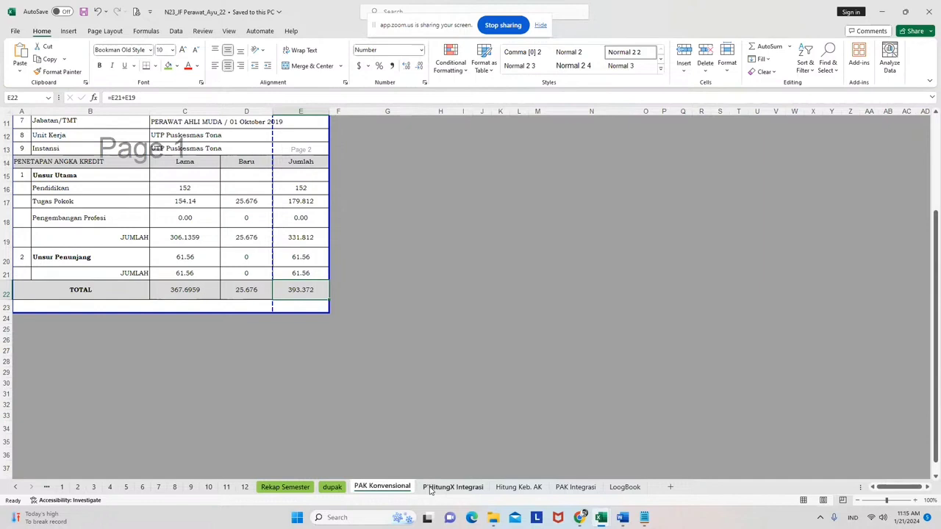
Return to the PAK Integrasi sheet and check the TOTAL ANGKA KREDIT formula in E22.
{"action": "left_click", "coordinate": [576, 487]}
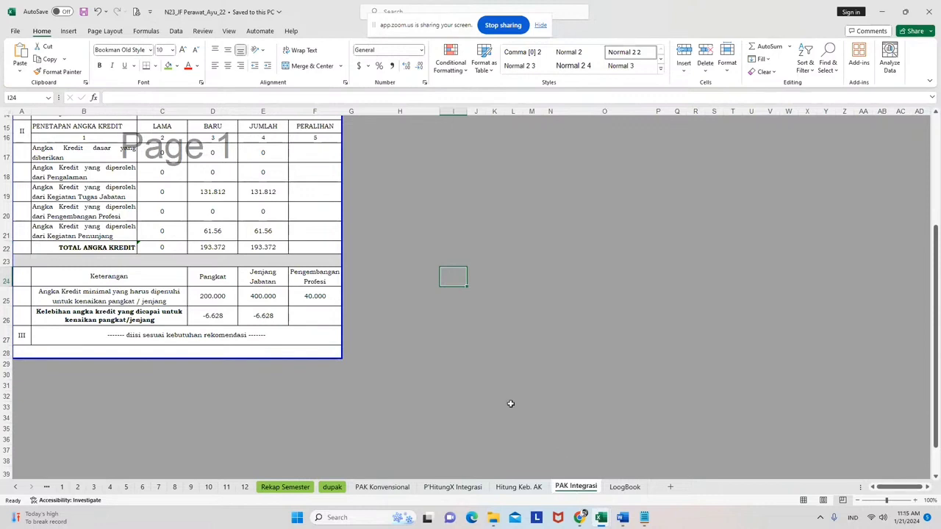
{"action": "left_click", "coordinate": [268, 252]}
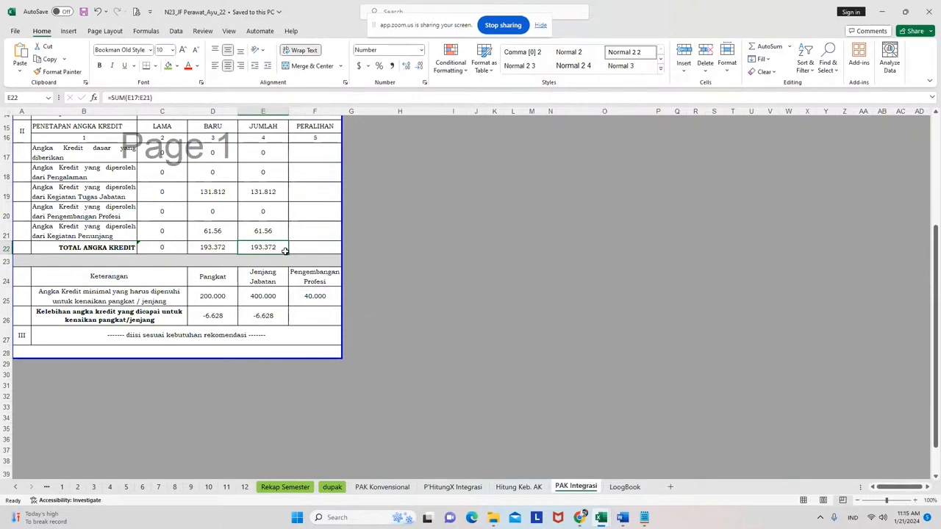
{"action": "mouse_move", "coordinate": [601, 517]}
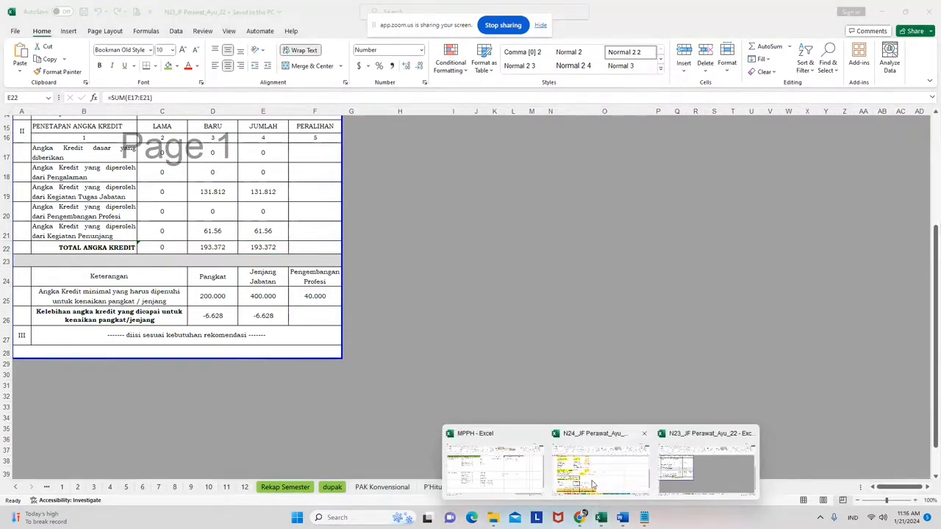
Switch to the N24 nurse workbook and check the Perolehan AK SK Terakhir value in F39 and the PAK type choices in D39.
{"action": "mouse_move", "coordinate": [592, 483]}
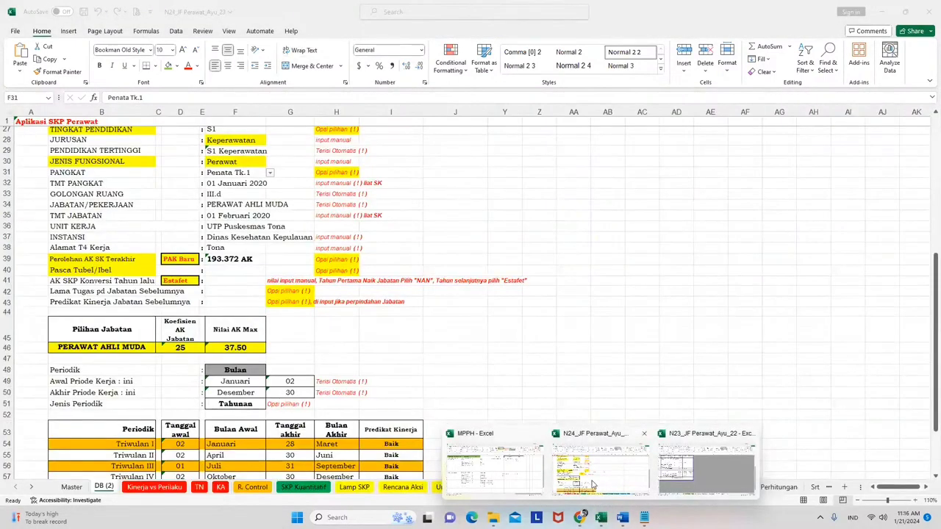
{"action": "left_click", "coordinate": [592, 483]}
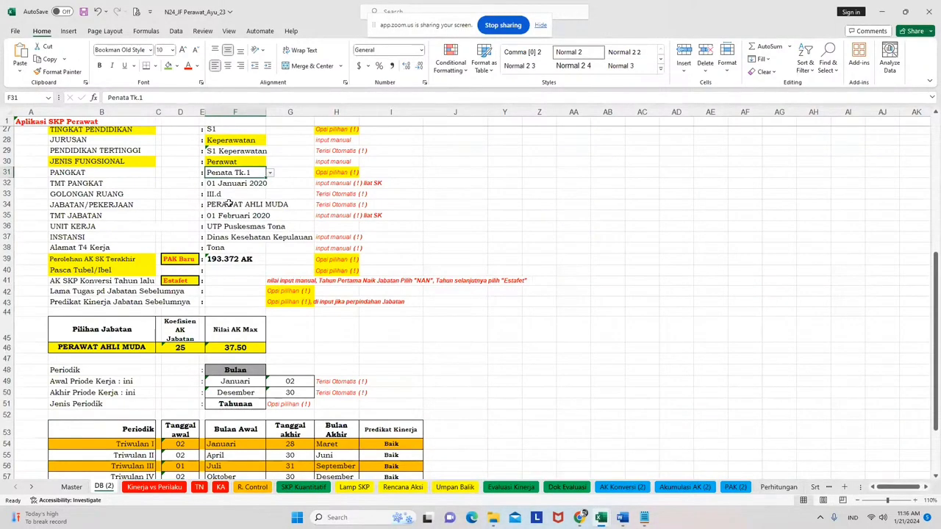
{"action": "left_click", "coordinate": [243, 263]}
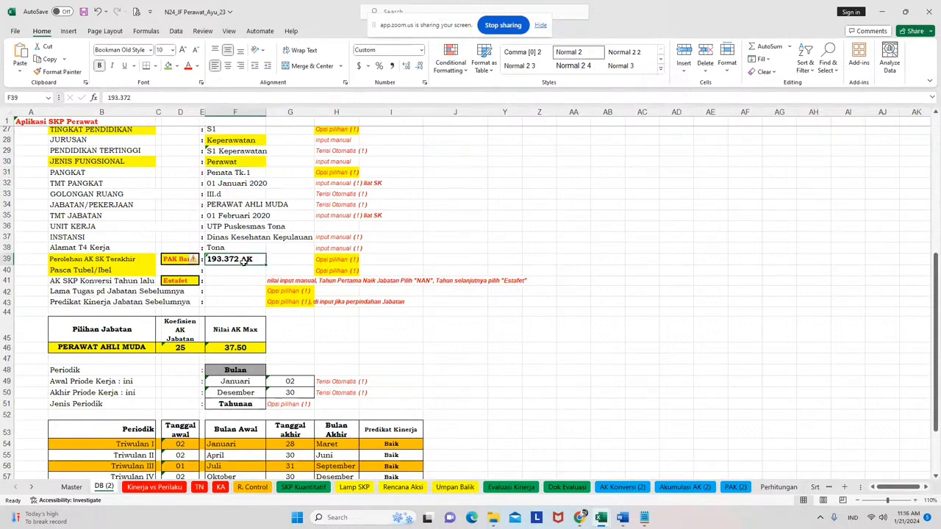
{"action": "left_click", "coordinate": [193, 259]}
{"action": "left_click", "coordinate": [203, 260]}
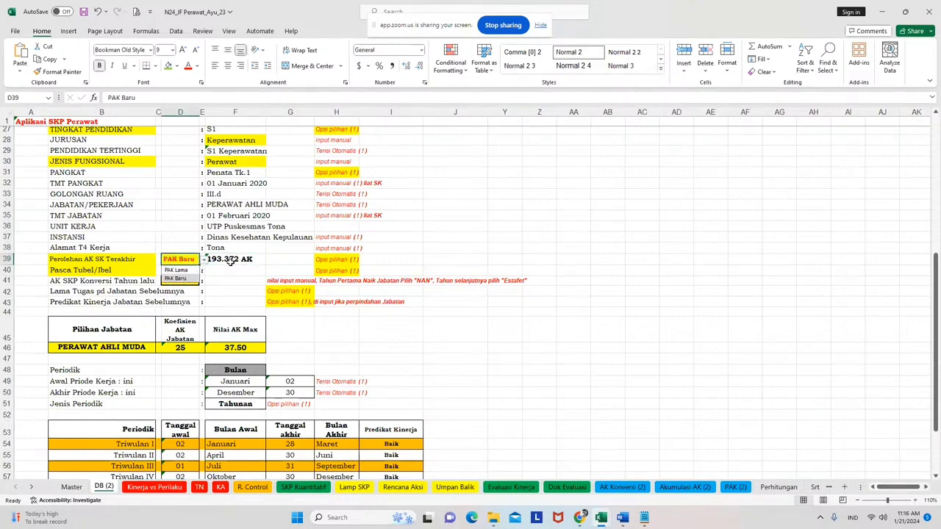
{"action": "left_click", "coordinate": [229, 261]}
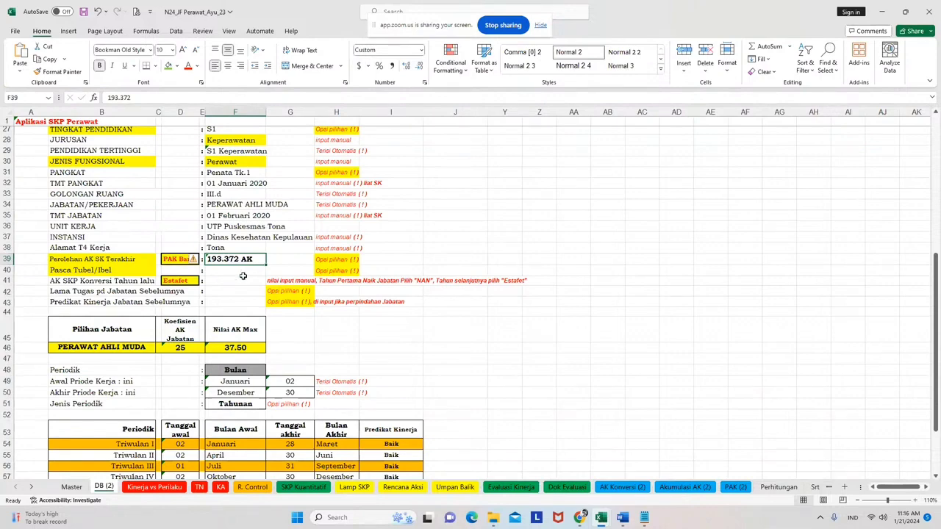
On the Perhitungan sheet, compare the PAK Lama credit with the PAK Baru AK Pangkat credit for the S1 Penata Tk.1 row.
{"action": "left_click", "coordinate": [780, 488]}
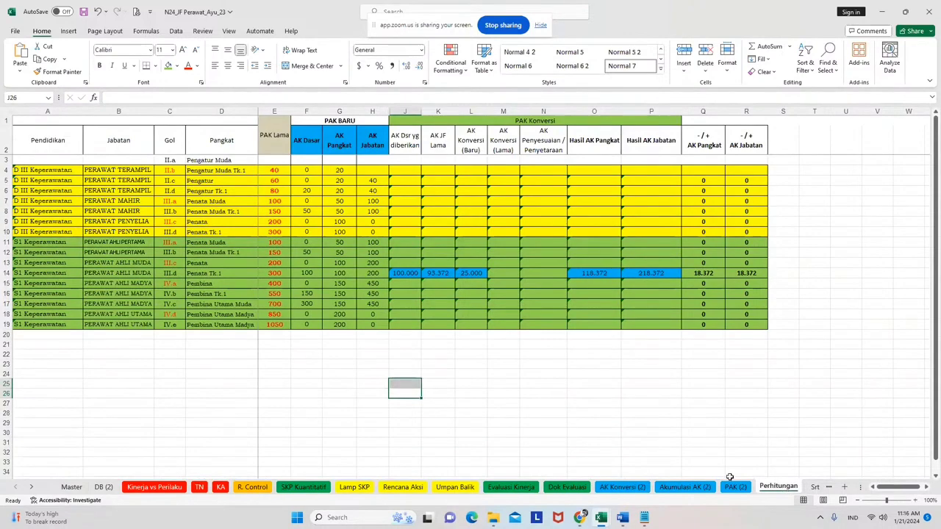
{"action": "left_click", "coordinate": [273, 275]}
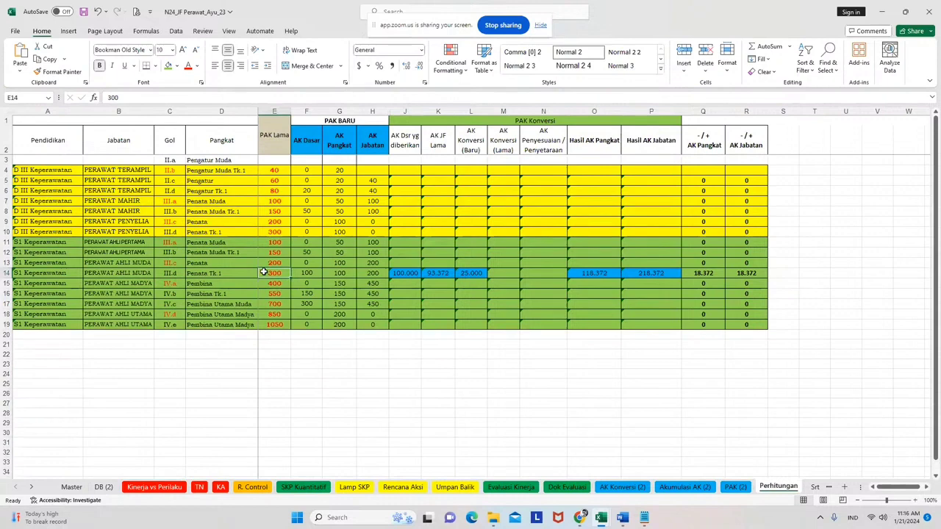
{"action": "left_click", "coordinate": [275, 149]}
{"action": "left_click", "coordinate": [269, 276]}
{"action": "left_click", "coordinate": [336, 273]}
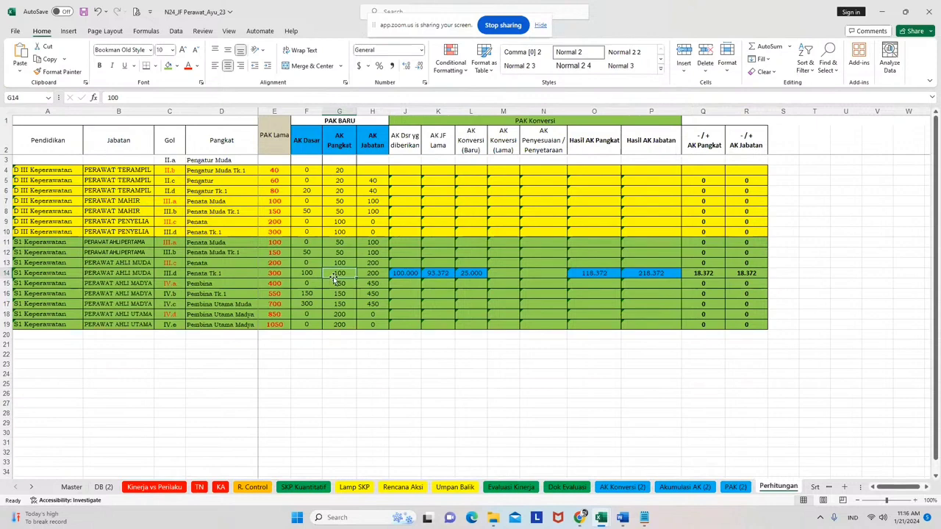
Back on the DB (2) sheet, review the PAK type in D39, the entry cells F40:F43 and the AK SKP Konversi setting in D41.
{"action": "left_click", "coordinate": [104, 487]}
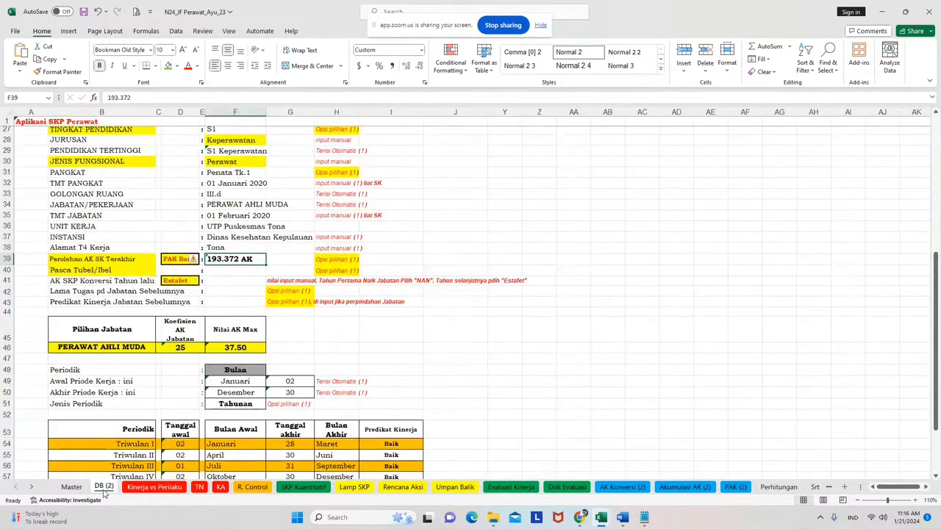
{"action": "left_click", "coordinate": [178, 261]}
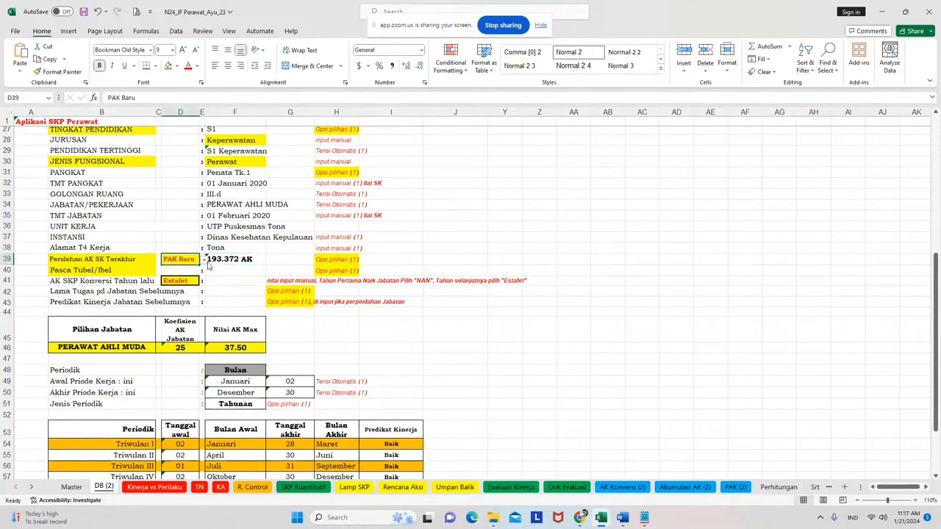
{"action": "left_click", "coordinate": [205, 262]}
{"action": "left_click", "coordinate": [206, 262]}
{"action": "left_click_drag", "start_coordinate": [215, 270], "coordinate": [225, 303]}
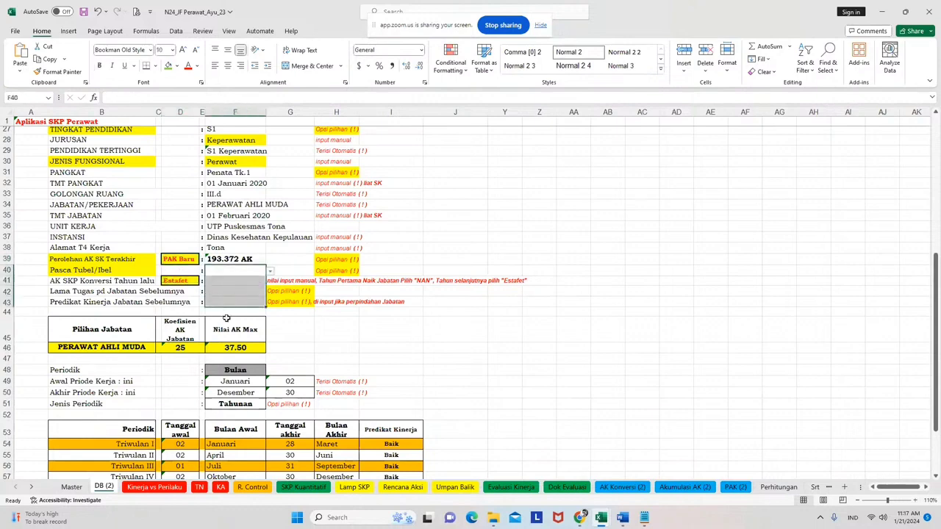
{"action": "left_click", "coordinate": [177, 281]}
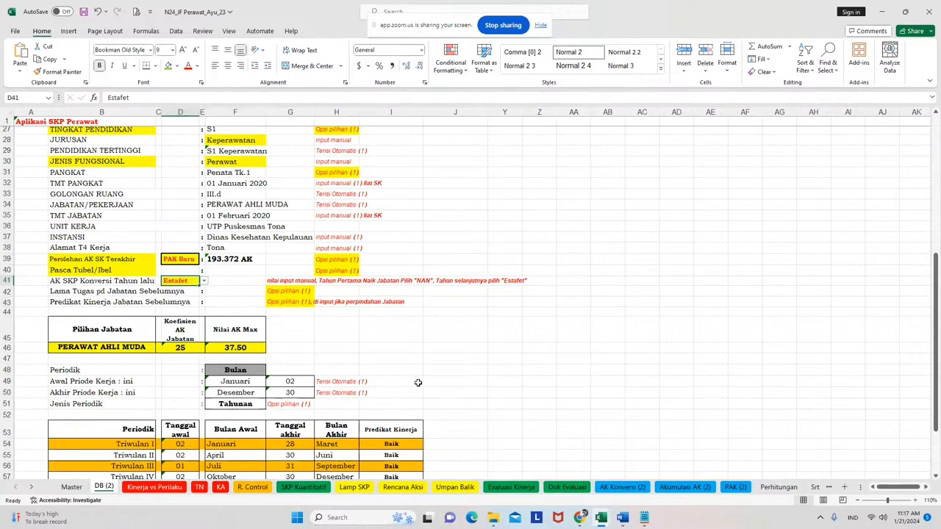
View the predicate on the AK Konversi (2) sheet, then examine the Kualitas realisations of work plans 2 to 4 on the Umpan Balik sheet.
{"action": "left_click", "coordinate": [33, 487]}
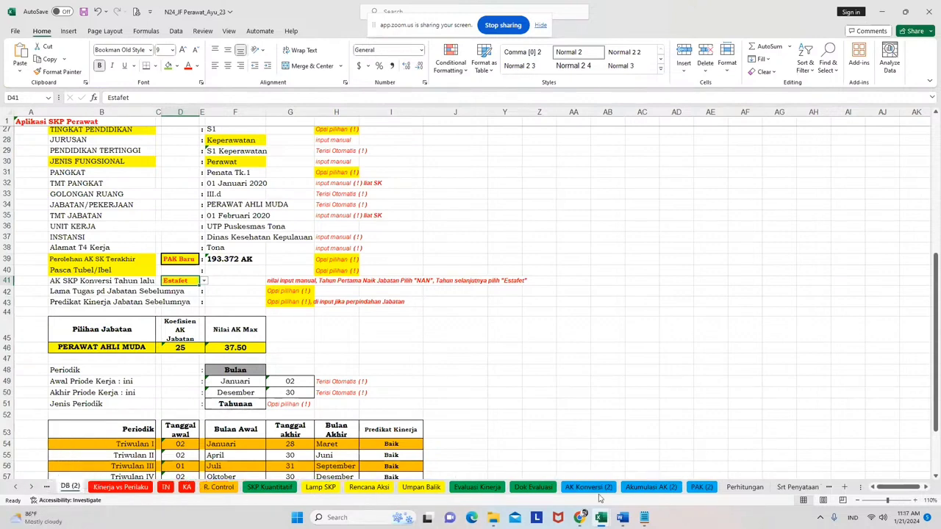
{"action": "left_click", "coordinate": [588, 487]}
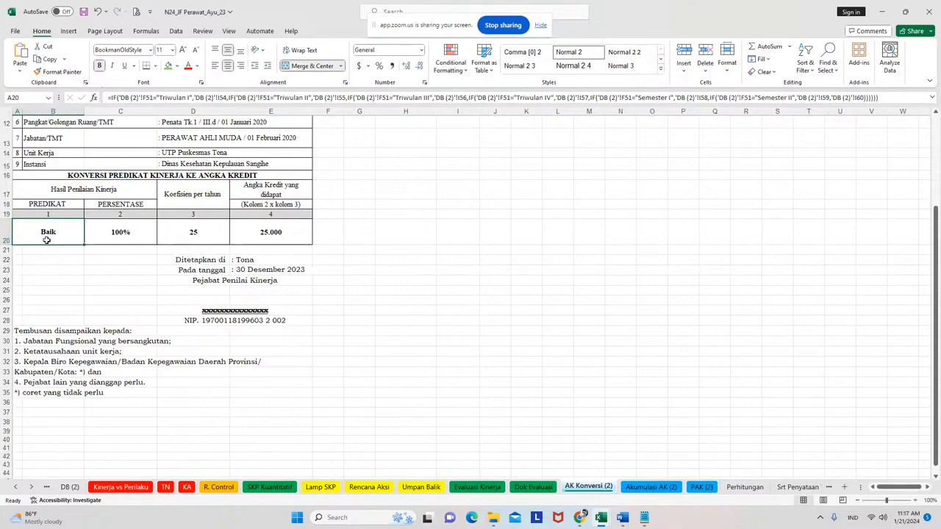
{"action": "left_click", "coordinate": [419, 487]}
{"action": "scroll", "coordinate": [449, 367], "scroll_direction": "up", "scroll_amount": 15}
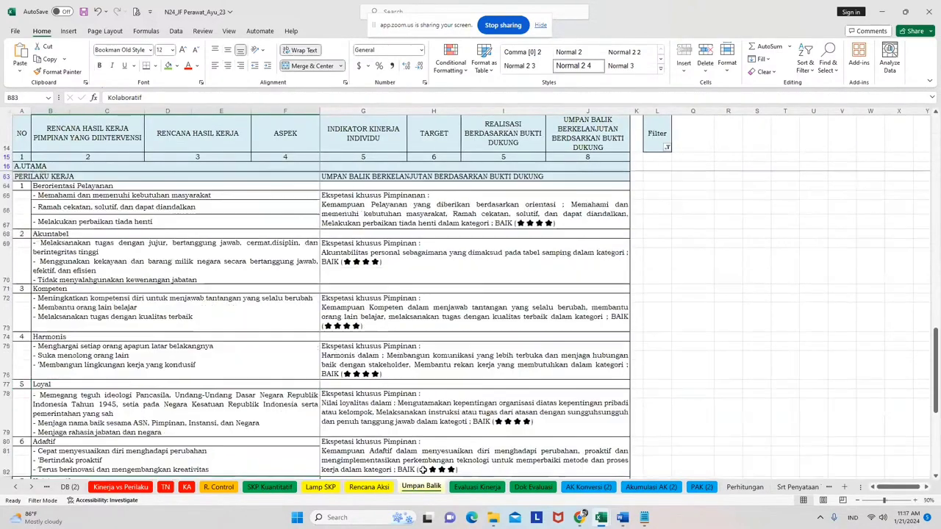
{"action": "scroll", "coordinate": [448, 368], "scroll_direction": "up", "scroll_amount": 3}
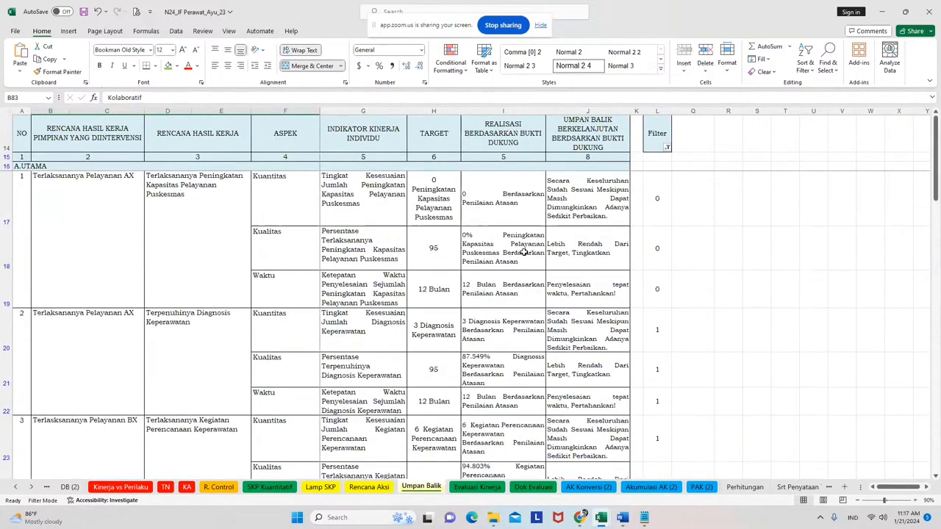
{"action": "scroll", "coordinate": [519, 279], "scroll_direction": "down", "scroll_amount": 1}
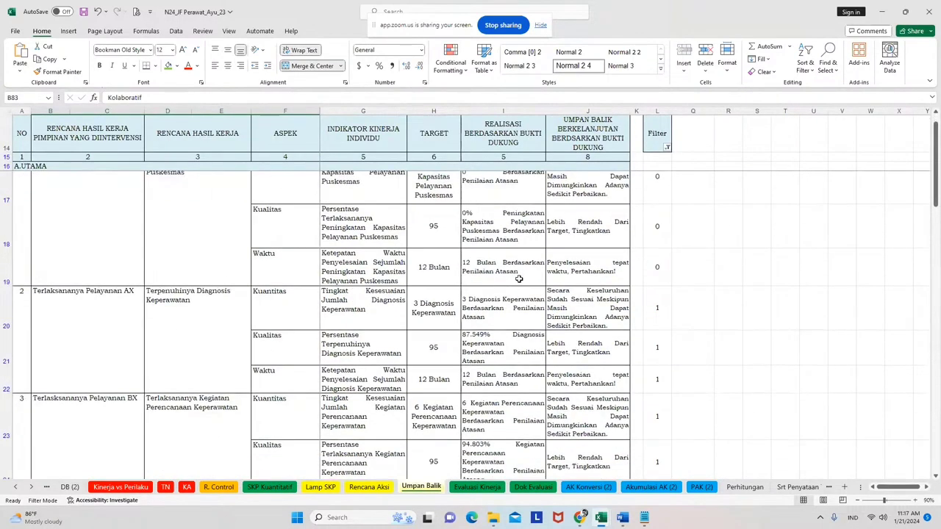
{"action": "scroll", "coordinate": [519, 279], "scroll_direction": "up", "scroll_amount": 1}
{"action": "left_click", "coordinate": [487, 360]}
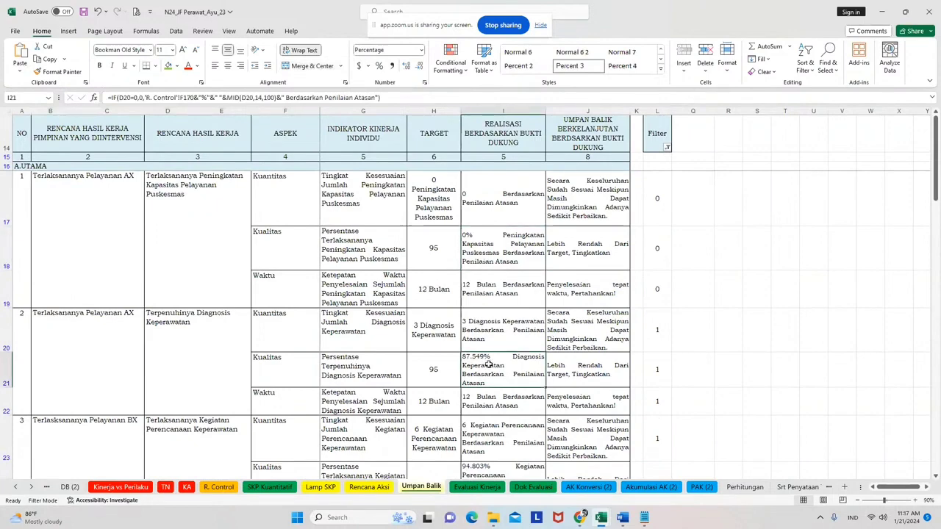
{"action": "scroll", "coordinate": [488, 368], "scroll_direction": "down", "scroll_amount": 3}
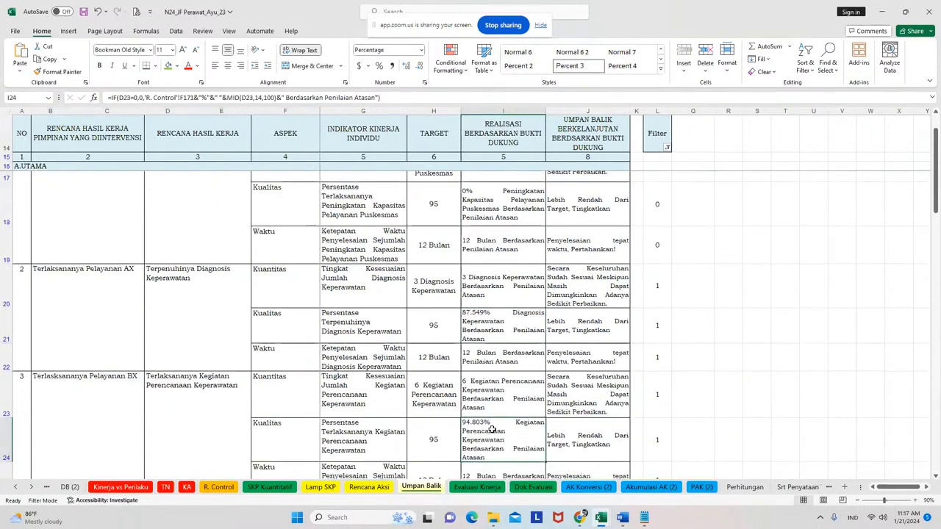
{"action": "left_click", "coordinate": [492, 424]}
{"action": "scroll", "coordinate": [492, 429], "scroll_direction": "down", "scroll_amount": 3}
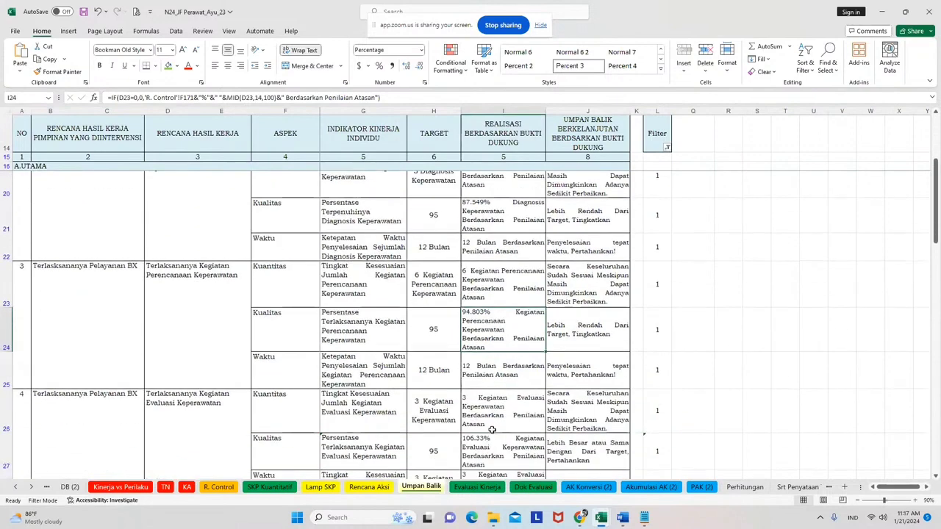
{"action": "scroll", "coordinate": [492, 429], "scroll_direction": "down", "scroll_amount": 3}
{"action": "left_click", "coordinate": [505, 383]}
{"action": "scroll", "coordinate": [621, 365], "scroll_direction": "down", "scroll_amount": 3}
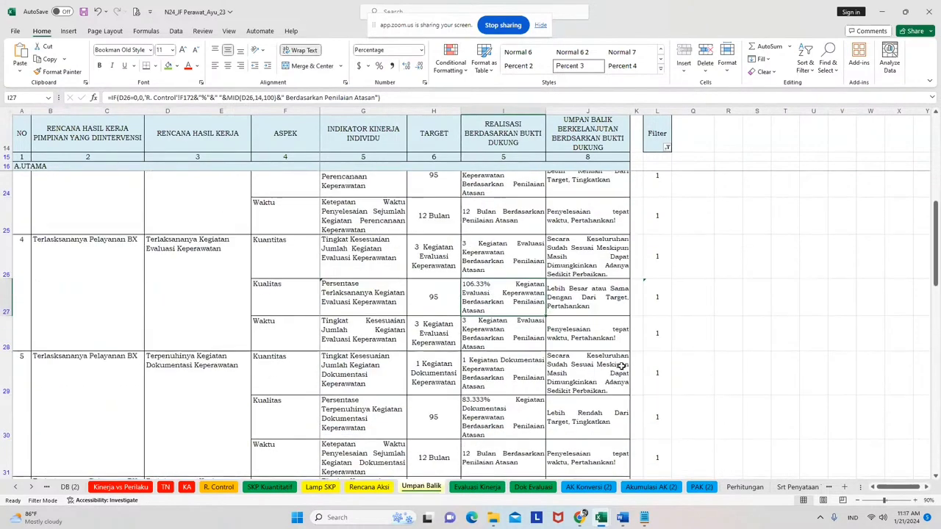
Examine the remaining work plans, behaviour feedback and performance predicate on the Umpan Balik sheet, ending at the Capaian Organisasi formula in Q86.
{"action": "scroll", "coordinate": [621, 366], "scroll_direction": "down", "scroll_amount": 3}
{"action": "scroll", "coordinate": [621, 365], "scroll_direction": "down", "scroll_amount": 3}
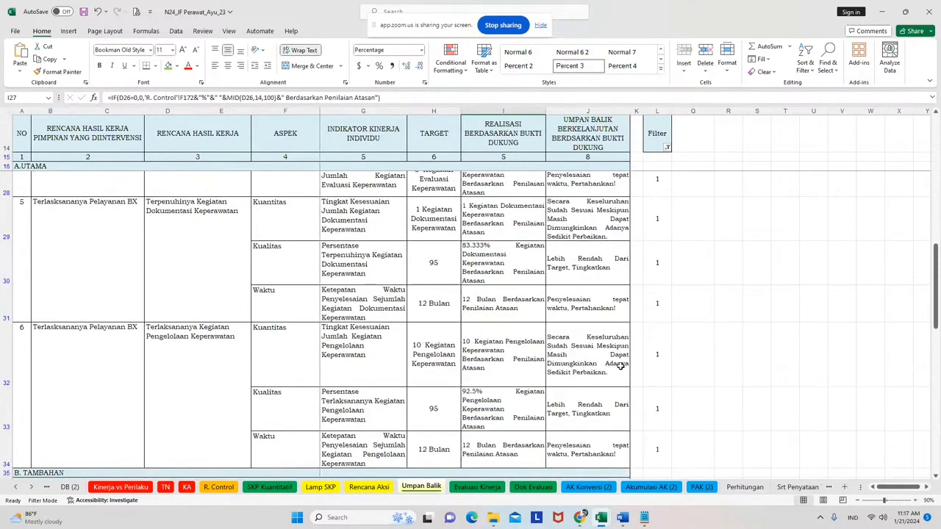
{"action": "scroll", "coordinate": [621, 365], "scroll_direction": "down", "scroll_amount": 4}
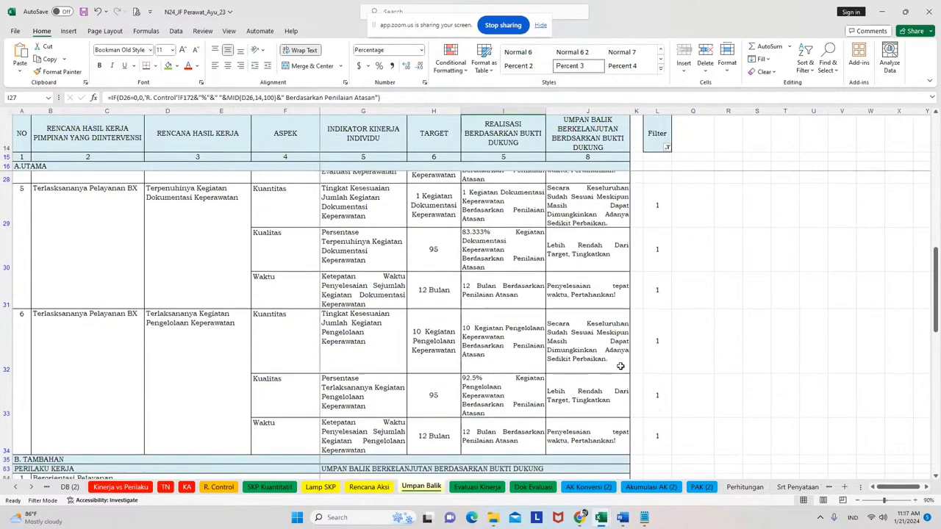
{"action": "scroll", "coordinate": [622, 365], "scroll_direction": "down", "scroll_amount": 1}
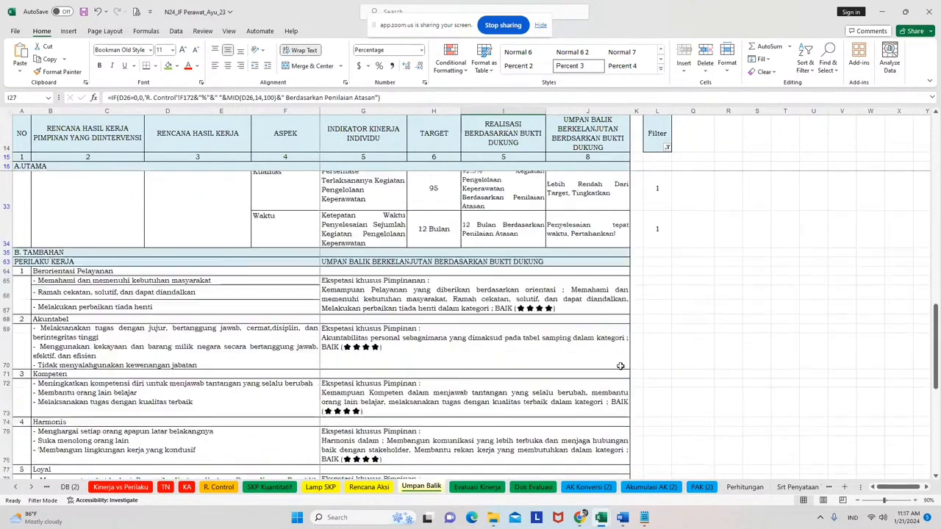
{"action": "scroll", "coordinate": [397, 419], "scroll_direction": "down", "scroll_amount": 2}
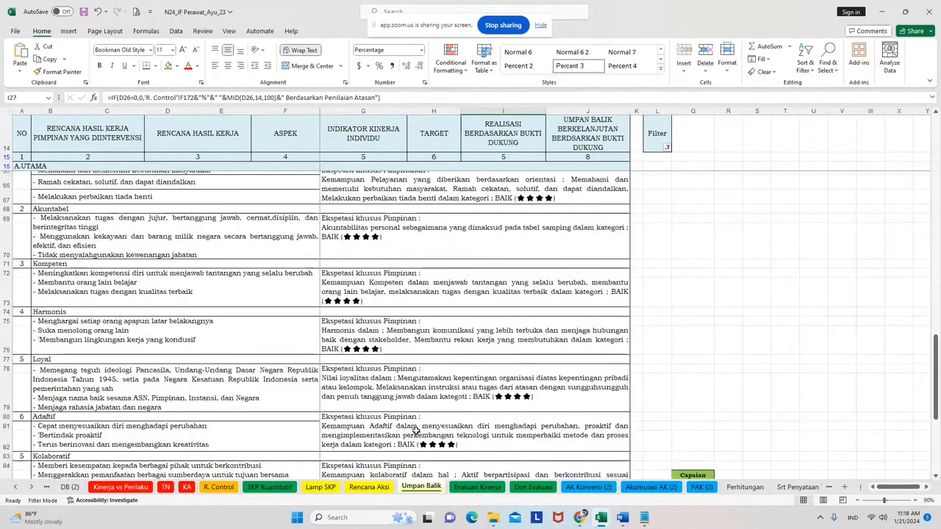
{"action": "scroll", "coordinate": [416, 430], "scroll_direction": "down", "scroll_amount": 3}
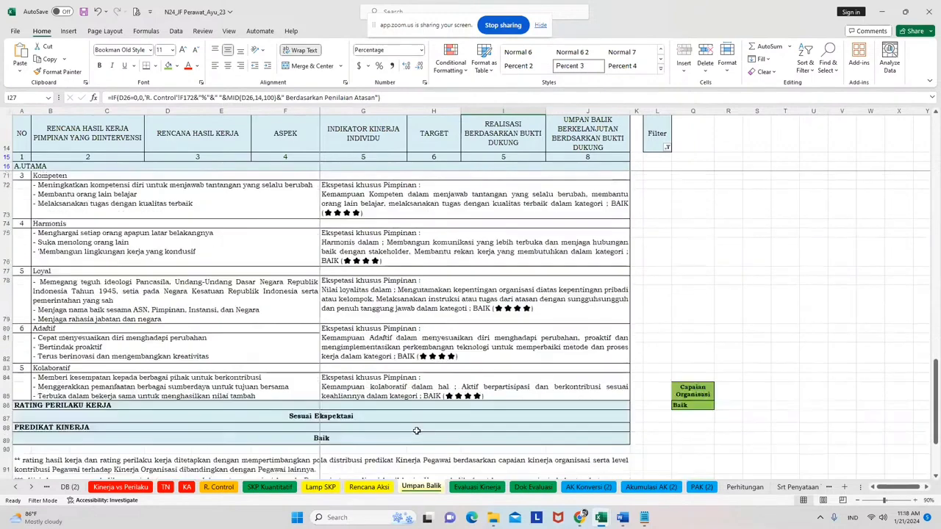
{"action": "scroll", "coordinate": [416, 430], "scroll_direction": "down", "scroll_amount": 1}
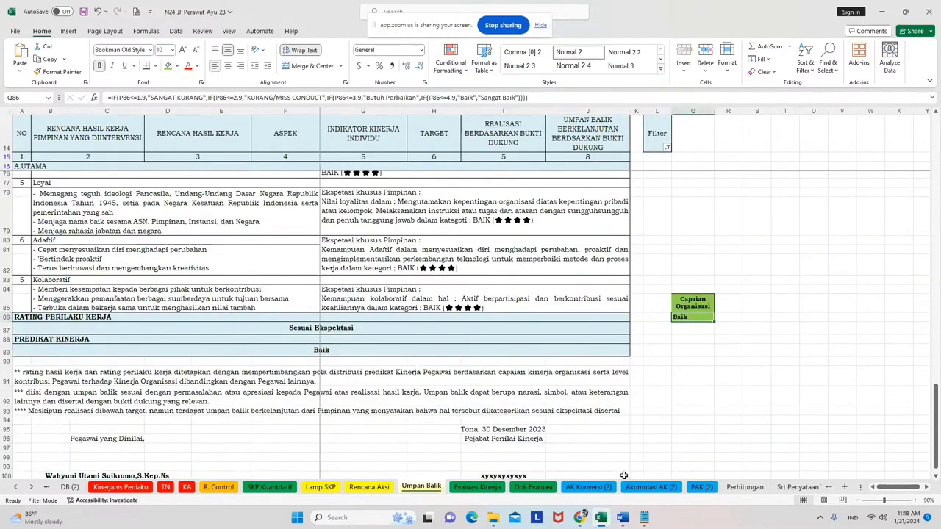
On the AK Konversi (2) sheet, check the formulas behind the Predikat, Persentase and Koefisien per tahun cells in row 20.
{"action": "left_click", "coordinate": [588, 487]}
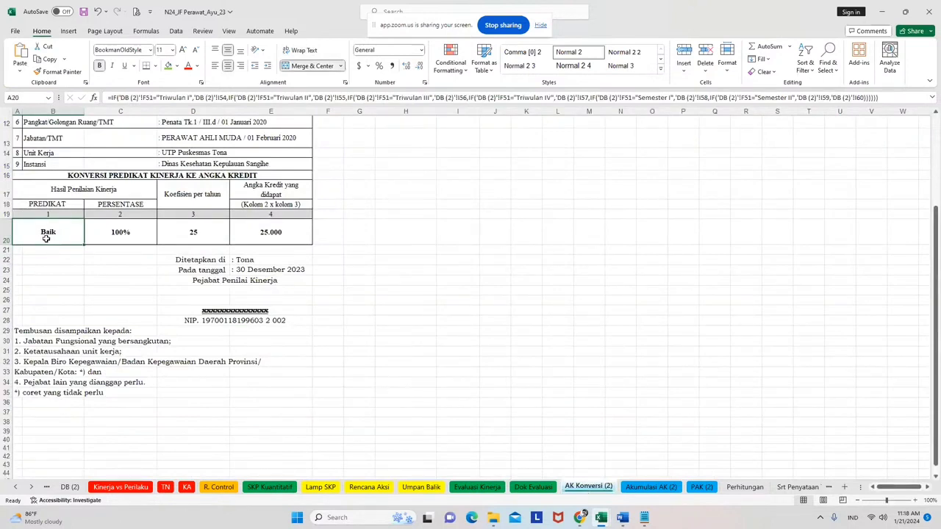
{"action": "left_click", "coordinate": [104, 234]}
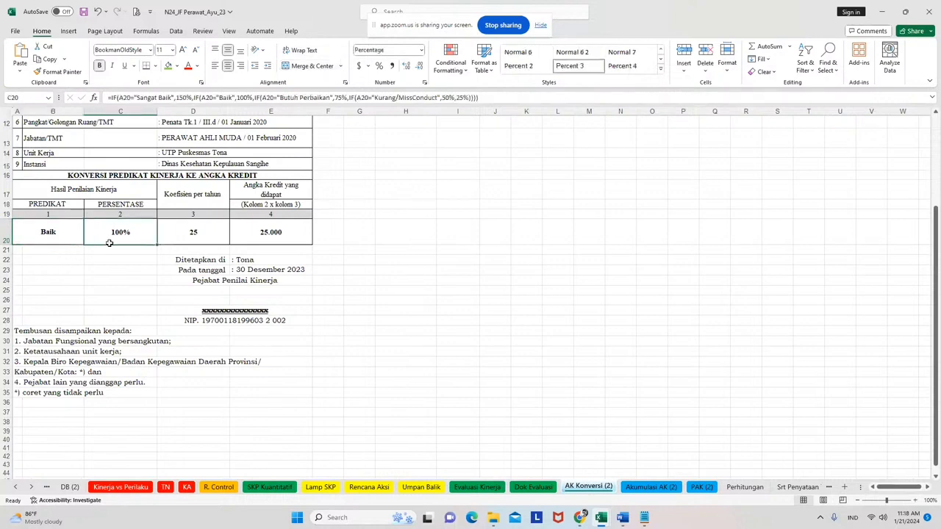
{"action": "left_click", "coordinate": [61, 243]}
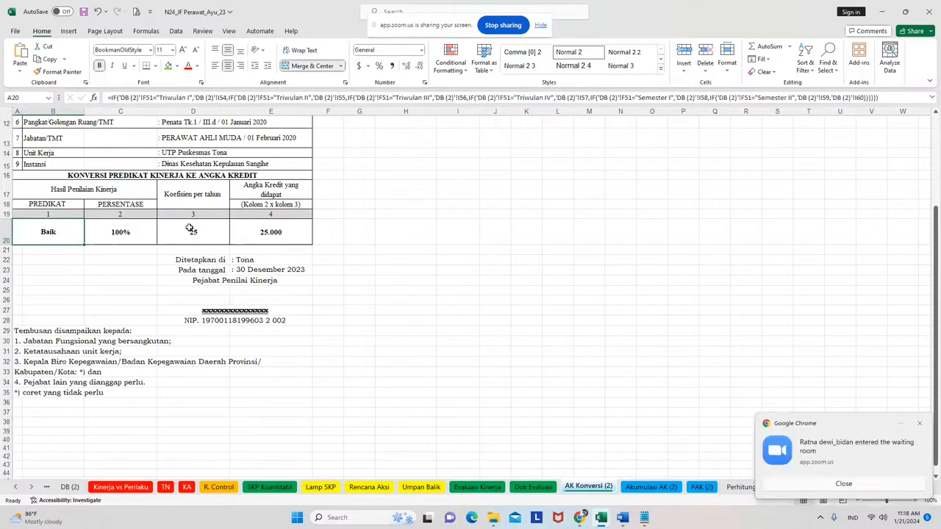
{"action": "left_click", "coordinate": [190, 229]}
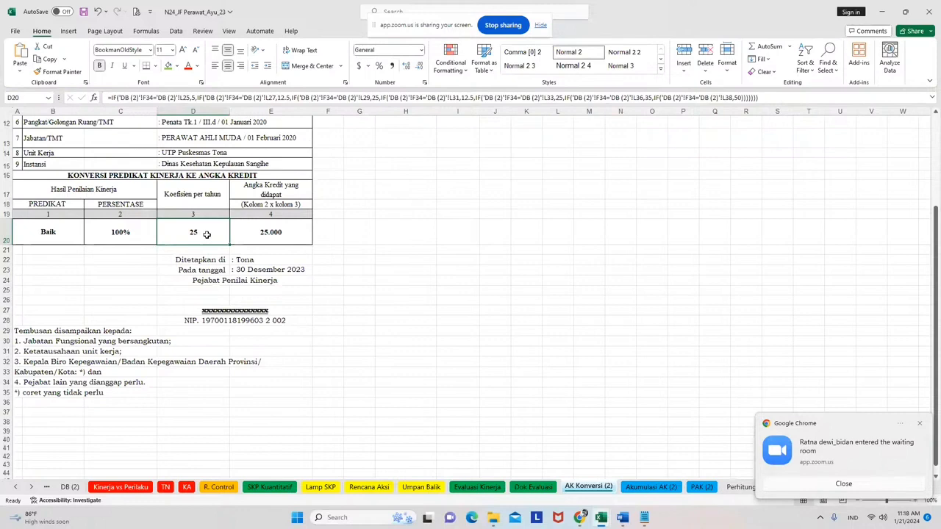
{"action": "left_click", "coordinate": [67, 241]}
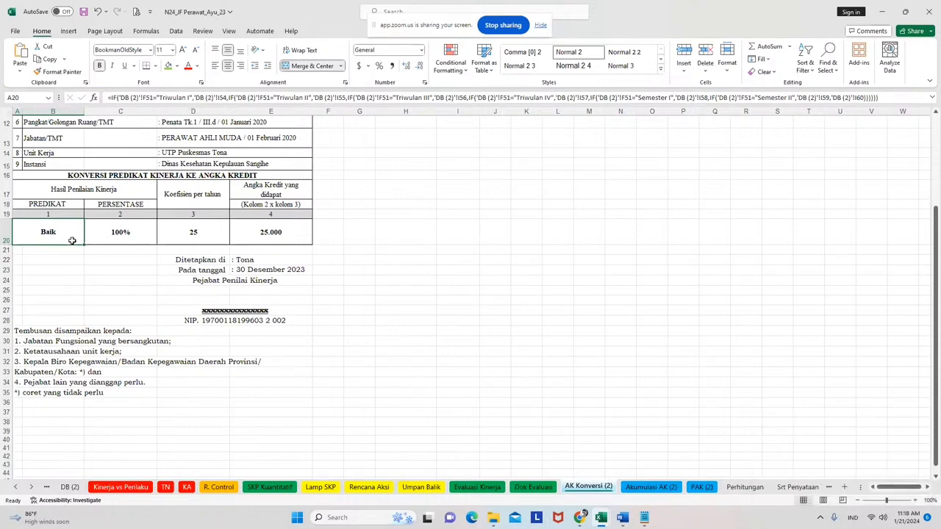
{"action": "left_click", "coordinate": [112, 232]}
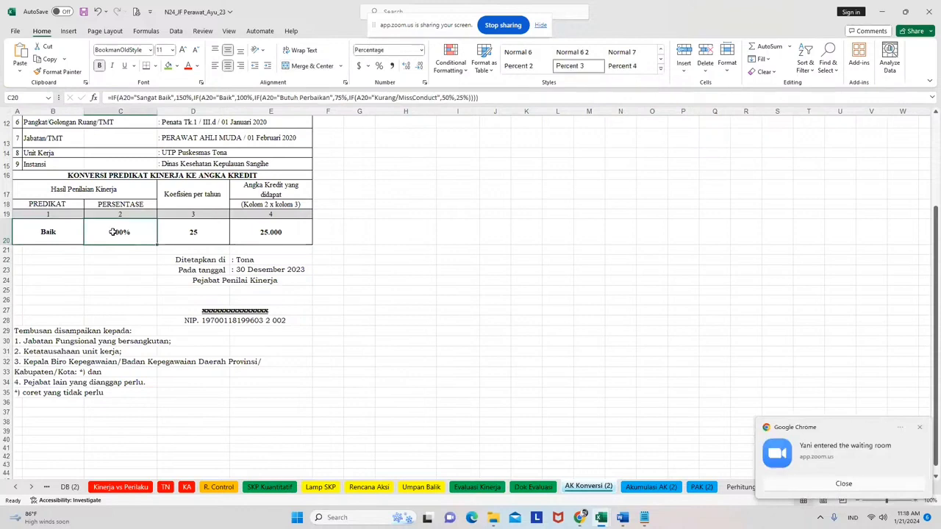
{"action": "left_click", "coordinate": [195, 235]}
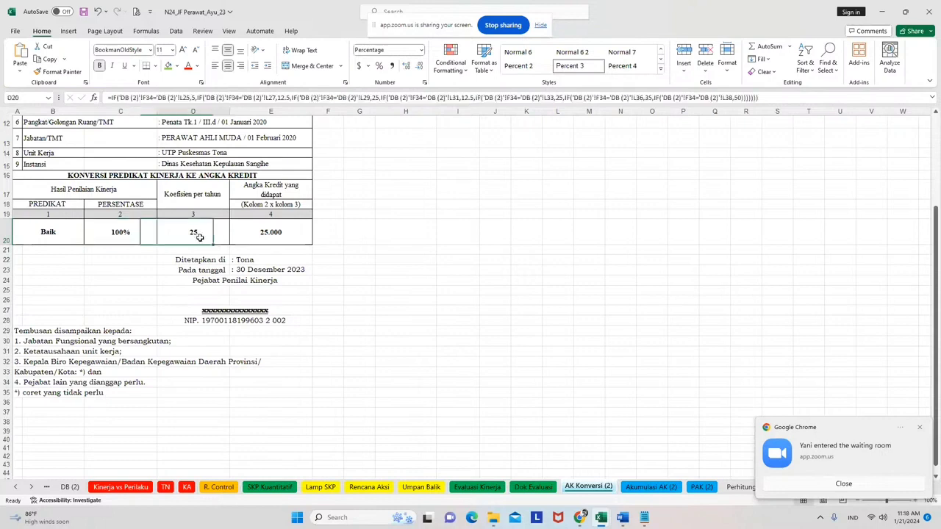
{"action": "left_click", "coordinate": [403, 237]}
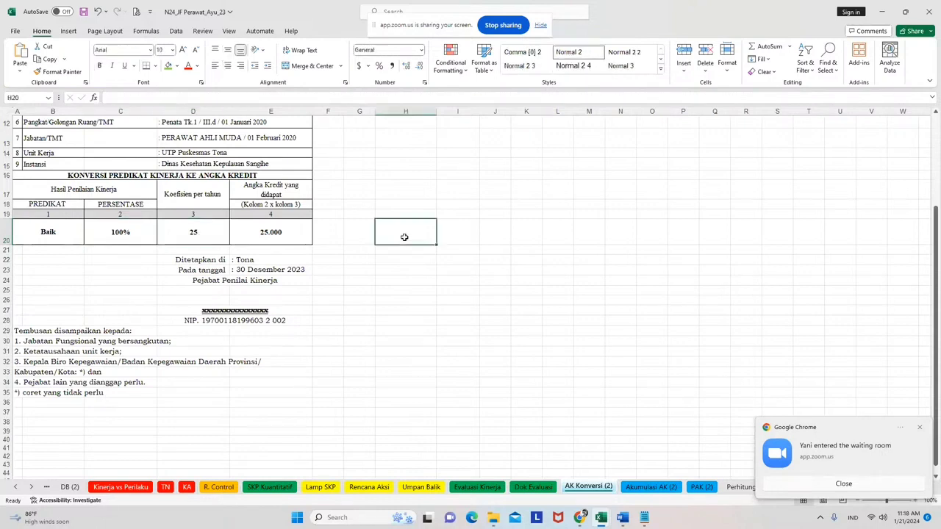
In H20 on the AK Konversi (2) sheet, calculate 75% of the Koefisien per tahun with the formula =D20*75%.
{"action": "type", "text": "="}
{"action": "key", "text": "Left"}
{"action": "key", "text": "Left"}
{"action": "key", "text": "Left"}
{"action": "key", "text": "Left"}
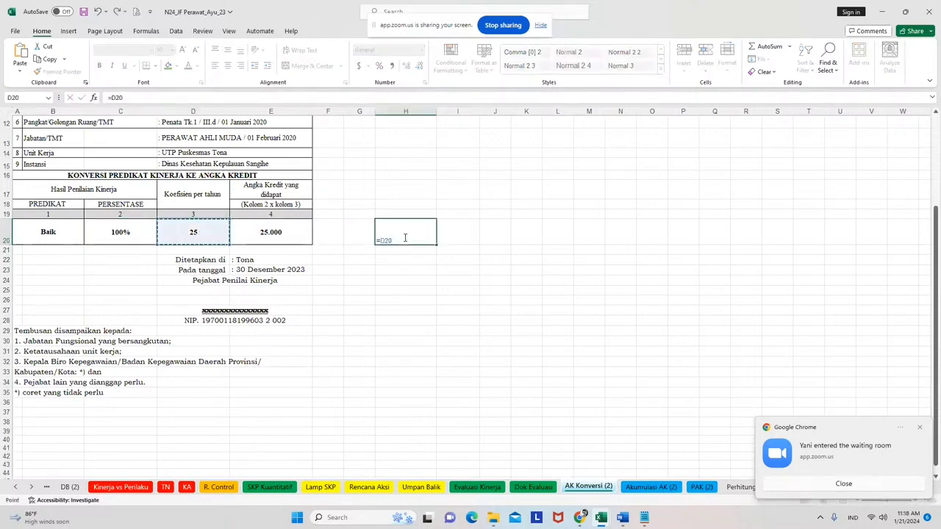
{"action": "type", "text": "*75%"}
{"action": "key", "text": "Return"}
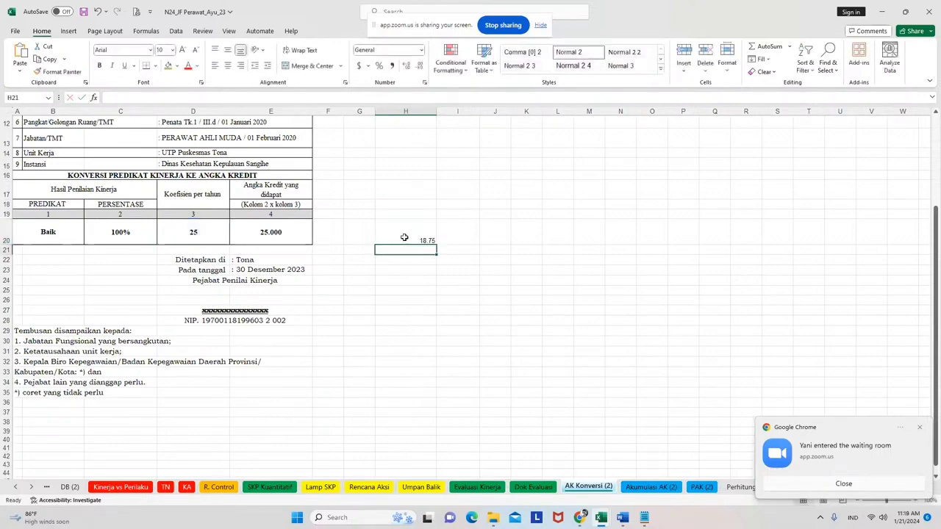
Compare the trial calculation in H20 with the Predikat cell in row 20 and clear H20.
{"action": "left_click", "coordinate": [404, 237]}
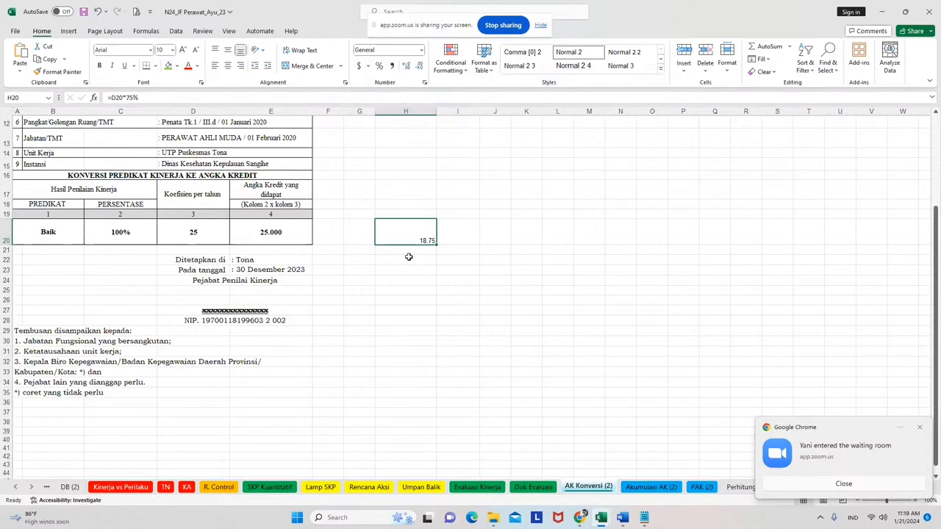
{"action": "left_click", "coordinate": [44, 232]}
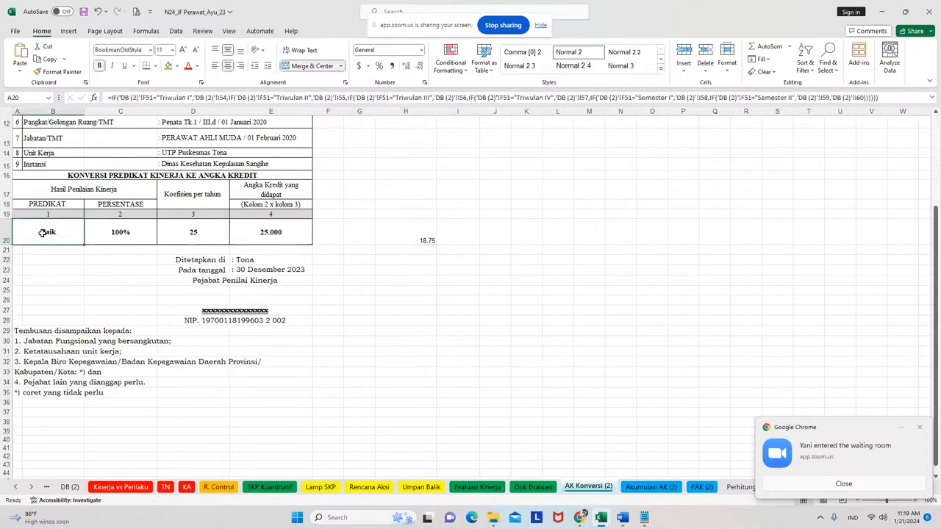
{"action": "left_click", "coordinate": [411, 231]}
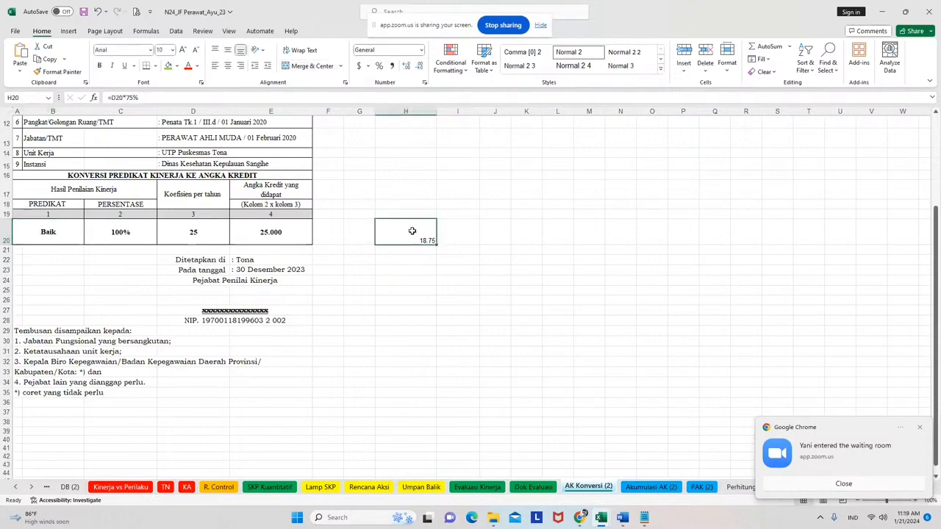
{"action": "key", "text": "Delete"}
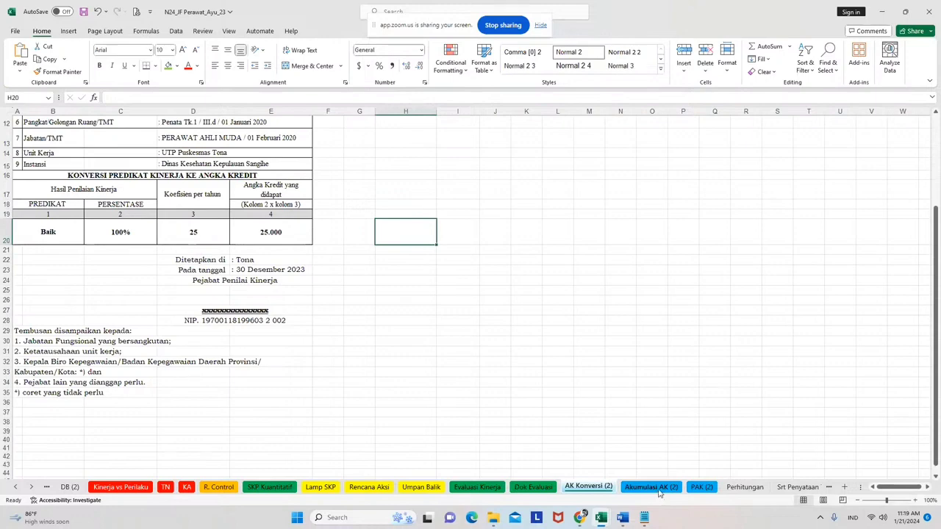
Check Periodik Bulan in C18 on the Akumulasi AK (2) sheet, set Jenis Periodik in F51 on DB (2) to Triwulan IV, and return to the accumulation.
{"action": "left_click", "coordinate": [659, 491]}
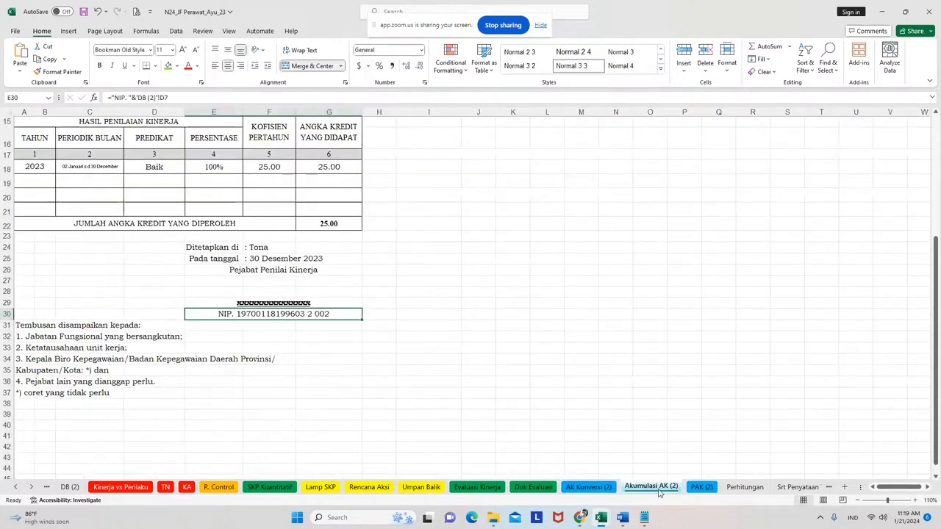
{"action": "left_click", "coordinate": [64, 167]}
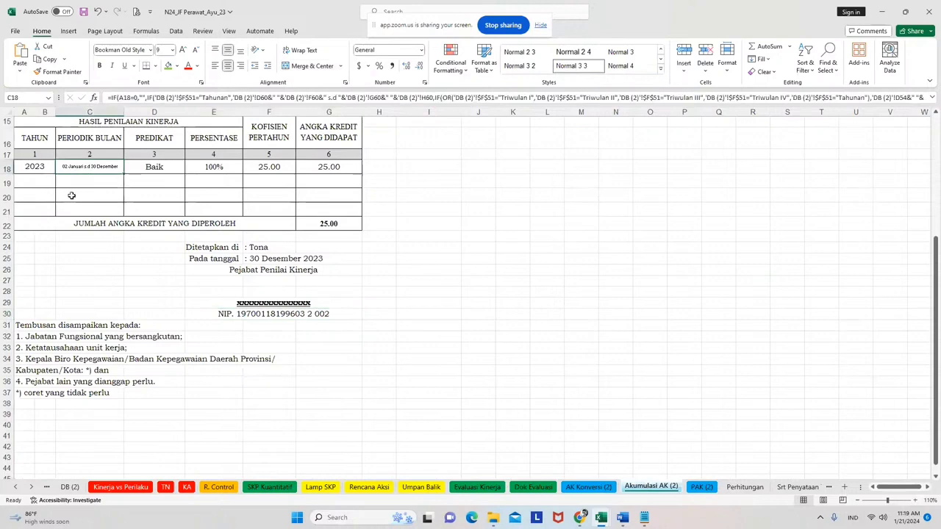
{"action": "left_click", "coordinate": [70, 487]}
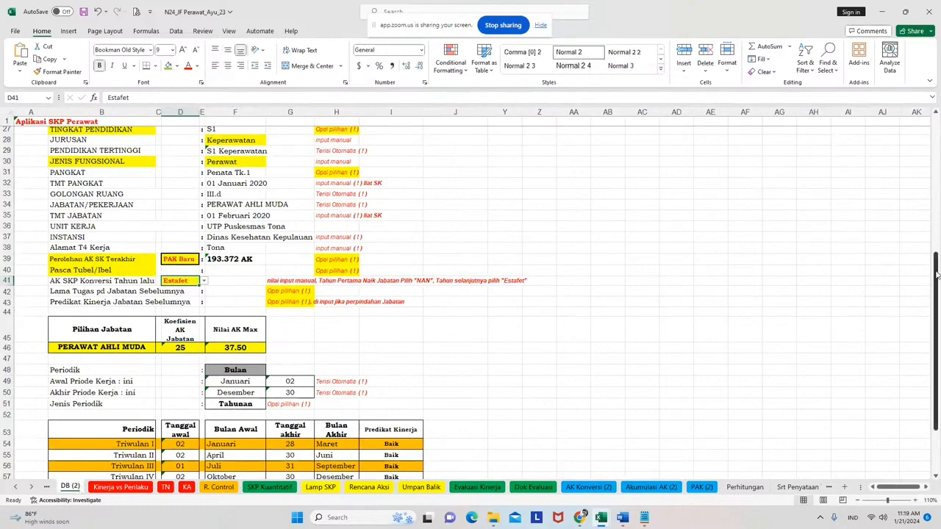
{"action": "scroll", "coordinate": [239, 326], "scroll_direction": "down", "scroll_amount": 3}
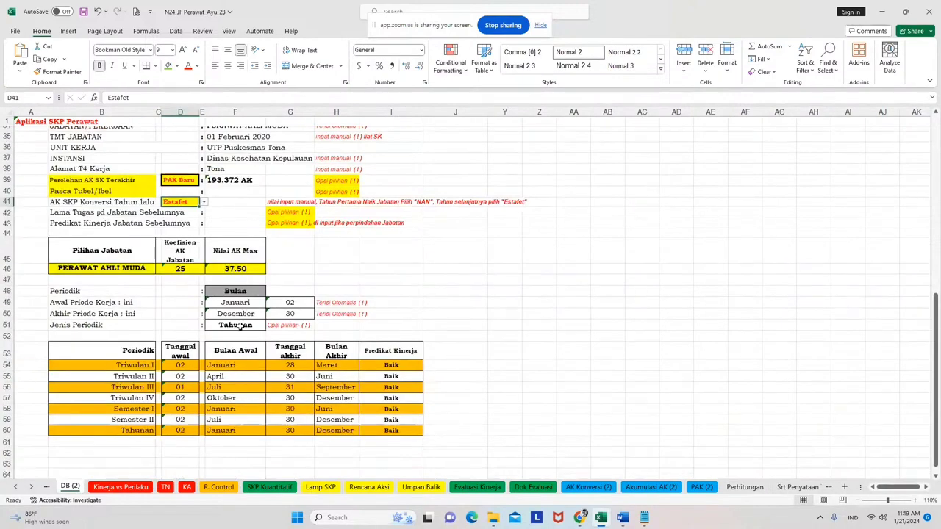
{"action": "left_click", "coordinate": [239, 327]}
{"action": "left_click", "coordinate": [270, 328]}
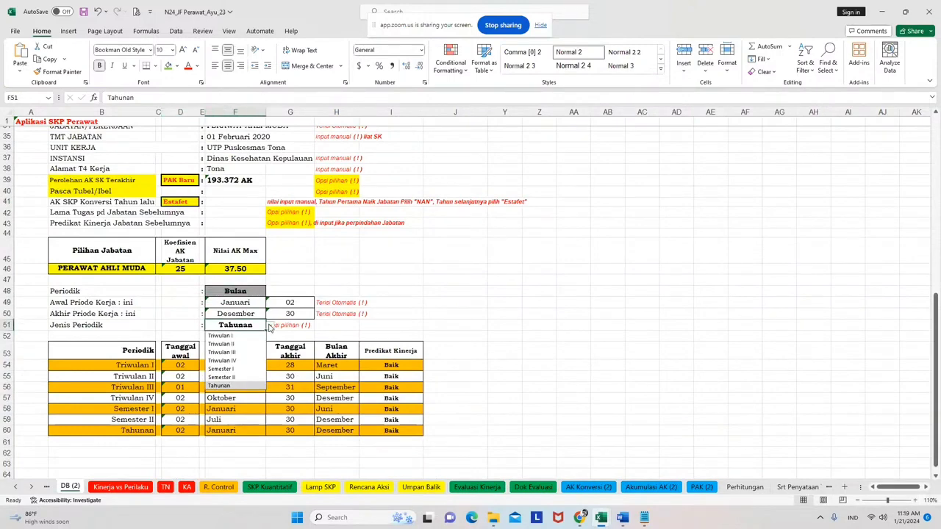
{"action": "left_click", "coordinate": [251, 361]}
{"action": "left_click", "coordinate": [651, 487]}
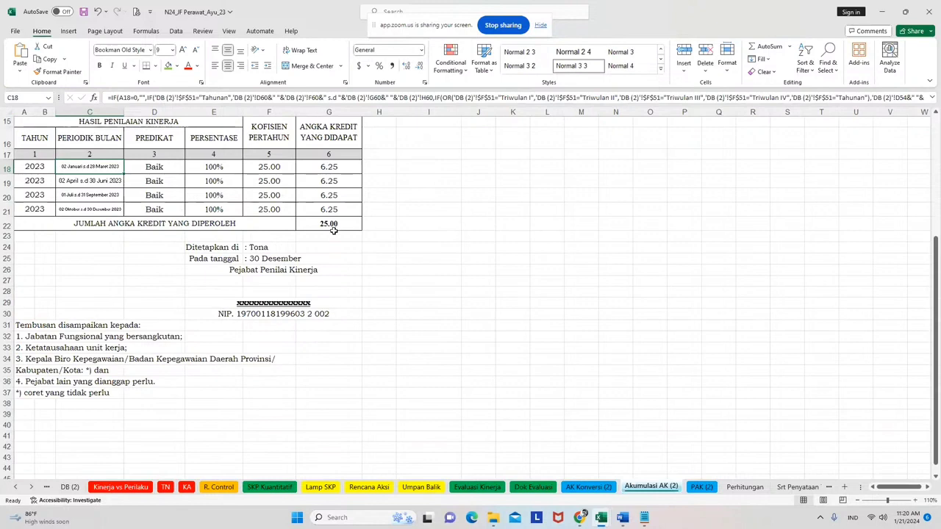
Examine the yearly coefficient cells and the total row on the Akumulasi AK (2) sheet, and the source coefficient on DB (2).
{"action": "left_click", "coordinate": [277, 162]}
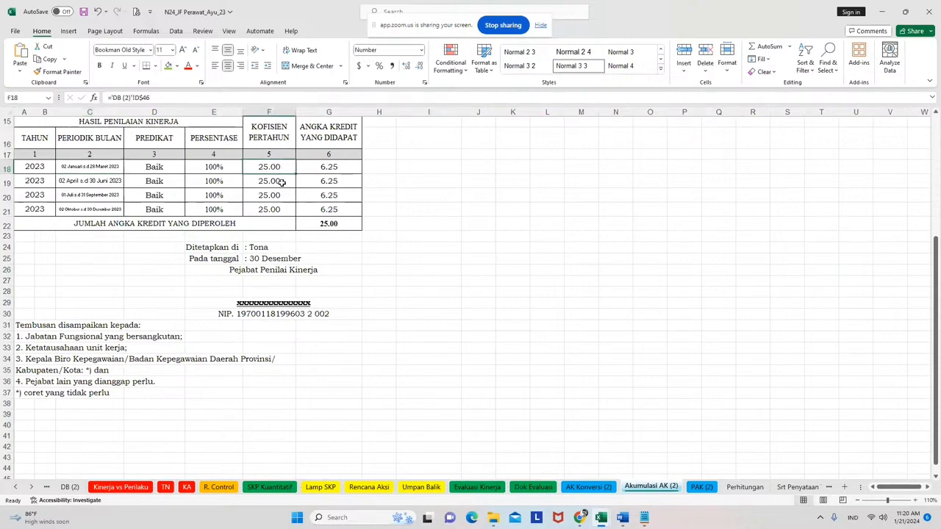
{"action": "left_click", "coordinate": [282, 183]}
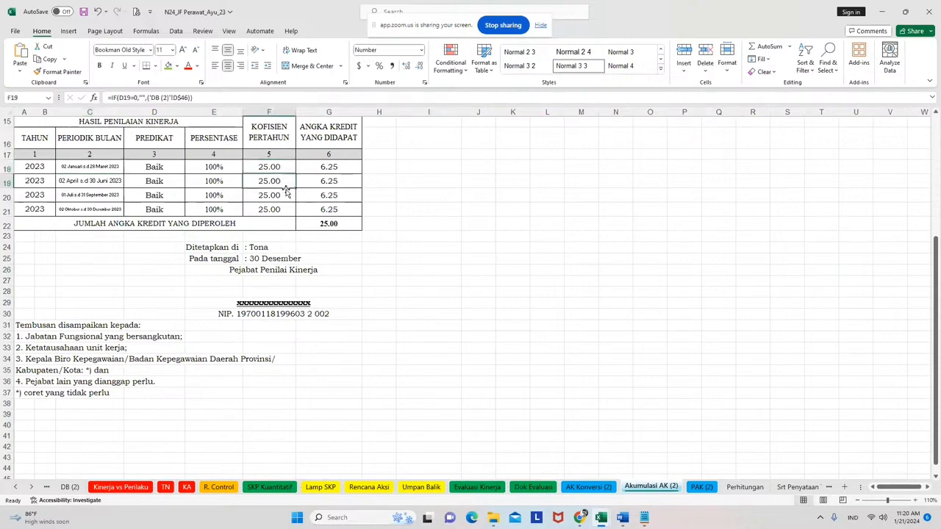
{"action": "left_click", "coordinate": [265, 225]}
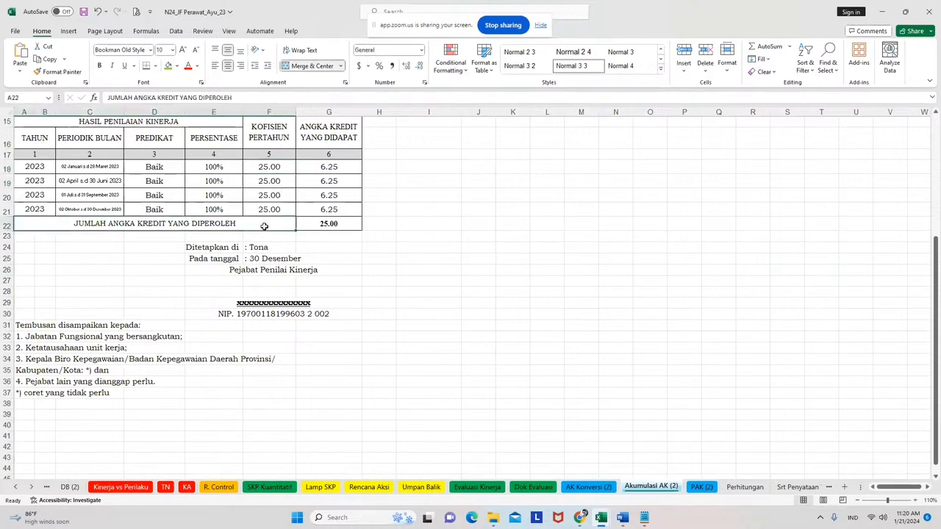
{"action": "left_click_drag", "start_coordinate": [269, 168], "coordinate": [269, 210]}
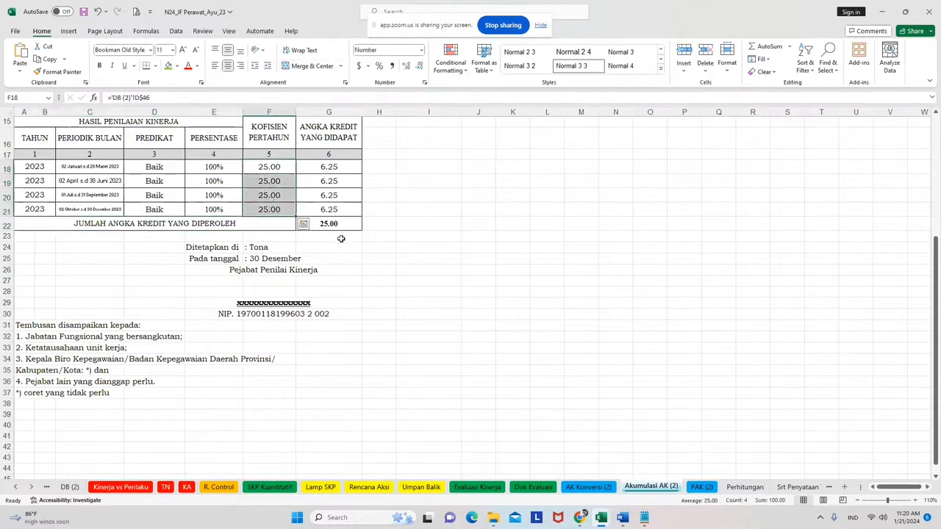
{"action": "left_click", "coordinate": [69, 487]}
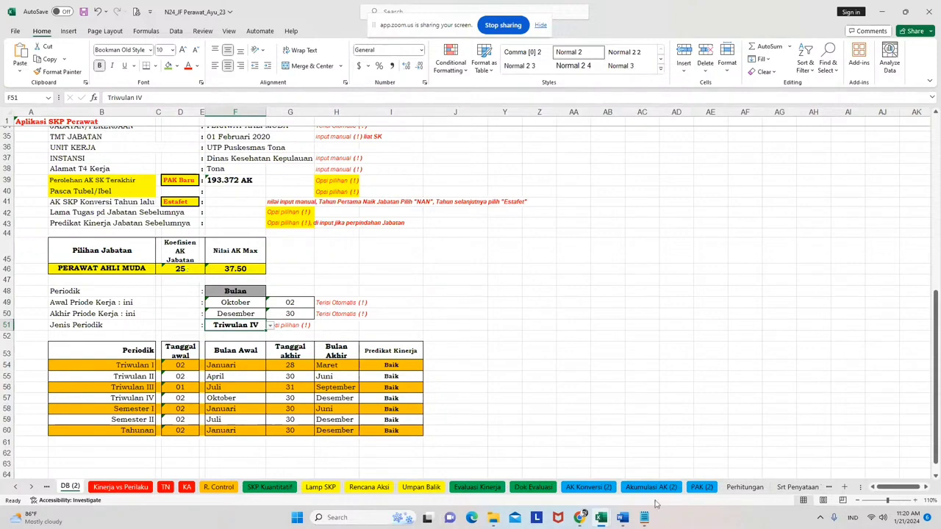
Review the old, new and combined credit points and their total row in the PAK (2) credit assessment table.
{"action": "left_click", "coordinate": [701, 488]}
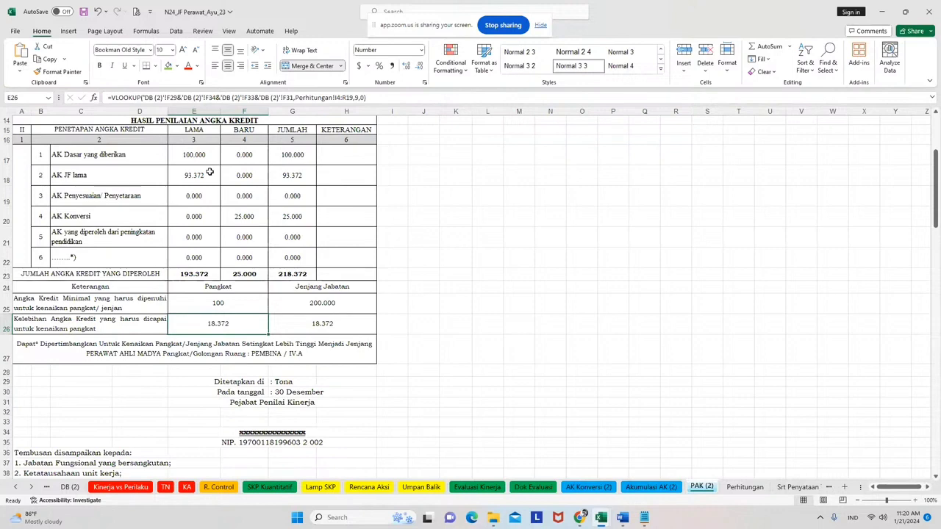
{"action": "left_click", "coordinate": [201, 276]}
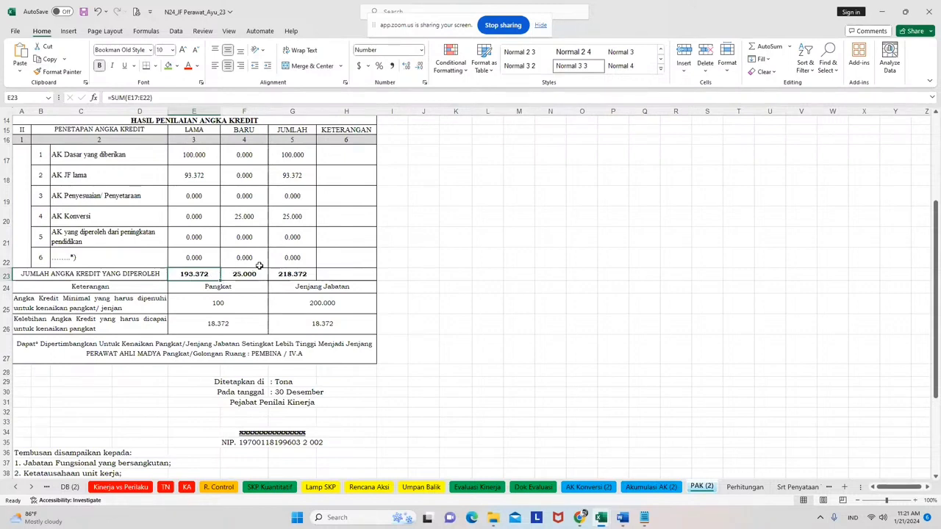
{"action": "left_click", "coordinate": [200, 155]}
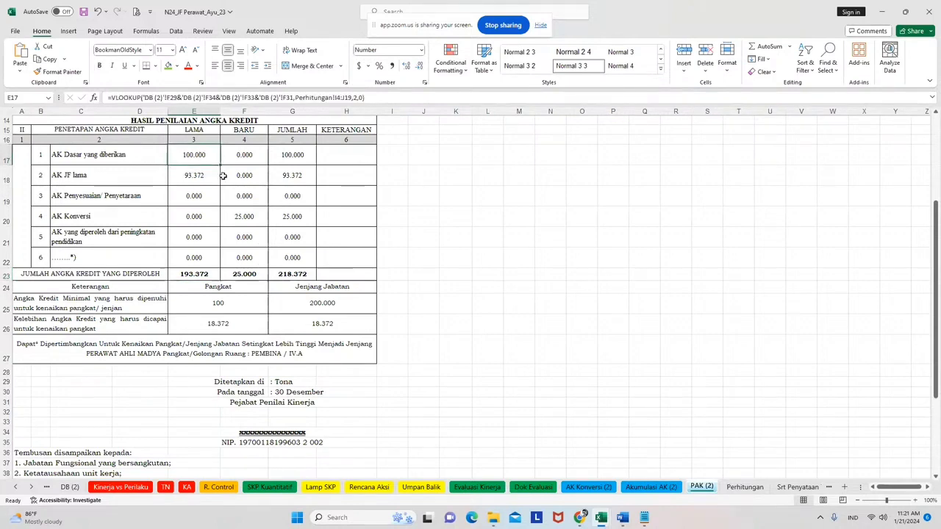
{"action": "left_click", "coordinate": [194, 176]}
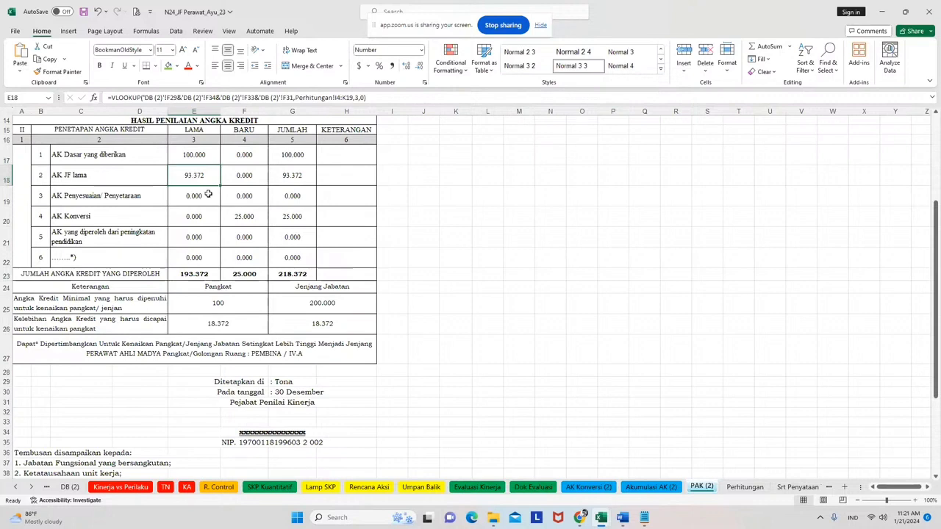
{"action": "left_click", "coordinate": [196, 277]}
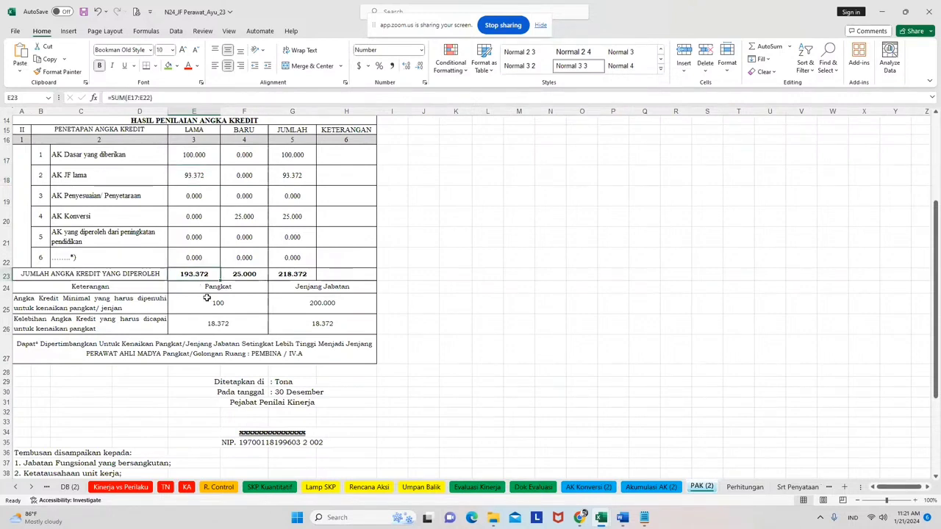
{"action": "left_click", "coordinate": [250, 216]}
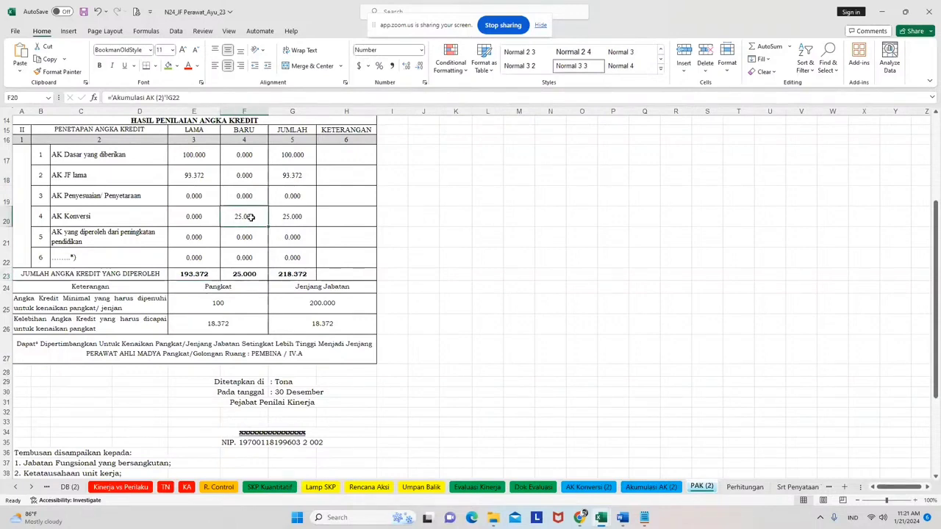
{"action": "left_click", "coordinate": [112, 223]}
{"action": "left_click", "coordinate": [247, 217]}
{"action": "left_click", "coordinate": [245, 275]}
{"action": "left_click", "coordinate": [203, 276]}
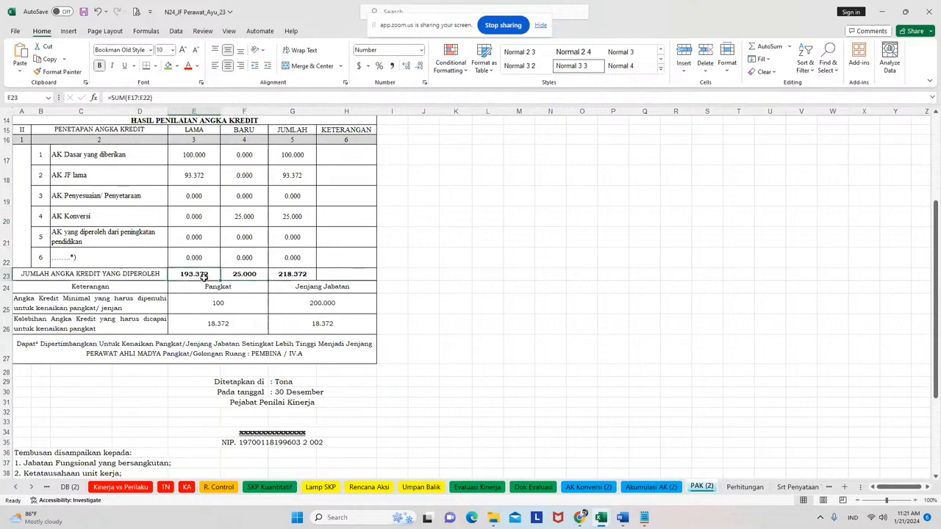
{"action": "left_click", "coordinate": [251, 274]}
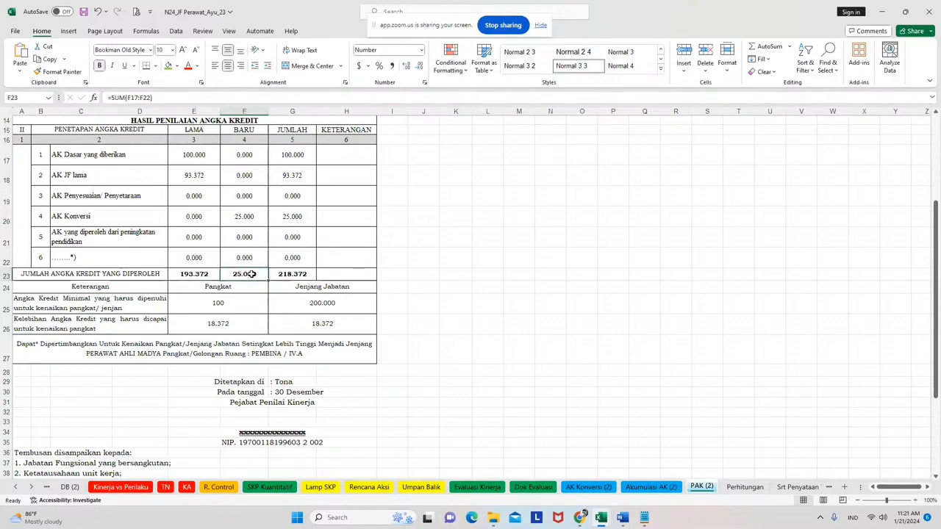
{"action": "left_click", "coordinate": [302, 275]}
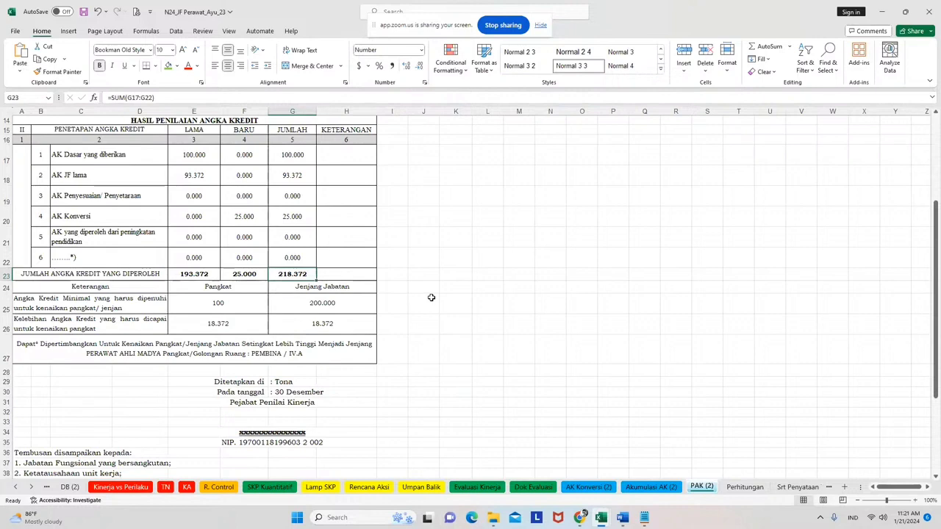
Compare the minimum and excess credit points for rank and job level with the combined total on PAK (2).
{"action": "left_click", "coordinate": [230, 308]}
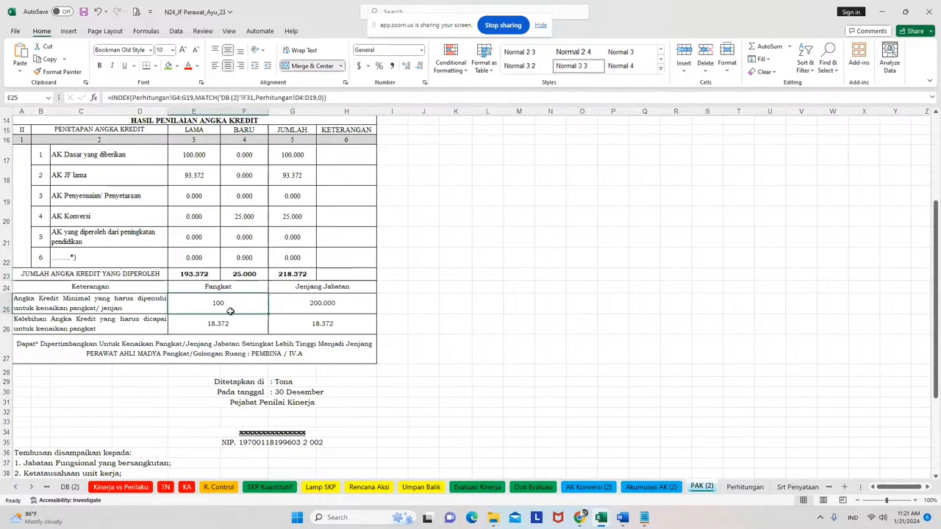
{"action": "left_click", "coordinate": [231, 323]}
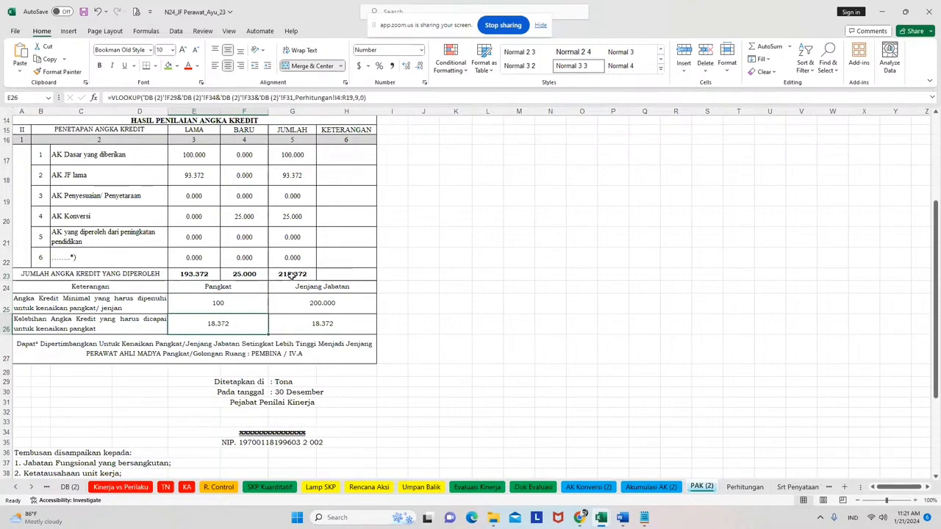
{"action": "left_click", "coordinate": [291, 275]}
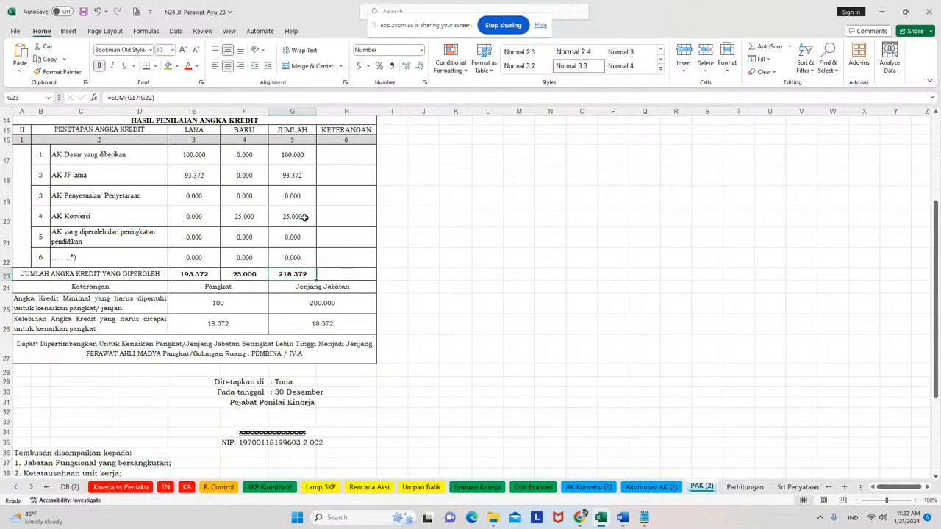
{"action": "left_click", "coordinate": [298, 181]}
{"action": "left_click", "coordinate": [297, 215]}
{"action": "left_click", "coordinate": [294, 216]}
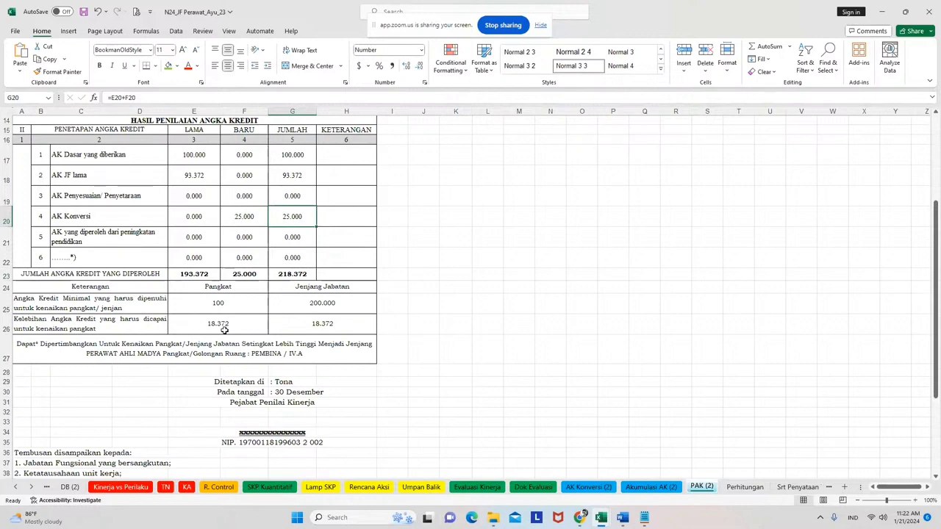
{"action": "left_click", "coordinate": [316, 306]}
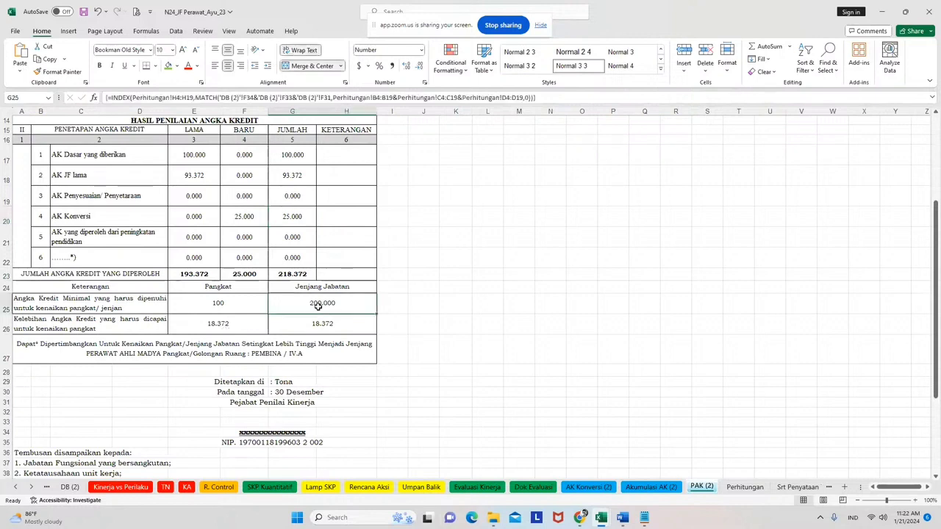
{"action": "left_click", "coordinate": [326, 325]}
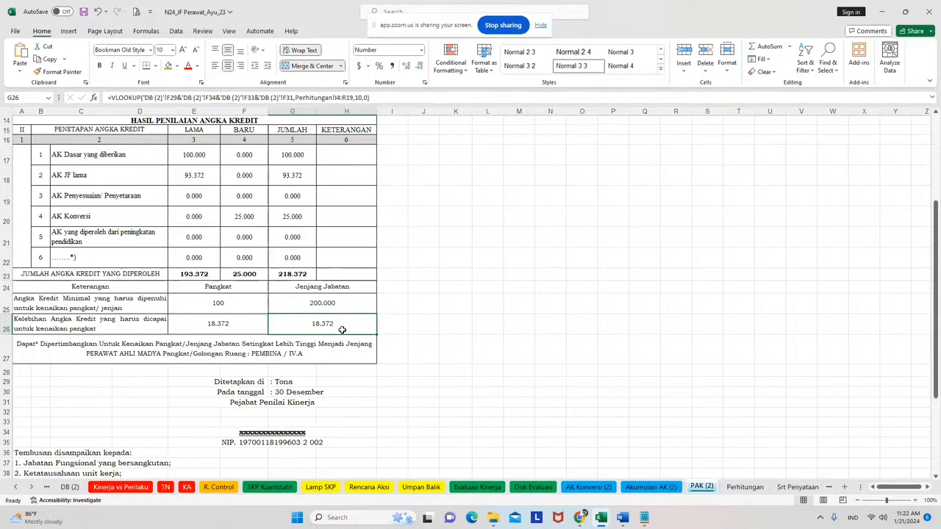
Copy the combined credit total in G23 of PAK (2) and paste it as values only into cell I46 of DB (2).
{"action": "key", "text": "Up"}
{"action": "key", "text": "Up"}
{"action": "key", "text": "Up"}
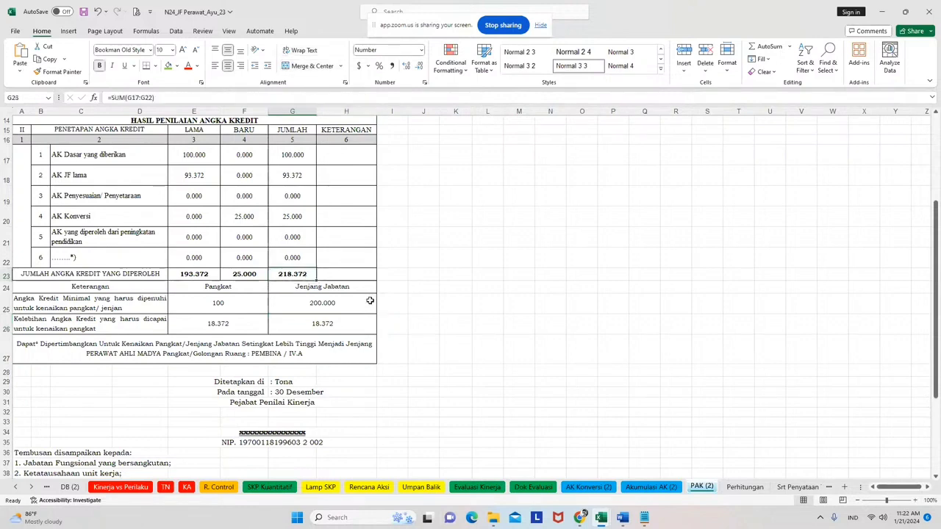
{"action": "key", "text": "ctrl+c"}
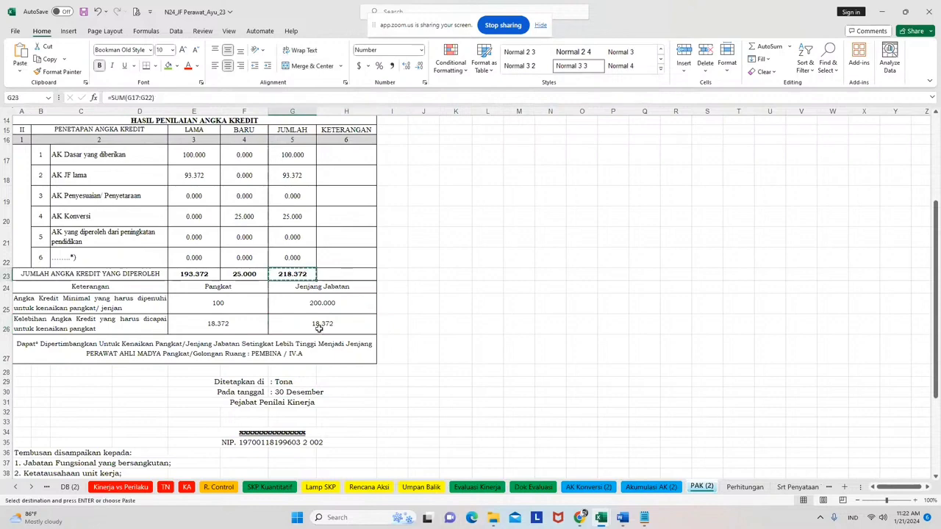
{"action": "left_click", "coordinate": [72, 488]}
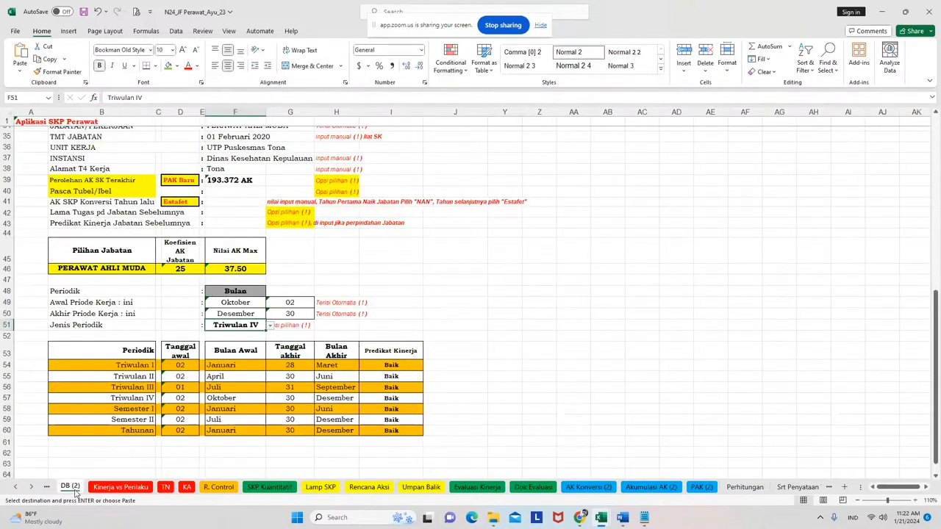
{"action": "scroll", "coordinate": [210, 304], "scroll_direction": "up", "scroll_amount": 2}
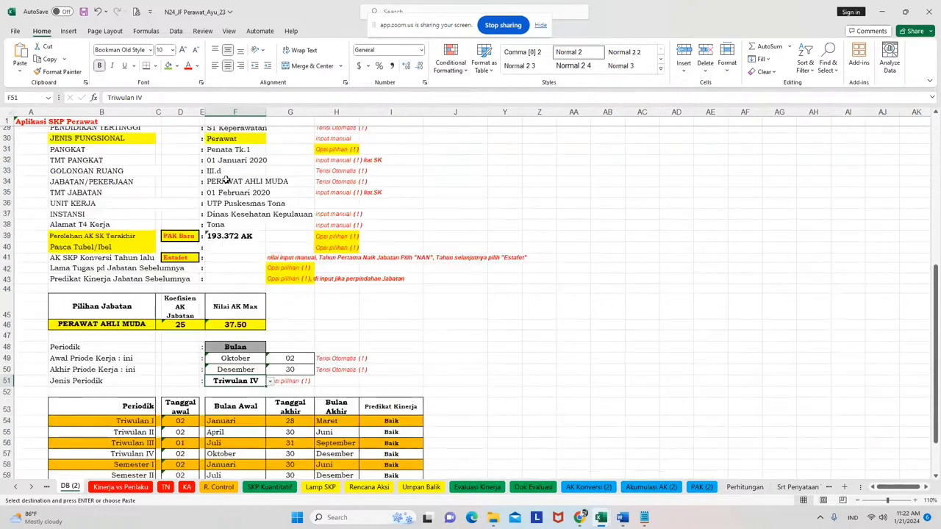
{"action": "right_click", "coordinate": [394, 323]}
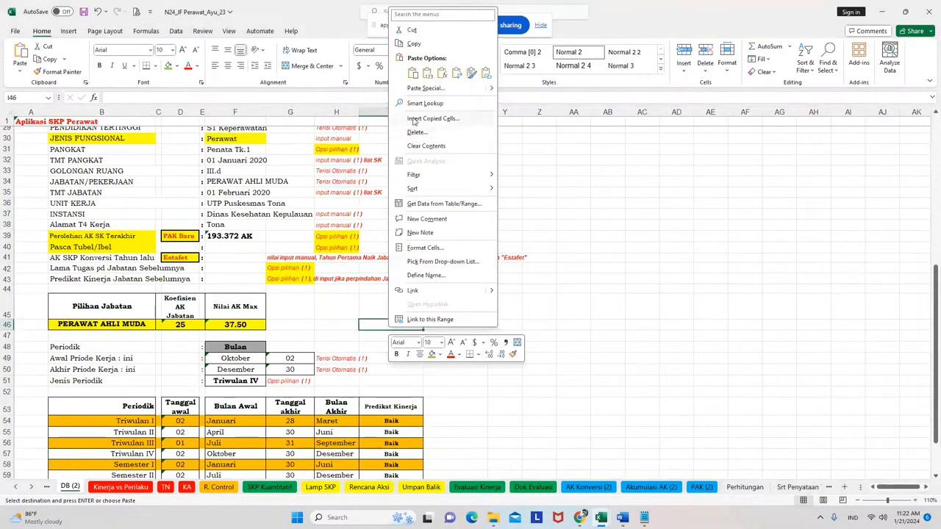
{"action": "left_click", "coordinate": [425, 88]}
{"action": "left_click", "coordinate": [337, 69]}
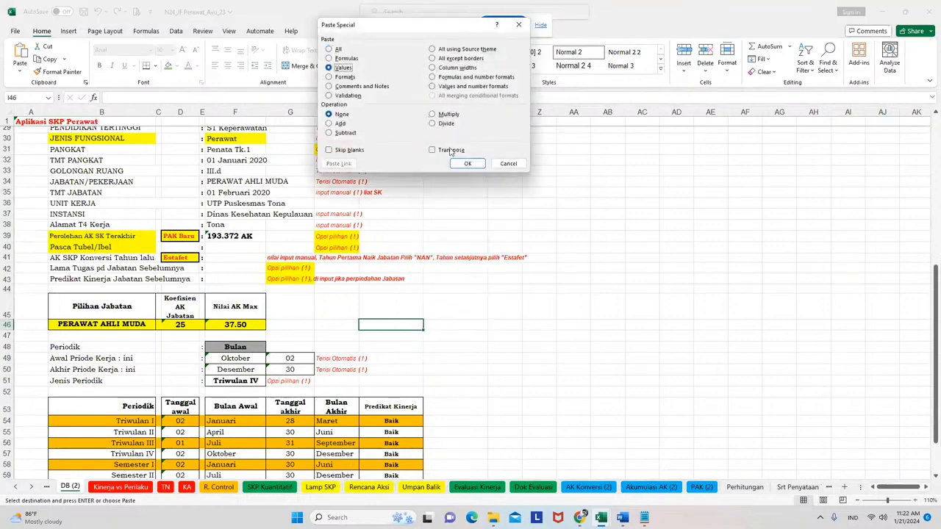
{"action": "left_click", "coordinate": [458, 164]}
Copy the number 218.372 as plain text from the contents of cell I46.
{"action": "left_click_drag", "start_coordinate": [133, 97], "coordinate": [106, 97]}
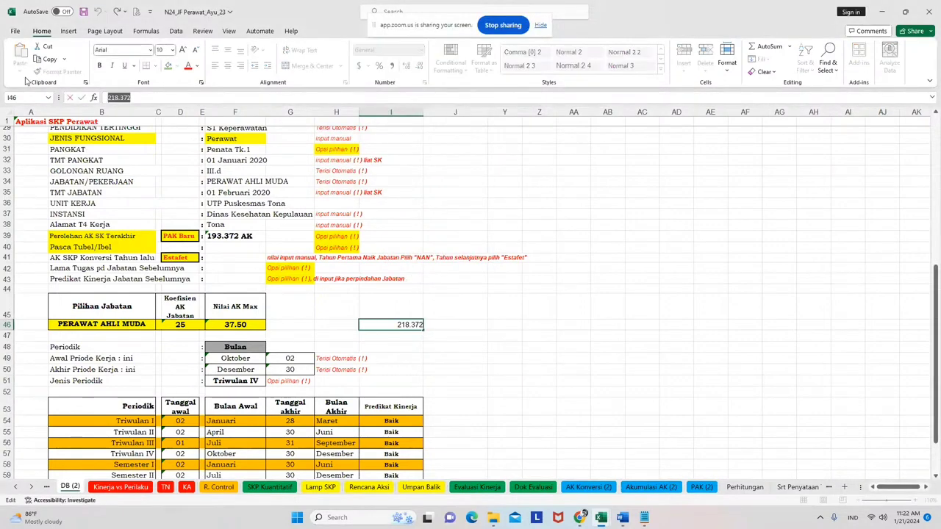
{"action": "key", "text": "ctrl+c"}
{"action": "key", "text": "Return"}
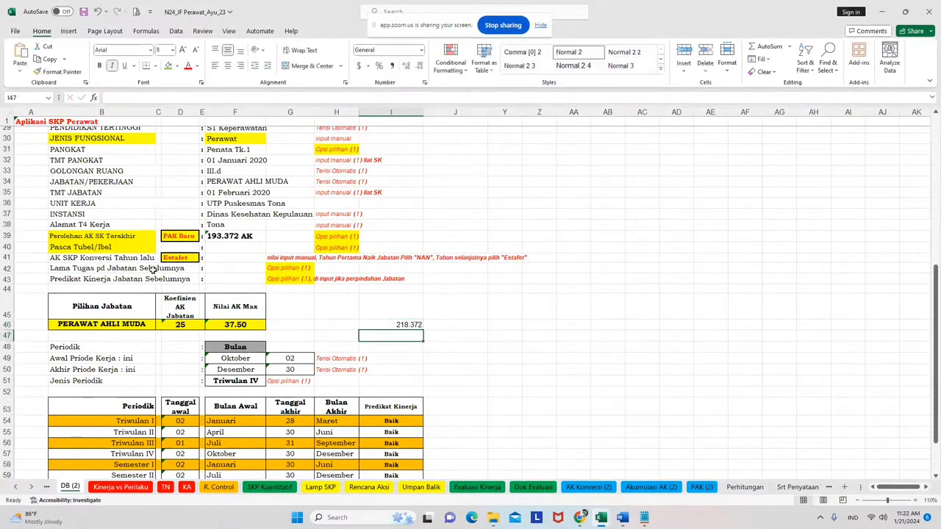
Clear the Perolehan AK SK Terakhir value in cell F39.
{"action": "left_click", "coordinate": [225, 237]}
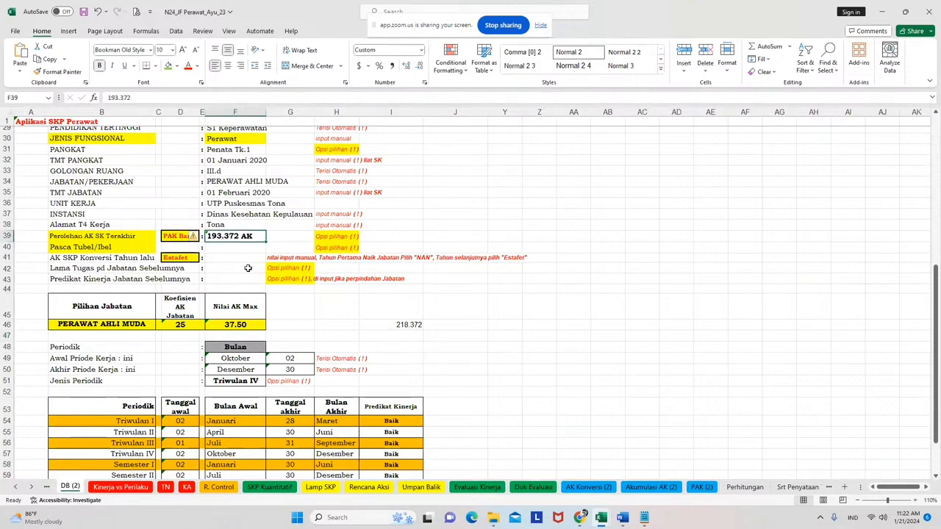
{"action": "key", "text": "Delete"}
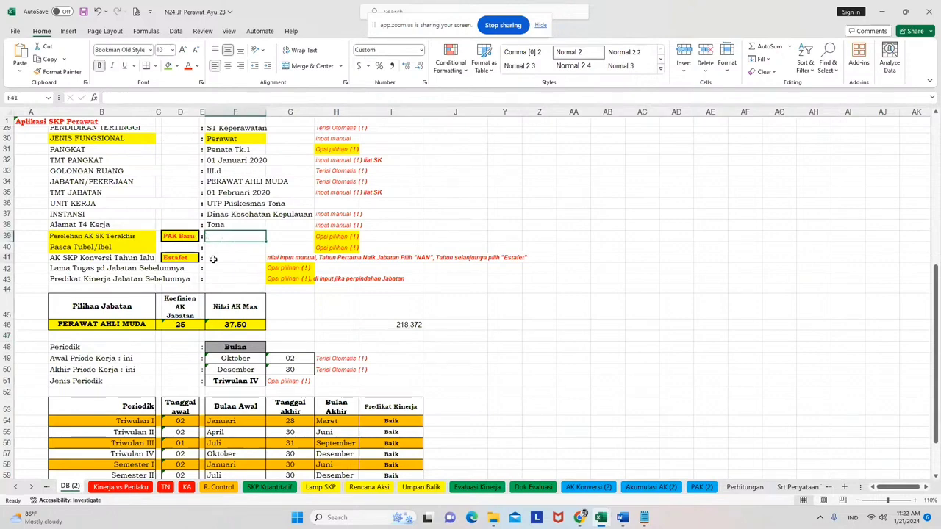
{"action": "left_click", "coordinate": [215, 257]}
{"action": "left_click", "coordinate": [218, 246]}
{"action": "left_click", "coordinate": [218, 236]}
Paste 218.372 as the AK SKP Konversi Tahun lalu value in F41, and clear the helper number in I46.
{"action": "left_click", "coordinate": [227, 258]}
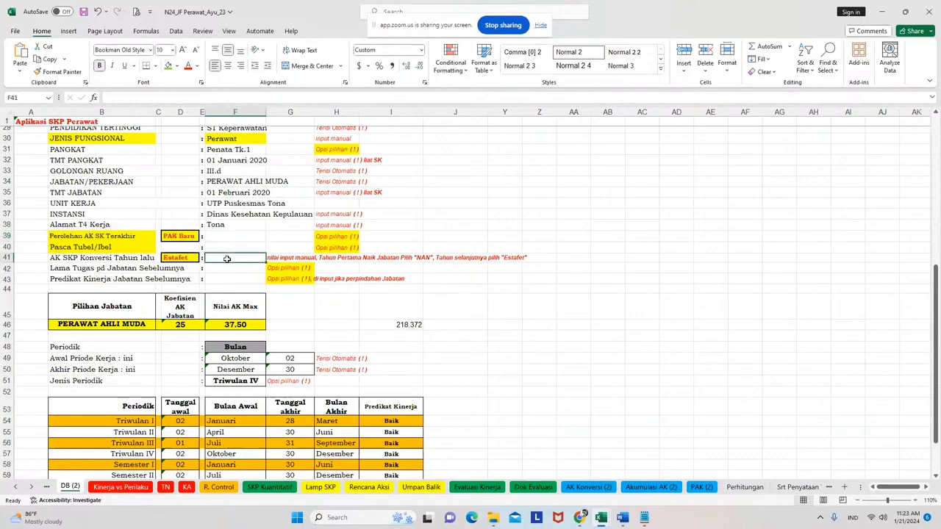
{"action": "double_click", "coordinate": [227, 259]}
{"action": "key", "text": "ctrl+v"}
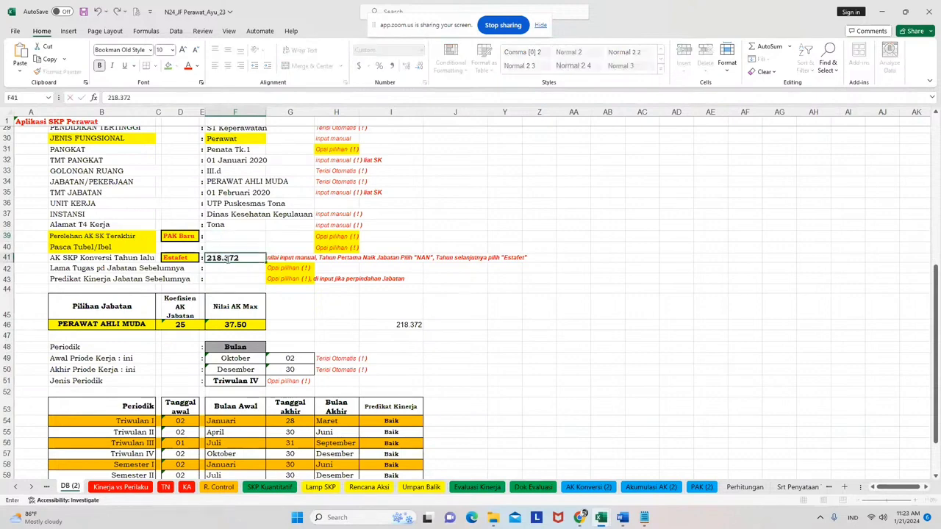
{"action": "key", "text": "Return"}
{"action": "left_click", "coordinate": [416, 324]}
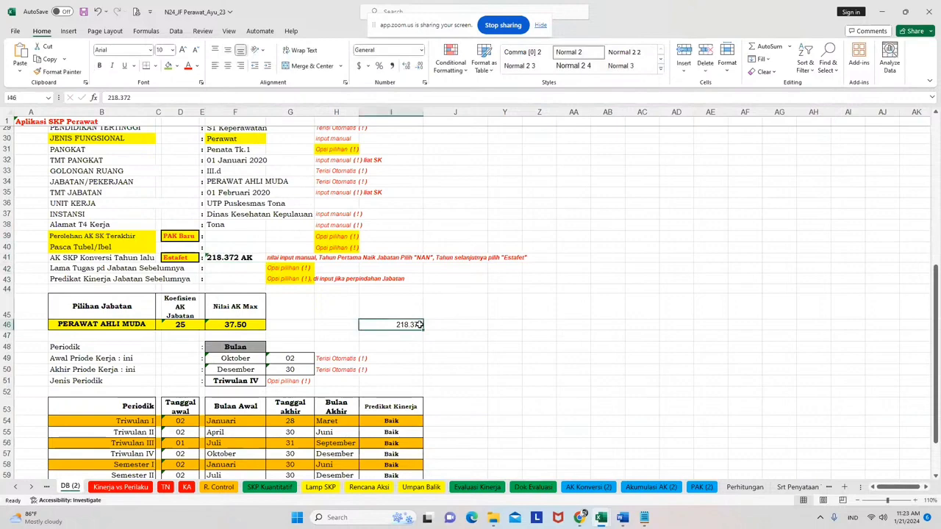
{"action": "key", "text": "Delete"}
Set the Pangkat in F31 of DB (2) to Pembina.
{"action": "left_click", "coordinate": [225, 170]}
{"action": "left_click", "coordinate": [243, 150]}
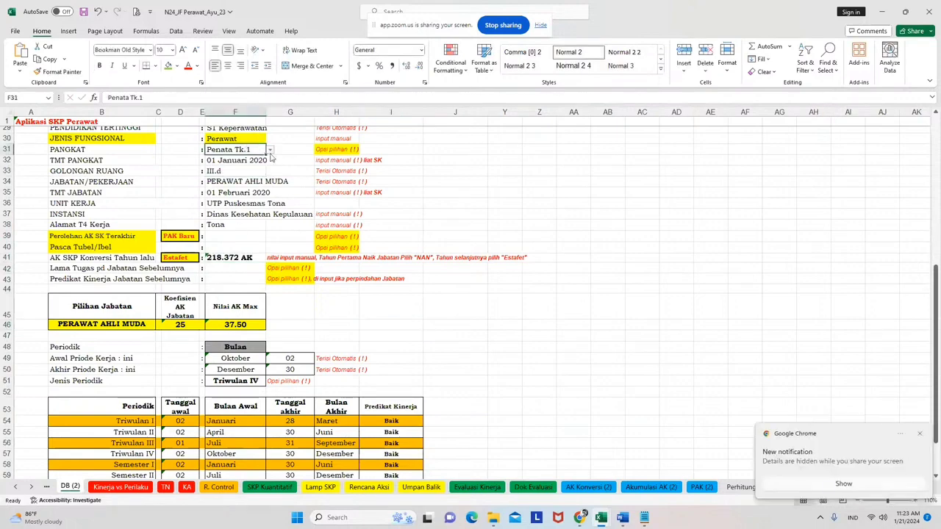
{"action": "left_click", "coordinate": [269, 150]}
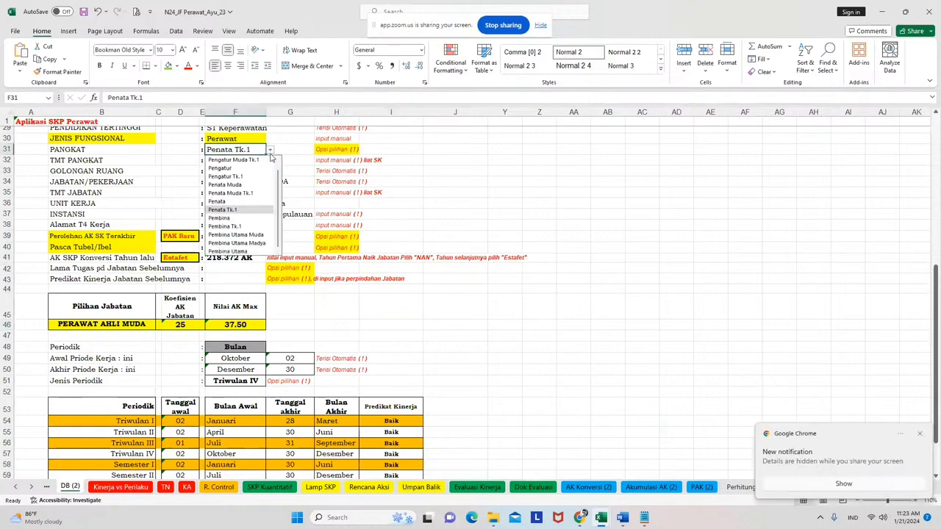
{"action": "left_click", "coordinate": [253, 218]}
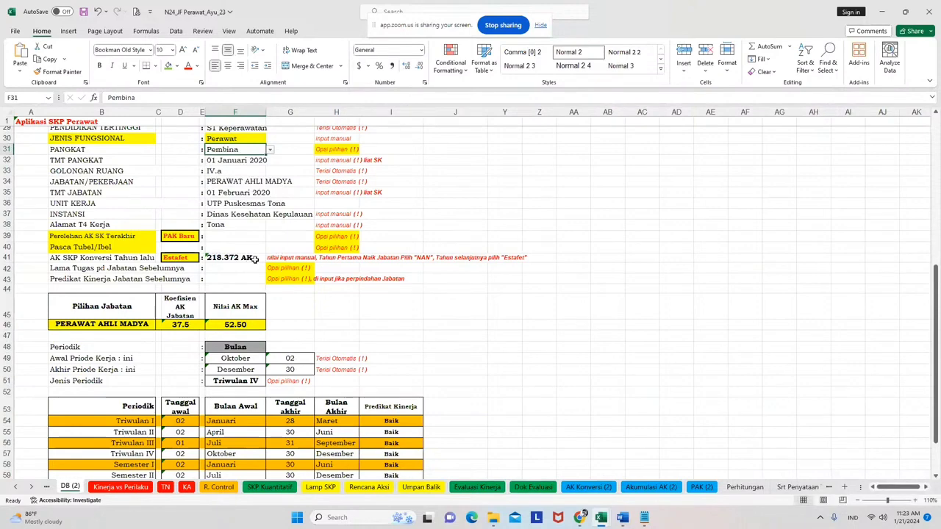
{"action": "left_click", "coordinate": [253, 258]}
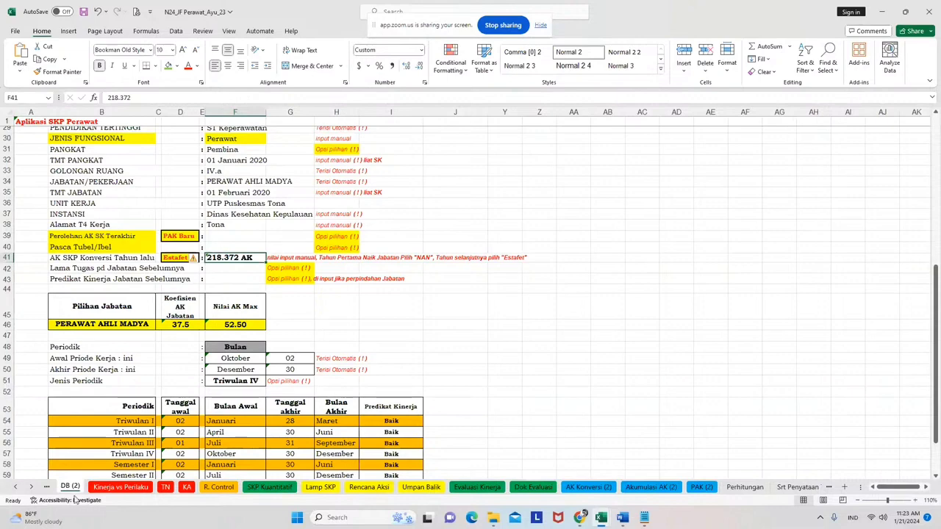
Examine the Penata Tk.1 and Pembina rows on the Perhitungan sheet, checking the AK Dasar value and the new conversion credit.
{"action": "left_click", "coordinate": [32, 488]}
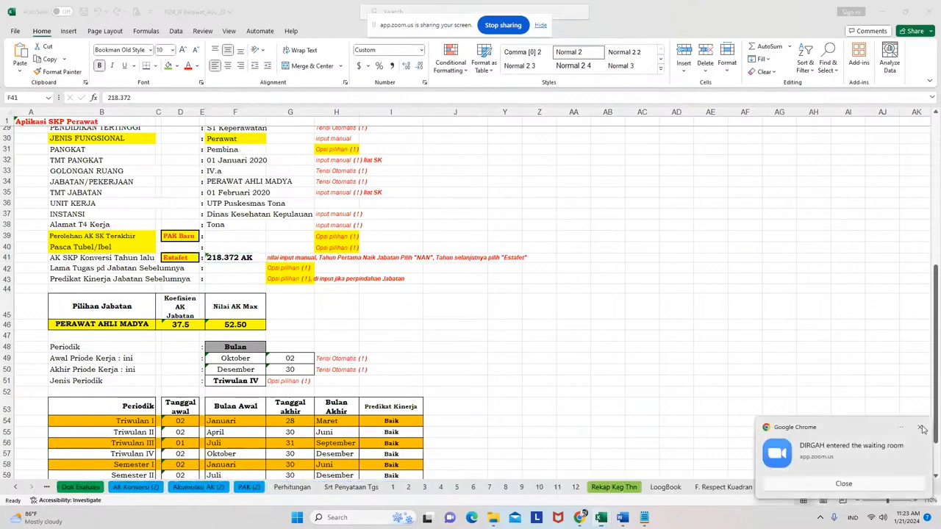
{"action": "left_click", "coordinate": [922, 428]}
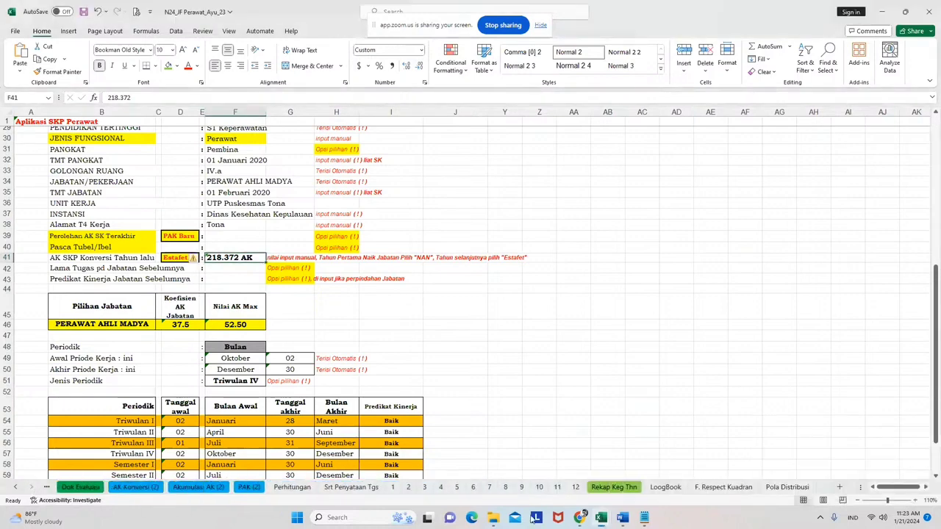
{"action": "left_click", "coordinate": [292, 488]}
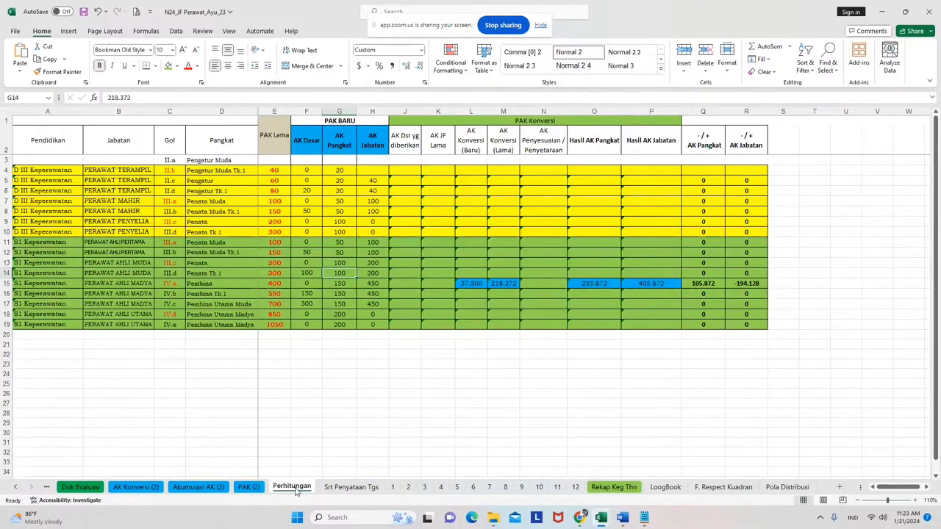
{"action": "left_click", "coordinate": [312, 286]}
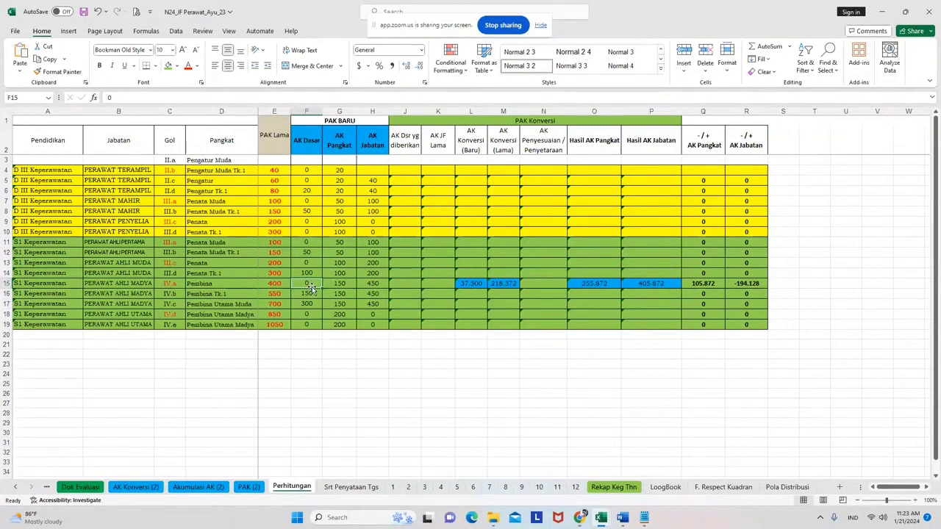
{"action": "left_click", "coordinate": [167, 276]}
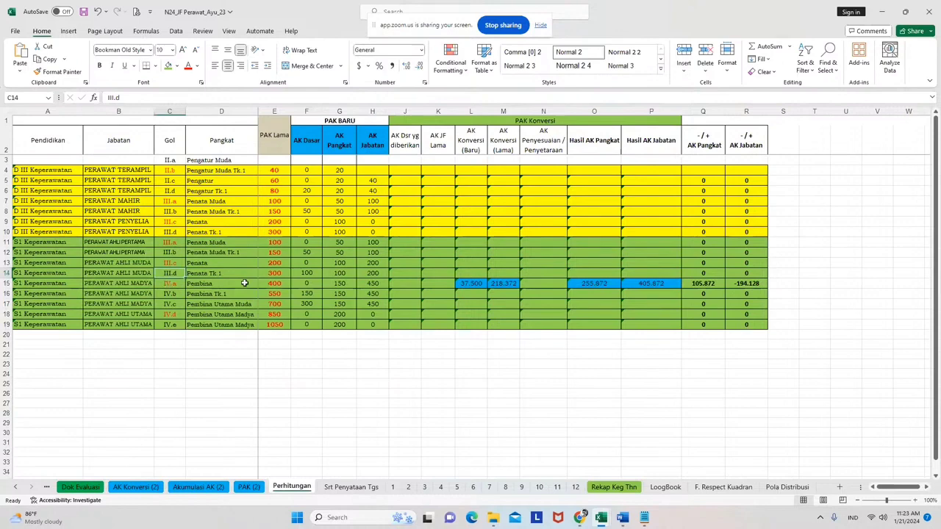
{"action": "left_click", "coordinate": [312, 287]}
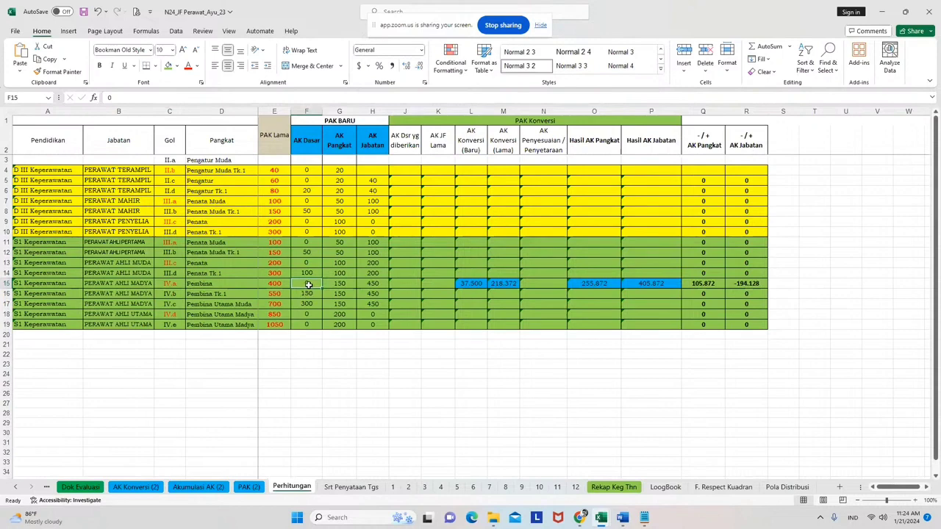
{"action": "key", "text": "Right"}
{"action": "key", "text": "Right"}
{"action": "key", "text": "Right"}
{"action": "key", "text": "Right"}
{"action": "key", "text": "Right"}
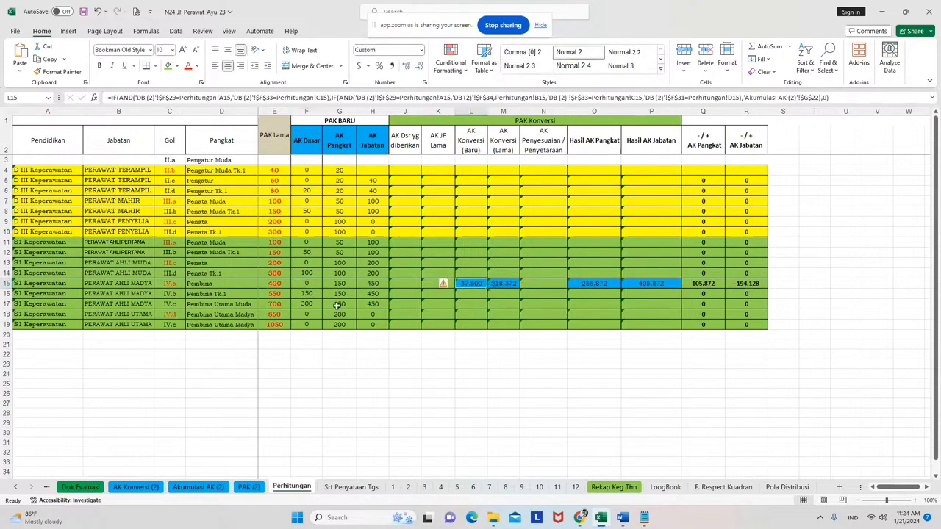
{"action": "left_click", "coordinate": [308, 286]}
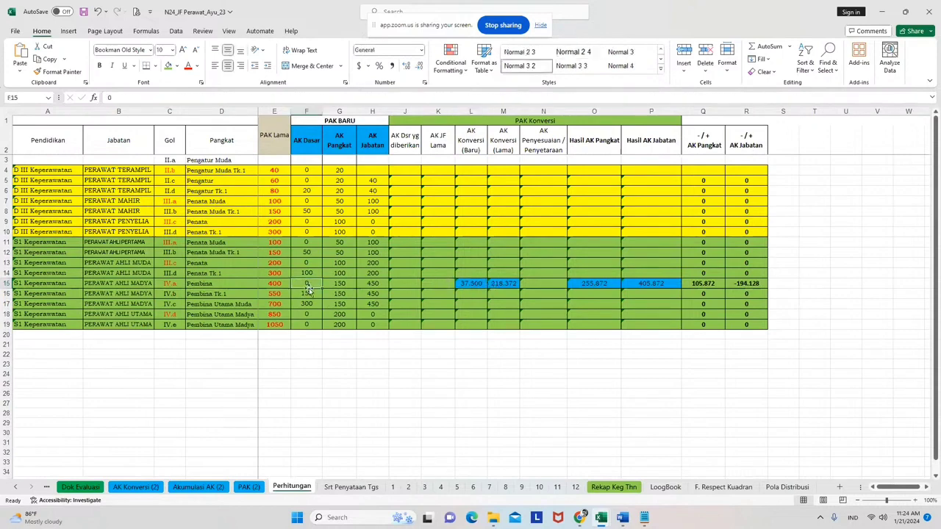
Return to DB (2) and set the AK SKP Konversi Tahun lalu option in D41 to NAN.
{"action": "left_click", "coordinate": [15, 487]}
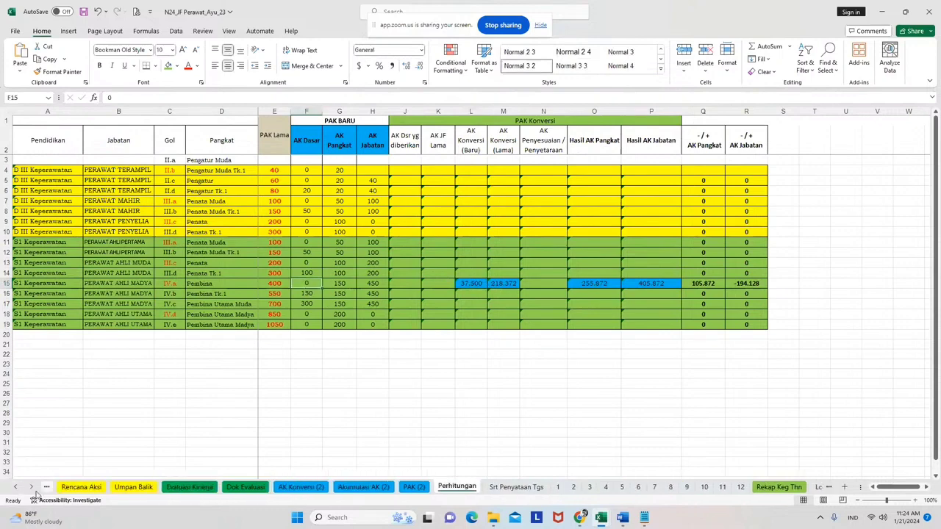
{"action": "left_click", "coordinate": [15, 488]}
{"action": "left_click", "coordinate": [15, 487]}
{"action": "left_click", "coordinate": [14, 488]}
{"action": "left_click", "coordinate": [15, 487]}
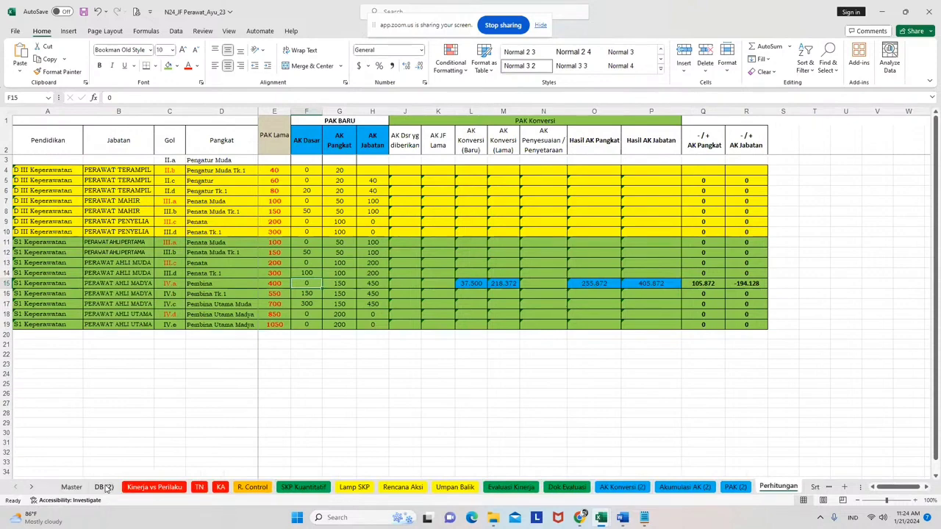
{"action": "left_click", "coordinate": [103, 488]}
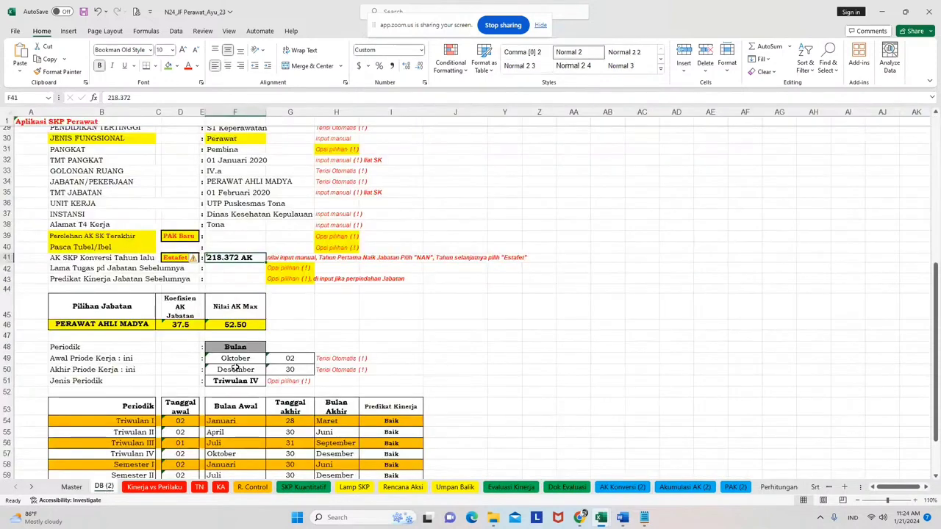
{"action": "left_click", "coordinate": [168, 258]}
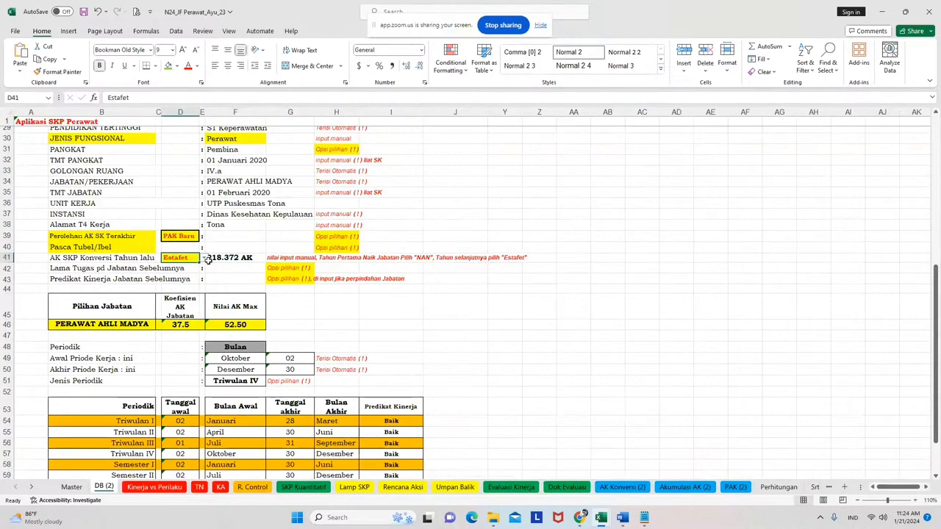
{"action": "left_click", "coordinate": [237, 183]}
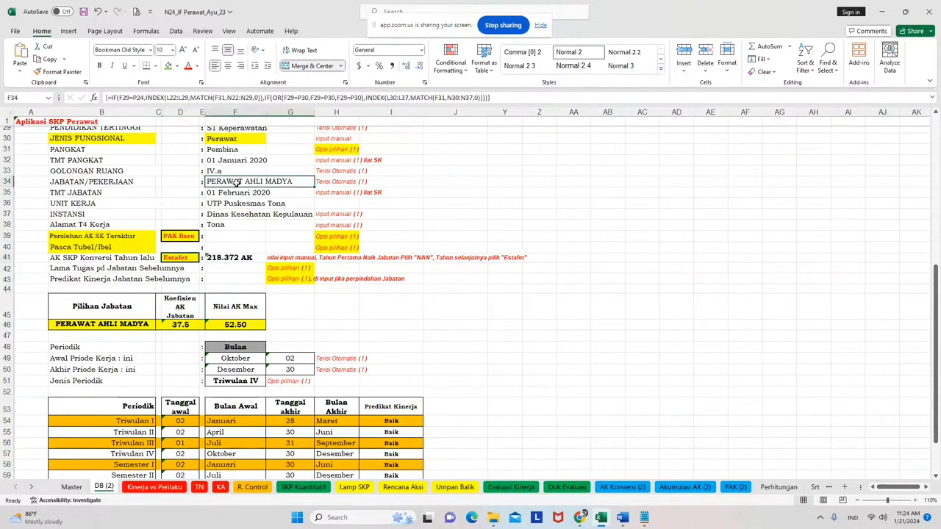
{"action": "left_click", "coordinate": [189, 260]}
{"action": "left_click", "coordinate": [204, 258]}
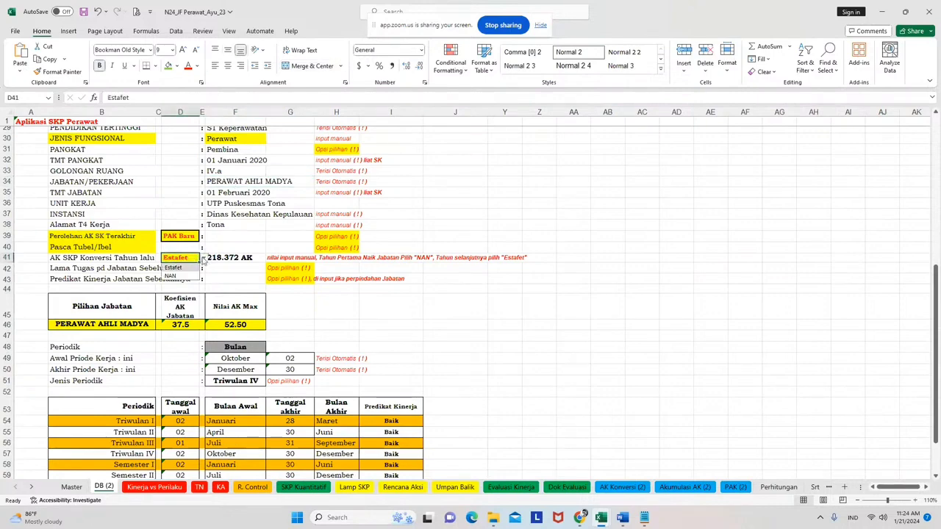
{"action": "left_click", "coordinate": [189, 274]}
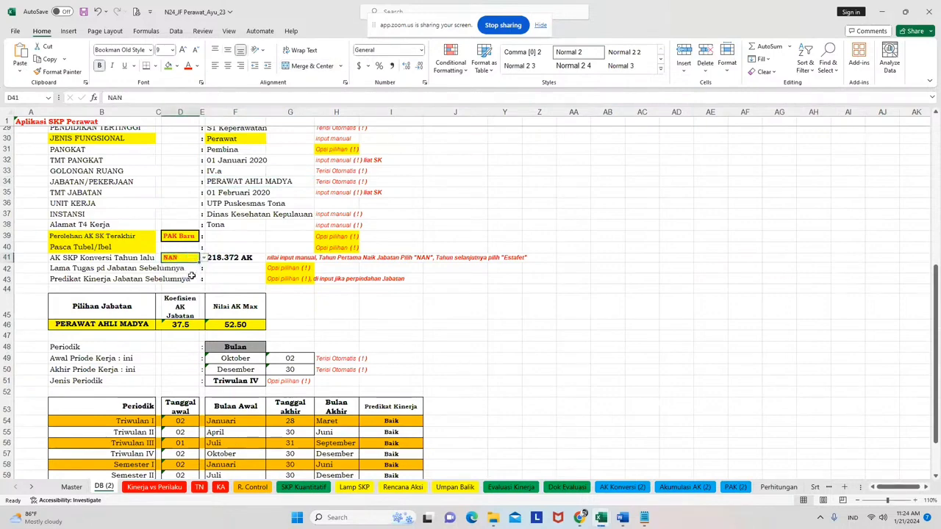
{"action": "left_click", "coordinate": [213, 258]}
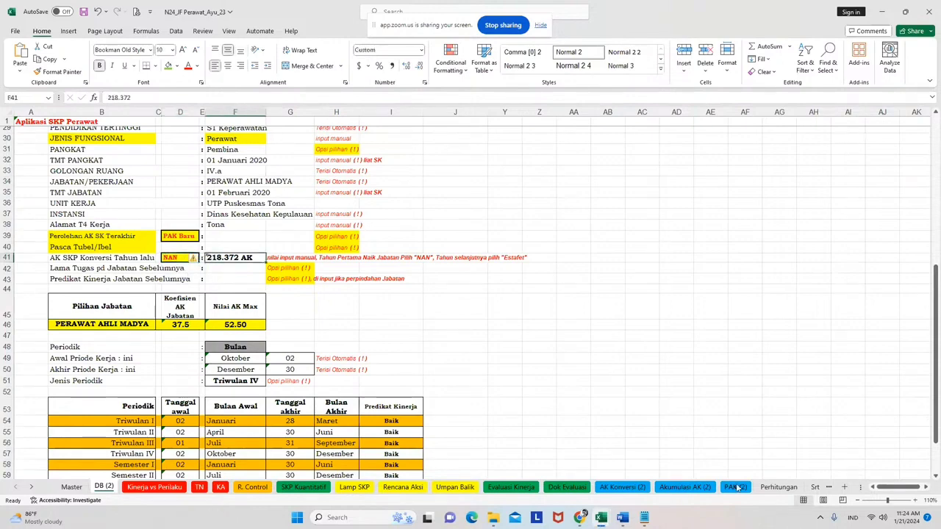
Review the old and new credit rows, their totals, the minimum credits and the promotion verdict on PAK (2).
{"action": "left_click", "coordinate": [736, 487]}
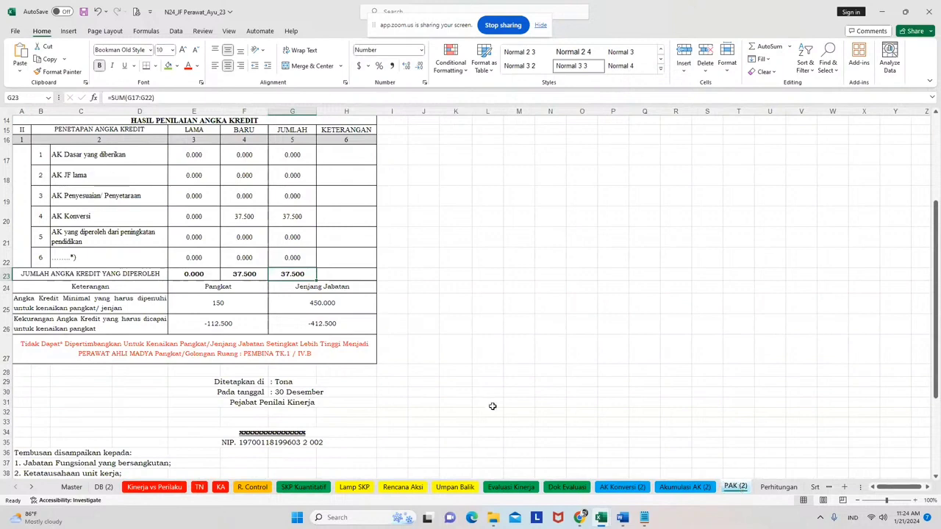
{"action": "left_click_drag", "start_coordinate": [190, 155], "coordinate": [190, 256]}
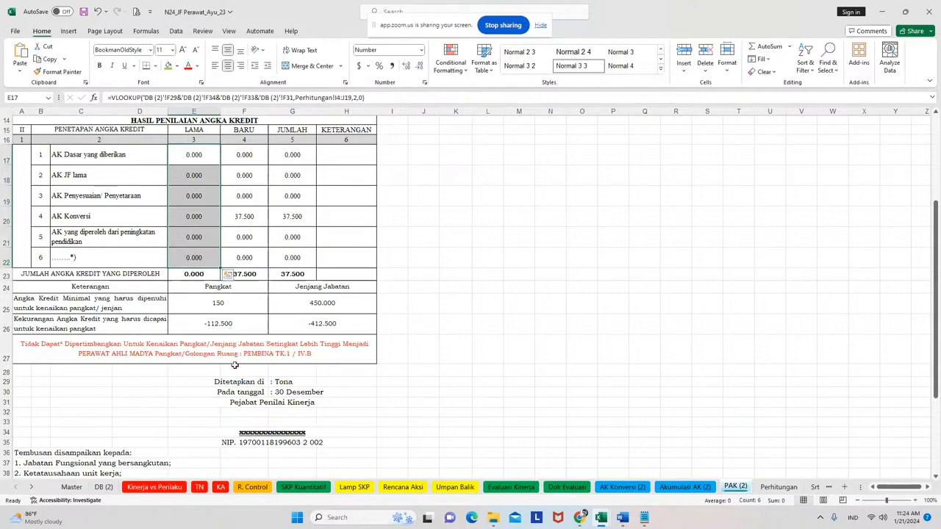
{"action": "left_click", "coordinate": [260, 354]}
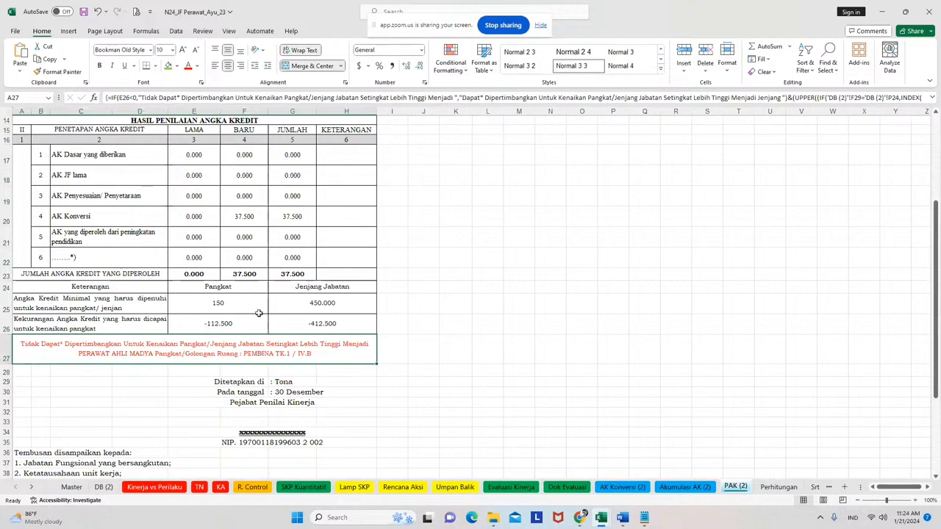
{"action": "left_click", "coordinate": [239, 221]}
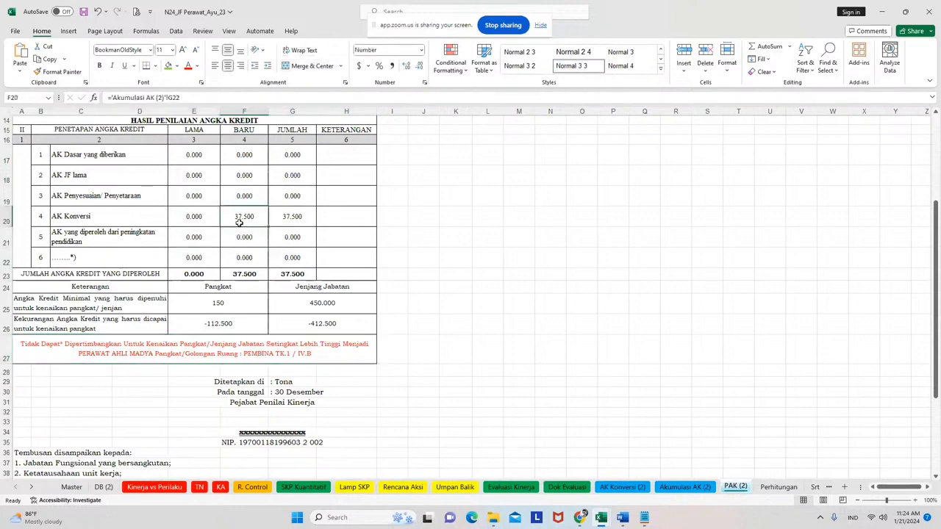
{"action": "left_click", "coordinate": [251, 276]}
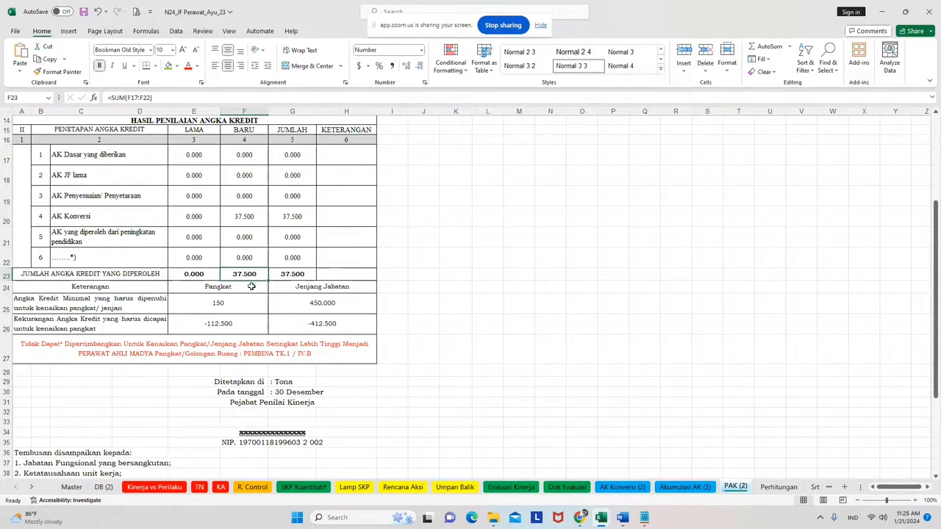
{"action": "left_click", "coordinate": [247, 303]}
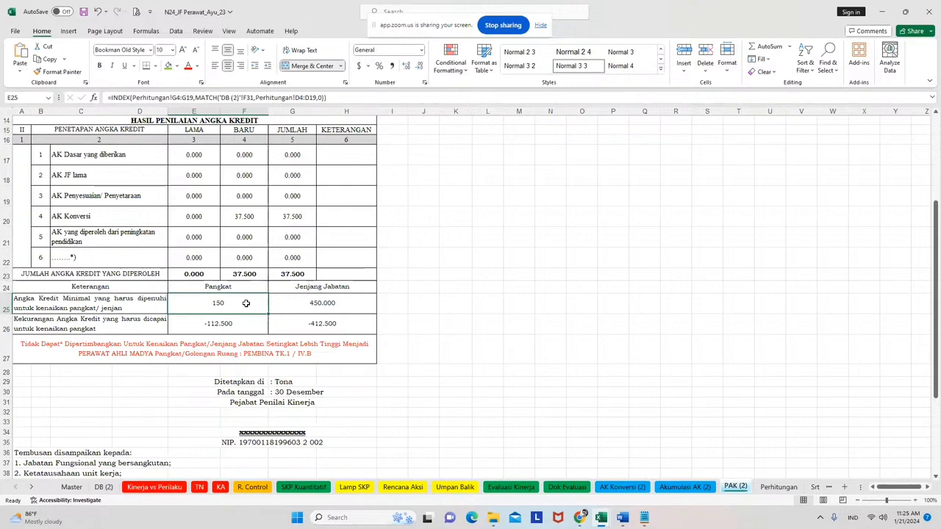
{"action": "left_click", "coordinate": [332, 308]}
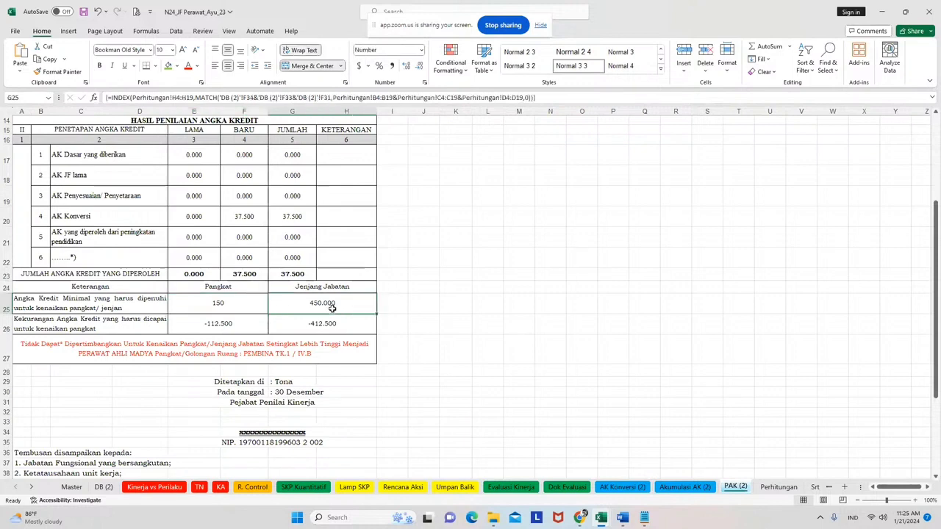
{"action": "left_click", "coordinate": [294, 277]}
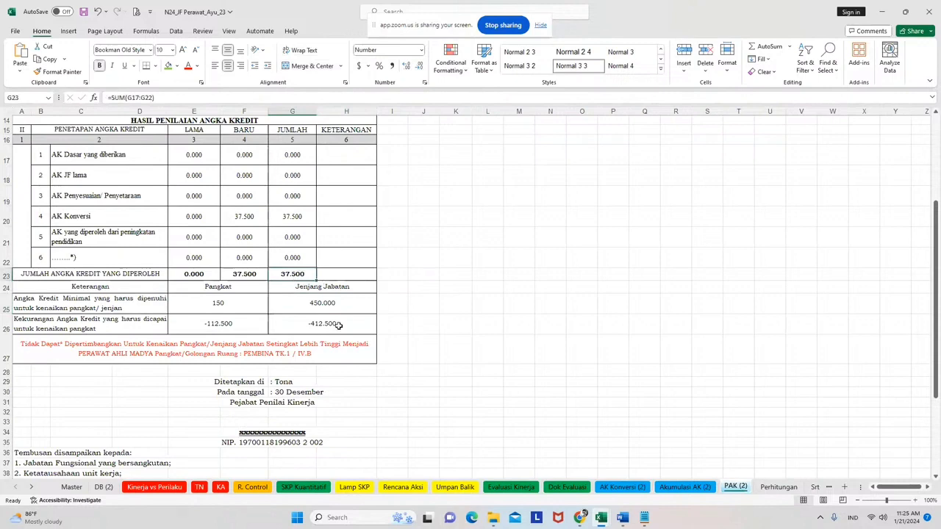
On DB (2), set the AK SKP Konversi Tahun lalu option in D41 to Estafet and its value in F41 to 37.5.
{"action": "left_click", "coordinate": [108, 487]}
{"action": "left_click", "coordinate": [188, 258]}
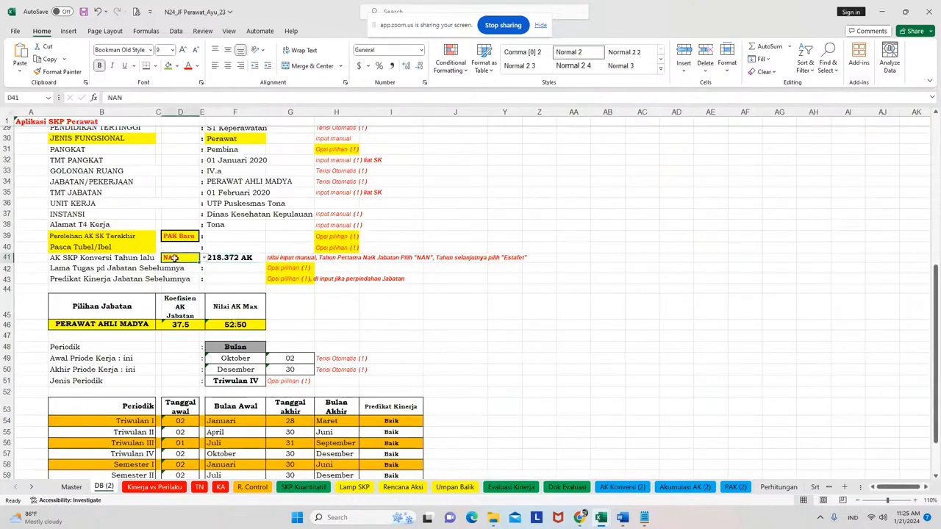
{"action": "left_click", "coordinate": [203, 258]}
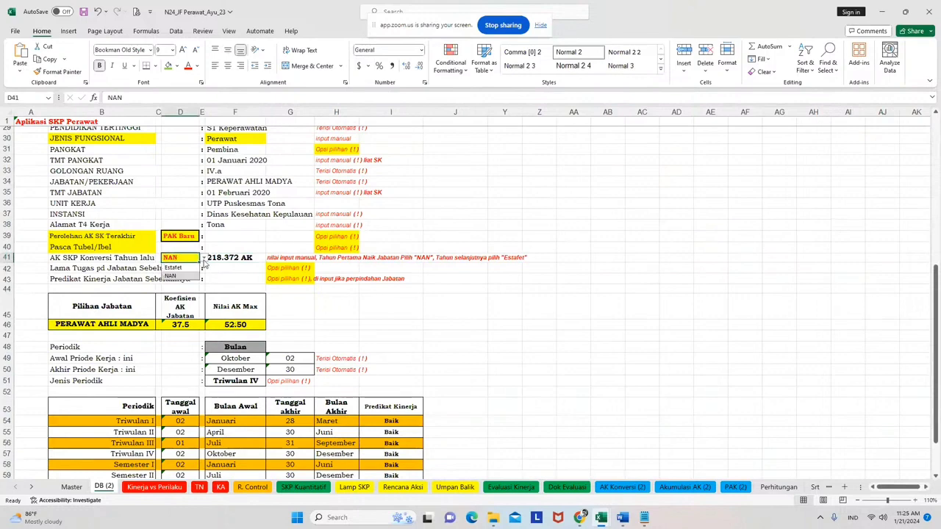
{"action": "left_click", "coordinate": [177, 267]}
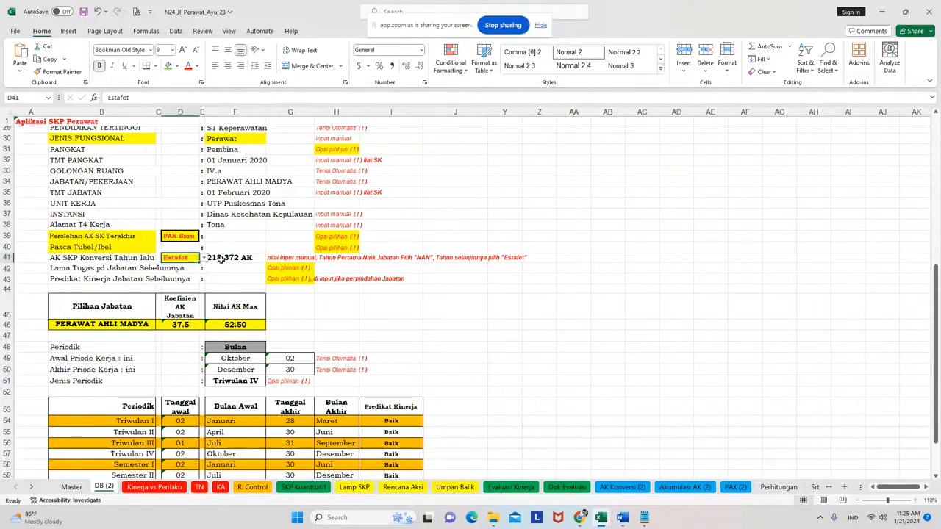
{"action": "left_click", "coordinate": [221, 260]}
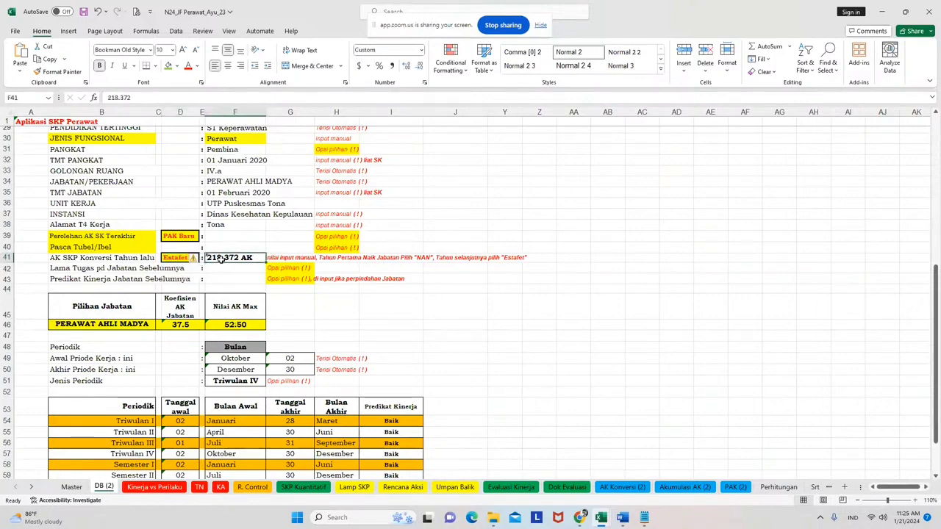
{"action": "type", "text": "37.5"}
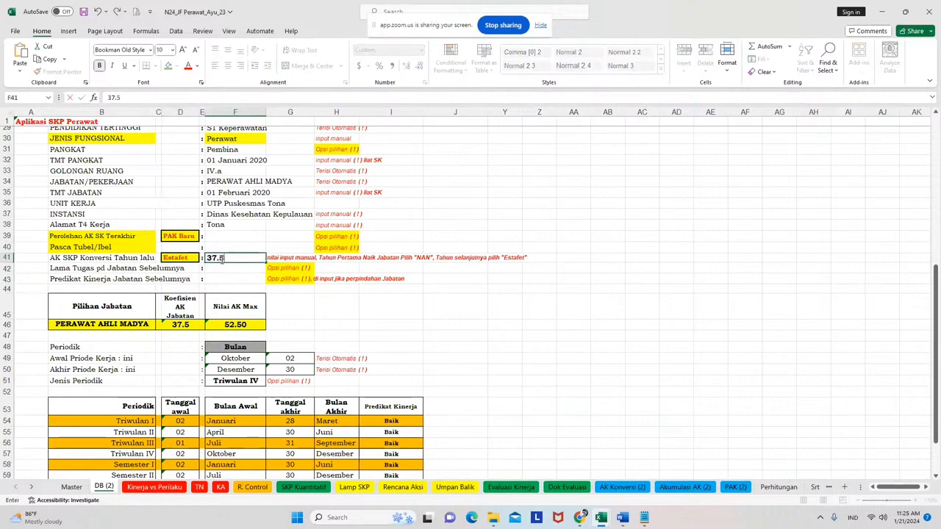
{"action": "key", "text": "Return"}
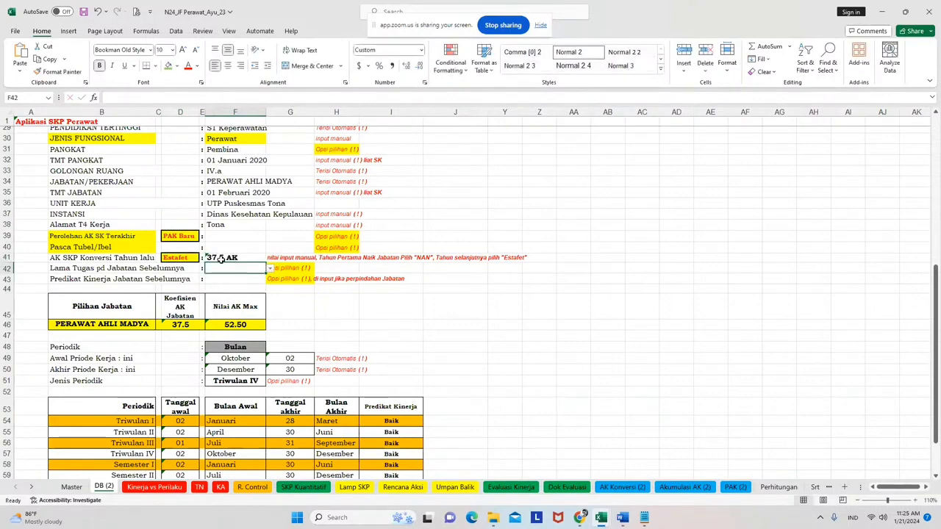
{"action": "left_click", "coordinate": [220, 259]}
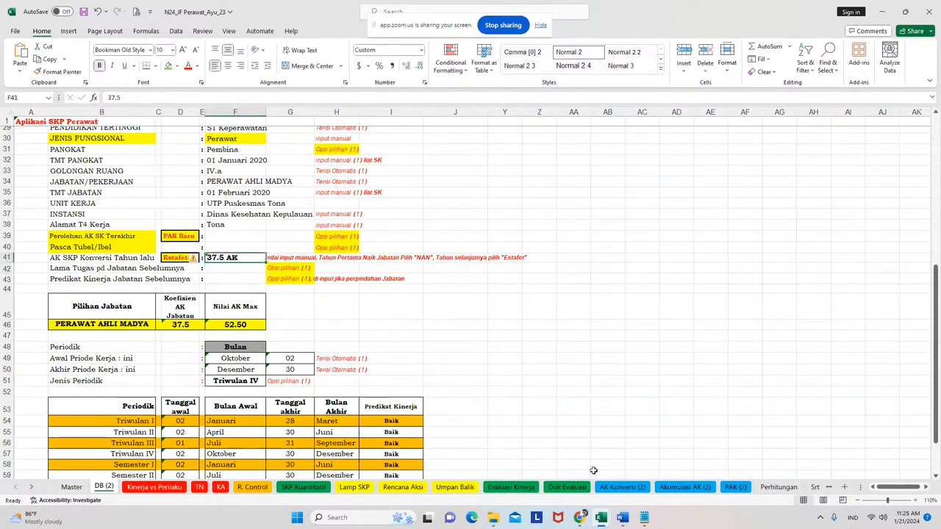
Review the converted credit on AK Konversi (2), and the credit totals, promotion verdict and current position on PAK (2).
{"action": "left_click", "coordinate": [622, 487]}
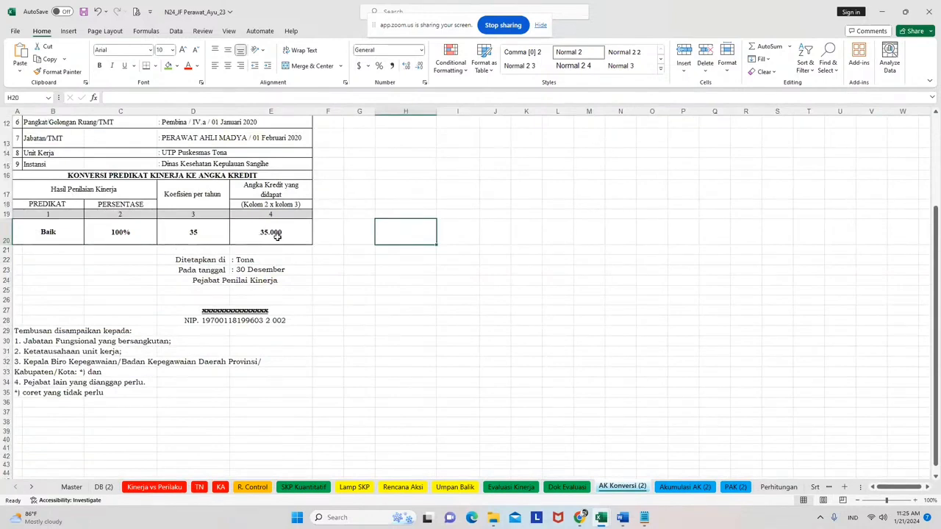
{"action": "left_click", "coordinate": [735, 487]}
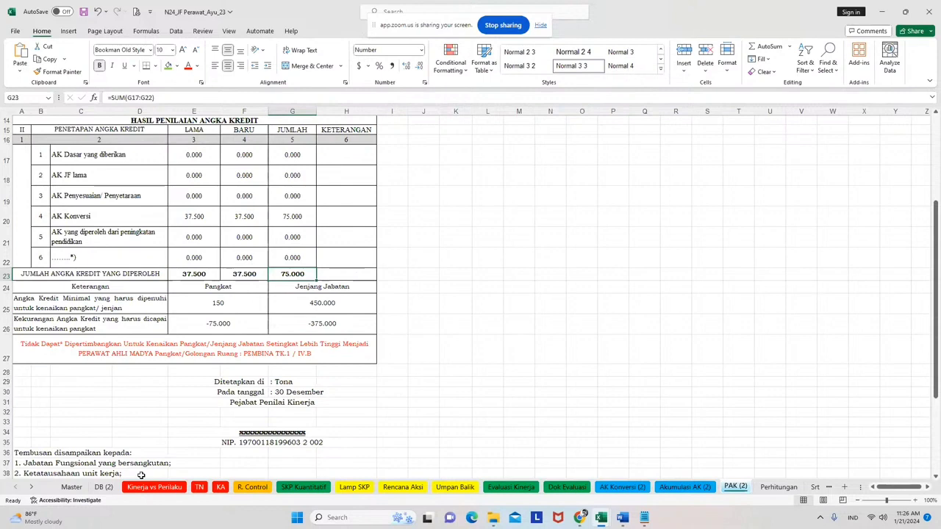
{"action": "left_click", "coordinate": [163, 355]}
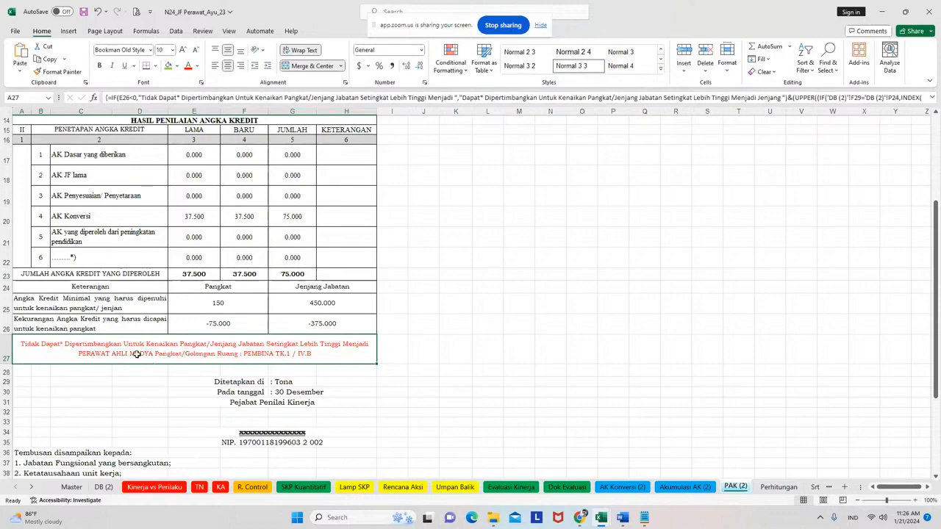
{"action": "scroll", "coordinate": [136, 355], "scroll_direction": "up", "scroll_amount": 5}
{"action": "left_click", "coordinate": [210, 241]}
{"action": "scroll", "coordinate": [220, 294], "scroll_direction": "down", "scroll_amount": 5}
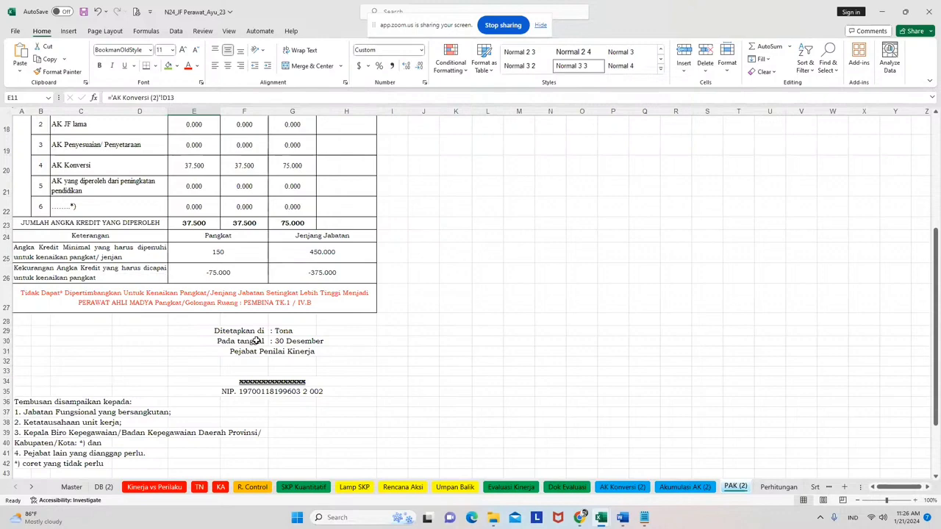
On DB (2), set the Estafet conversion credit in F41 to 75 and check the resulting credit total on PAK (2).
{"action": "left_click", "coordinate": [105, 487]}
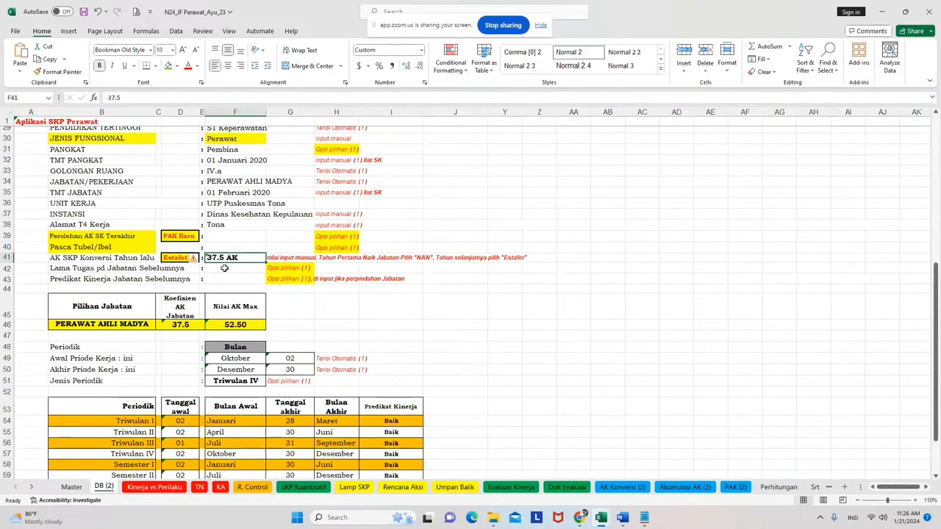
{"action": "type", "text": "75"}
{"action": "left_click", "coordinate": [185, 257]}
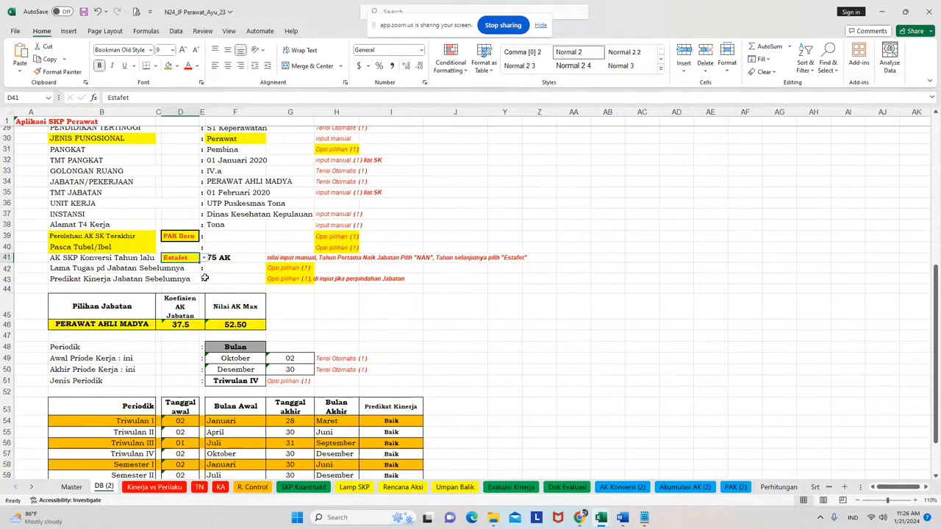
{"action": "left_click", "coordinate": [252, 260]}
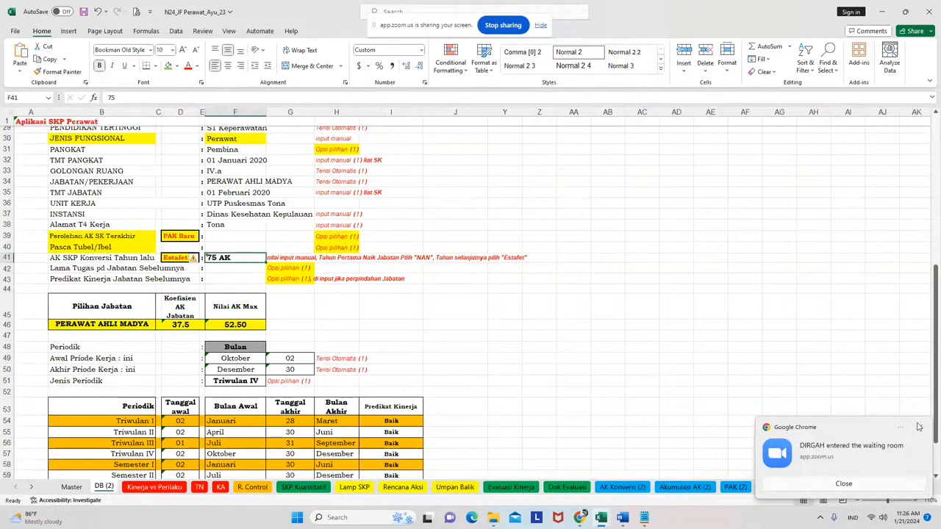
{"action": "left_click", "coordinate": [744, 489]}
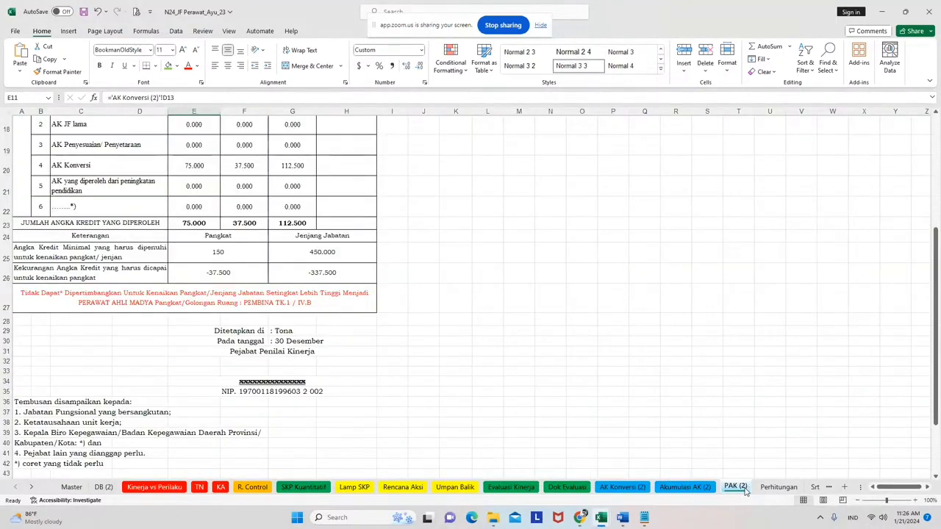
{"action": "left_click", "coordinate": [297, 225]}
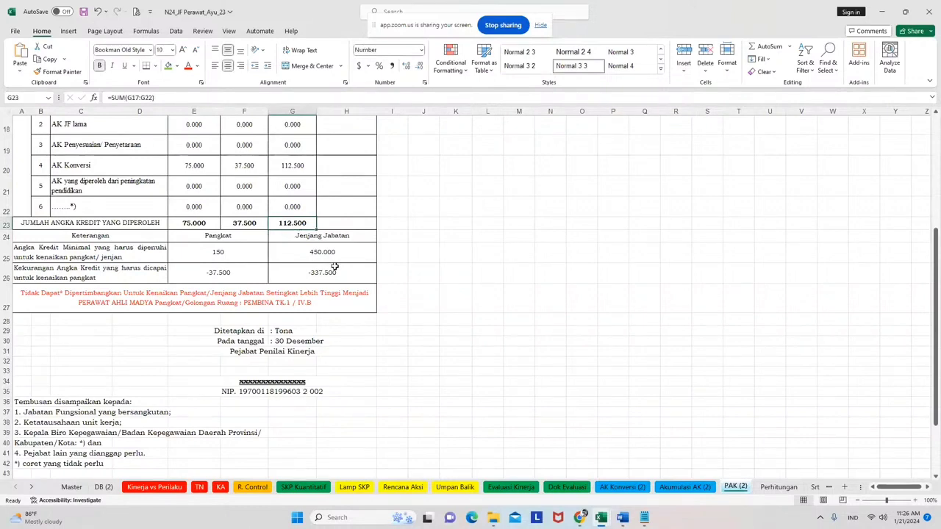
On DB (2), set the AK SKP Konversi Tahun lalu value in F41 to 112.5.
{"action": "left_click", "coordinate": [107, 488]}
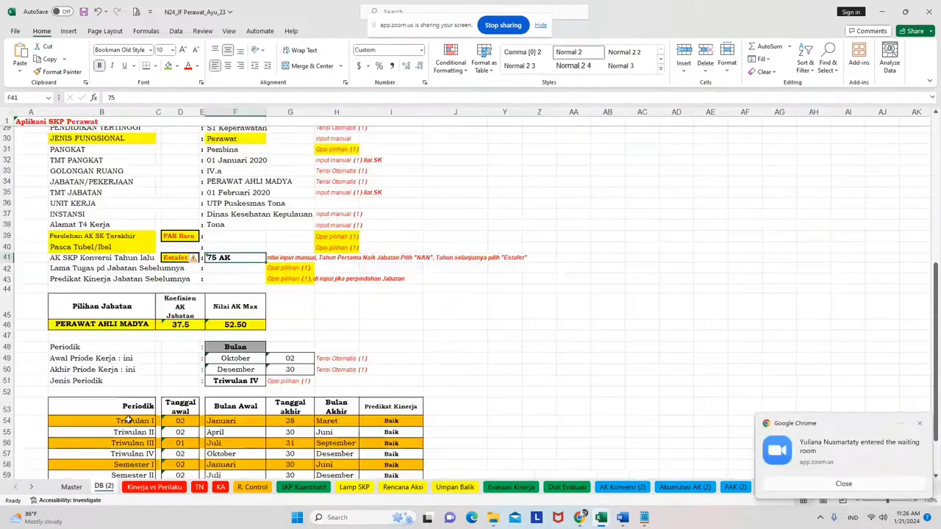
{"action": "type", "text": "112.5"}
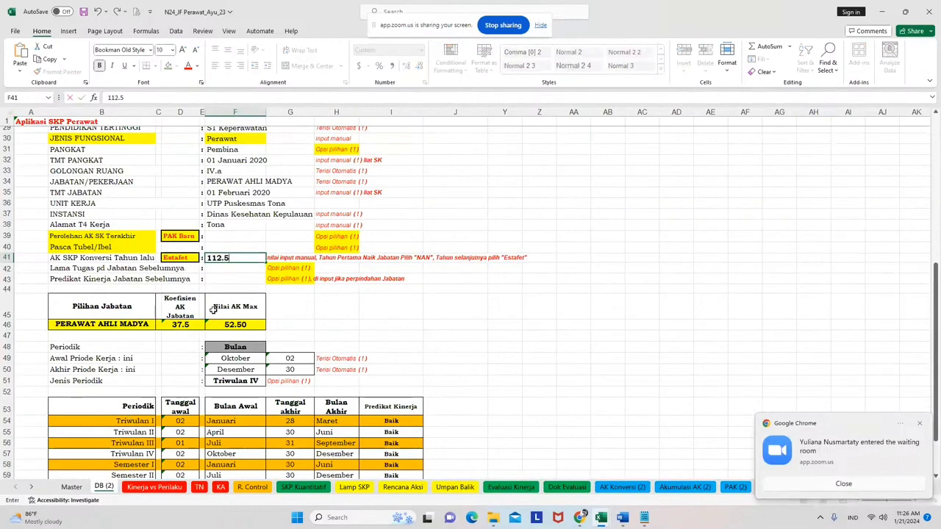
{"action": "key", "text": "Return"}
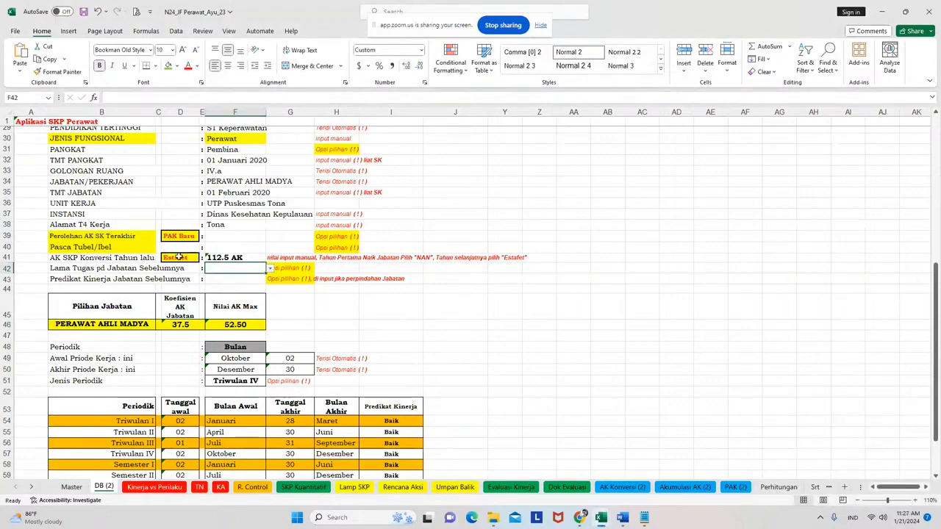
{"action": "left_click", "coordinate": [179, 256]}
{"action": "left_click", "coordinate": [232, 256]}
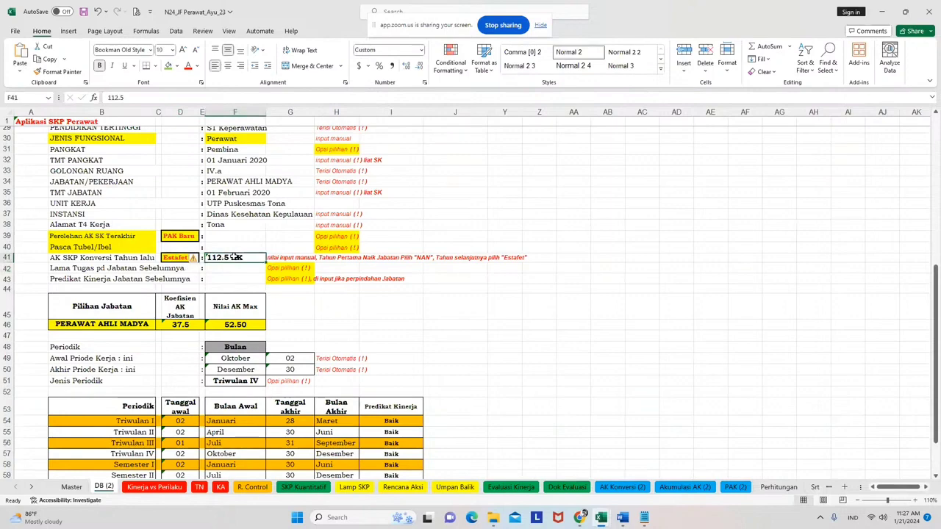
Examine the total credit, the rank and position surplus or shortfall cells, and the promotion verdict on PAK (2).
{"action": "left_click", "coordinate": [734, 486]}
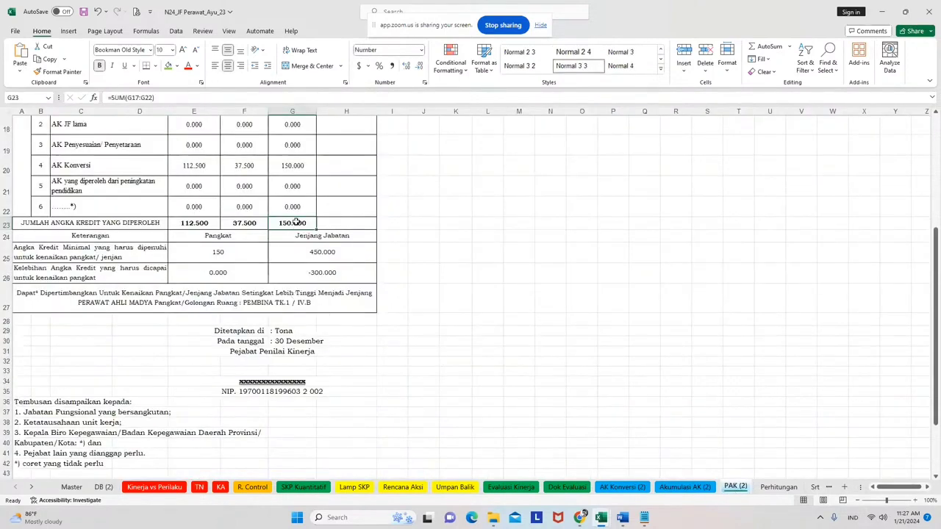
{"action": "left_click", "coordinate": [230, 273]}
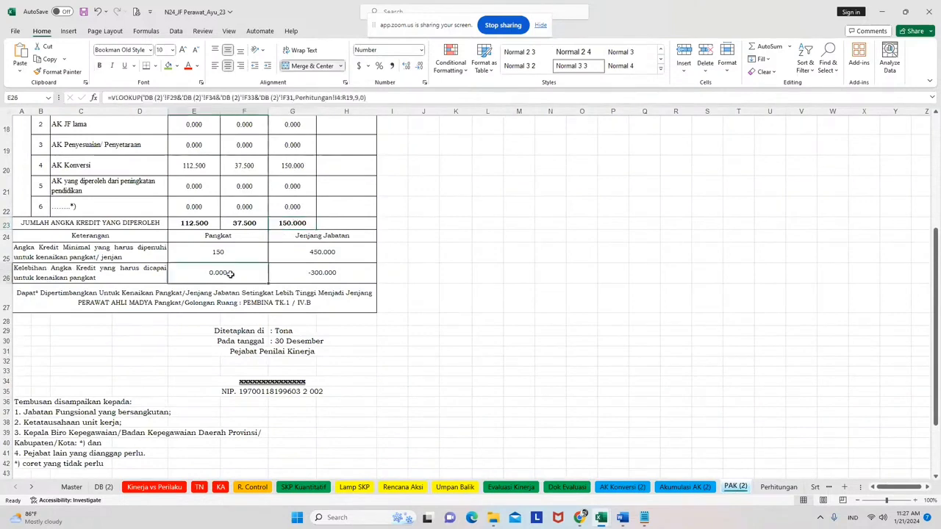
{"action": "left_click", "coordinate": [198, 303]}
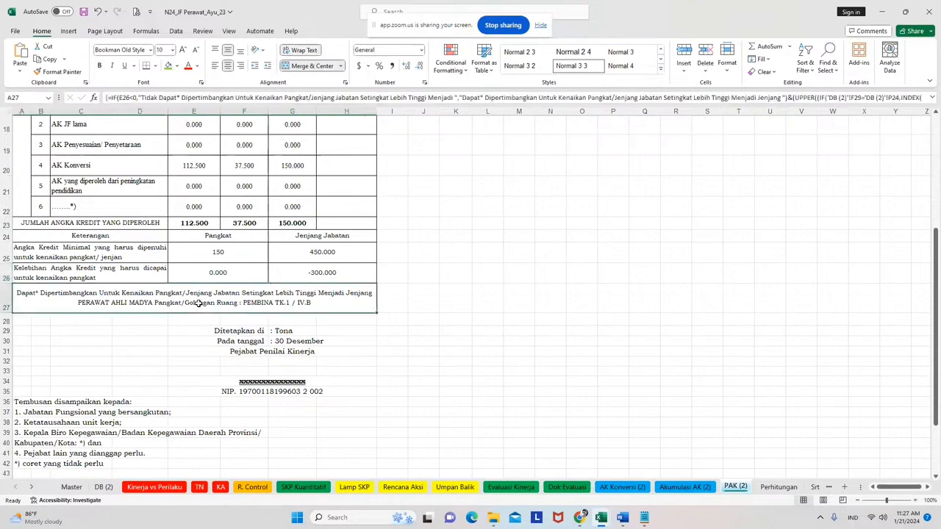
{"action": "left_click", "coordinate": [304, 268]}
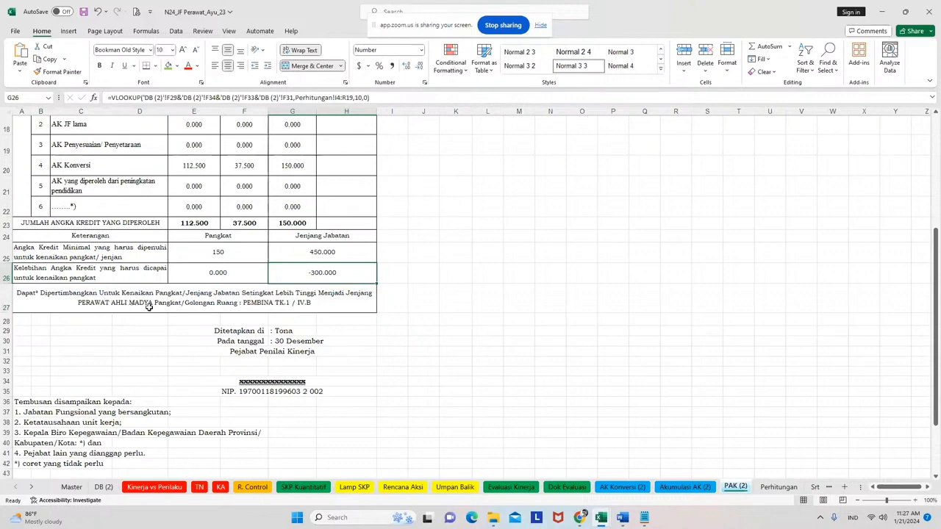
Compare the current rank and position in the personal details on PAK (2) with those named in the promotion verdict.
{"action": "scroll", "coordinate": [147, 308], "scroll_direction": "up", "scroll_amount": 4}
{"action": "left_click", "coordinate": [199, 183]}
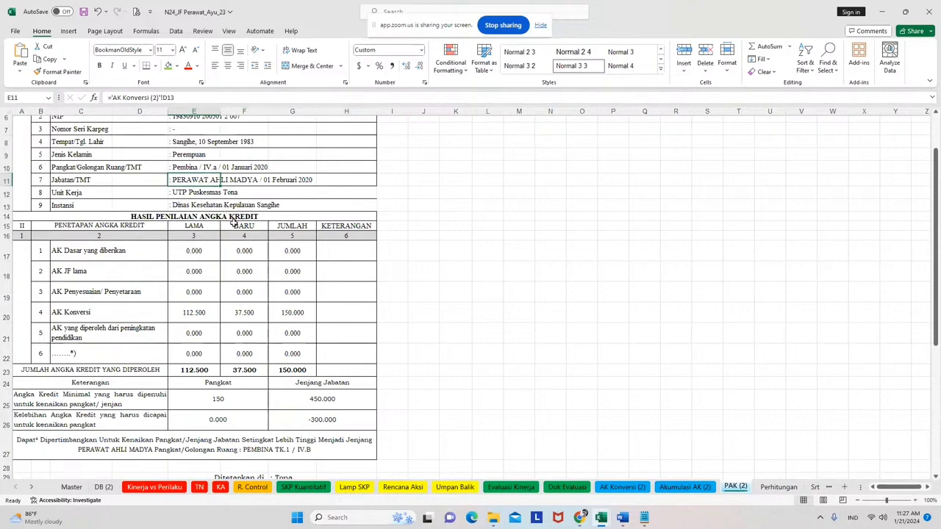
{"action": "scroll", "coordinate": [233, 222], "scroll_direction": "down", "scroll_amount": 2}
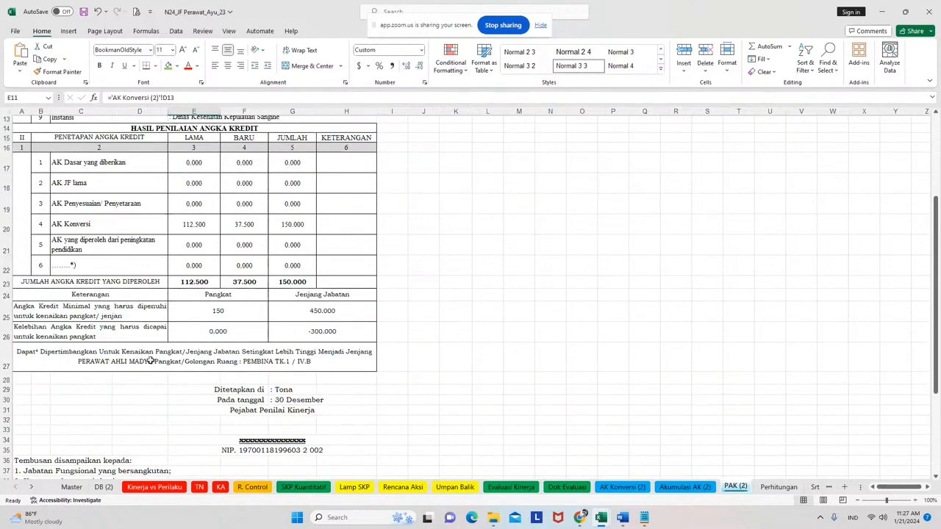
{"action": "left_click", "coordinate": [268, 360]}
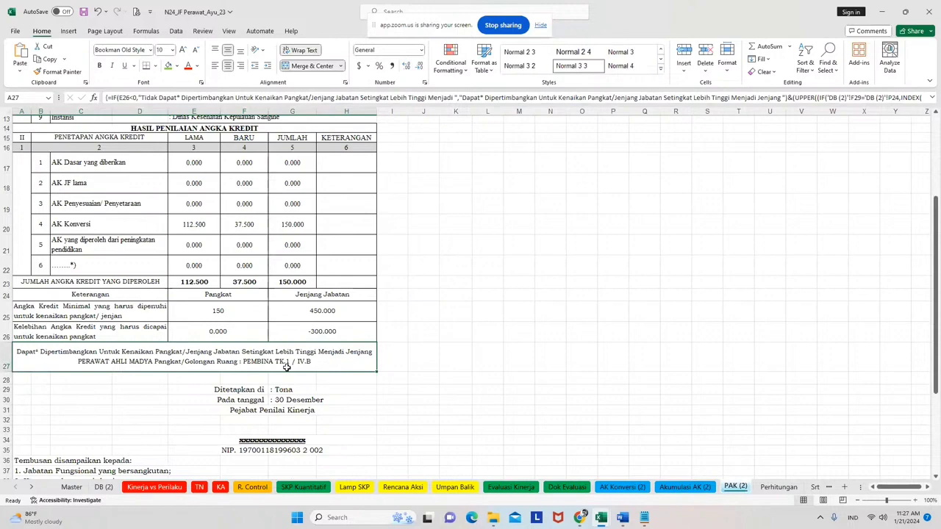
{"action": "scroll", "coordinate": [287, 366], "scroll_direction": "up", "scroll_amount": 2}
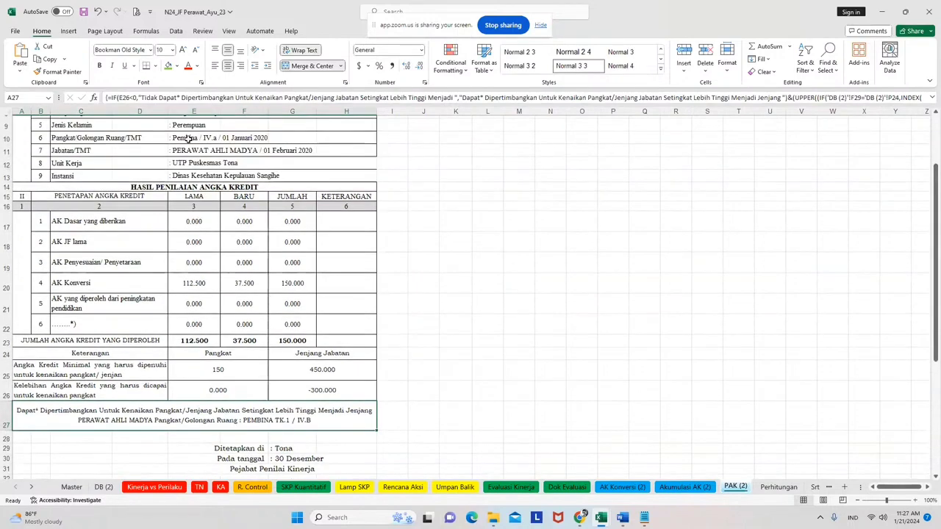
{"action": "left_click", "coordinate": [191, 139]}
{"action": "left_click", "coordinate": [275, 414]}
{"action": "scroll", "coordinate": [291, 425], "scroll_direction": "down", "scroll_amount": 1}
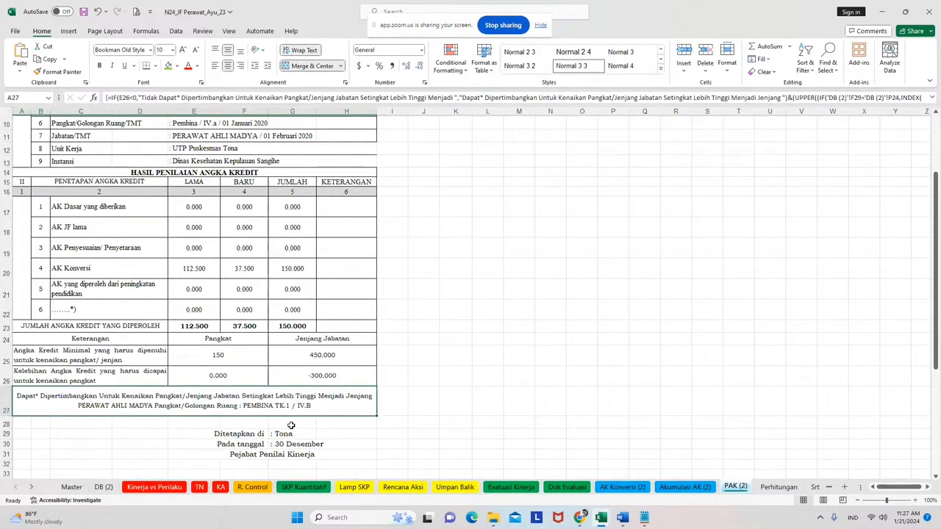
{"action": "scroll", "coordinate": [291, 424], "scroll_direction": "down", "scroll_amount": 1}
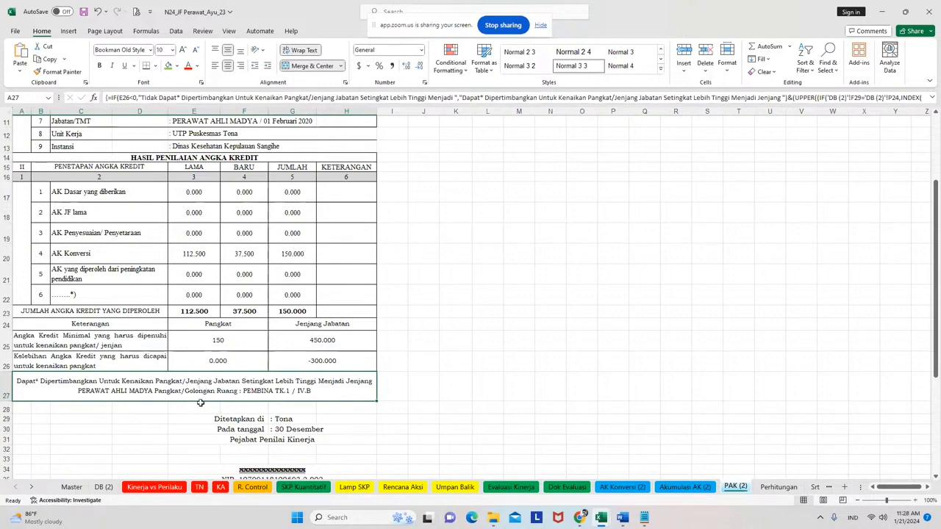
On DB (2), set the carried-over conversion credit in F41 to 150 and the Pangkat in F31 to Pembina Tk.1.
{"action": "left_click", "coordinate": [103, 487]}
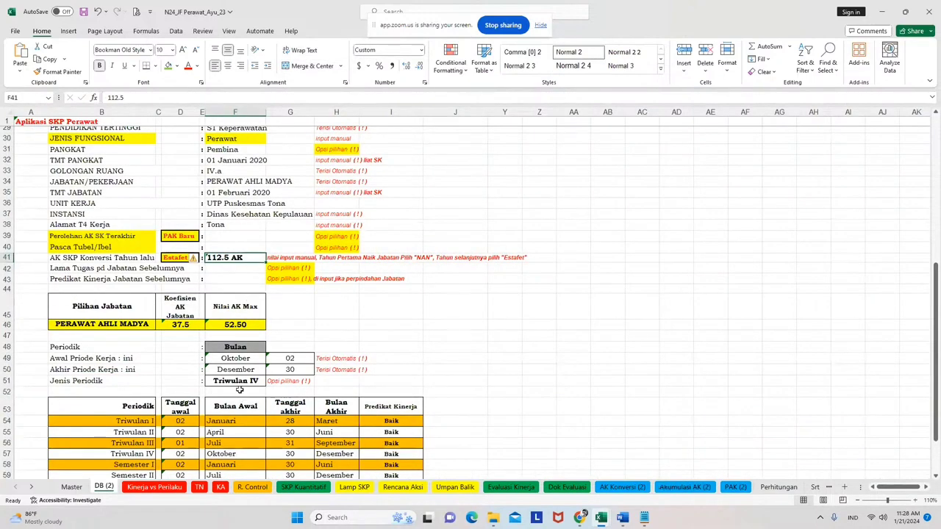
{"action": "type", "text": "150"}
{"action": "left_click", "coordinate": [408, 335]}
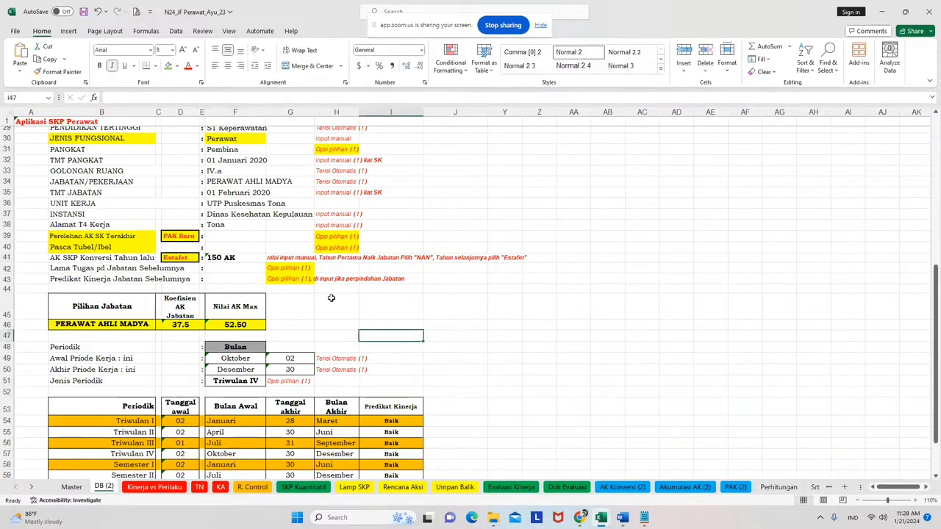
{"action": "left_click", "coordinate": [237, 182]}
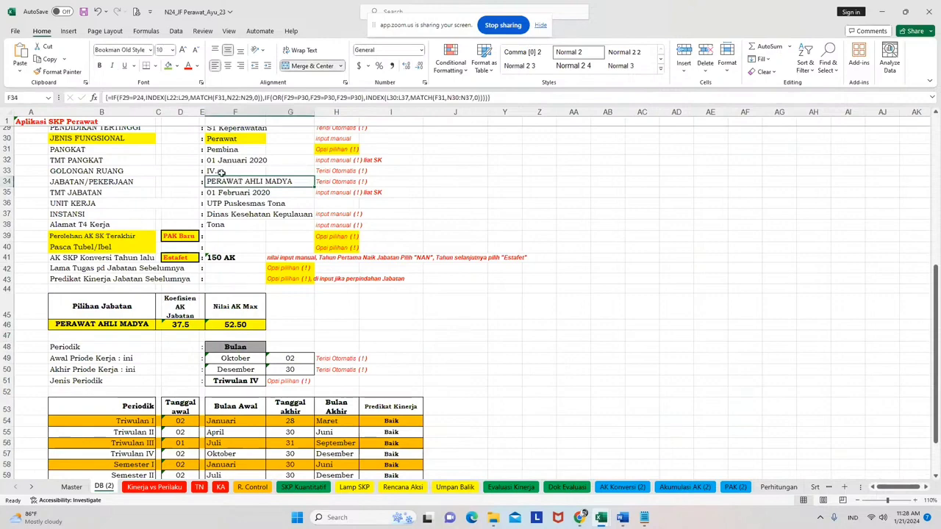
{"action": "left_click", "coordinate": [220, 172]}
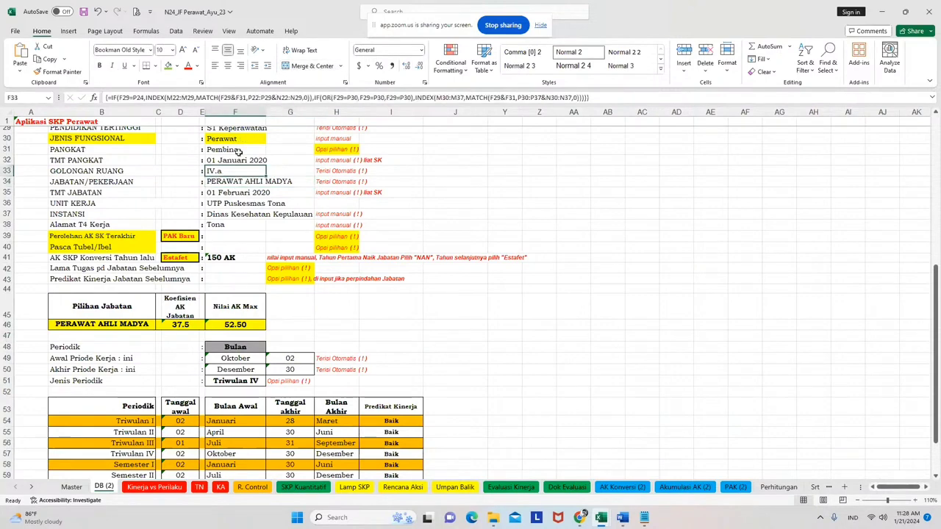
{"action": "left_click", "coordinate": [238, 151]}
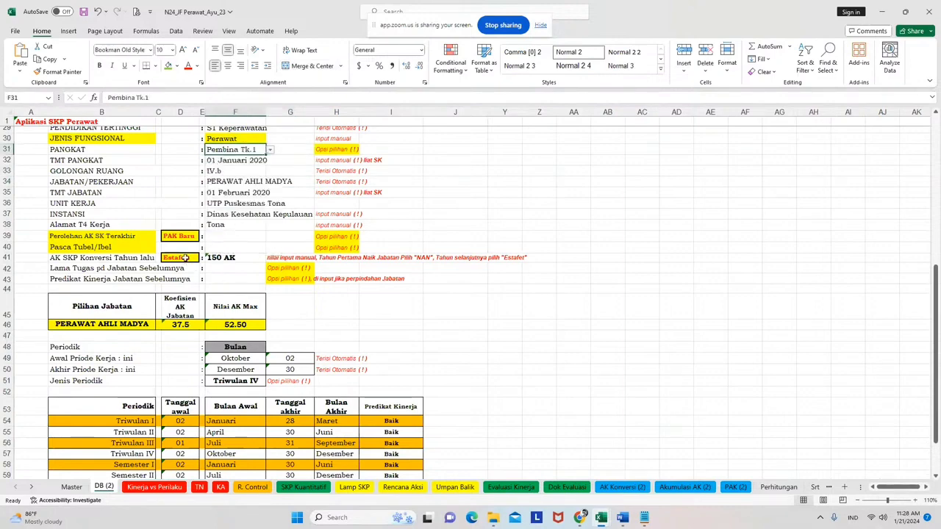
Check the Estafet option, carried-over credit, grade and position on DB (2), and review the AK Dasar and conversion rows on PAK (2).
{"action": "left_click", "coordinate": [185, 256]}
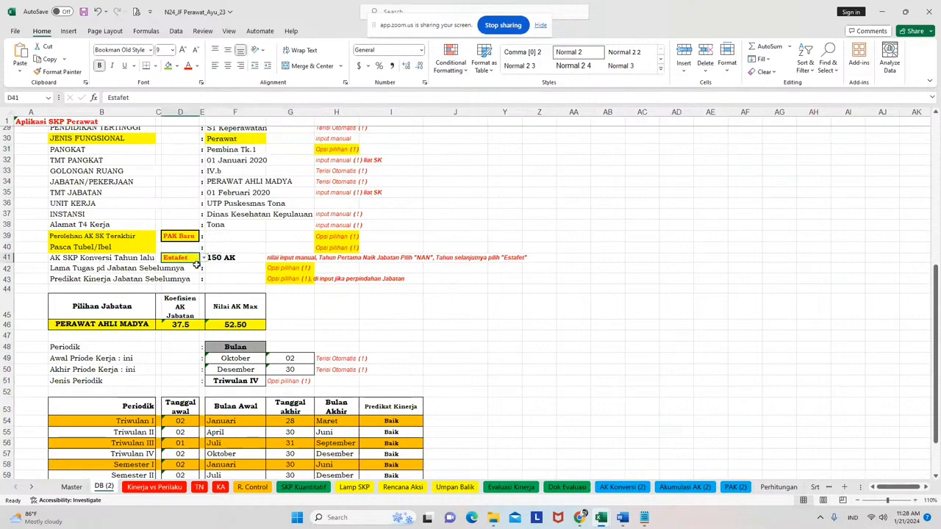
{"action": "left_click", "coordinate": [221, 258]}
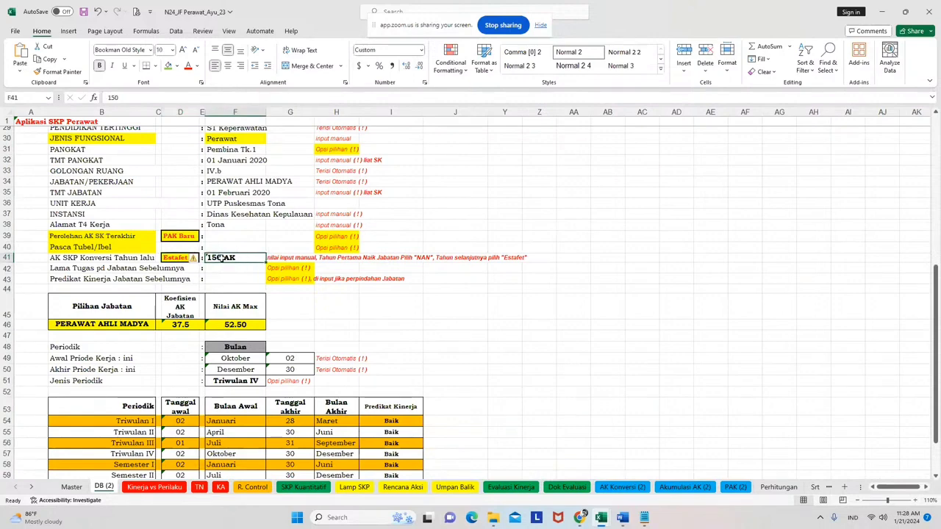
{"action": "left_click", "coordinate": [216, 173]}
{"action": "left_click", "coordinate": [237, 255]}
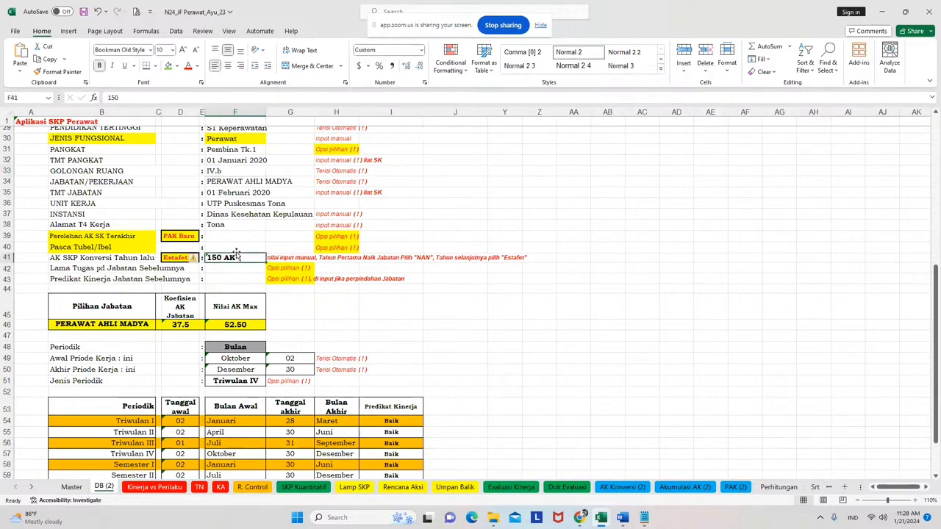
{"action": "left_click", "coordinate": [212, 182]}
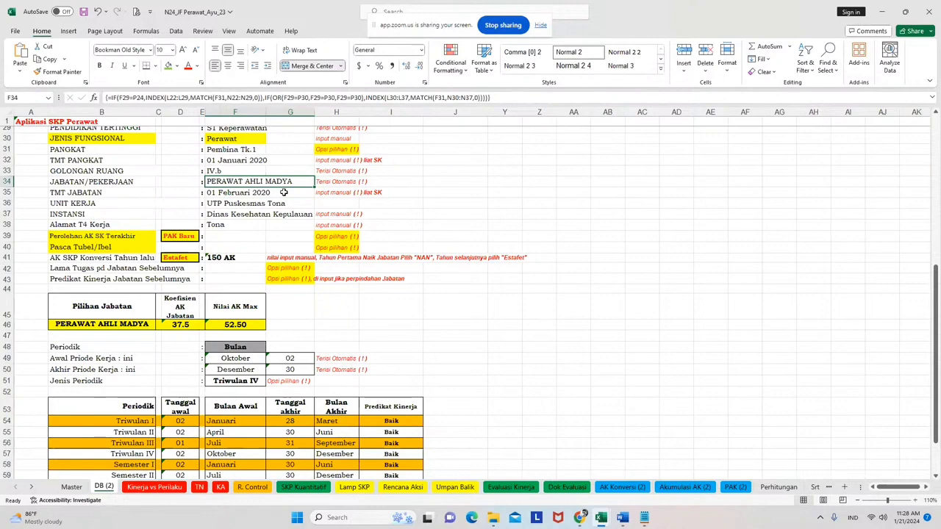
{"action": "left_click", "coordinate": [254, 257]}
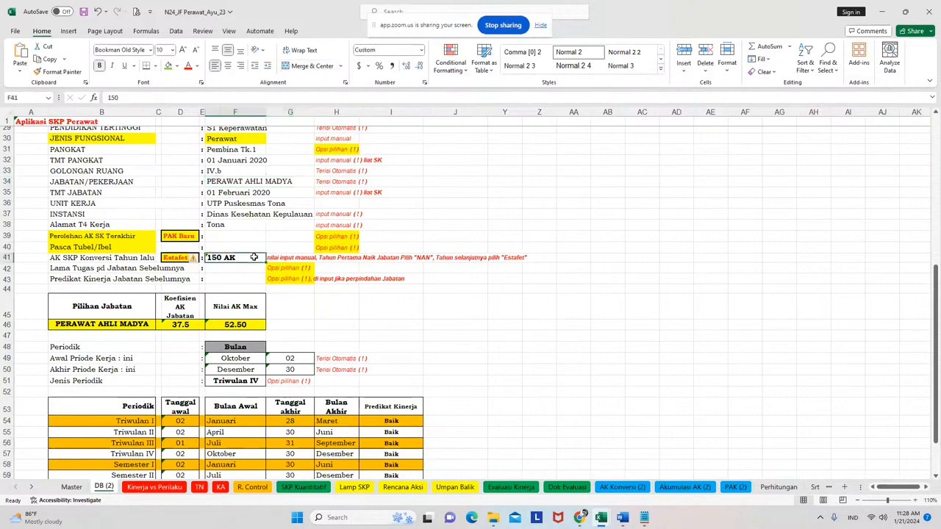
{"action": "left_click", "coordinate": [737, 489]}
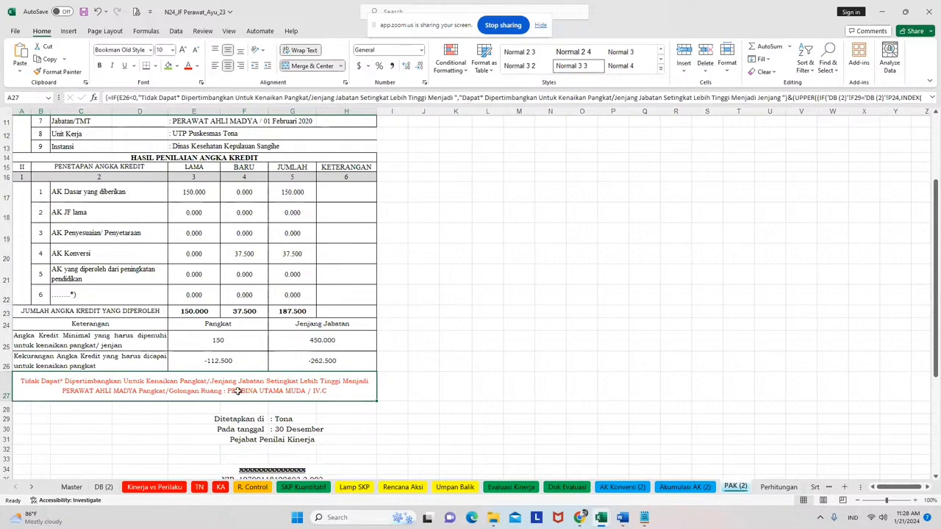
{"action": "scroll", "coordinate": [217, 205], "scroll_direction": "up", "scroll_amount": 3}
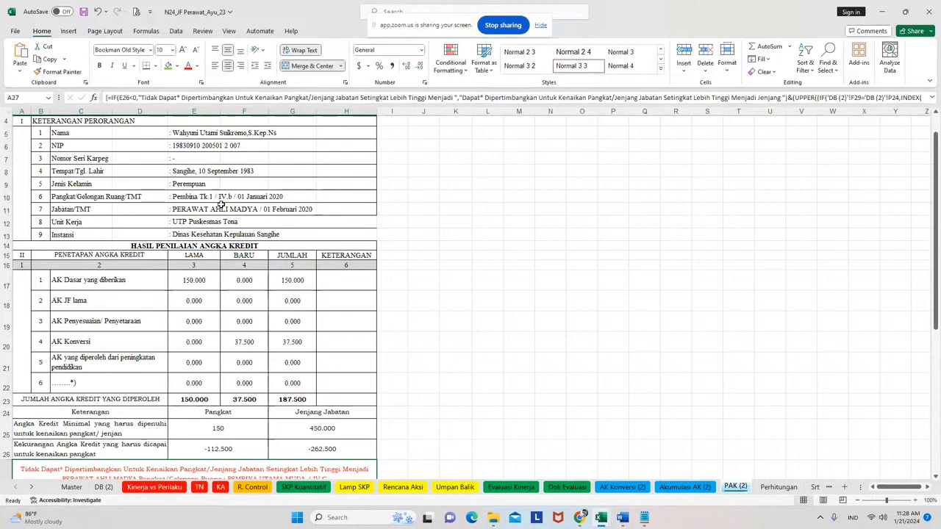
Review the personal details, rank and position shortfall, promotion verdict and total credit on PAK (2).
{"action": "scroll", "coordinate": [221, 205], "scroll_direction": "down", "scroll_amount": 1}
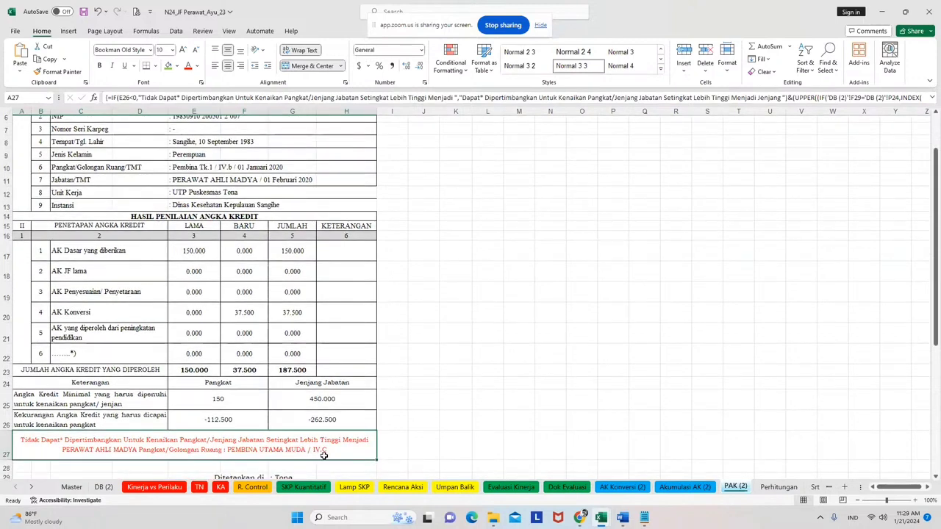
{"action": "scroll", "coordinate": [324, 455], "scroll_direction": "down", "scroll_amount": 1}
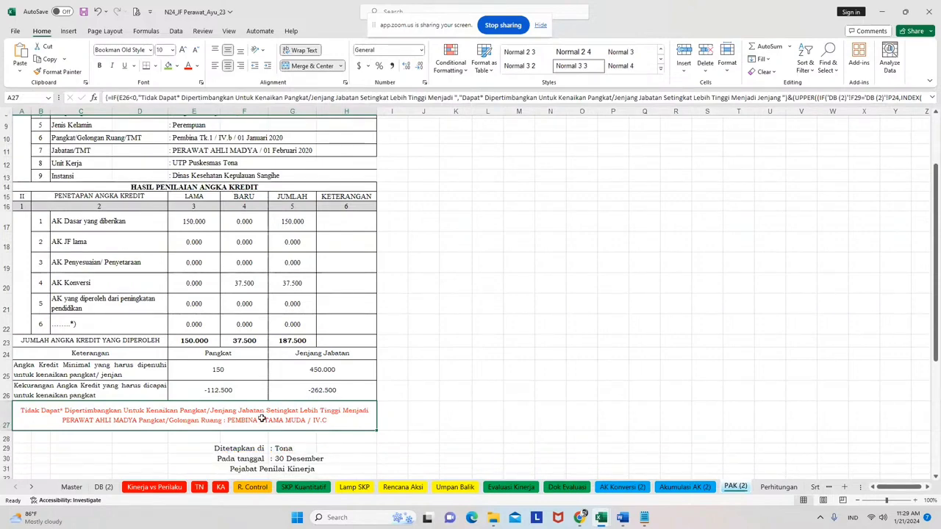
{"action": "scroll", "coordinate": [287, 367], "scroll_direction": "down", "scroll_amount": 1}
{"action": "left_click", "coordinate": [297, 311]}
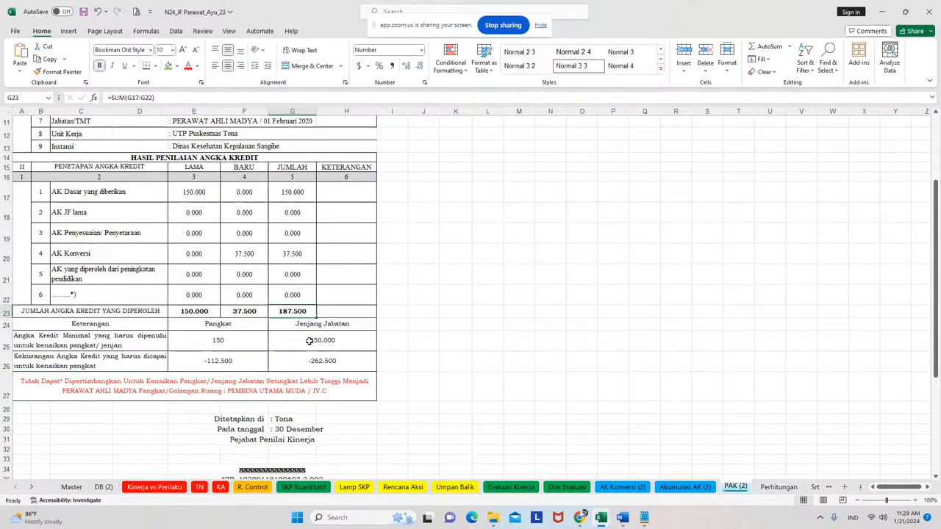
On DB (2), set the carried-over conversion credit in F41 to 187.5.
{"action": "left_click", "coordinate": [103, 486]}
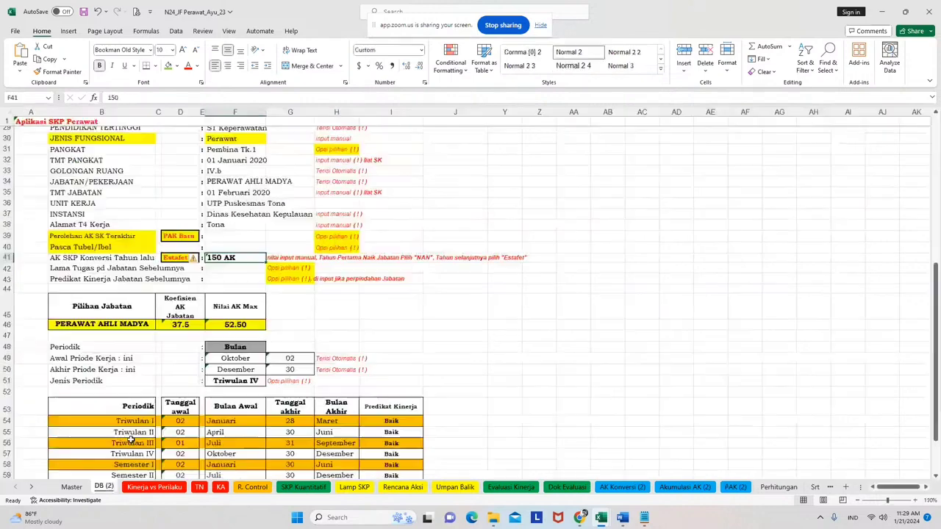
{"action": "type", "text": "1897.5"}
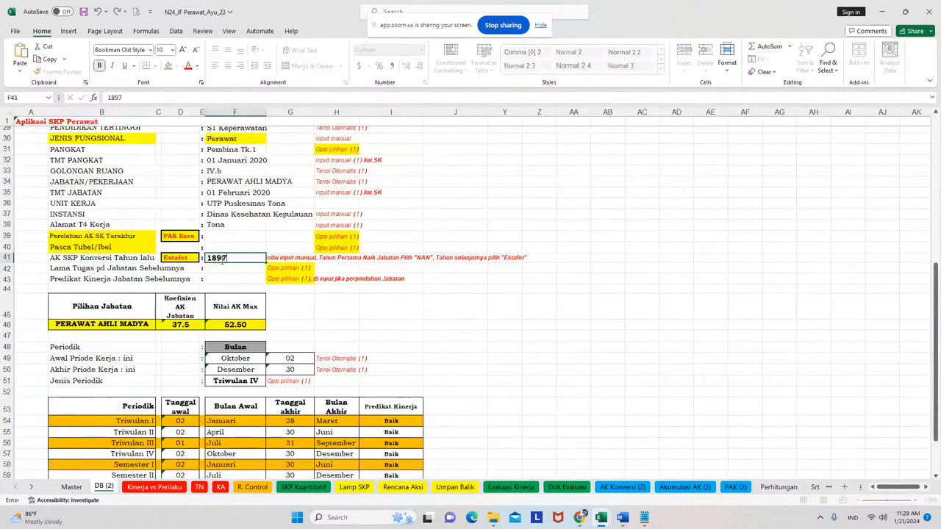
{"action": "key", "text": "Return"}
{"action": "left_click", "coordinate": [221, 259]}
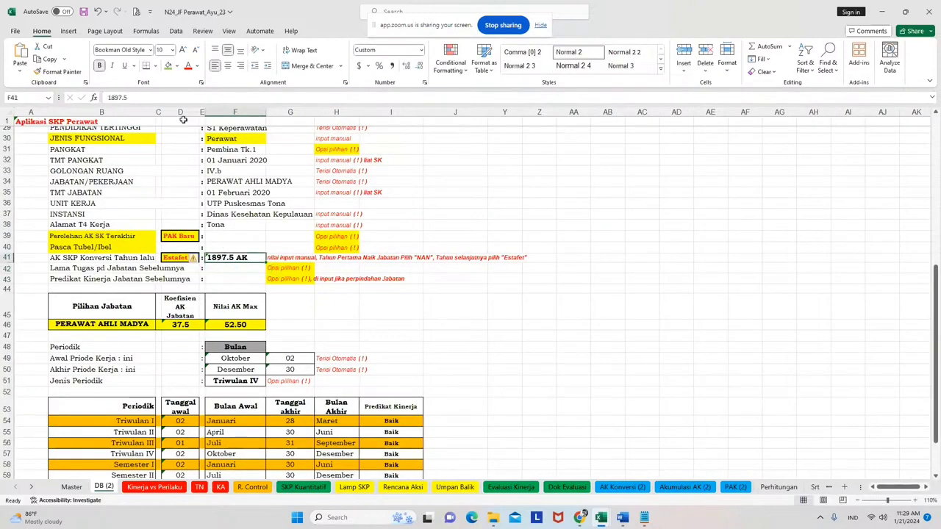
{"action": "key", "text": "F2"}
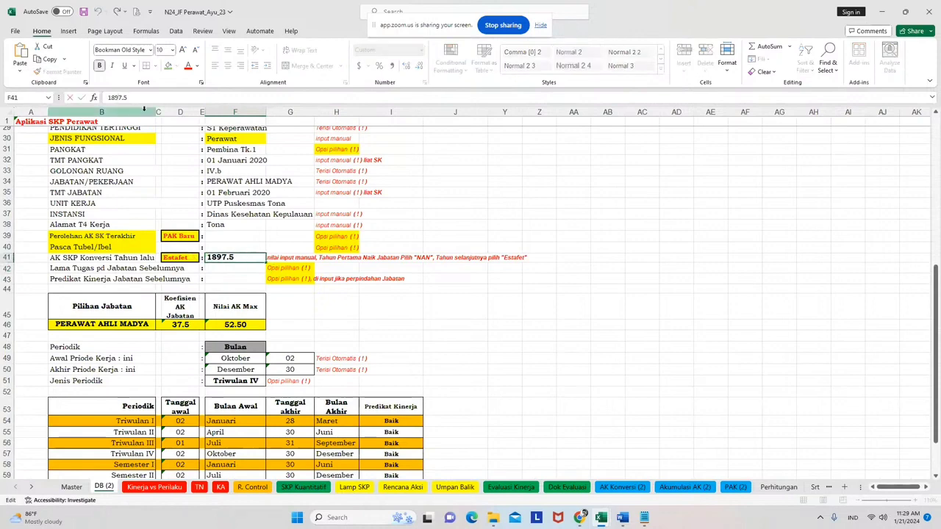
{"action": "key", "text": "BackSpace"}
{"action": "key", "text": "Return"}
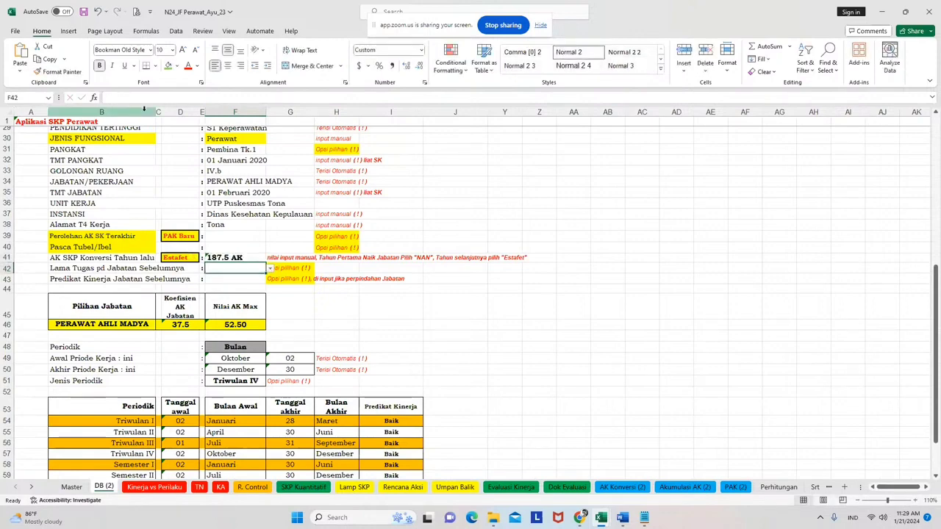
{"action": "key", "text": "Up"}
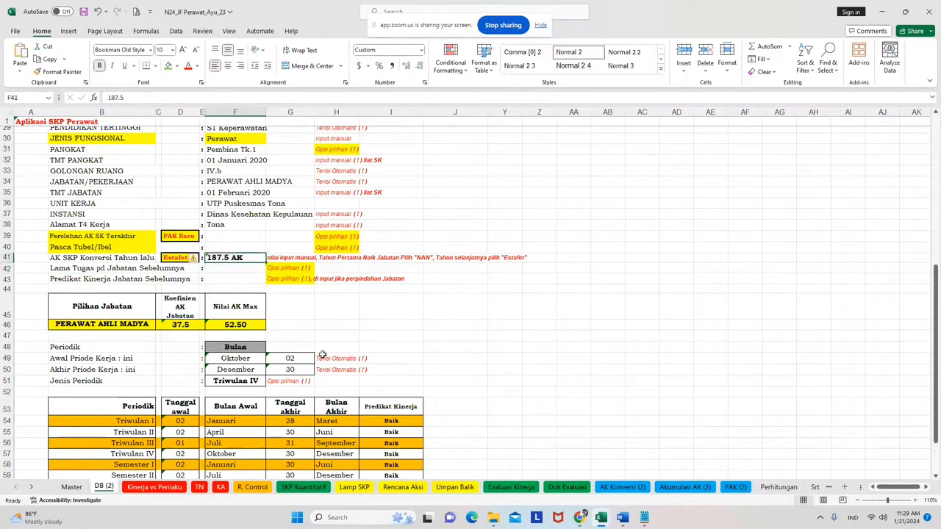
On PAK (2), compare the old, new and total AK Konversi with the minimum rank and position credit and the overall total.
{"action": "left_click", "coordinate": [744, 488]}
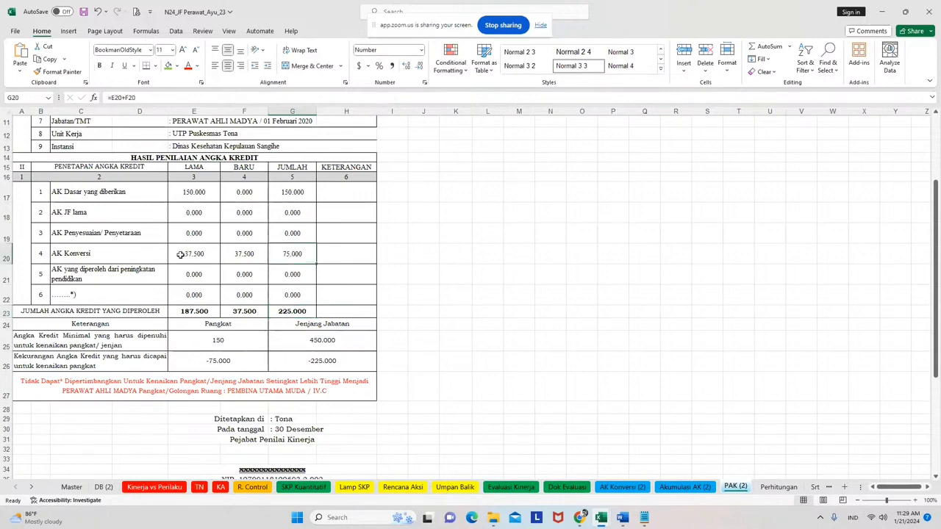
{"action": "left_click_drag", "start_coordinate": [193, 256], "coordinate": [294, 253]}
{"action": "left_click", "coordinate": [292, 255]}
{"action": "left_click", "coordinate": [228, 340]}
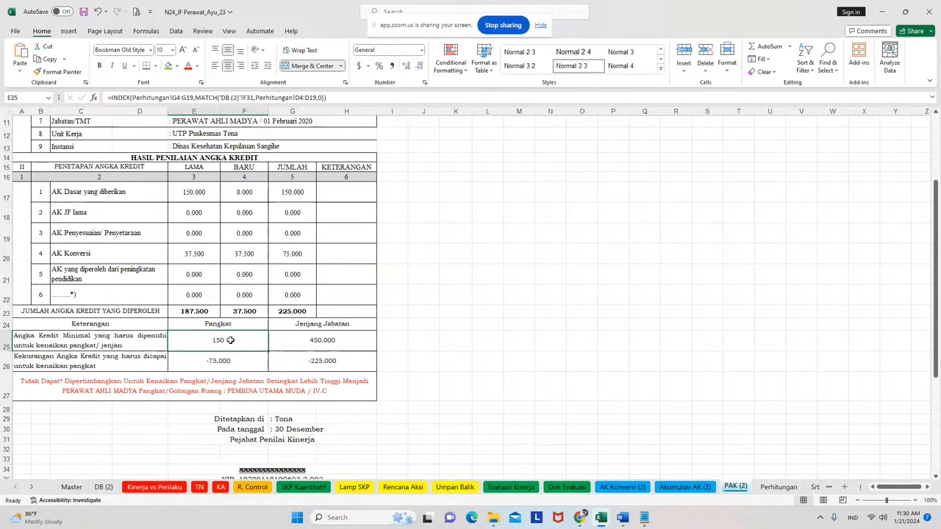
{"action": "left_click", "coordinate": [320, 343]}
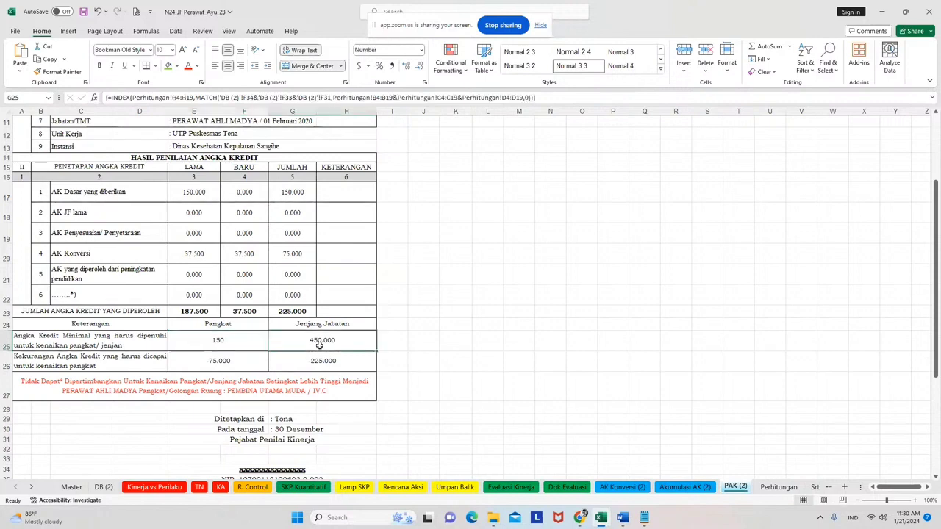
{"action": "left_click", "coordinate": [303, 316]}
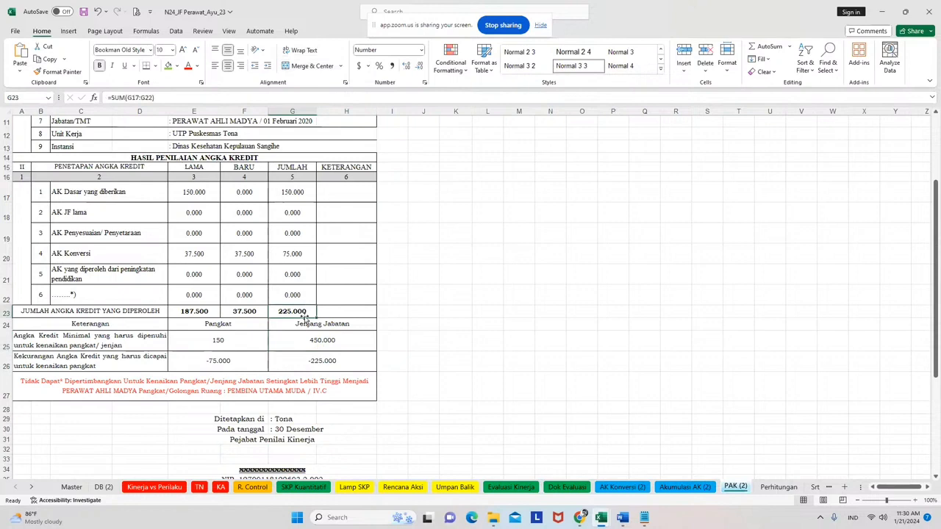
{"action": "left_click", "coordinate": [243, 346]}
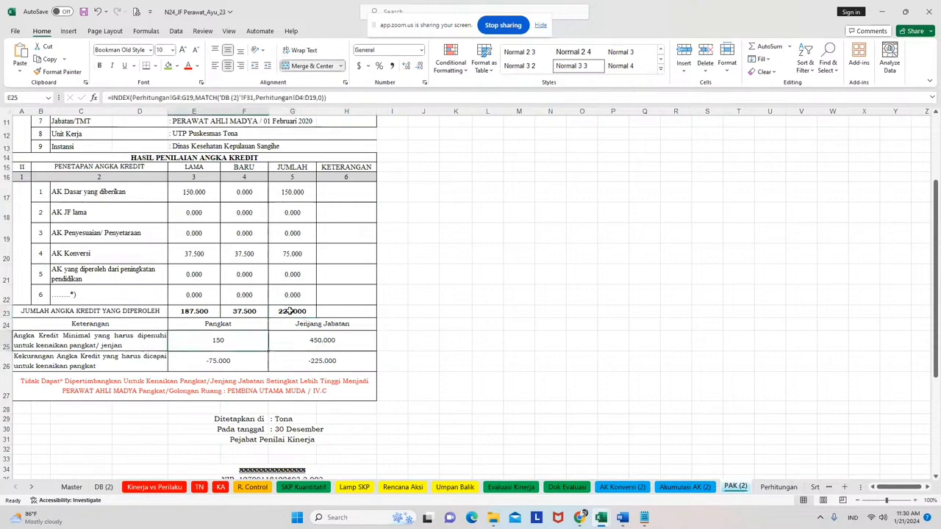
{"action": "left_click", "coordinate": [289, 254]}
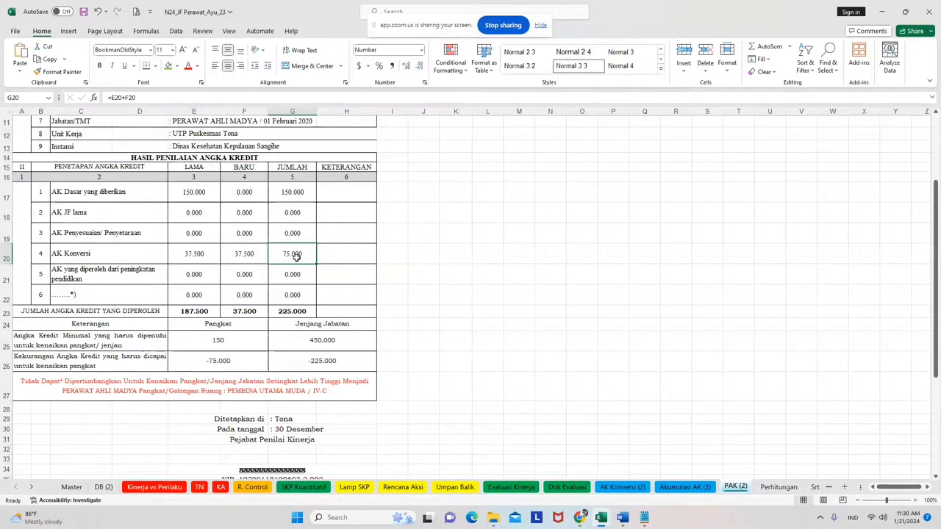
{"action": "left_click", "coordinate": [304, 358]}
{"action": "left_click", "coordinate": [298, 312]}
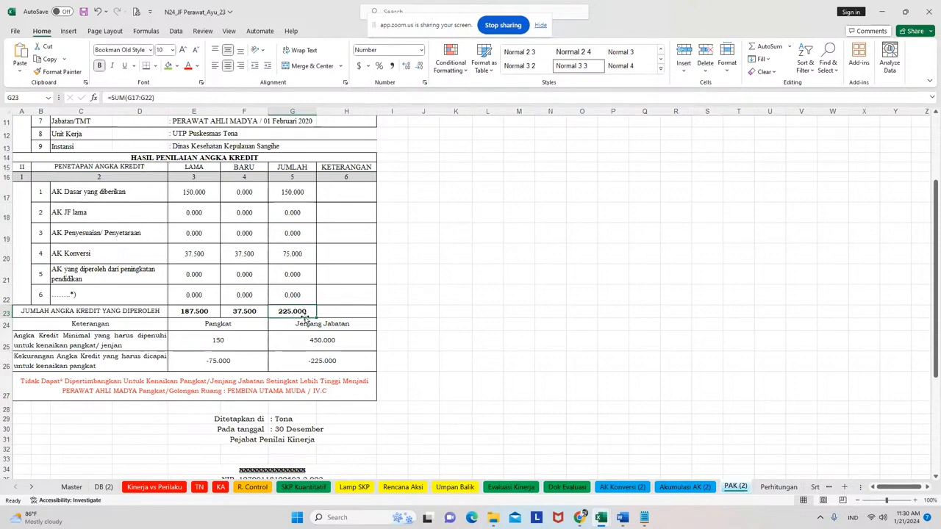
Set the carried-over conversion credit in F41 on DB (2) to 225 and check the recalculated PAK (2) sheet.
{"action": "left_click", "coordinate": [105, 488]}
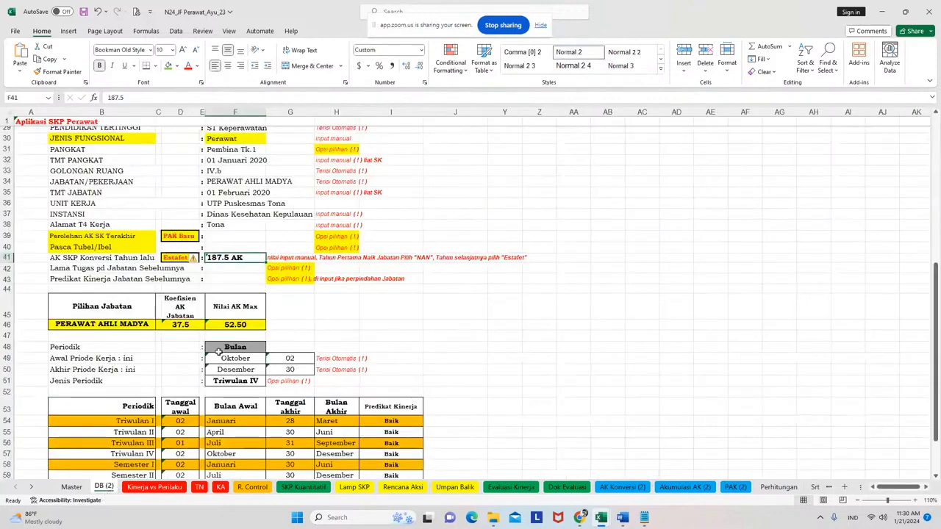
{"action": "left_click", "coordinate": [216, 265]}
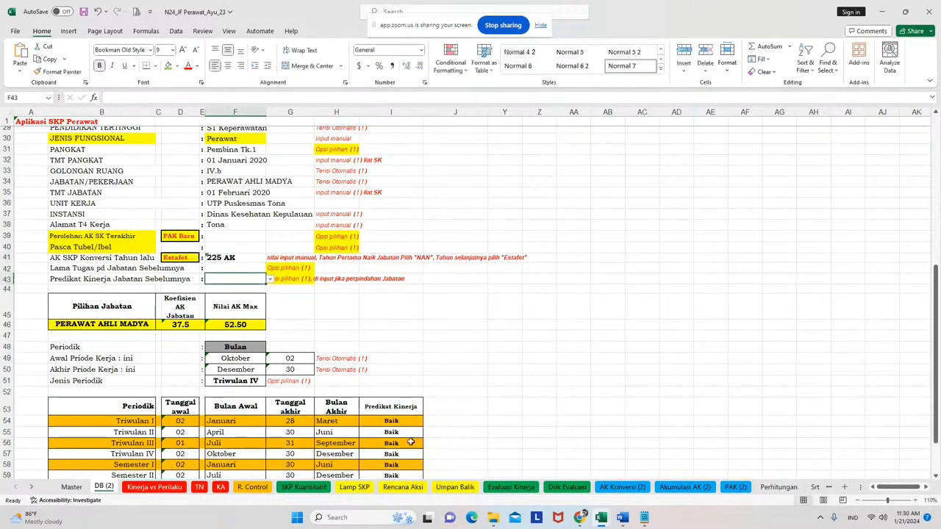
{"action": "left_click", "coordinate": [729, 488]}
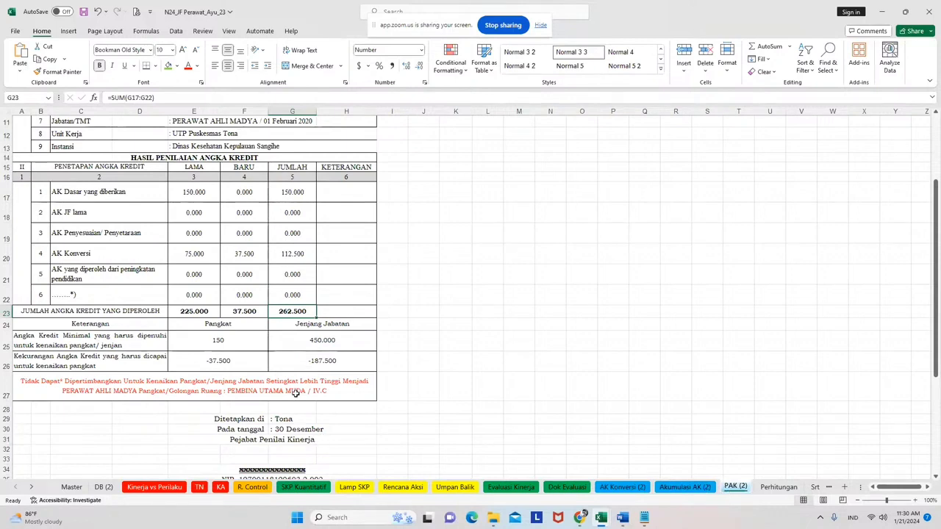
Set the carried-over conversion credit in F41 on DB (2) to 262.5.
{"action": "left_click", "coordinate": [105, 486]}
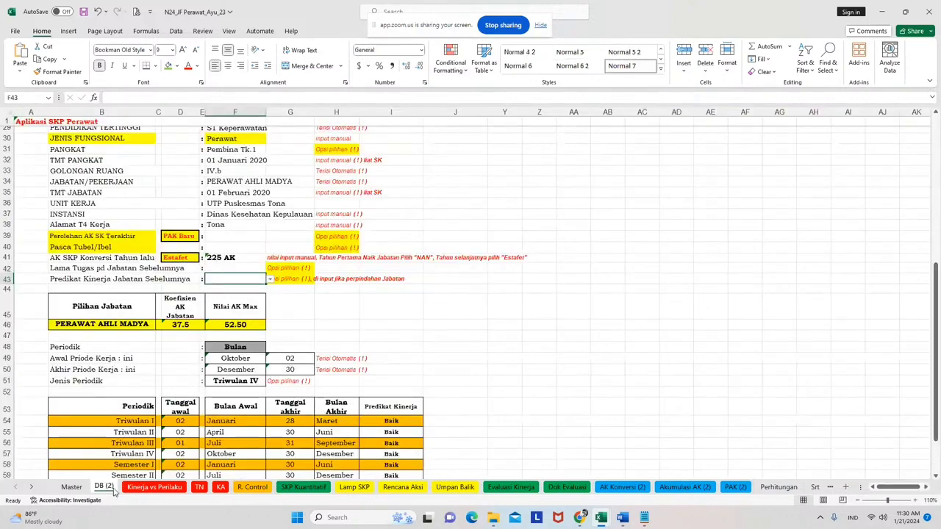
{"action": "left_click", "coordinate": [208, 255]}
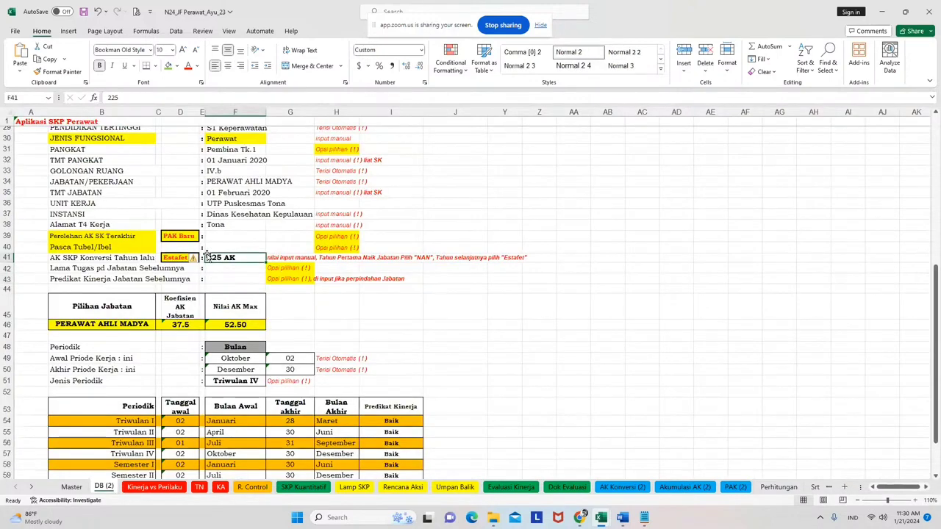
{"action": "type", "text": "262.5"}
{"action": "key", "text": "Return"}
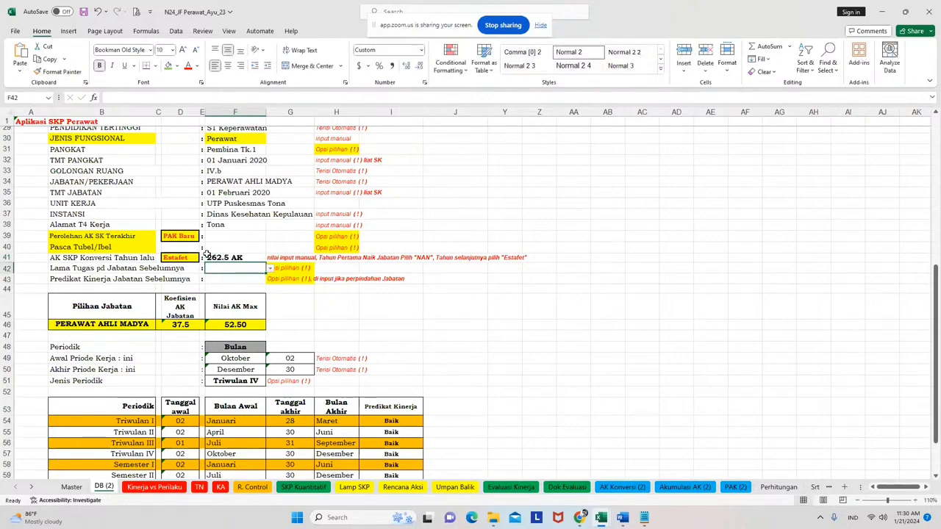
{"action": "left_click", "coordinate": [209, 256]}
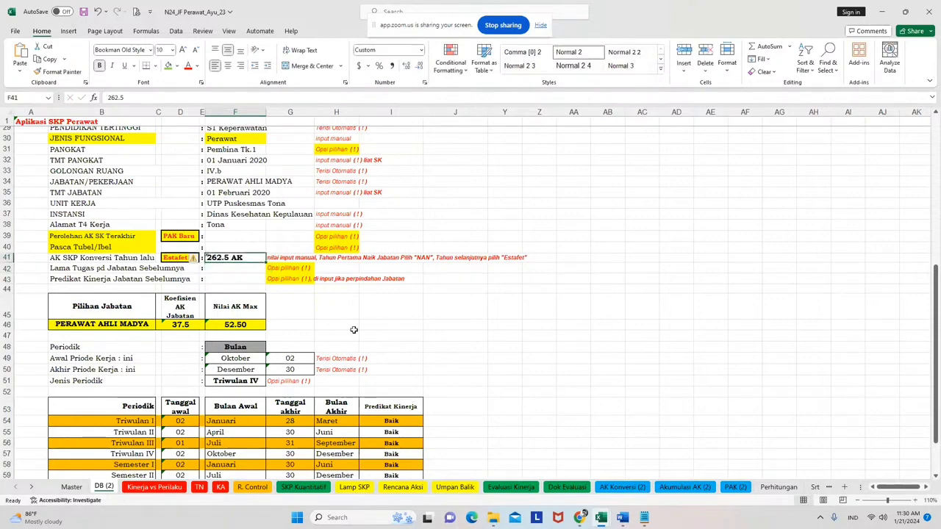
Examine the total credit, the position surplus or shortfall in G26 and the promotion verdict in A27 on PAK (2).
{"action": "left_click", "coordinate": [735, 488]}
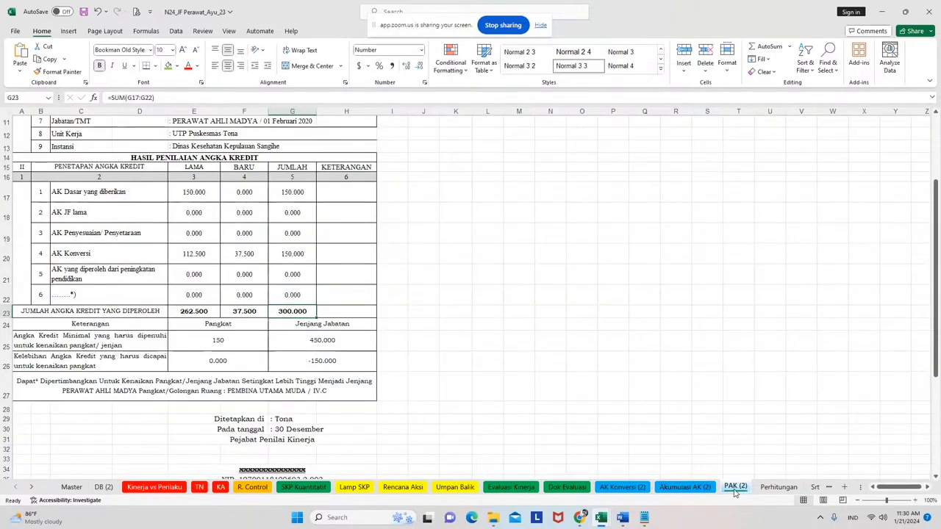
{"action": "key", "text": "Down"}
{"action": "key", "text": "Down"}
{"action": "key", "text": "Down"}
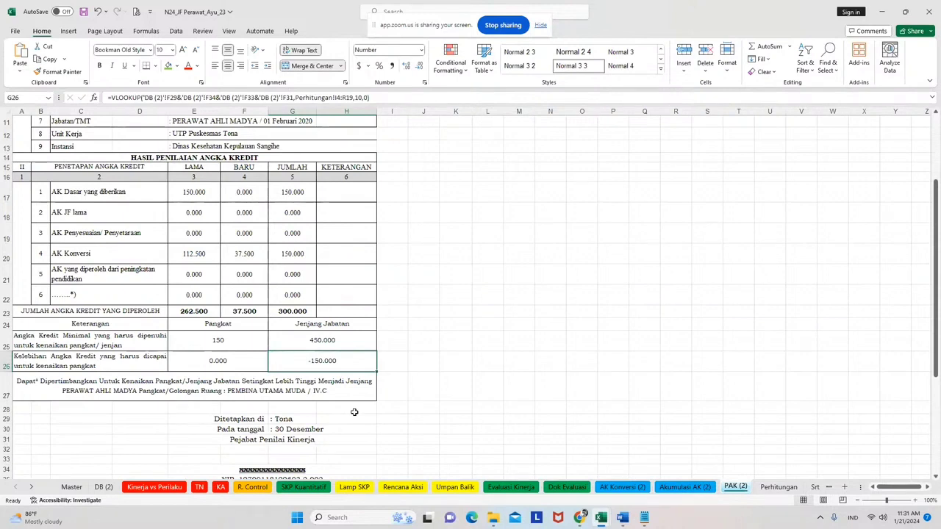
{"action": "left_click", "coordinate": [270, 391]}
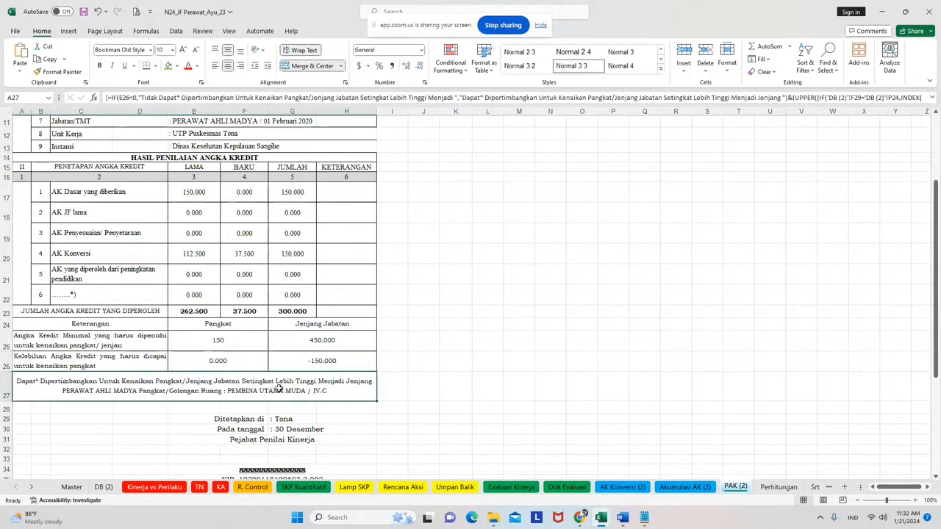
On DB (2), set the carried-over conversion credit in F41 to 300.
{"action": "left_click", "coordinate": [103, 487]}
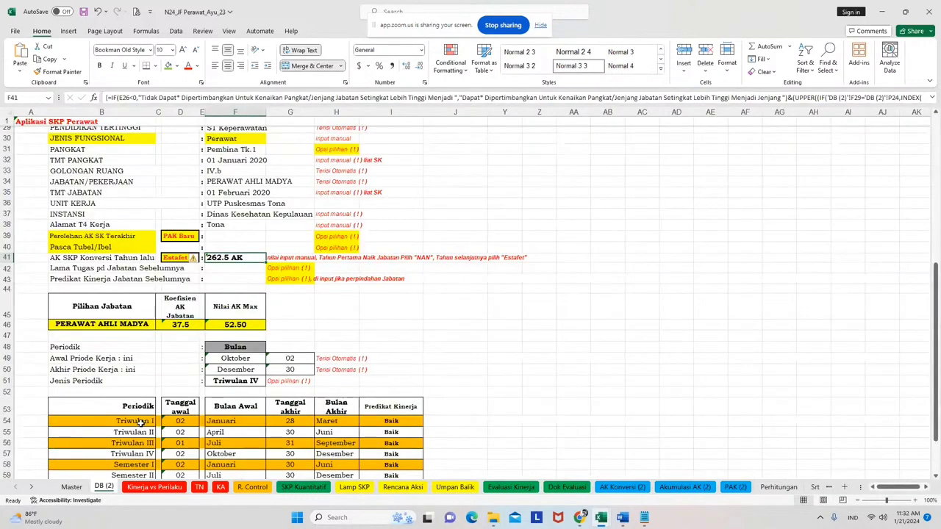
{"action": "left_click", "coordinate": [231, 325]}
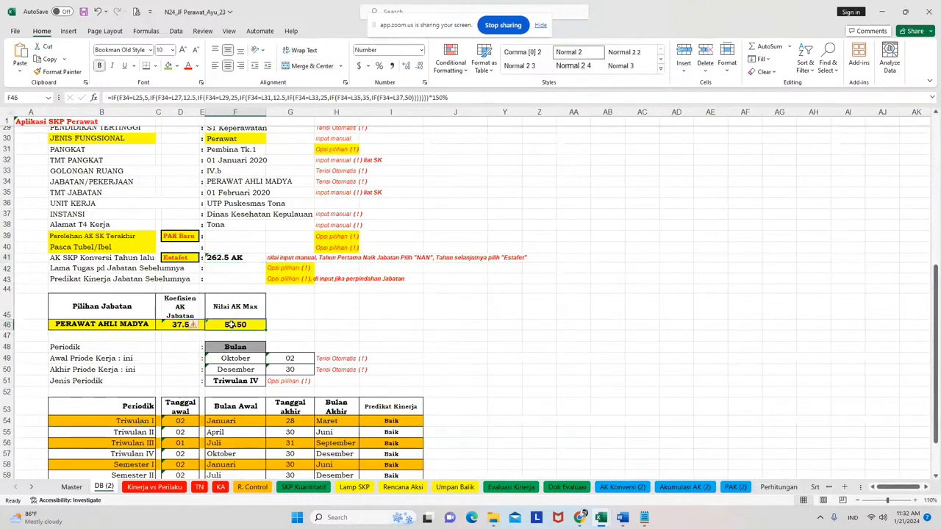
{"action": "left_click", "coordinate": [220, 258]}
{"action": "type", "text": "306"}
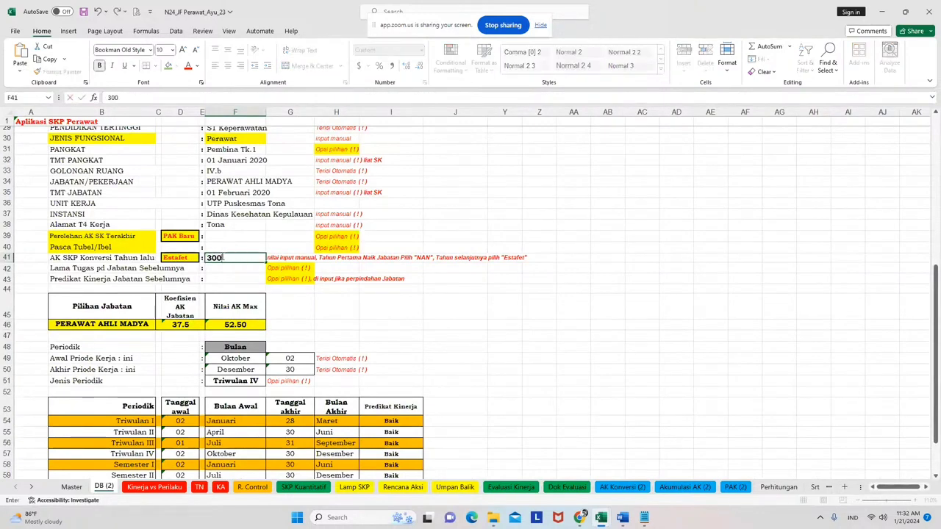
{"action": "key", "text": "Return"}
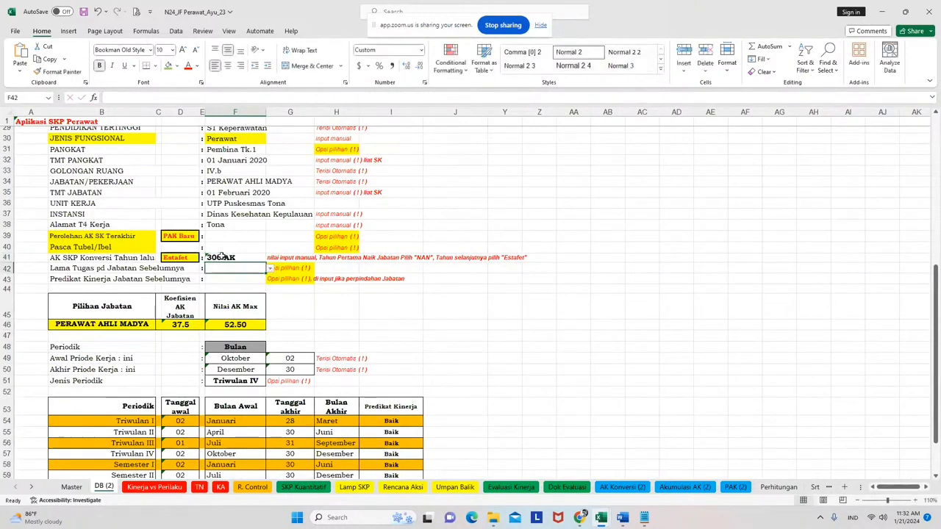
Change the Pangkat in F31 to Pembina Utama Muda.
{"action": "left_click", "coordinate": [231, 174]}
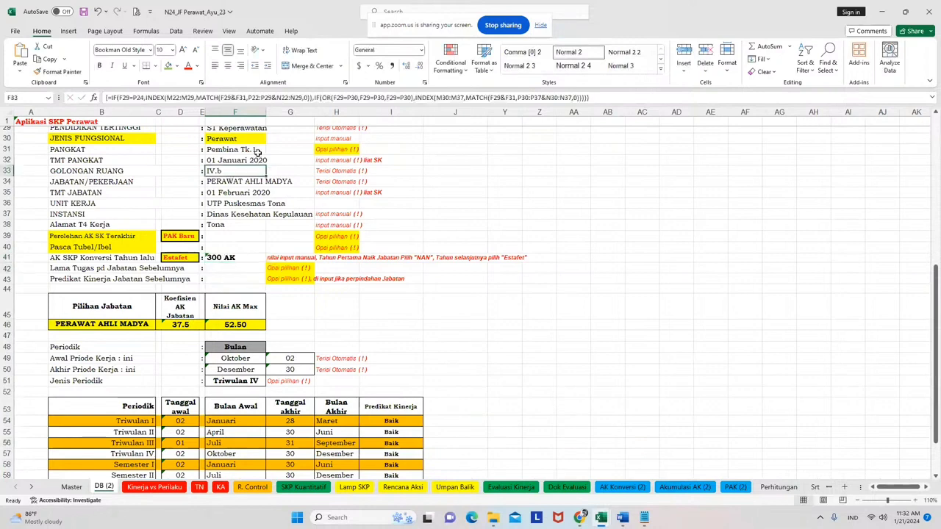
{"action": "left_click", "coordinate": [253, 150]}
{"action": "left_click", "coordinate": [271, 150]}
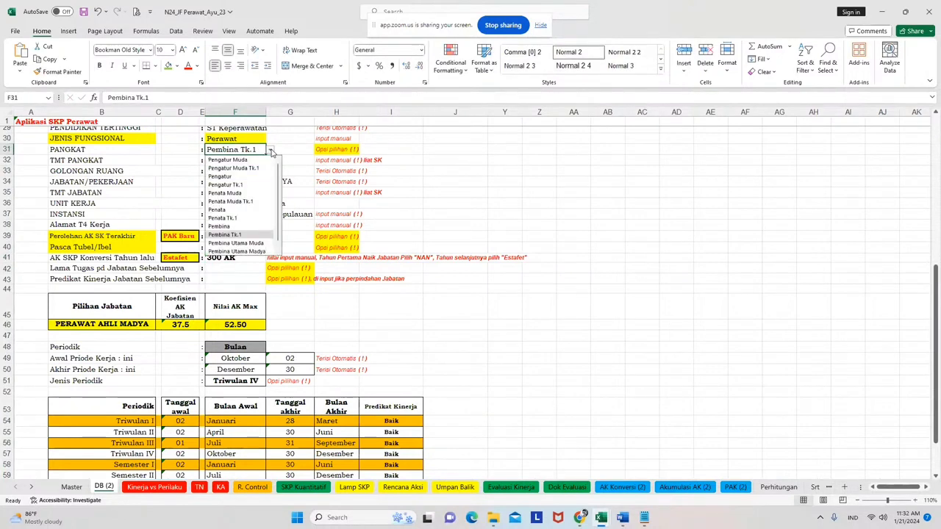
{"action": "left_click", "coordinate": [243, 242]}
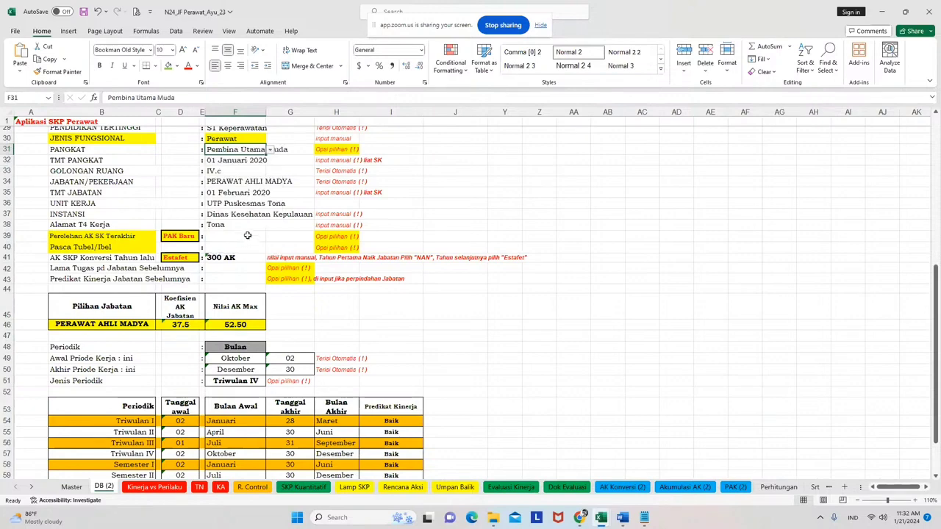
On Perhitungan, examine the ranks and grades belonging to the Perawat Ahli Muda and Perawat Ahli Madya positions.
{"action": "left_click", "coordinate": [777, 487]}
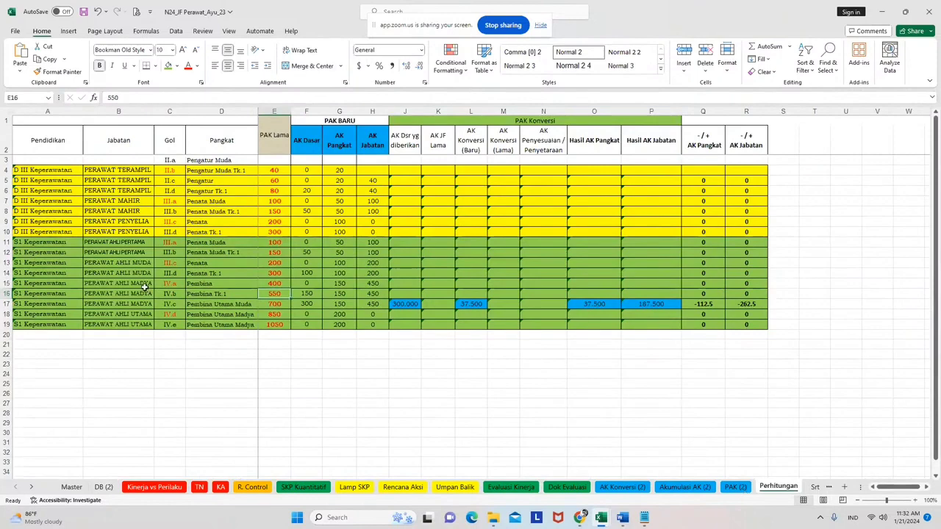
{"action": "left_click_drag", "start_coordinate": [146, 288], "coordinate": [147, 305]}
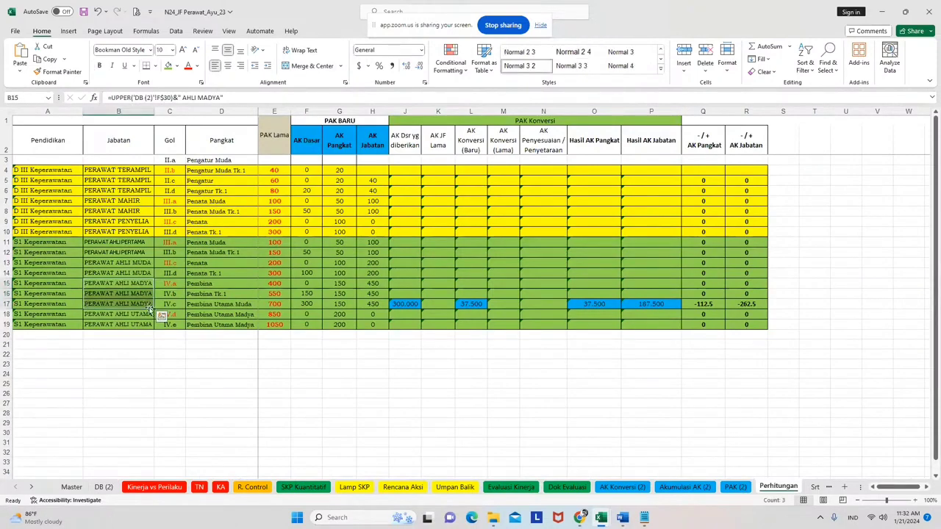
{"action": "left_click_drag", "start_coordinate": [195, 283], "coordinate": [202, 301]}
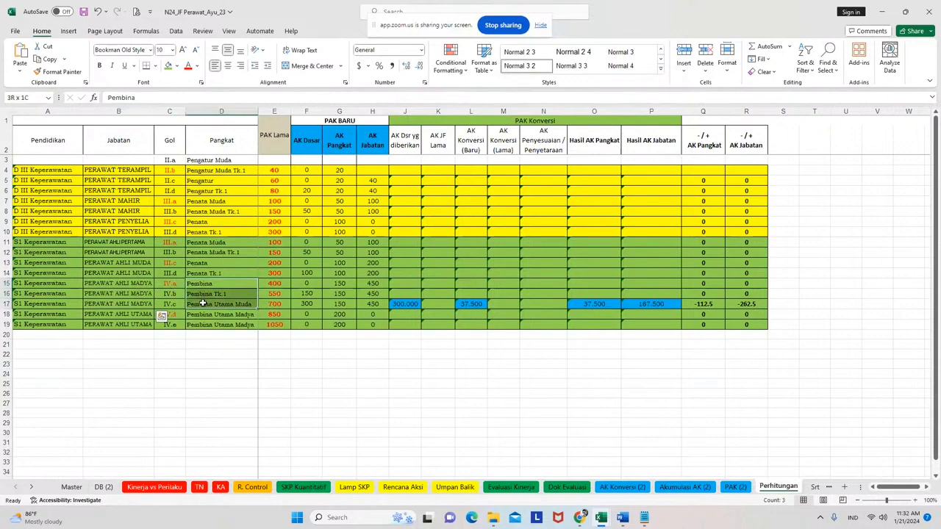
{"action": "left_click_drag", "start_coordinate": [203, 303], "coordinate": [203, 303]}
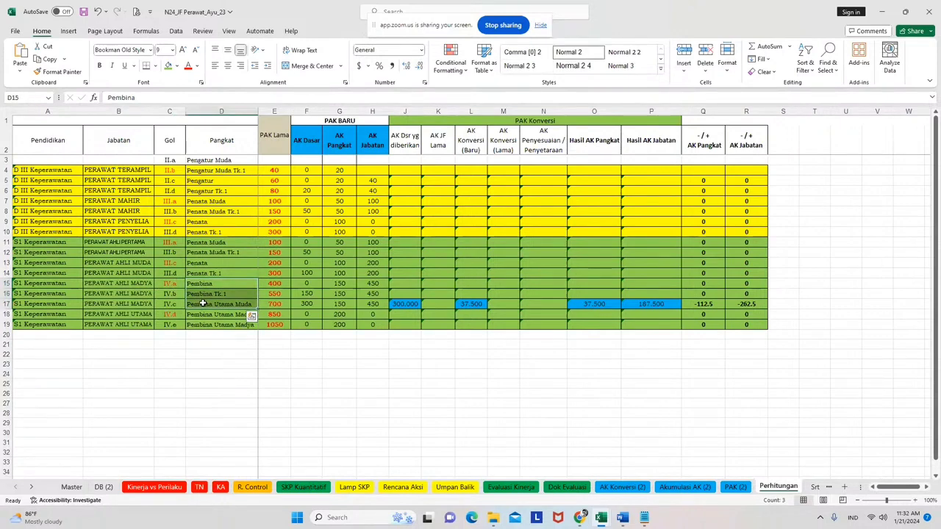
{"action": "left_click_drag", "start_coordinate": [130, 263], "coordinate": [135, 272]}
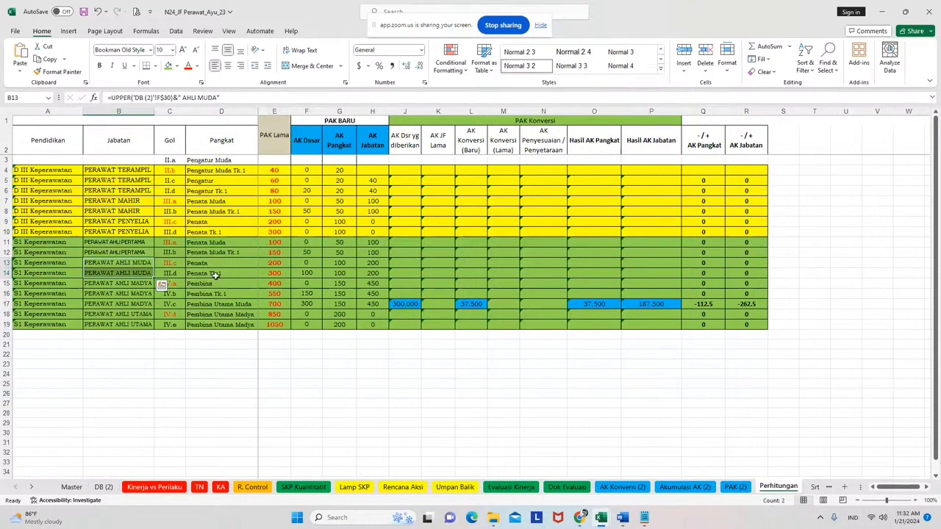
{"action": "left_click_drag", "start_coordinate": [118, 283], "coordinate": [135, 304]}
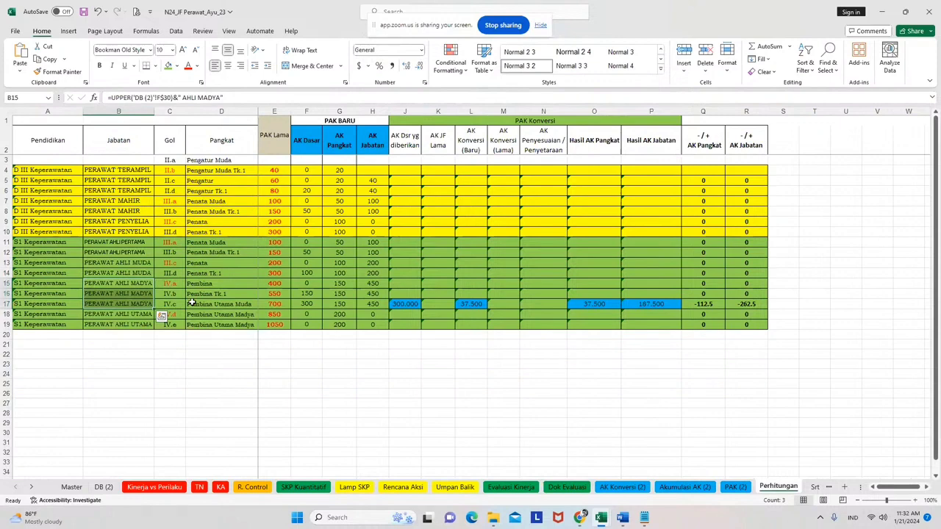
{"action": "left_click_drag", "start_coordinate": [204, 284], "coordinate": [206, 303]}
{"action": "left_click_drag", "start_coordinate": [132, 284], "coordinate": [189, 304]}
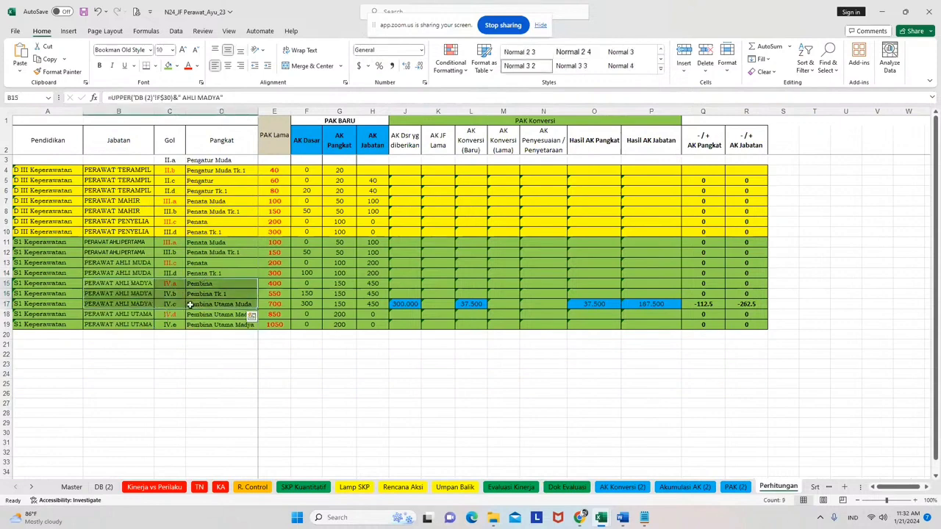
On PAK (2), compare the minimum rank credit in E25 with the conversion credit, the rank difference in E26 and the total in G23.
{"action": "left_click", "coordinate": [105, 487]}
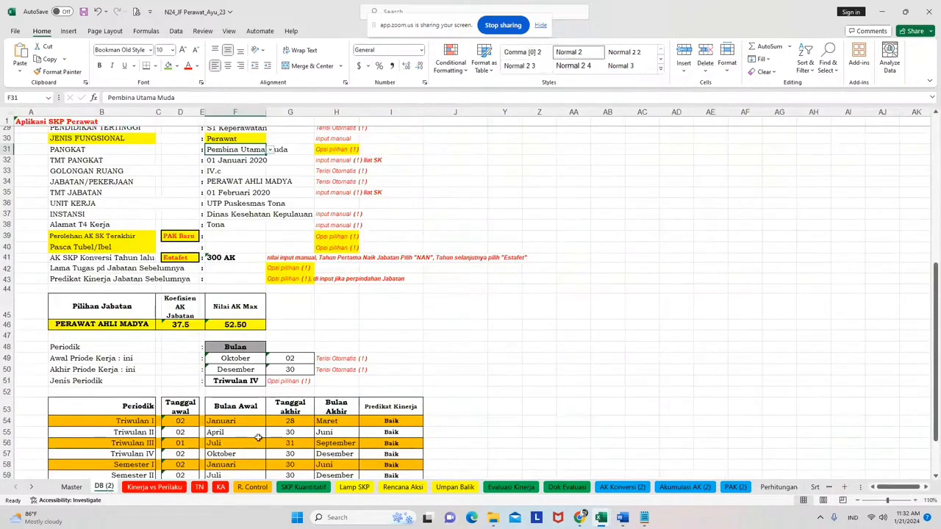
{"action": "left_click", "coordinate": [735, 487]}
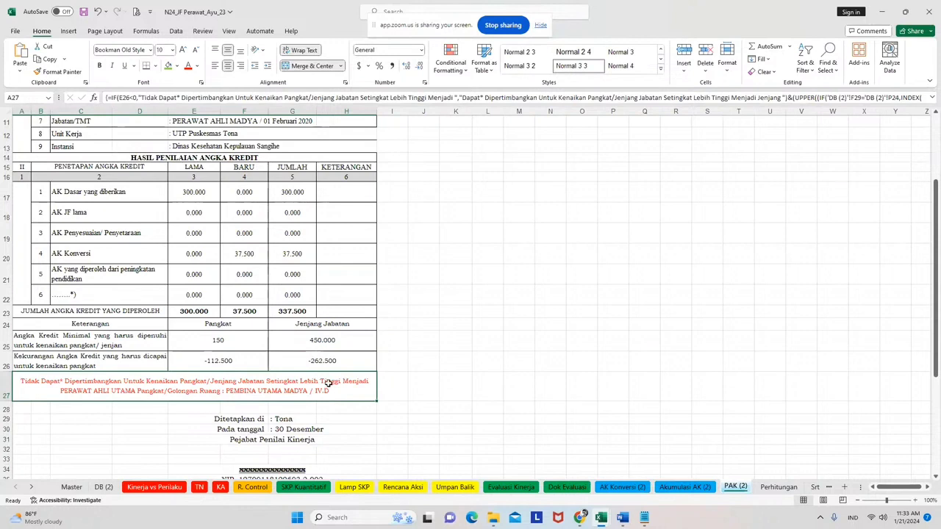
{"action": "left_click", "coordinate": [243, 344]}
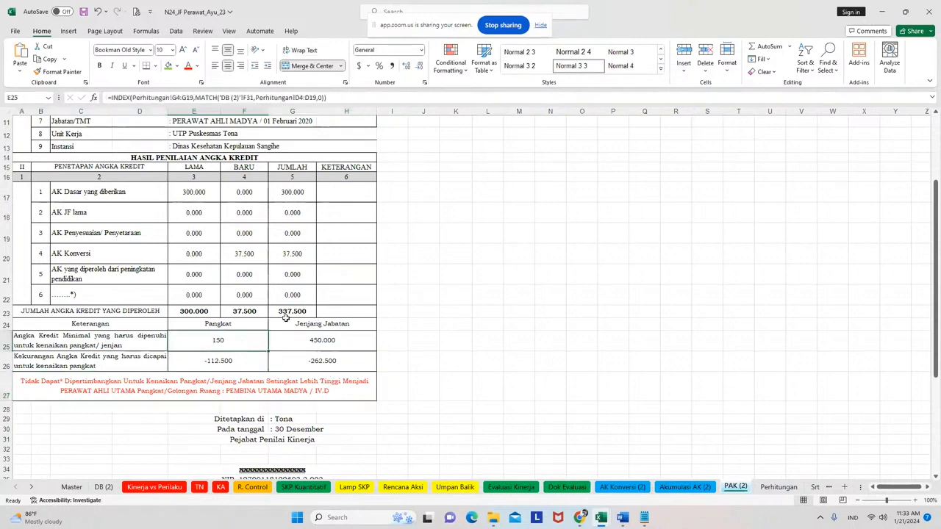
{"action": "left_click", "coordinate": [294, 254]}
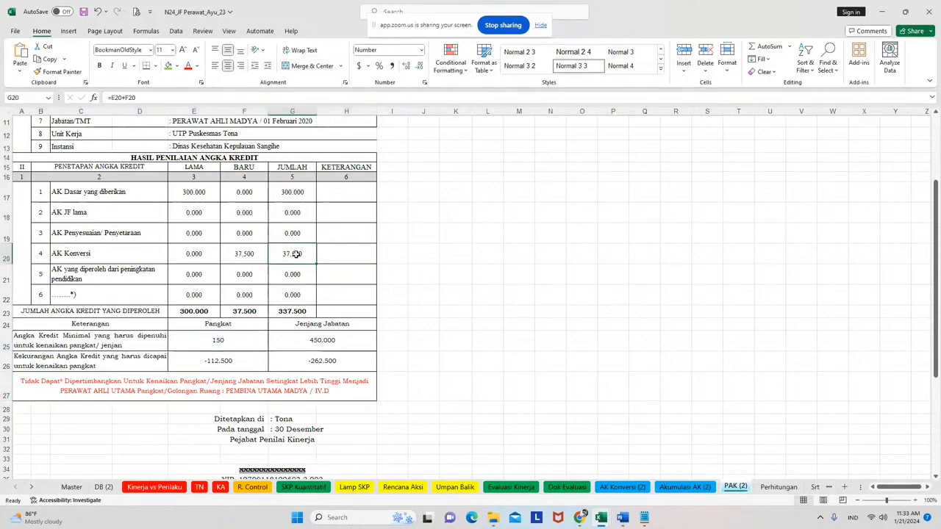
{"action": "left_click", "coordinate": [227, 362]}
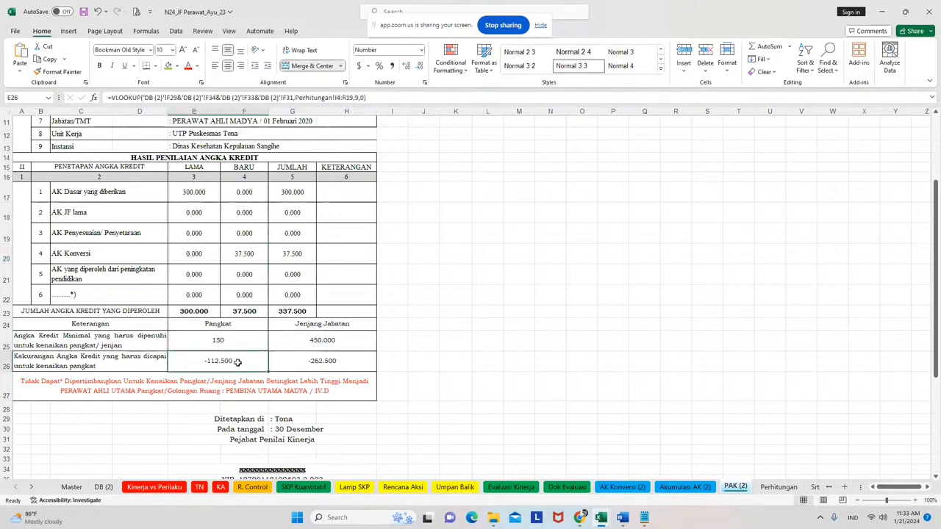
{"action": "left_click", "coordinate": [301, 311]}
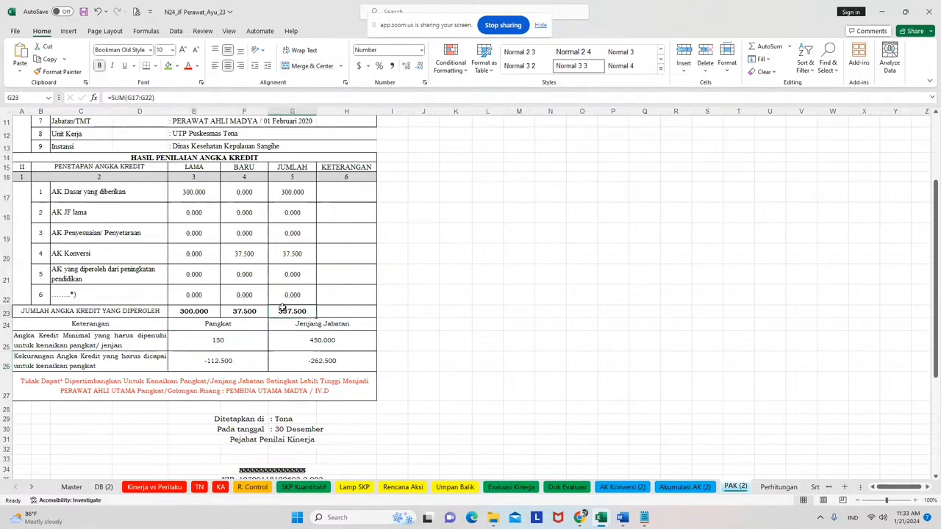
Examine the old, new and total credit in row 23 against the position requirement, difference and promotion verdict on PAK (2).
{"action": "left_click", "coordinate": [104, 486]}
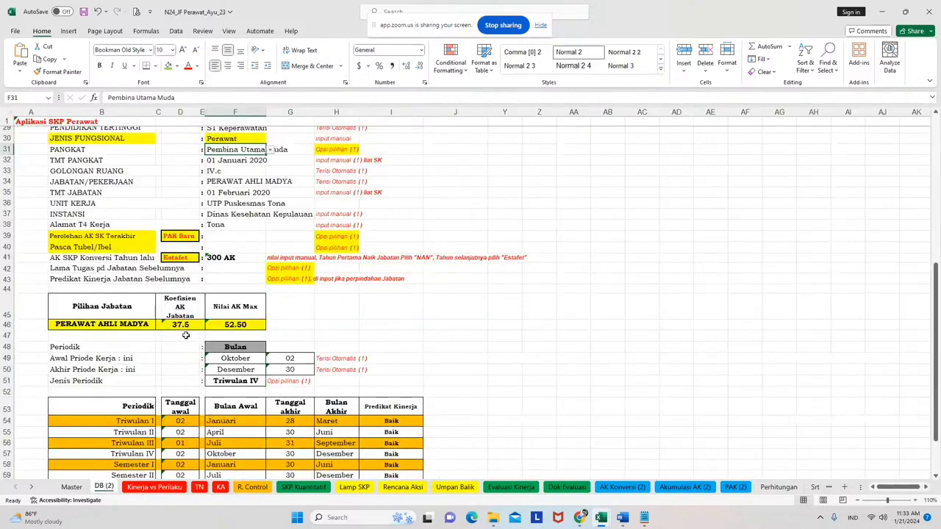
{"action": "left_click", "coordinate": [735, 487]}
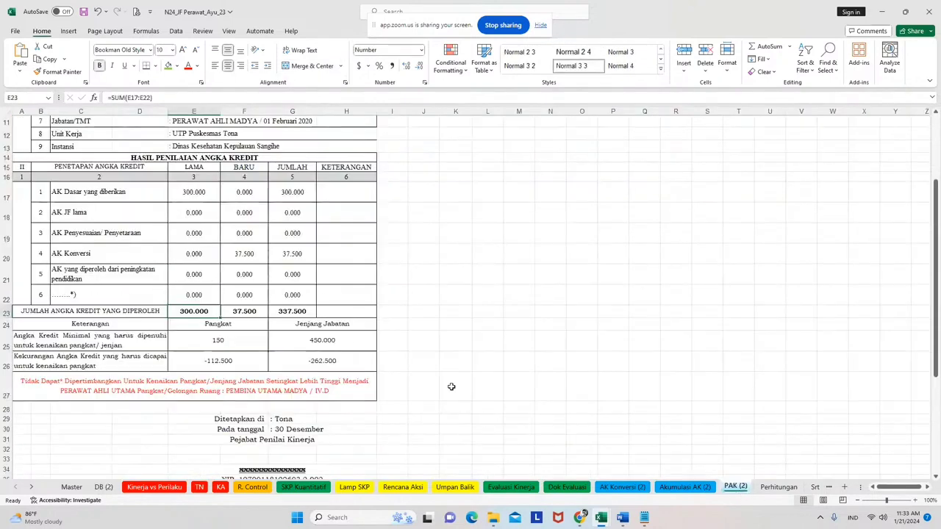
{"action": "left_click", "coordinate": [300, 313]}
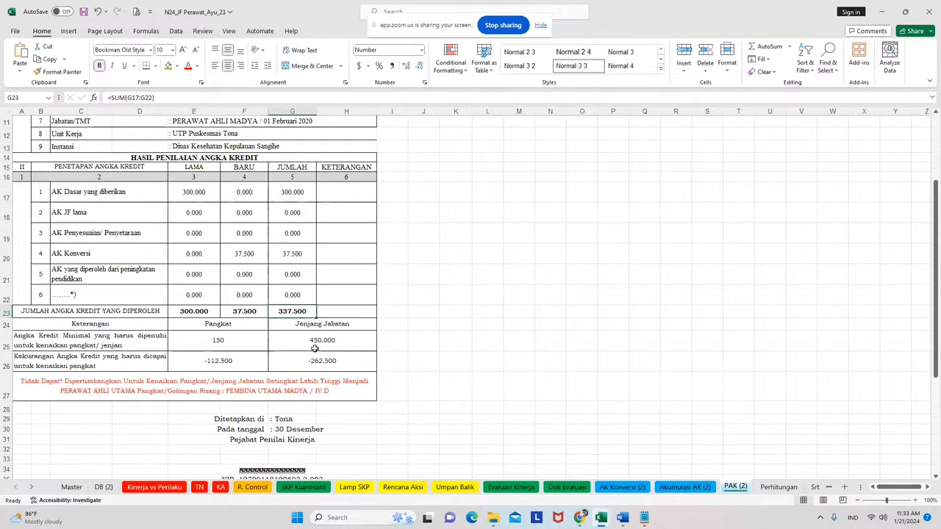
{"action": "left_click", "coordinate": [314, 344]}
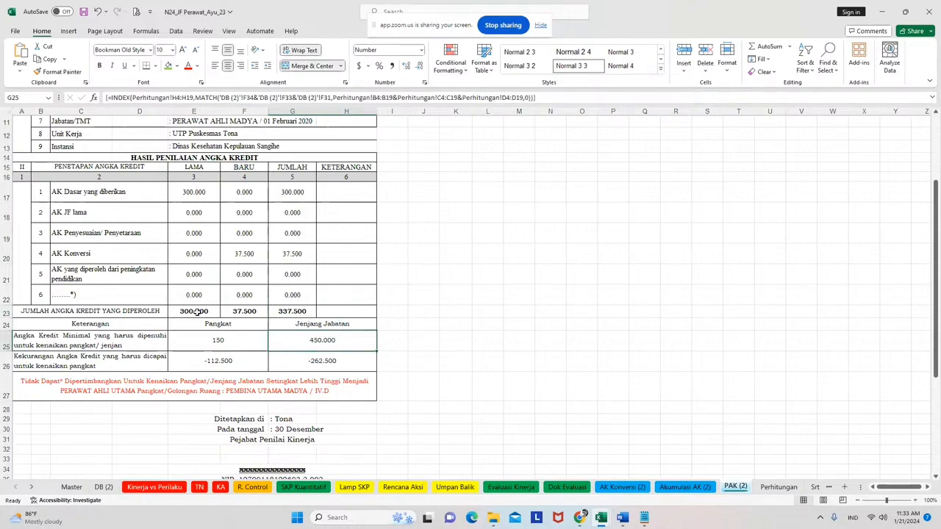
{"action": "left_click", "coordinate": [196, 312]}
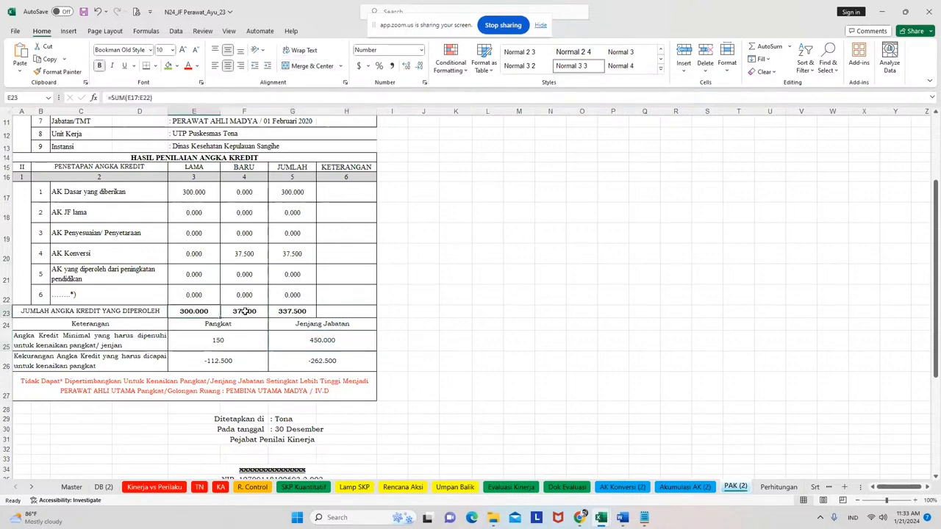
{"action": "left_click", "coordinate": [241, 312]}
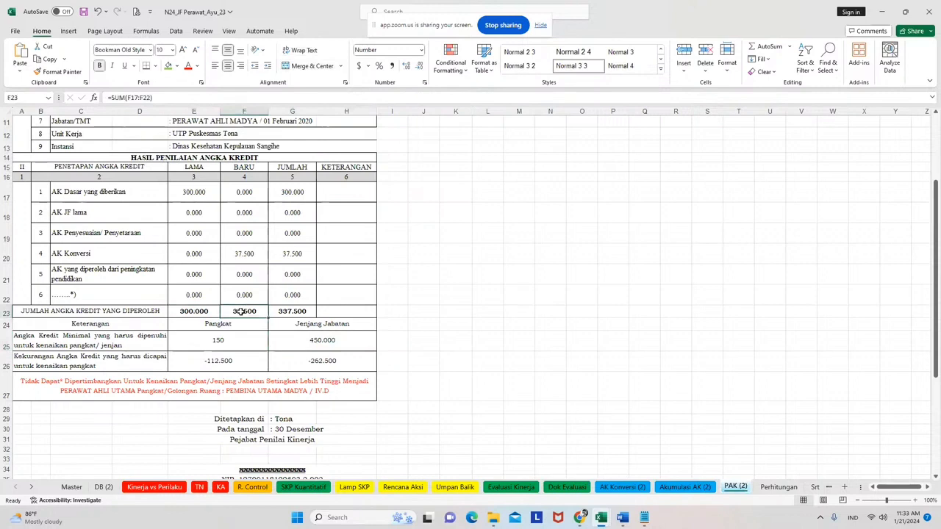
{"action": "left_click", "coordinate": [315, 366]}
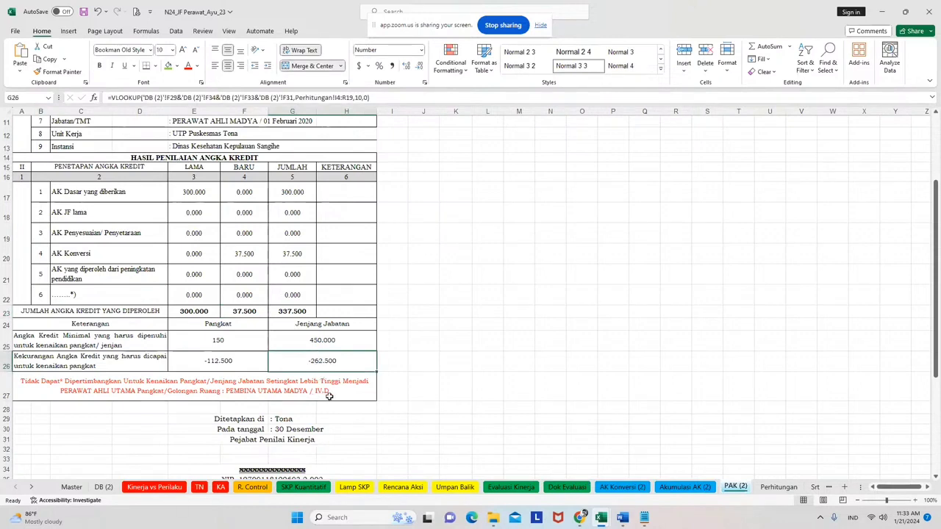
{"action": "left_click", "coordinate": [329, 396]}
{"action": "scroll", "coordinate": [269, 186], "scroll_direction": "up", "scroll_amount": 1}
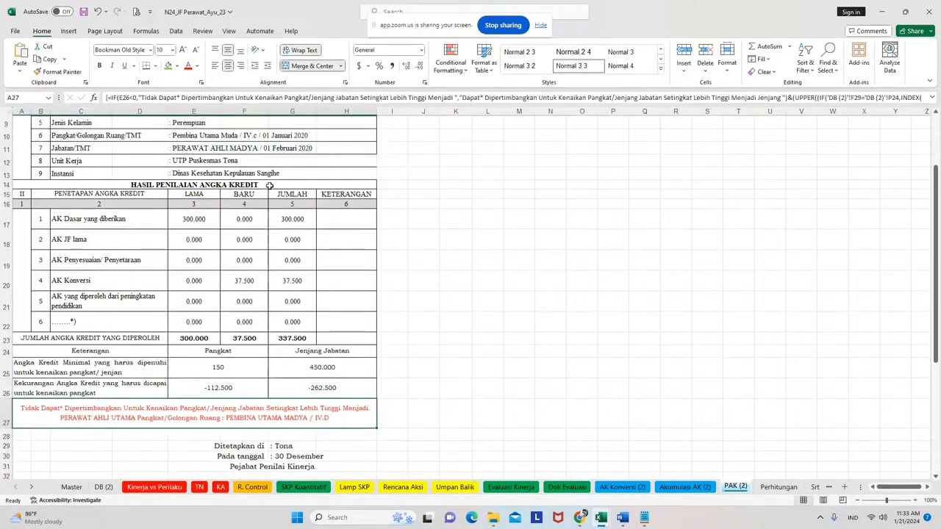
{"action": "left_click", "coordinate": [328, 390]}
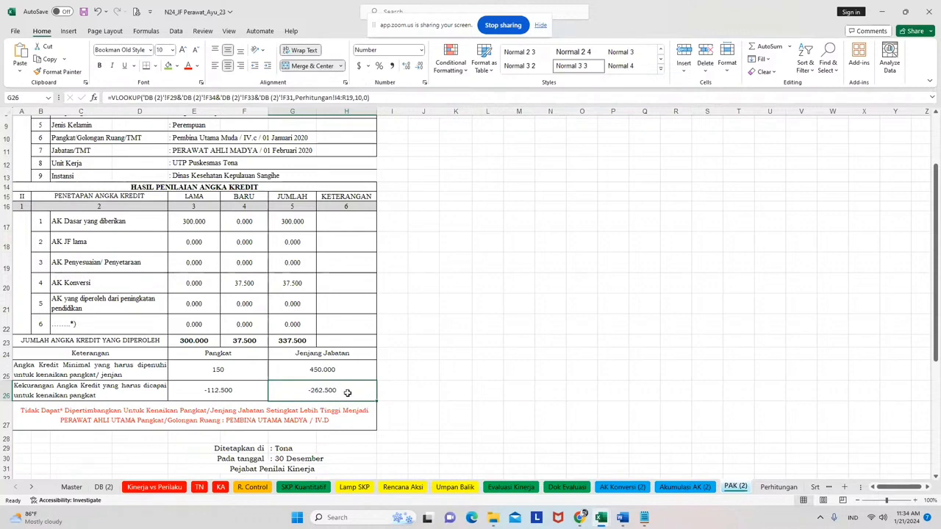
{"action": "left_click", "coordinate": [286, 343]}
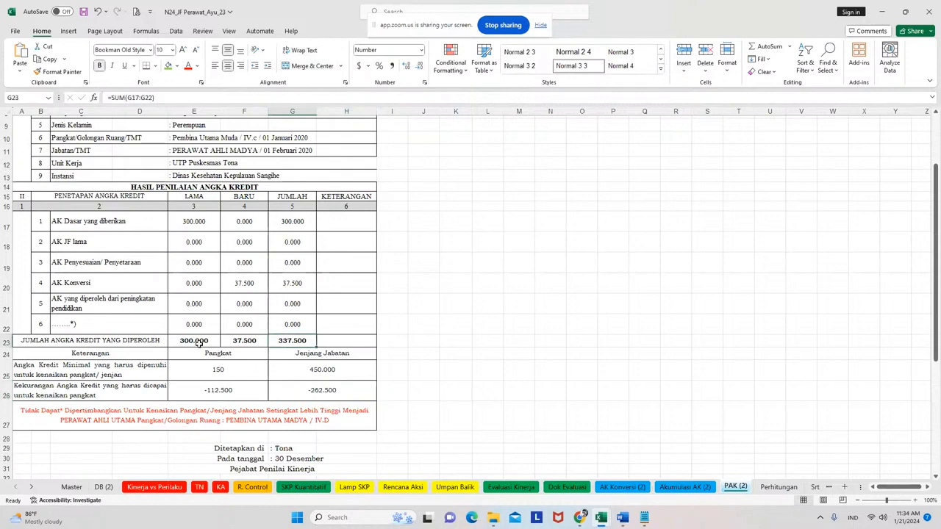
{"action": "left_click_drag", "start_coordinate": [197, 343], "coordinate": [246, 342]}
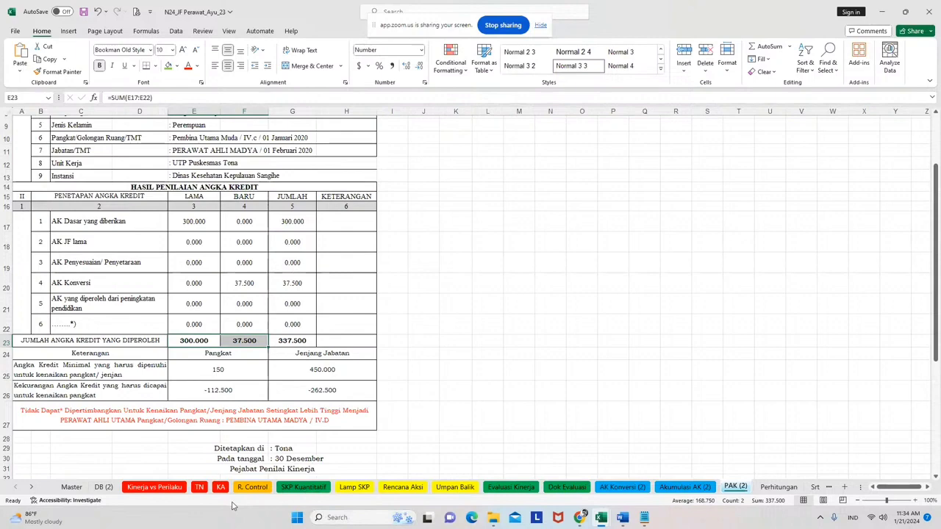
On DB (2), change the Pangkat in F31 to Penata Tk.1.
{"action": "left_click", "coordinate": [105, 488]}
{"action": "scroll", "coordinate": [268, 209], "scroll_direction": "up", "scroll_amount": 1}
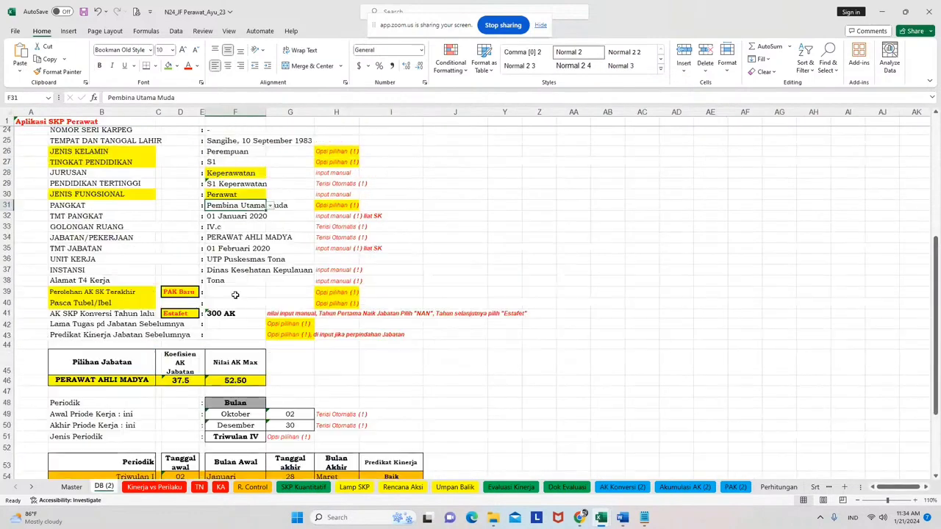
{"action": "left_click", "coordinate": [270, 207]}
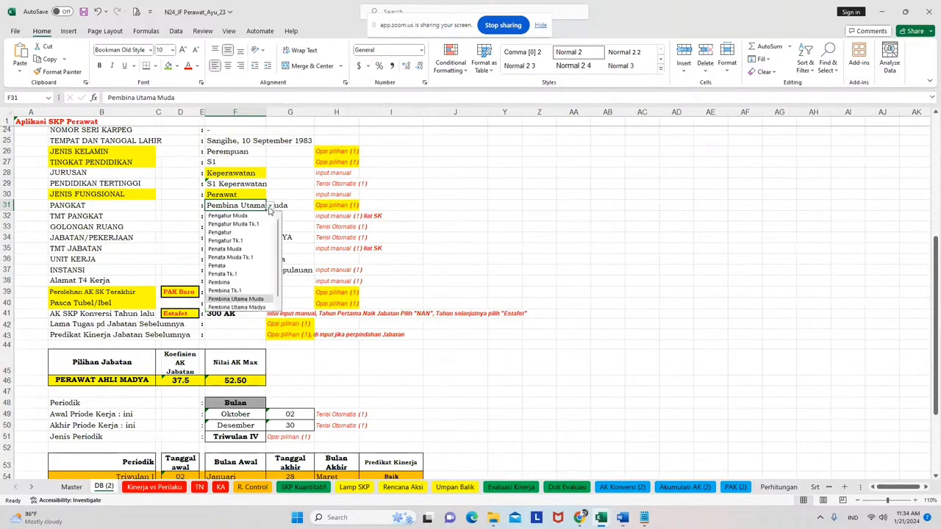
{"action": "left_click", "coordinate": [254, 275]}
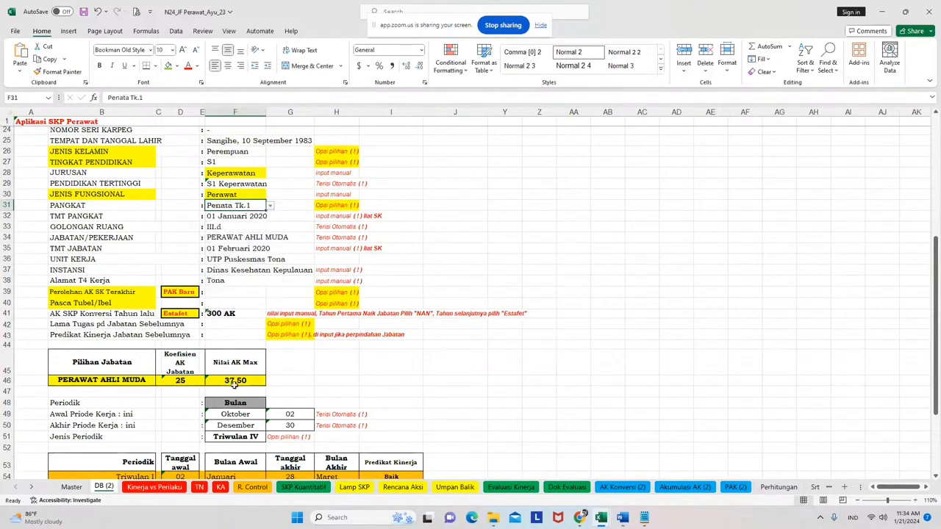
Set the carried-over conversion credit in F41 to 193.534.
{"action": "left_click", "coordinate": [230, 312]}
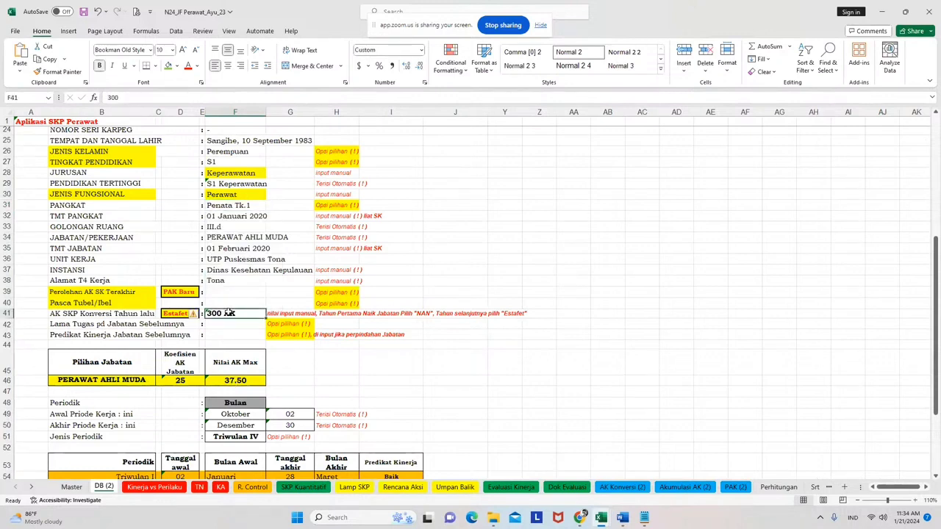
{"action": "type", "text": "193.5534"}
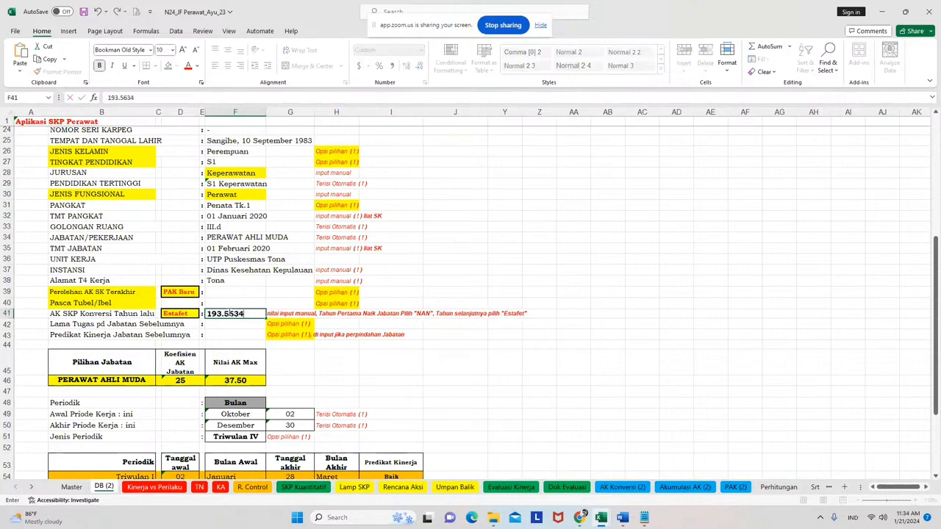
{"action": "key", "text": "BackSpace"}
{"action": "key", "text": "BackSpace"}
{"action": "key", "text": "BackSpace"}
{"action": "type", "text": "84"}
{"action": "key", "text": "Return"}
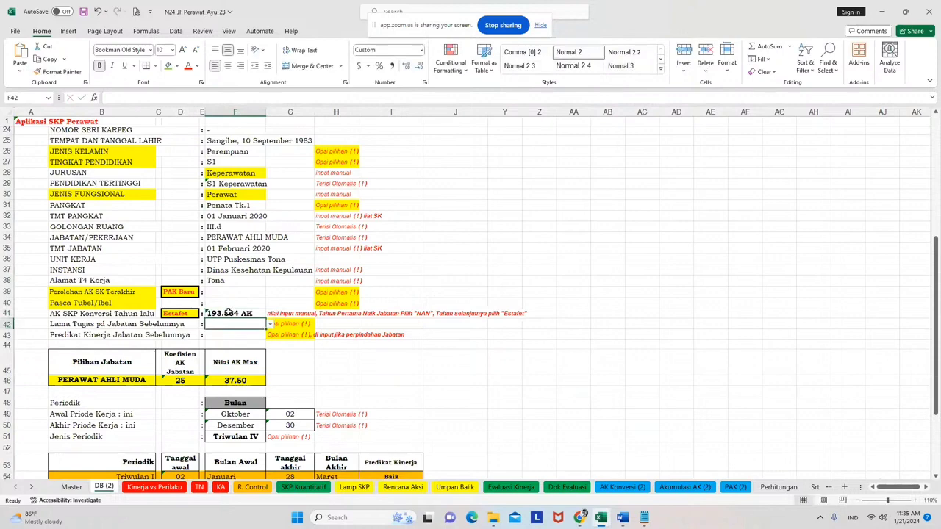
Check the promotion verdict in A27 and the total credit in G23 on PAK (2).
{"action": "left_click", "coordinate": [732, 488]}
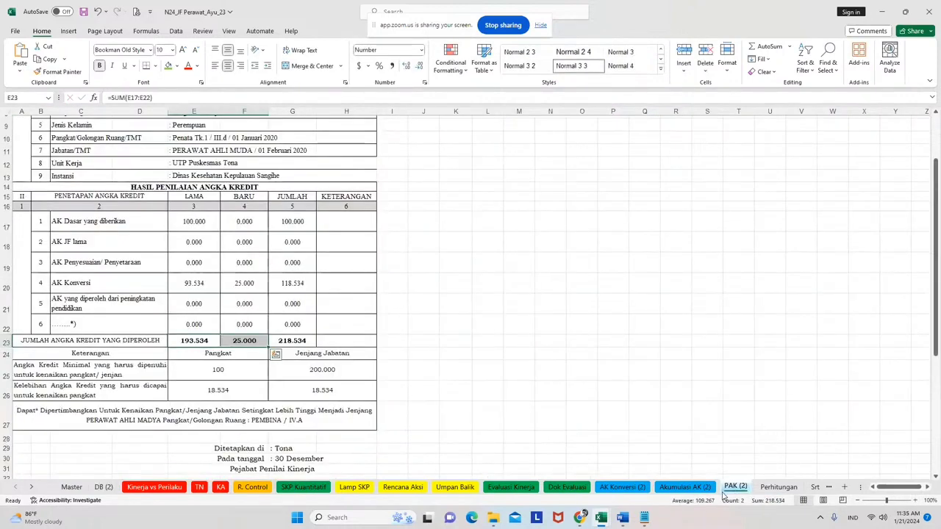
{"action": "left_click", "coordinate": [294, 424]}
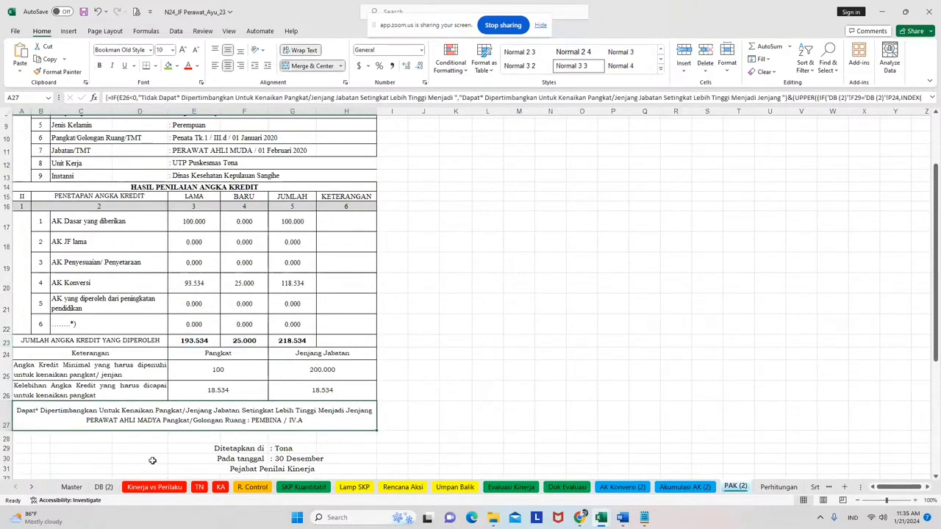
{"action": "left_click", "coordinate": [301, 343]}
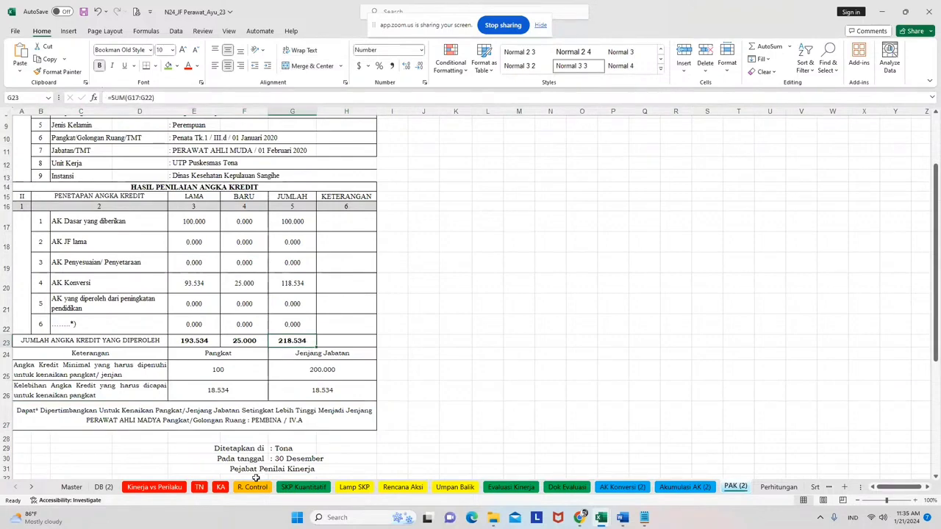
Set the carried-over conversion credit in F41 on DB (2) to 2 and bring up PAK (2) to check the effect.
{"action": "left_click", "coordinate": [103, 487]}
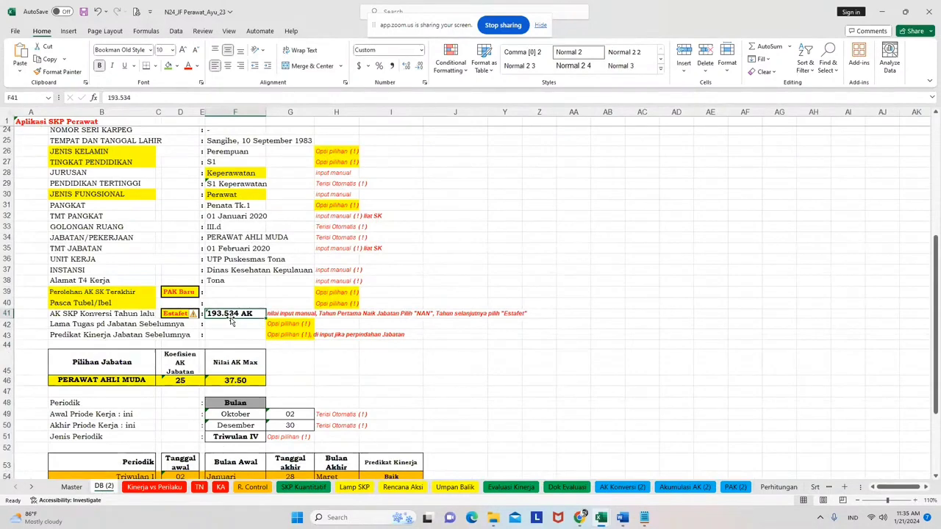
{"action": "left_click", "coordinate": [739, 491]}
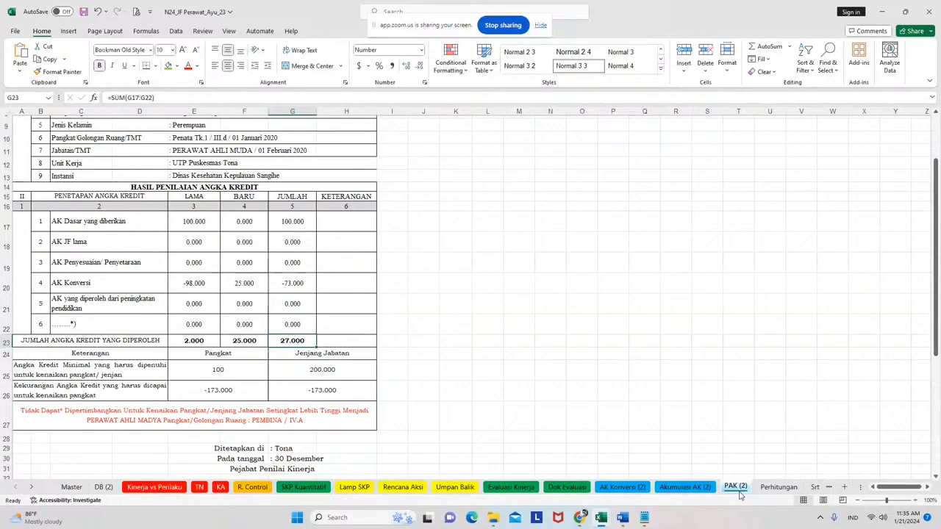
Paste the copied total credit as a plain value into J45 on the DB (2) sheet.
{"action": "left_click", "coordinate": [109, 487]}
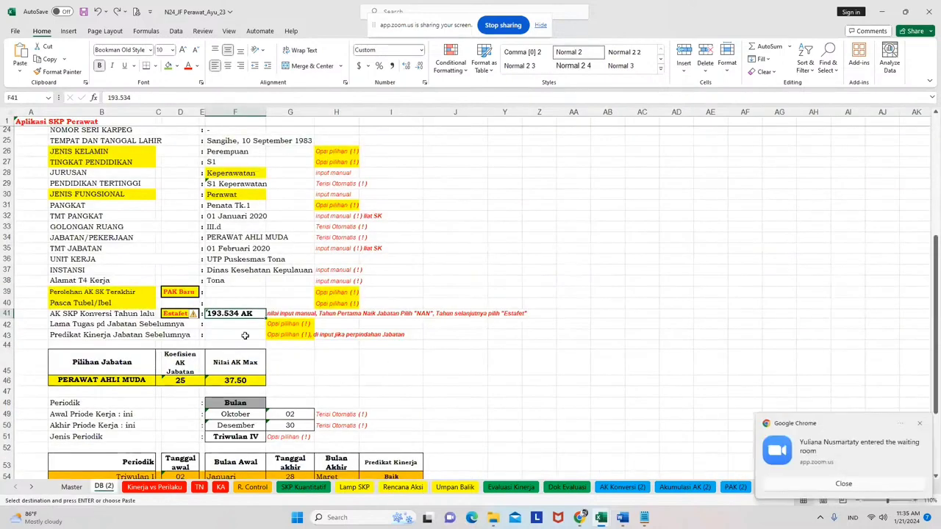
{"action": "right_click", "coordinate": [457, 366]}
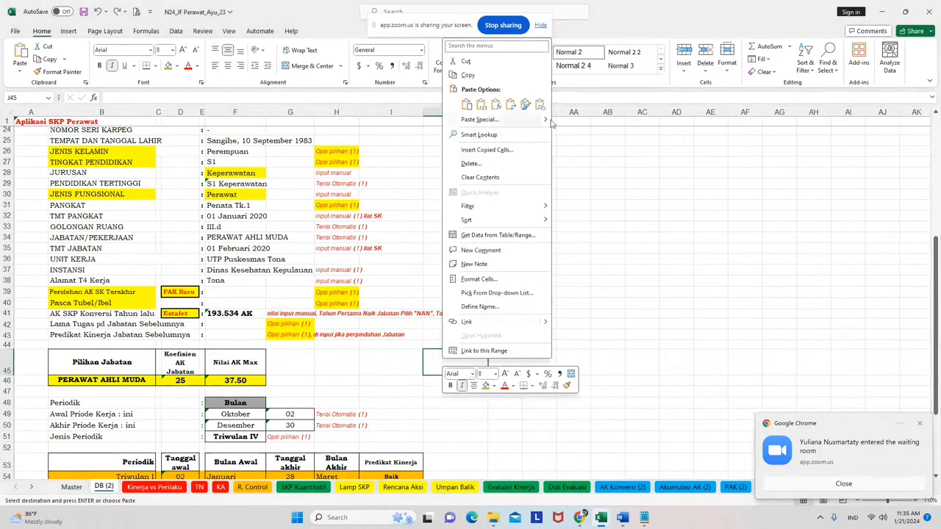
{"action": "mouse_move", "coordinate": [553, 121]}
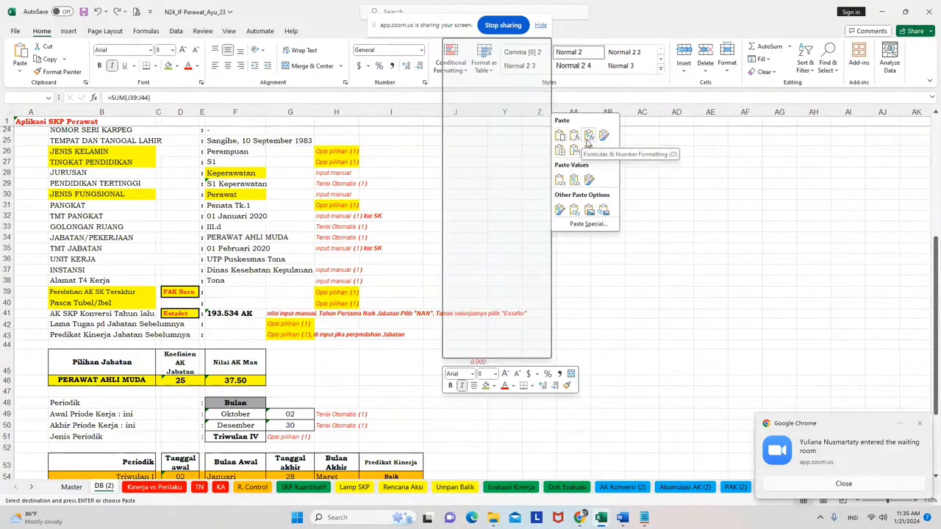
{"action": "left_click", "coordinate": [561, 186]}
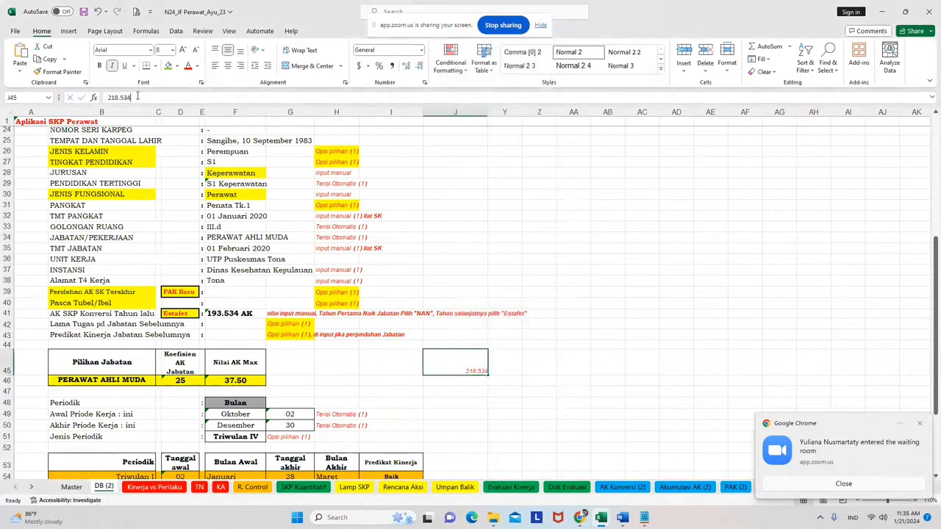
Set the carried-over conversion credit in F41 to 218.534 by copying the value from J45.
{"action": "double_click", "coordinate": [112, 97]}
{"action": "key", "text": "ctrl+c"}
{"action": "key", "text": "Return"}
{"action": "left_click", "coordinate": [224, 314]}
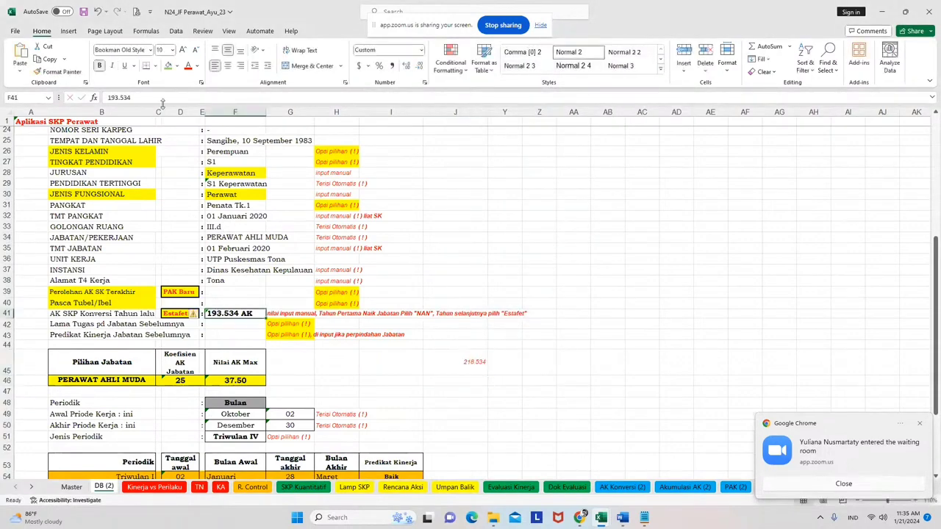
{"action": "double_click", "coordinate": [118, 97]}
{"action": "key", "text": "ctrl+v"}
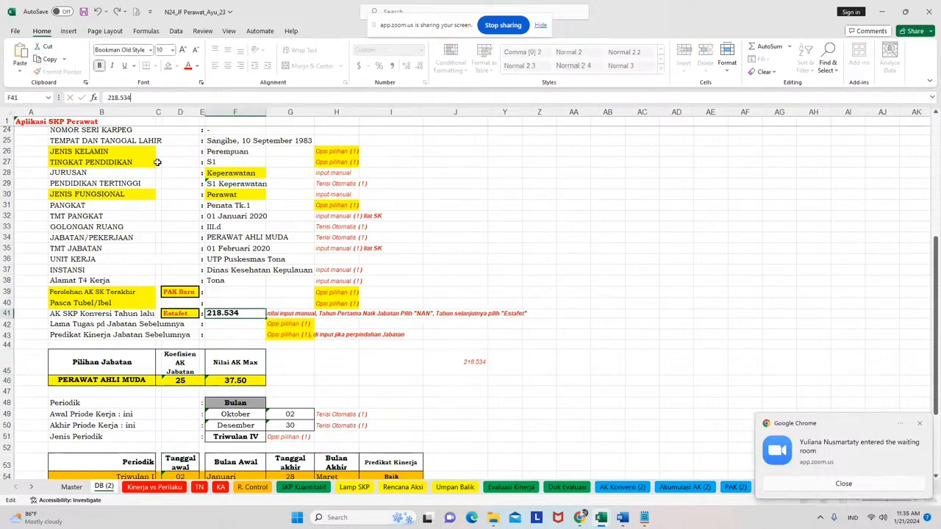
{"action": "key", "text": "Return"}
{"action": "left_click", "coordinate": [194, 313]}
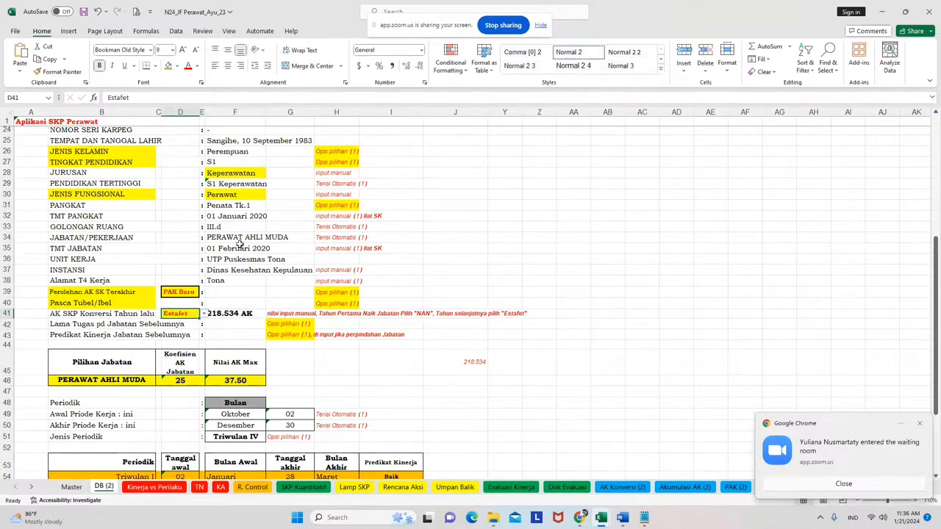
Change the Pangkat in F31 to Pembina.
{"action": "left_click", "coordinate": [234, 208]}
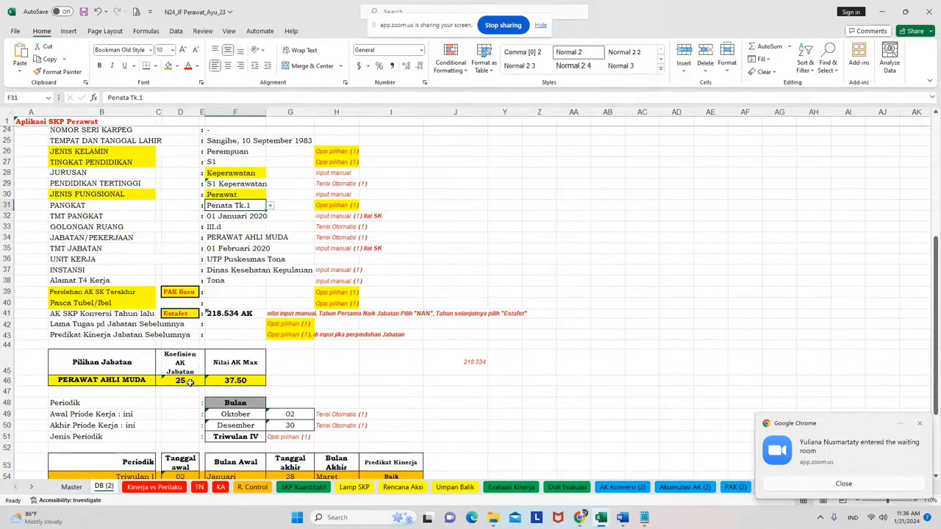
{"action": "left_click", "coordinate": [270, 206]}
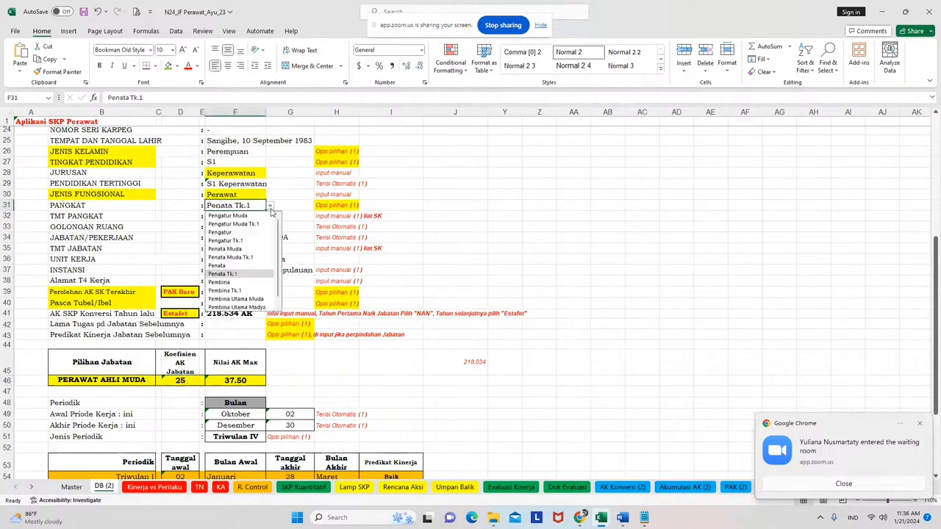
{"action": "left_click", "coordinate": [234, 282]}
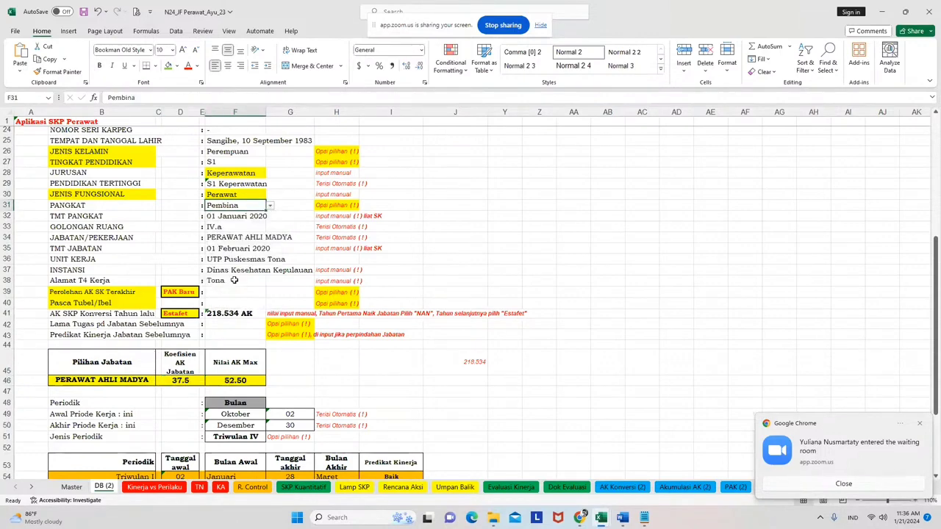
Check the position in F34 and the position coefficient in D46, and dismiss the waiting-room notification.
{"action": "left_click", "coordinate": [253, 240]}
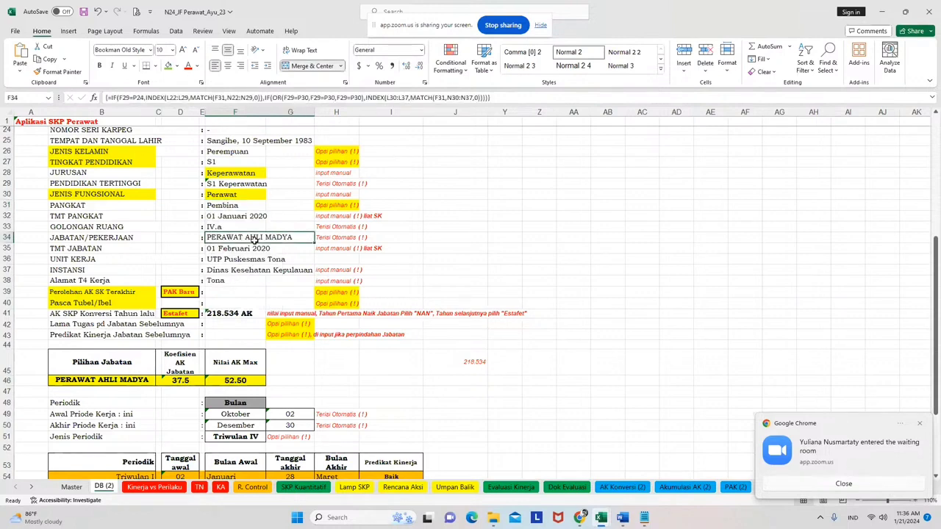
{"action": "left_click", "coordinate": [184, 383]}
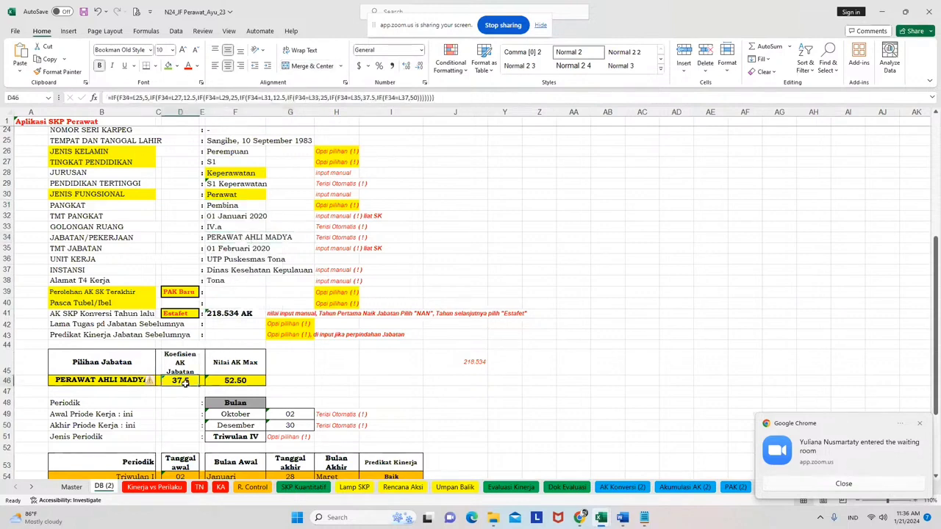
{"action": "left_click", "coordinate": [919, 426]}
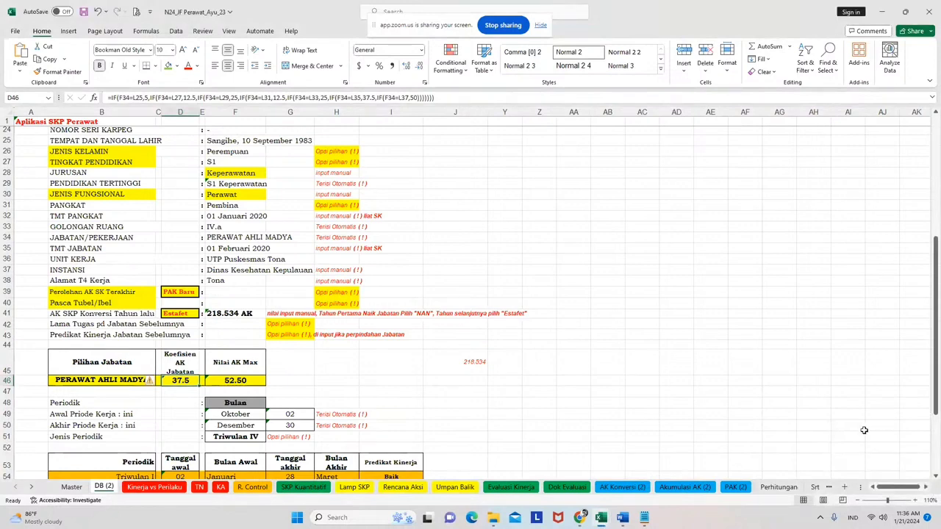
{"action": "left_click", "coordinate": [211, 237]}
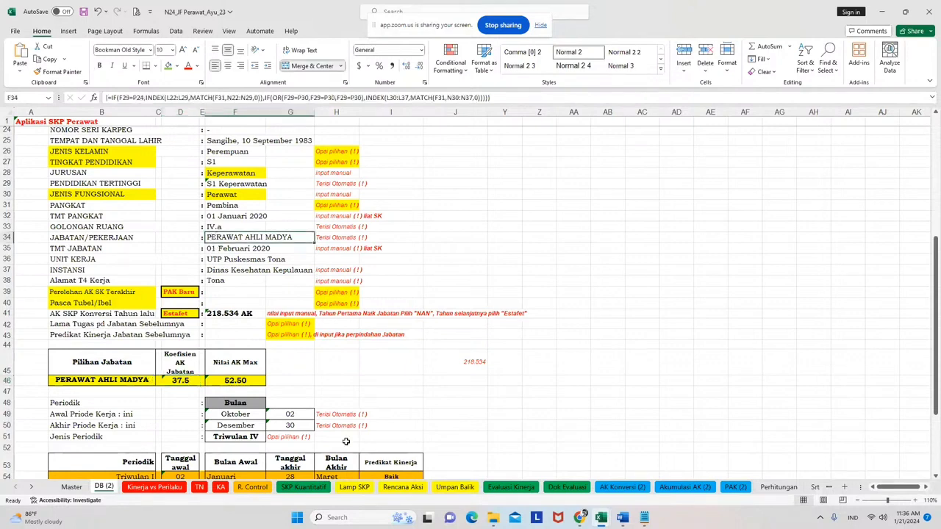
Clear all daily activity entries for January on sheet 1, from C8 through the Penunjang Tugas Perawat row.
{"action": "left_click", "coordinate": [31, 487]}
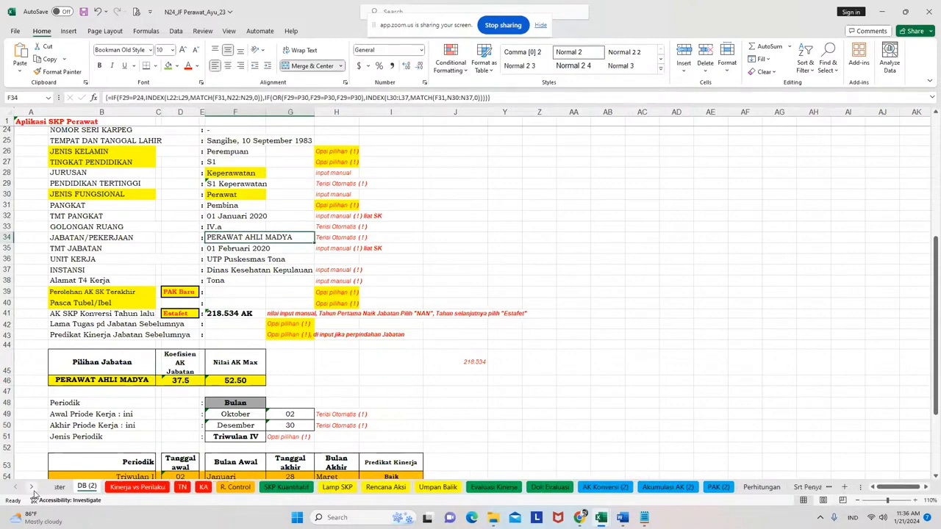
{"action": "left_click", "coordinate": [31, 487]}
{"action": "left_click", "coordinate": [31, 487]}
{"action": "left_click", "coordinate": [31, 487]}
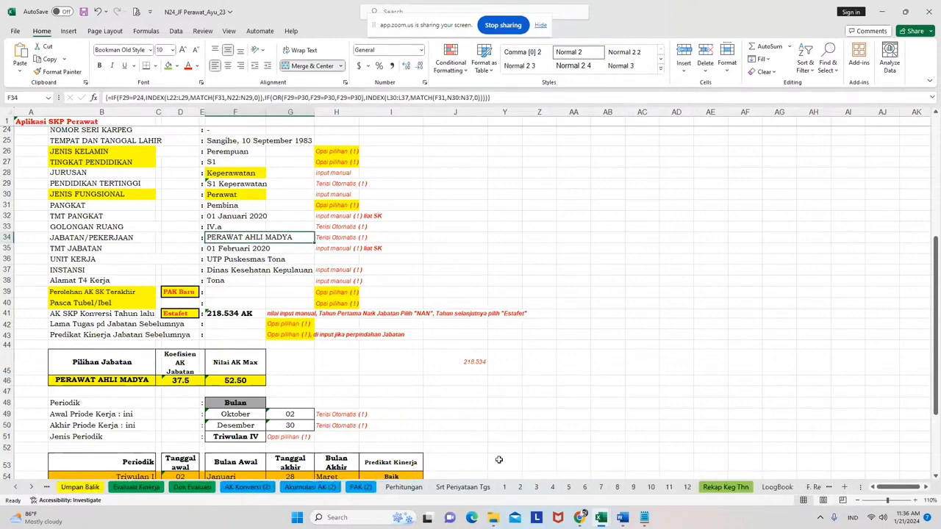
{"action": "left_click", "coordinate": [554, 489]}
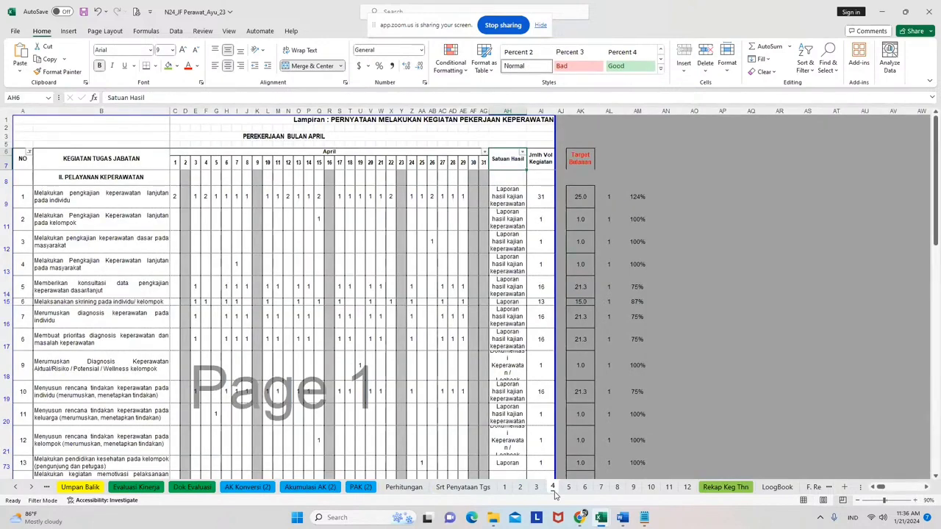
{"action": "left_click", "coordinate": [505, 487]}
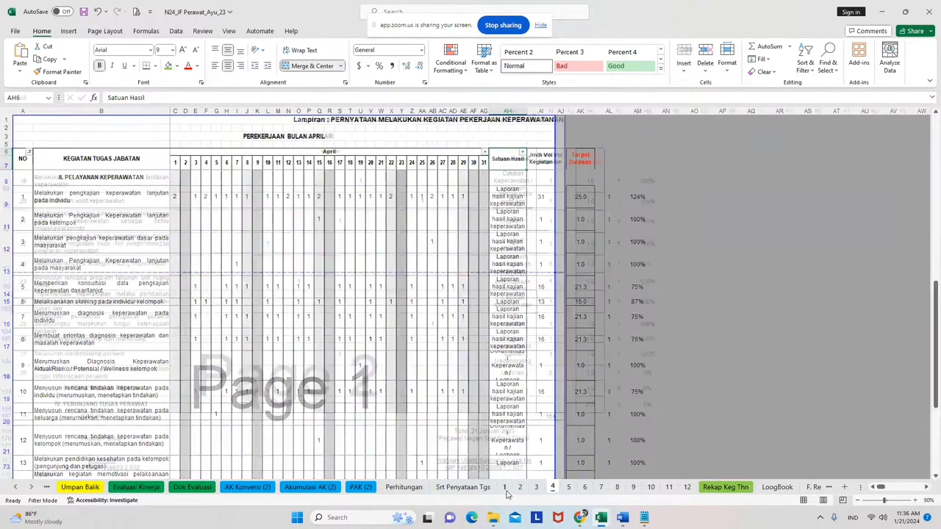
{"action": "left_click", "coordinate": [519, 487]}
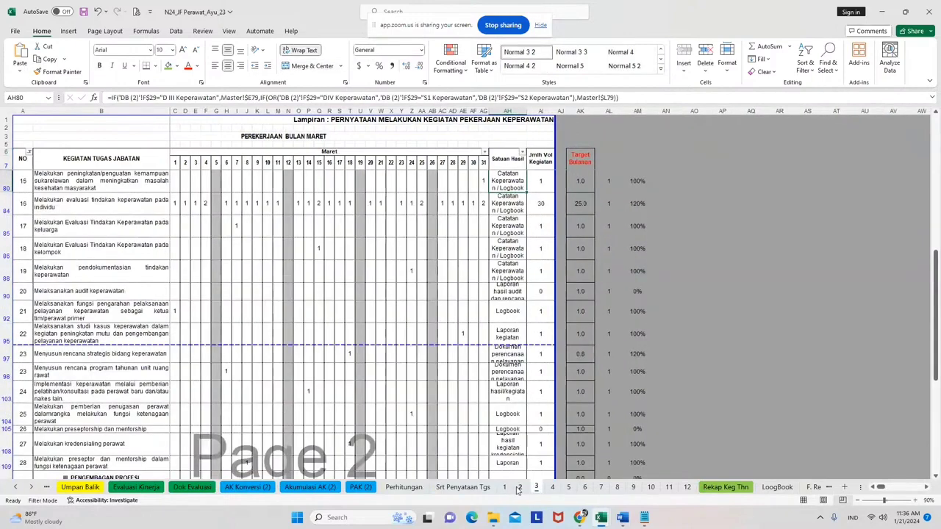
{"action": "left_click", "coordinate": [505, 487]}
{"action": "scroll", "coordinate": [345, 402], "scroll_direction": "up", "scroll_amount": 3}
{"action": "scroll", "coordinate": [345, 402], "scroll_direction": "up", "scroll_amount": 6}
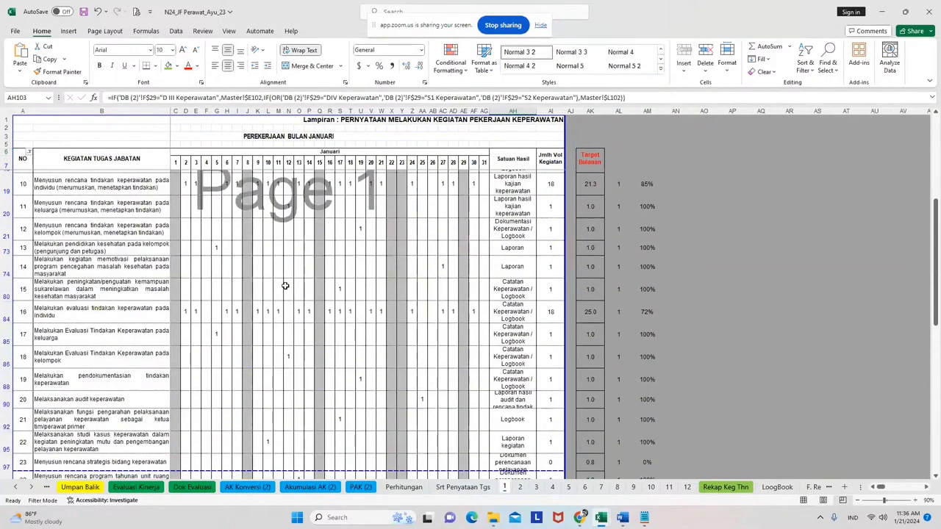
{"action": "left_click_drag", "start_coordinate": [183, 178], "coordinate": [484, 455]}
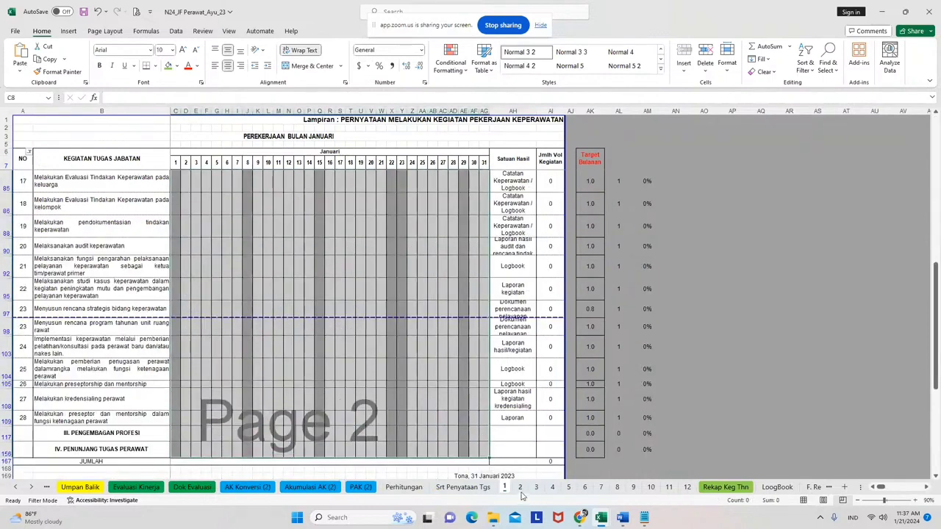
Clear all daily activity entries for February on sheet 2, from C8 through the Penunjang Tugas Perawat row.
{"action": "left_click", "coordinate": [521, 488]}
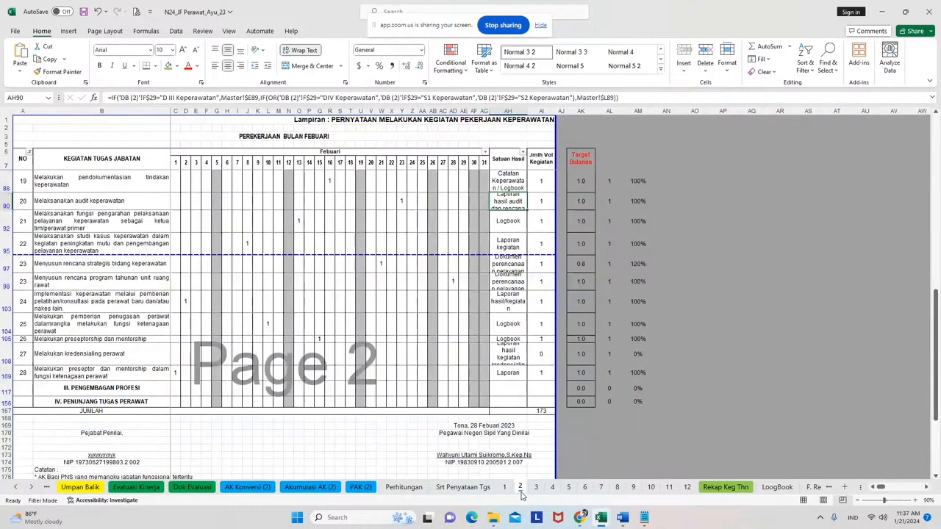
{"action": "scroll", "coordinate": [390, 350], "scroll_direction": "up", "scroll_amount": 5}
{"action": "scroll", "coordinate": [390, 350], "scroll_direction": "up", "scroll_amount": 2}
{"action": "left_click_drag", "start_coordinate": [177, 185], "coordinate": [484, 464]}
{"action": "key", "text": "Delete"}
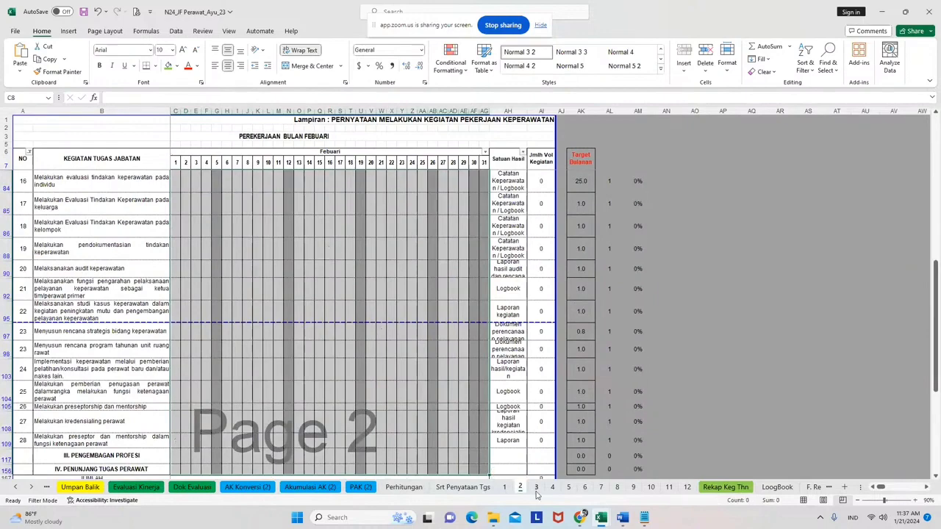
Clear all daily activity entries for March on sheet 3, from C8 through the Penunjang Tugas Perawat row.
{"action": "left_click", "coordinate": [536, 488]}
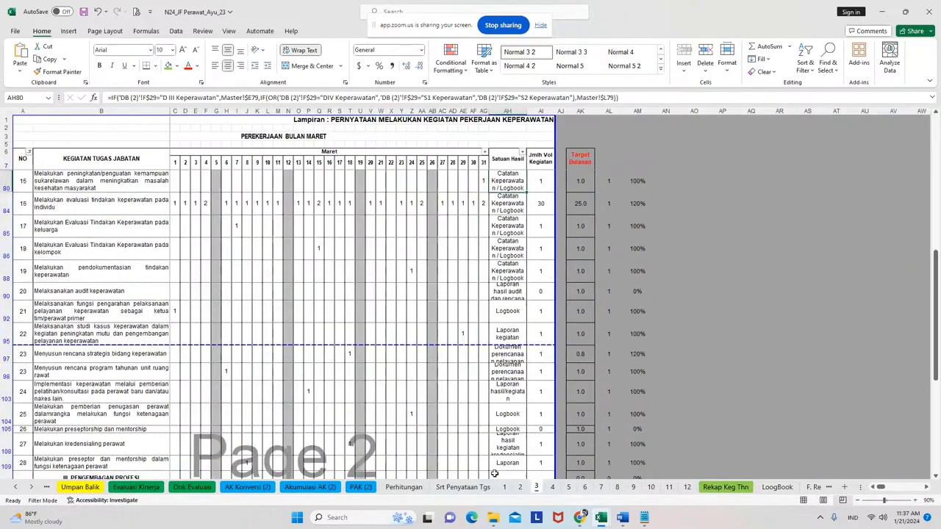
{"action": "scroll", "coordinate": [483, 384], "scroll_direction": "up", "scroll_amount": 5}
{"action": "left_click_drag", "start_coordinate": [175, 174], "coordinate": [479, 449]}
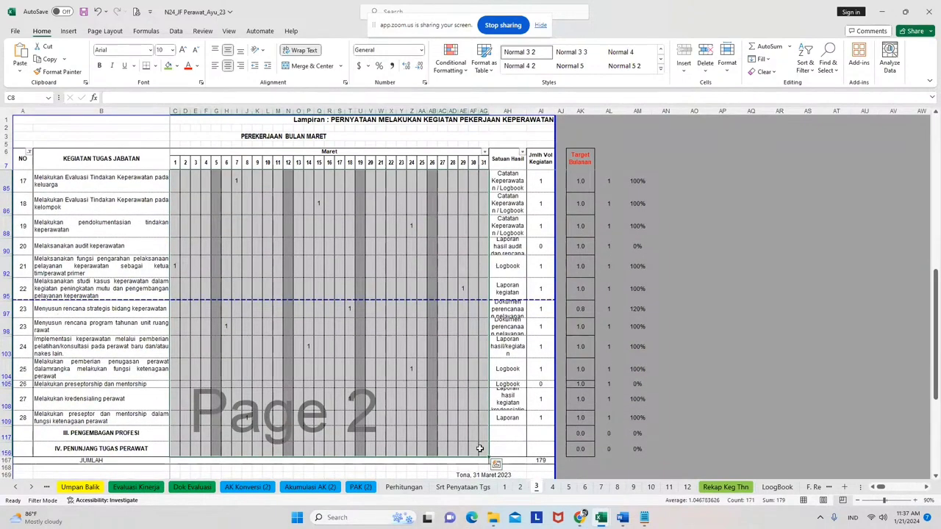
{"action": "key", "text": "Delete"}
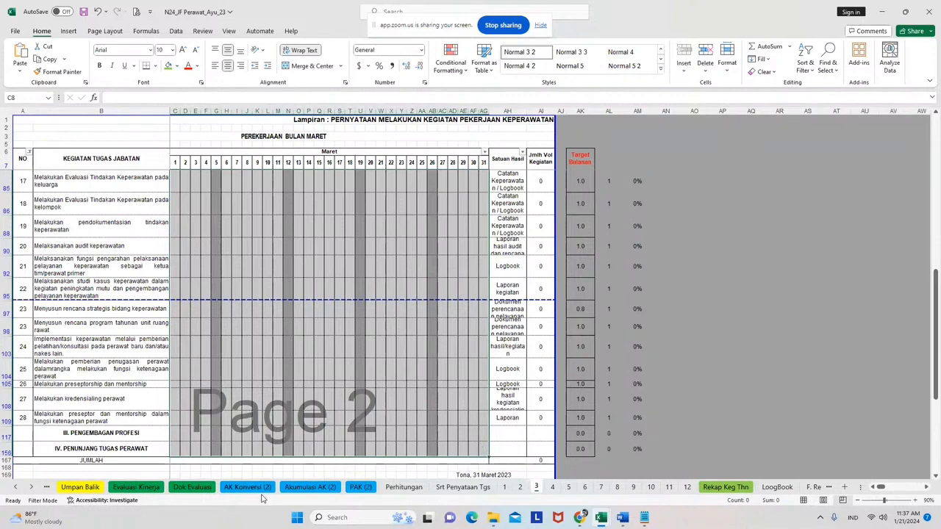
Check the organisation performance rating in C30 on Dok Evaluasi and the April activity entries on sheet 4.
{"action": "left_click", "coordinate": [184, 492]}
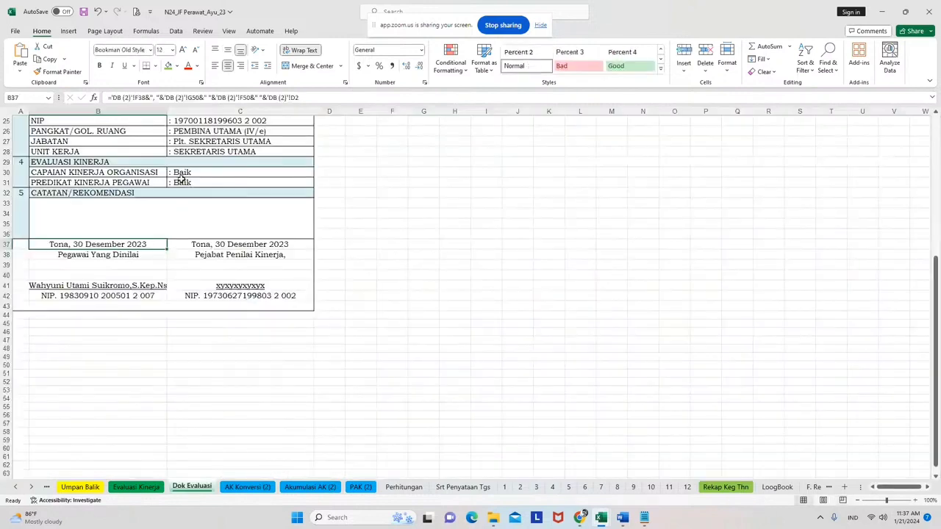
{"action": "left_click", "coordinate": [181, 174]}
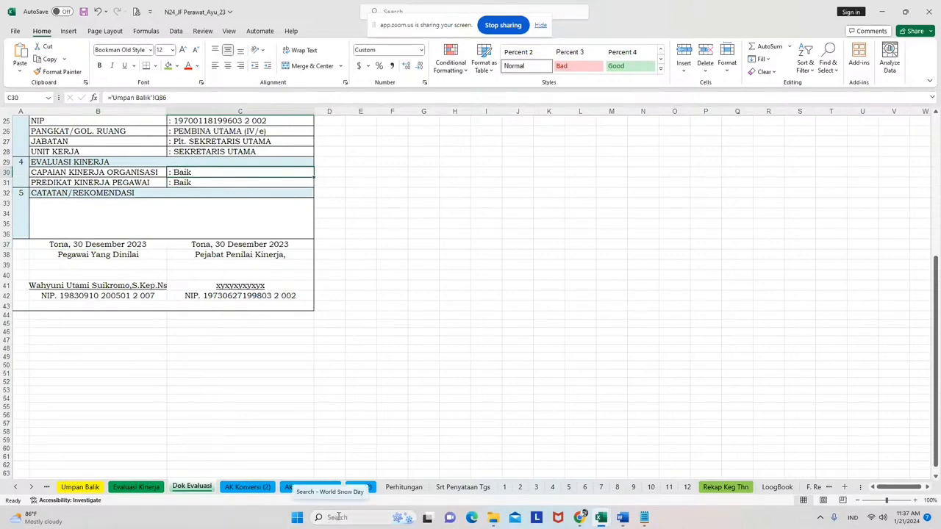
{"action": "left_click", "coordinate": [552, 489]}
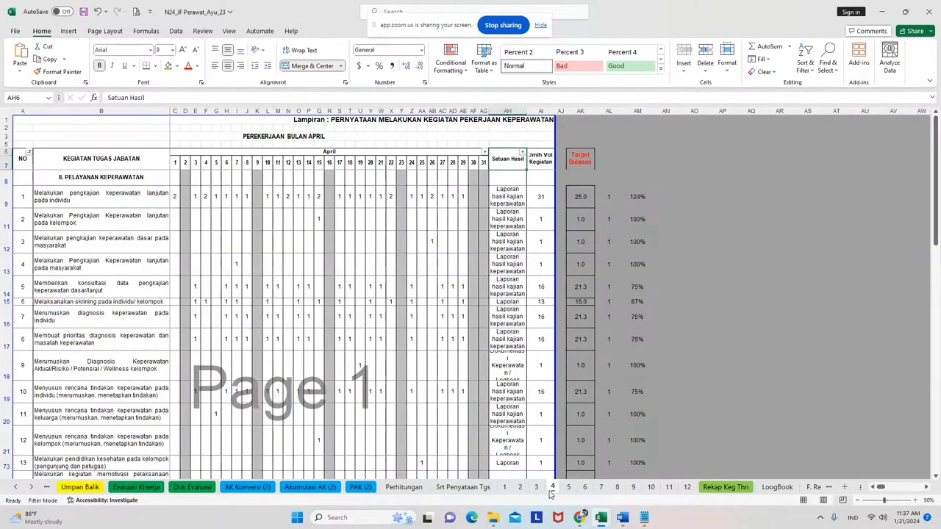
Return to DB (2) and examine the coefficient for the selected position in D46.
{"action": "left_click", "coordinate": [15, 486]}
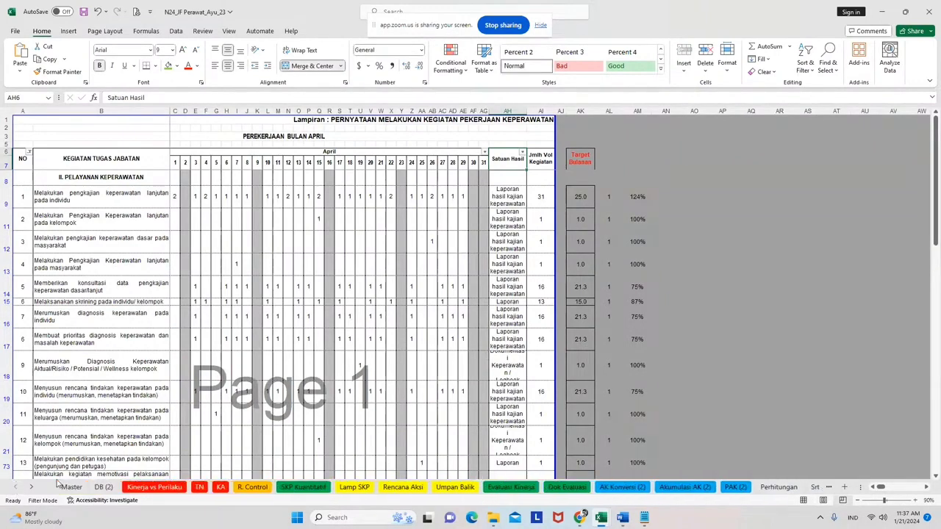
{"action": "left_click", "coordinate": [104, 488]}
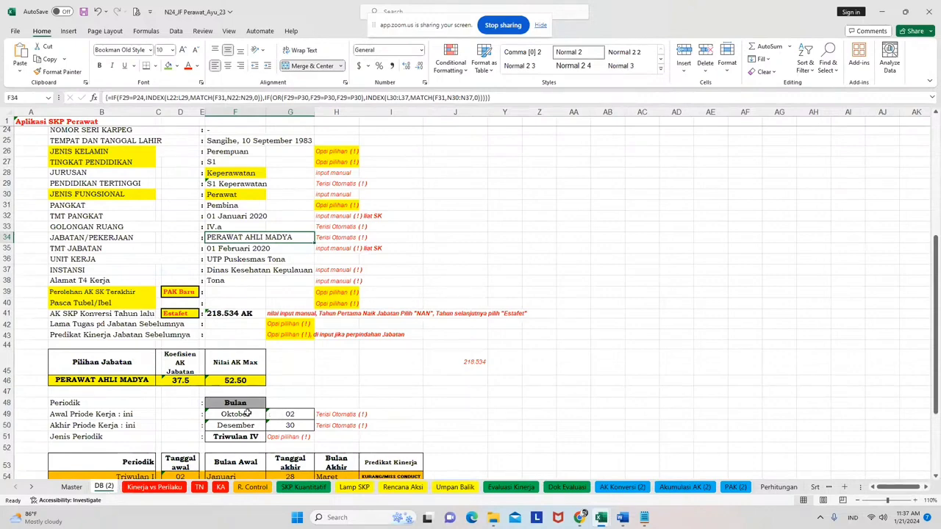
{"action": "left_click", "coordinate": [181, 381]}
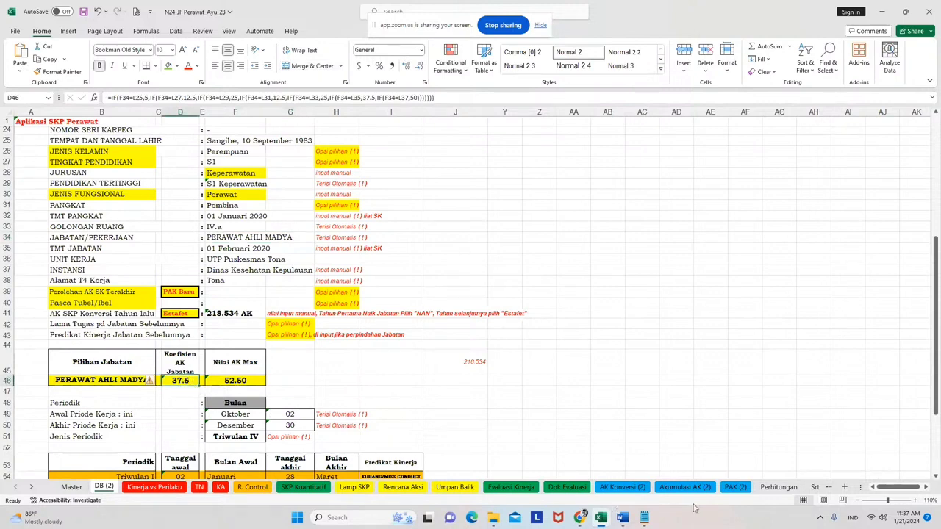
Review the credit conversion on AK Konversi (2) and the predicates for the second to fourth quarters in D19:D21 on Akumulasi AK (2).
{"action": "left_click", "coordinate": [617, 488]}
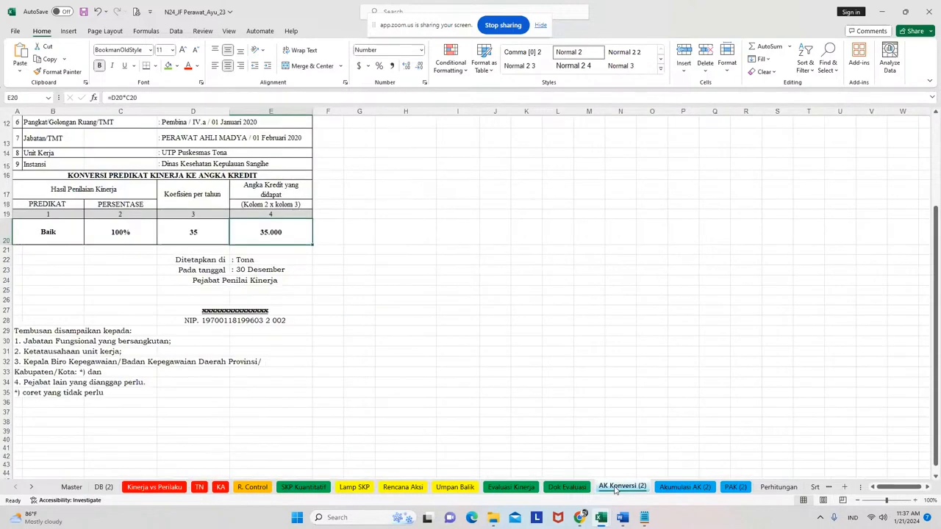
{"action": "left_click", "coordinate": [695, 491]}
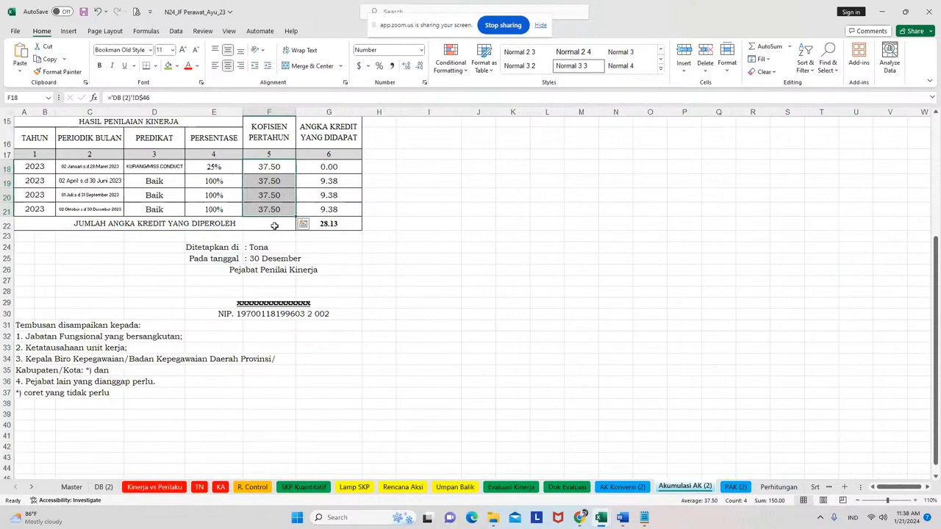
{"action": "left_click_drag", "start_coordinate": [162, 183], "coordinate": [171, 210]}
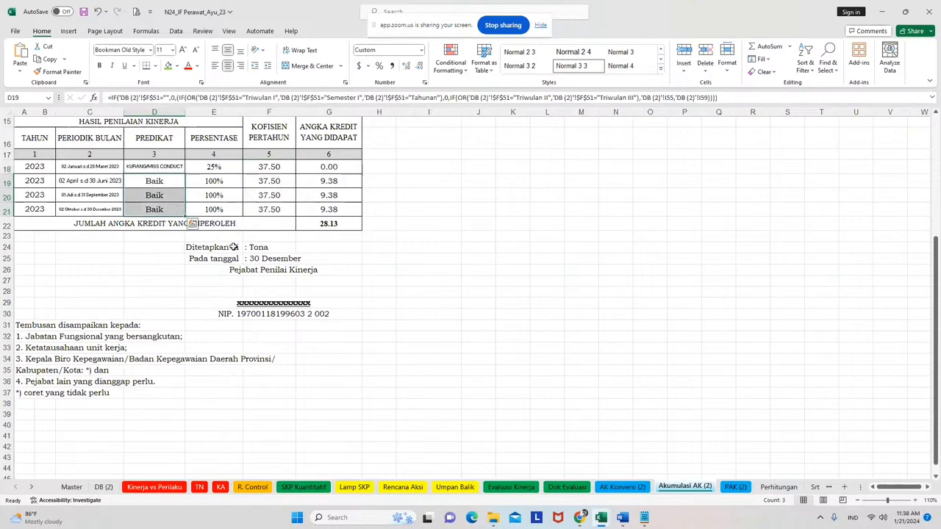
Examine the total credit in G22 and the fourth-quarter predicate and percentage in D21 and E21 on Akumulasi AK (2).
{"action": "left_click", "coordinate": [335, 224]}
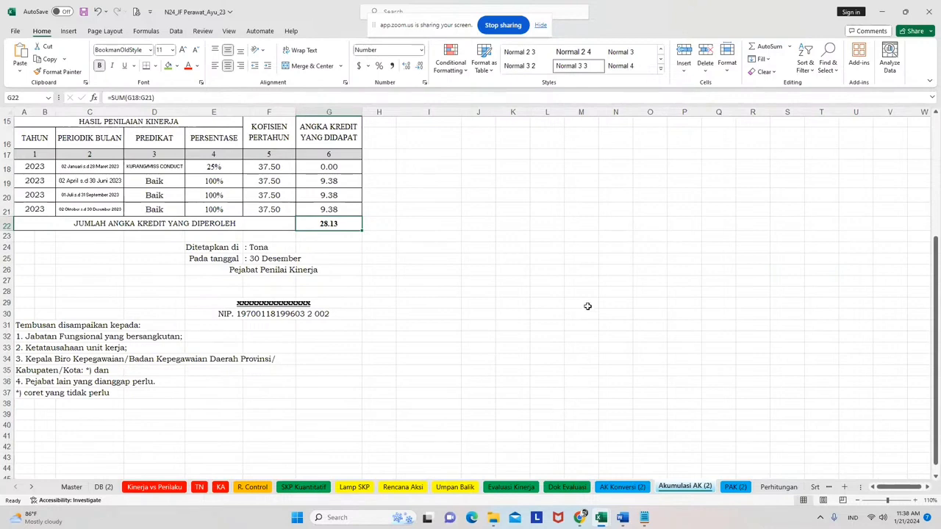
{"action": "left_click", "coordinate": [157, 209]}
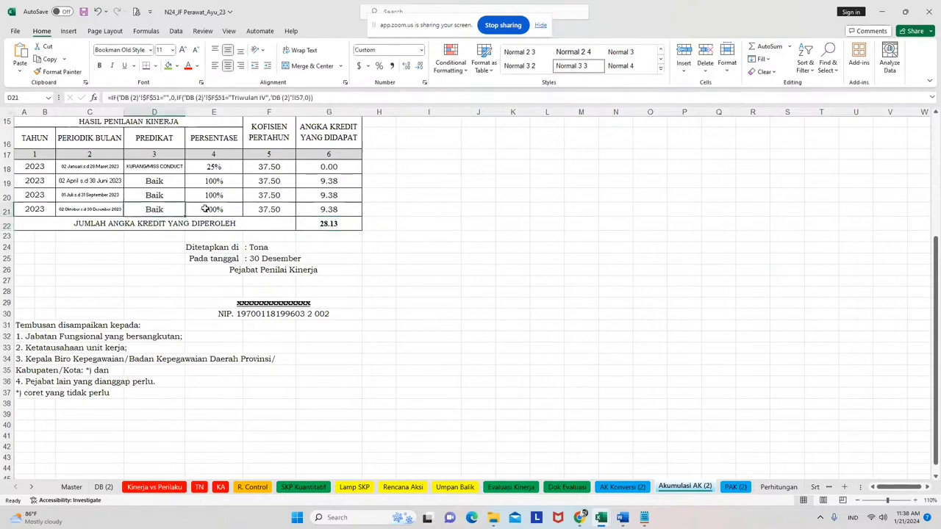
{"action": "left_click", "coordinate": [207, 209]}
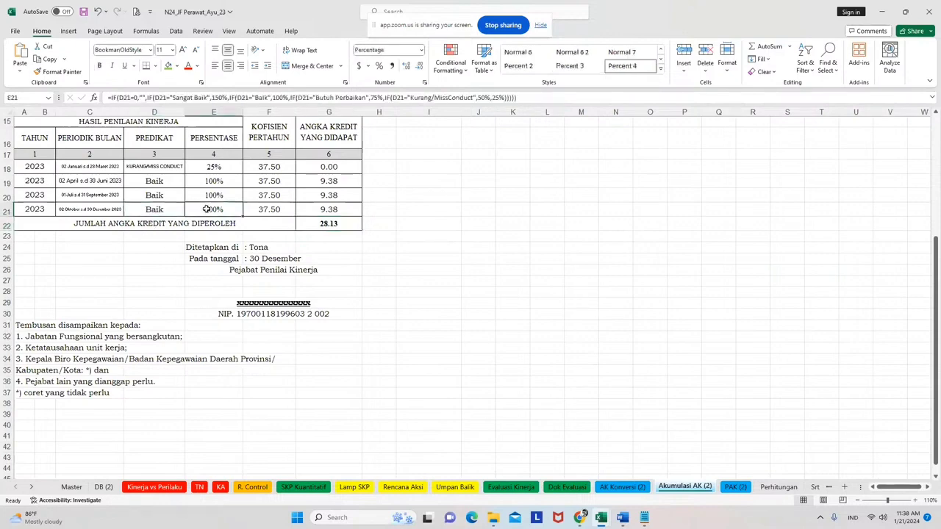
{"action": "left_click", "coordinate": [515, 373]}
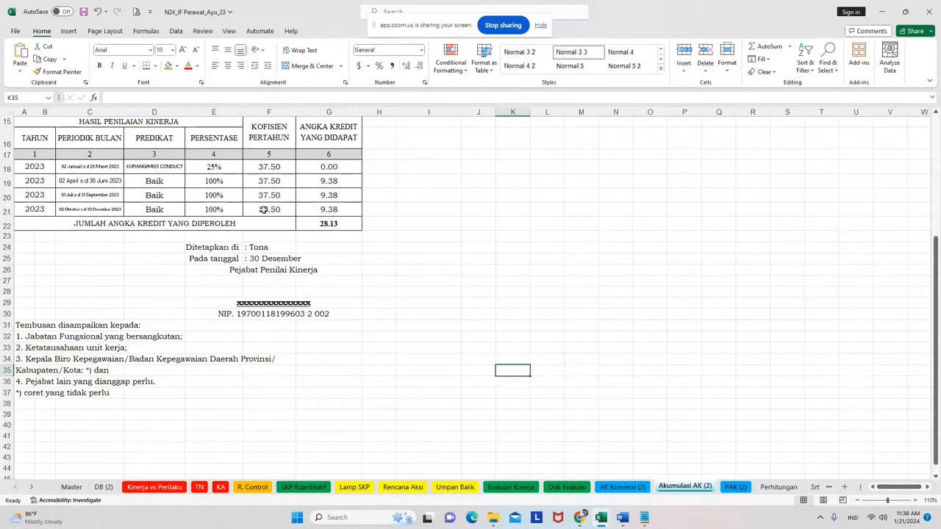
Calculate the monthly share of the fourth-quarter coefficient in empty cell J33 with the formula =F21/12.
{"action": "left_click", "coordinate": [485, 352]}
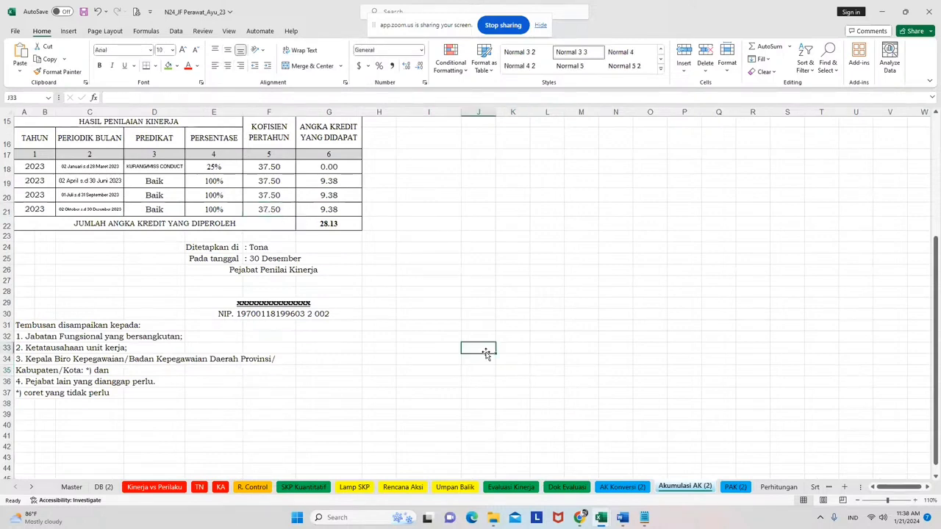
{"action": "type", "text": "="}
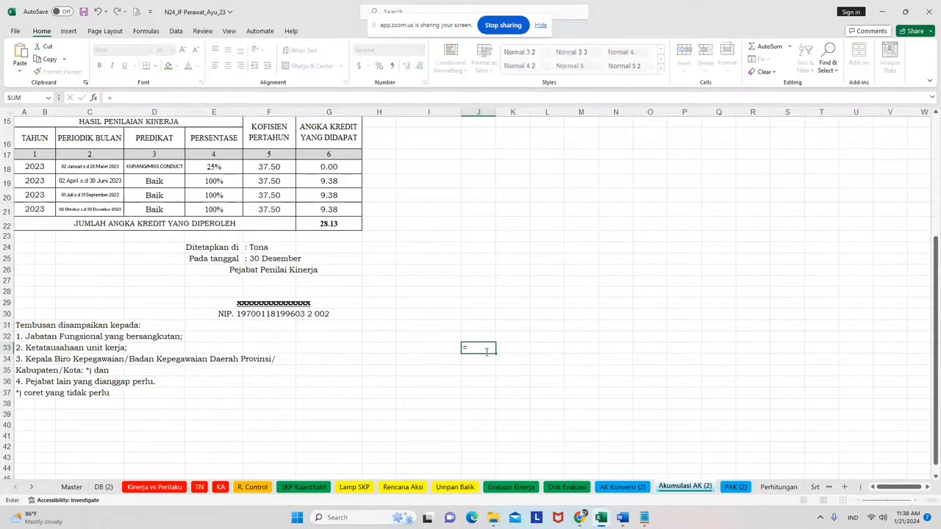
{"action": "key", "text": "Left"}
{"action": "key", "text": "Left"}
{"action": "key", "text": "Left"}
{"action": "key", "text": "Left"}
{"action": "key", "text": "Up"}
{"action": "key", "text": "Up"}
{"action": "key", "text": "Up"}
{"action": "key", "text": "Up"}
{"action": "key", "text": "Up"}
{"action": "key", "text": "Up"}
{"action": "key", "text": "Up"}
{"action": "key", "text": "Up"}
{"action": "key", "text": "Up"}
{"action": "key", "text": "Up"}
{"action": "key", "text": "Up"}
{"action": "key", "text": "Up"}
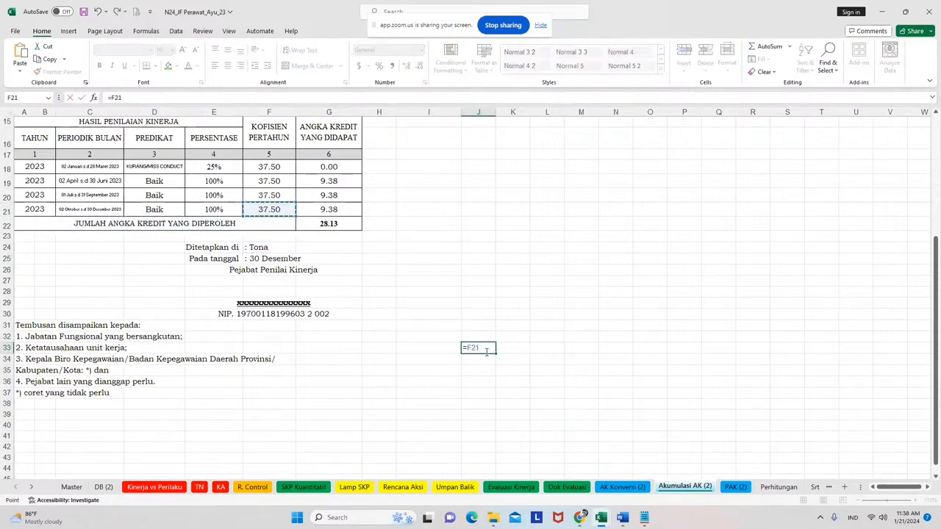
{"action": "type", "text": "/12"}
{"action": "key", "text": "Return"}
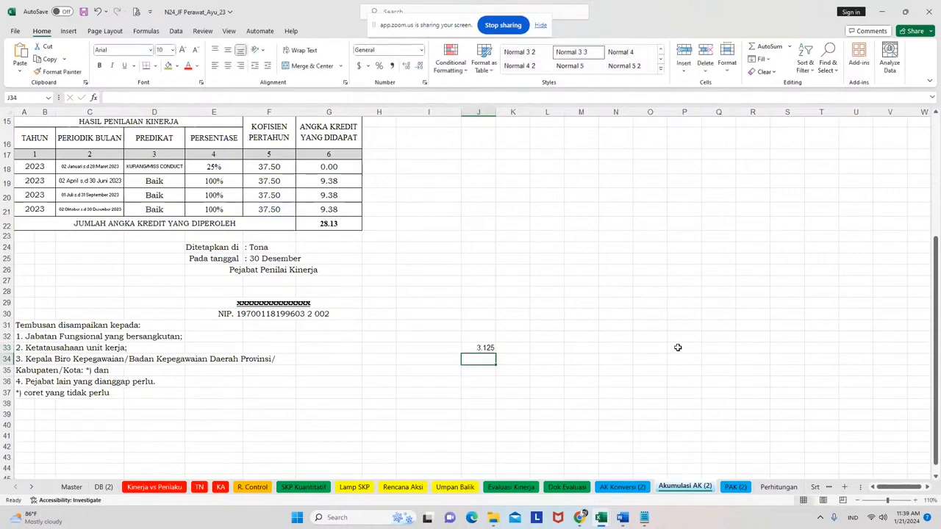
Compare the monthly figure in J33 with the total credit in G22, and clear the trial calculation from J33.
{"action": "left_click", "coordinate": [482, 349]}
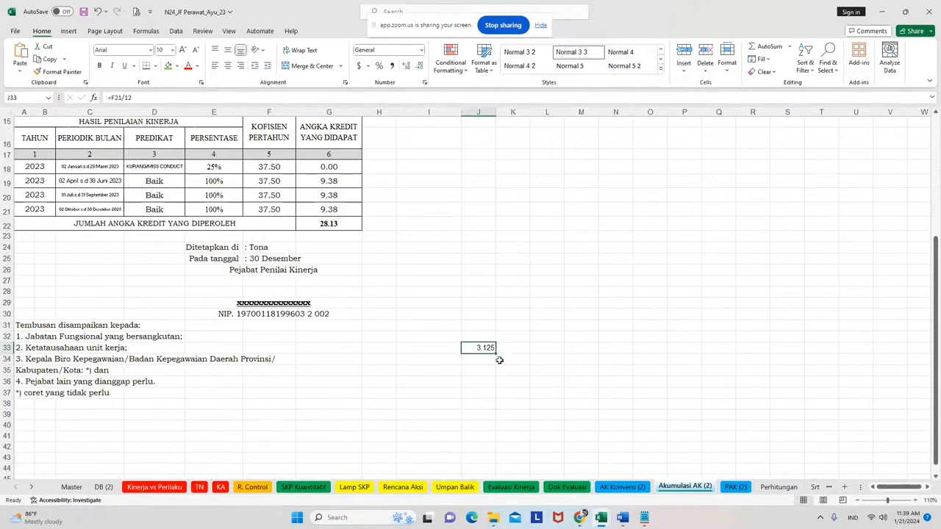
{"action": "left_click", "coordinate": [336, 225]}
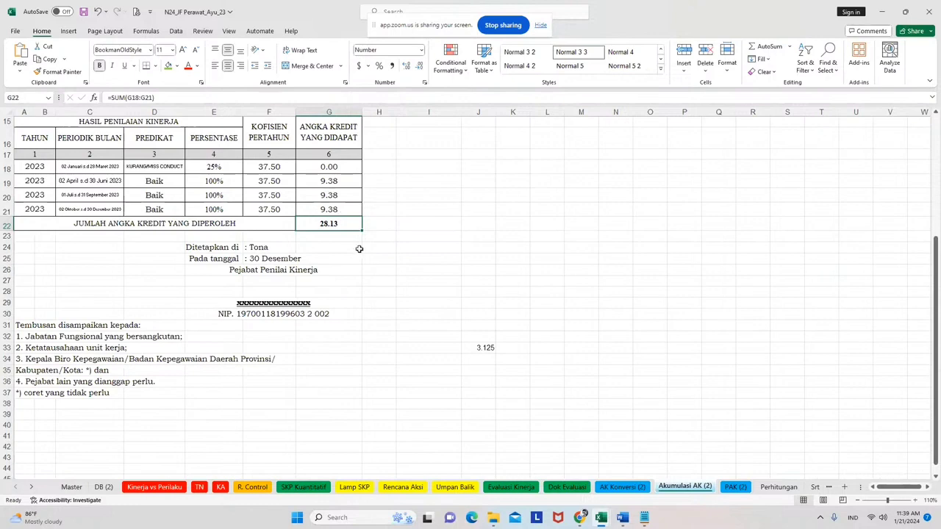
{"action": "left_click", "coordinate": [489, 348]}
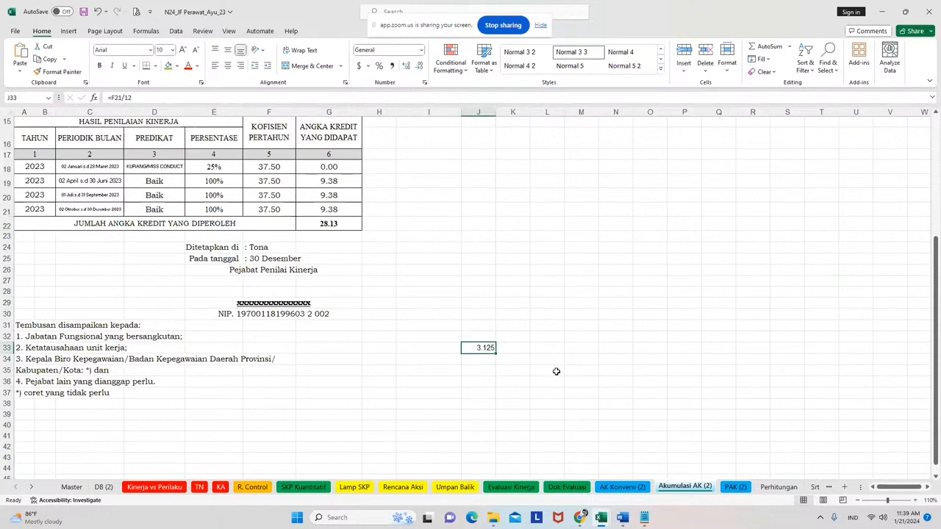
{"action": "key", "text": "Delete"}
Review the second- to fourth-quarter predicates in D19:D21, and return to DB (2) to check the position data.
{"action": "left_click_drag", "start_coordinate": [155, 181], "coordinate": [169, 211]}
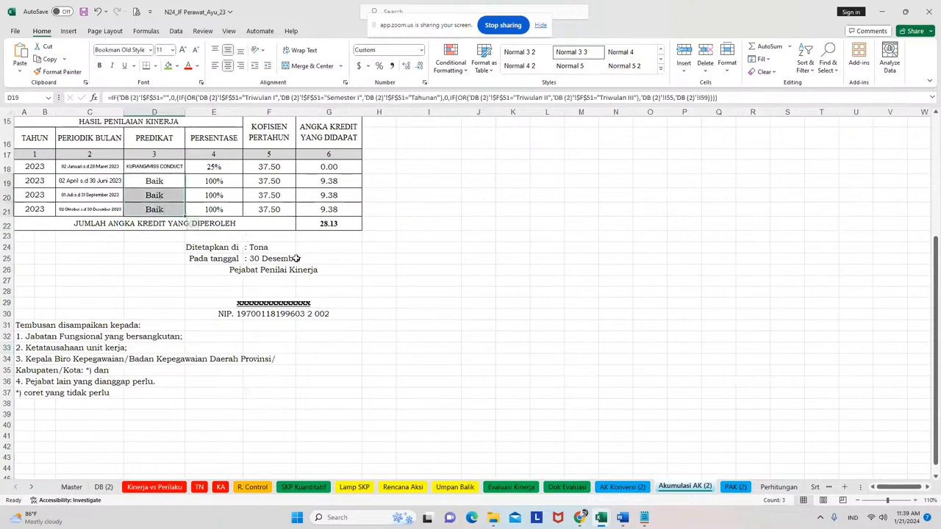
{"action": "left_click", "coordinate": [107, 491]}
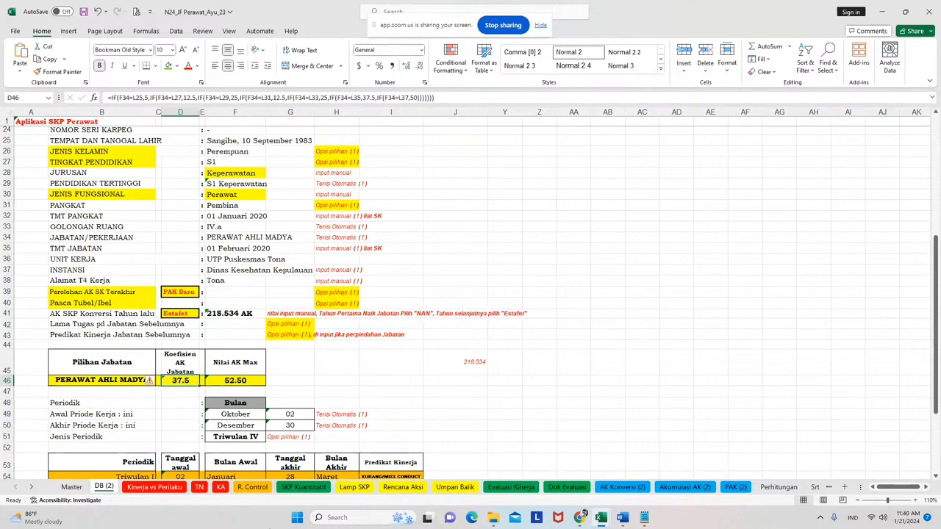
{"action": "left_click", "coordinate": [32, 487]}
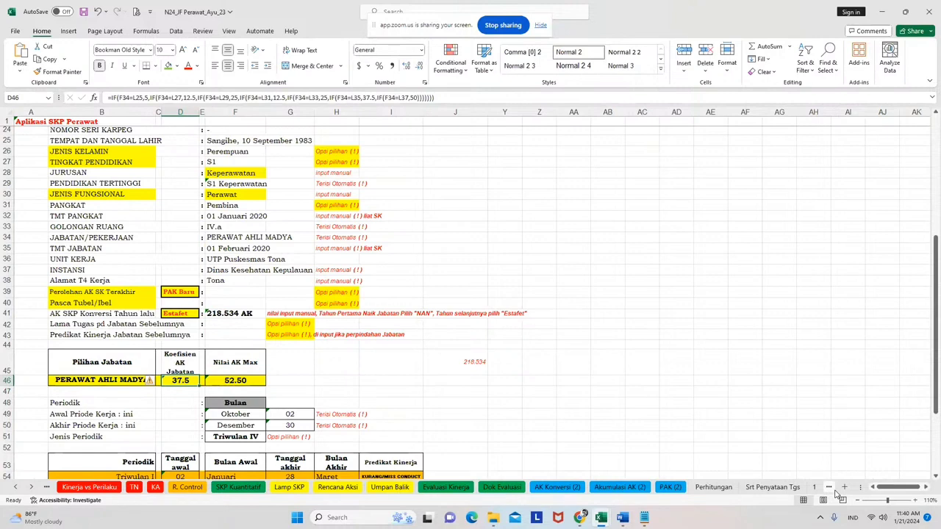
Switch to the MPPH workbook to view the performance indicators and targets on Sheet1.
{"action": "left_click", "coordinate": [601, 517]}
{"action": "left_click", "coordinate": [507, 477]}
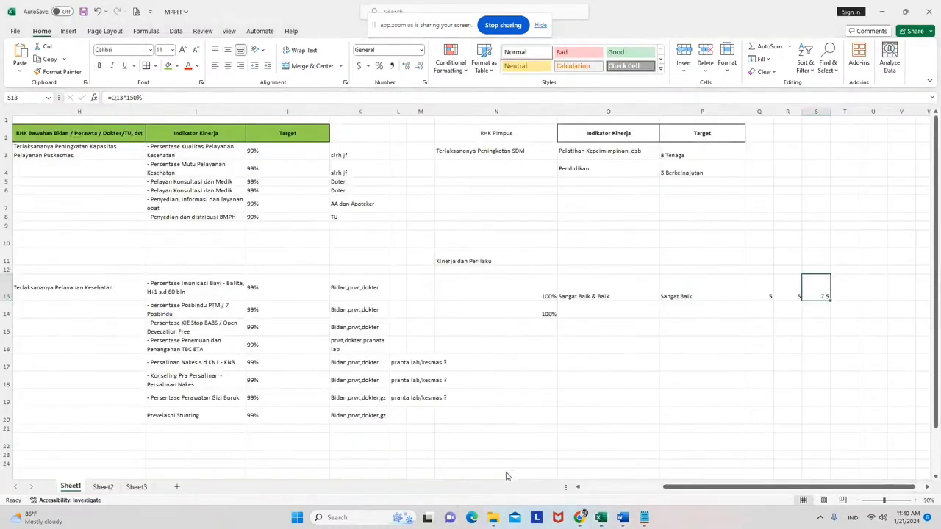